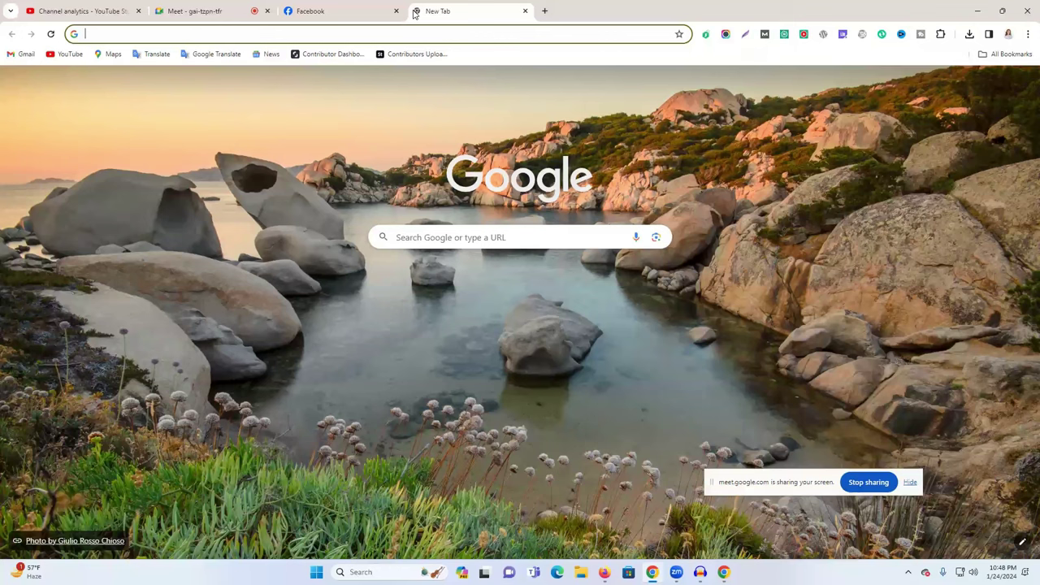
Step: Focus the New Tab's search box, then switch to the Facebook profile tab
click(352, 34)
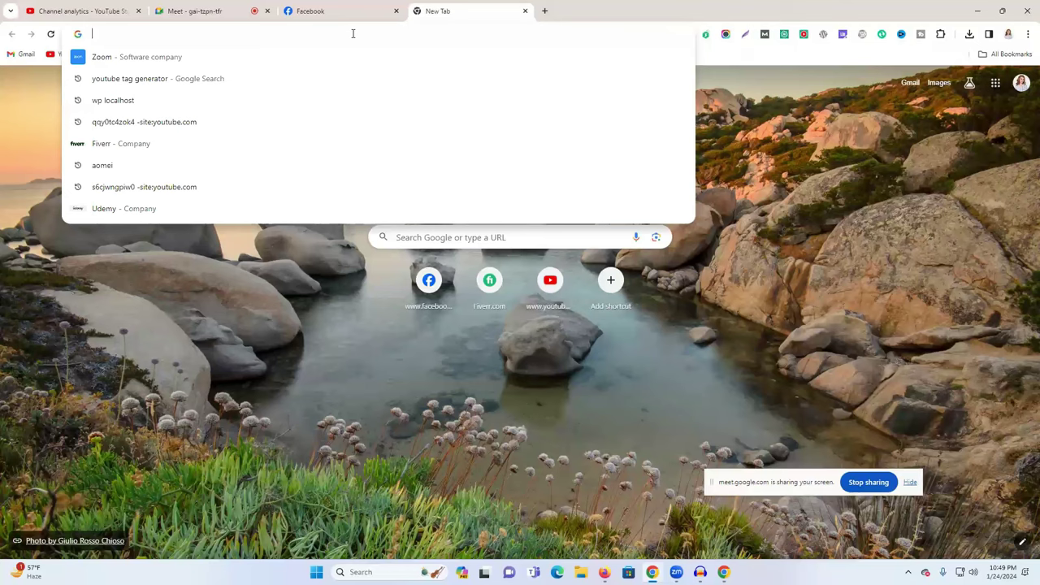
click(341, 11)
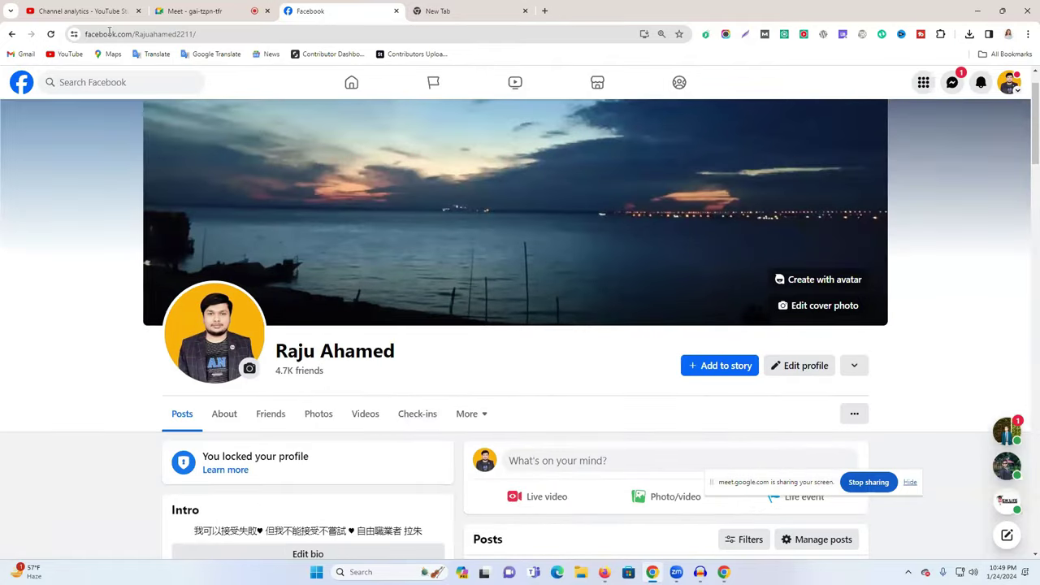
Step: Select the Facebook profile's web address and scroll through the profile's intro and posts
click(108, 33)
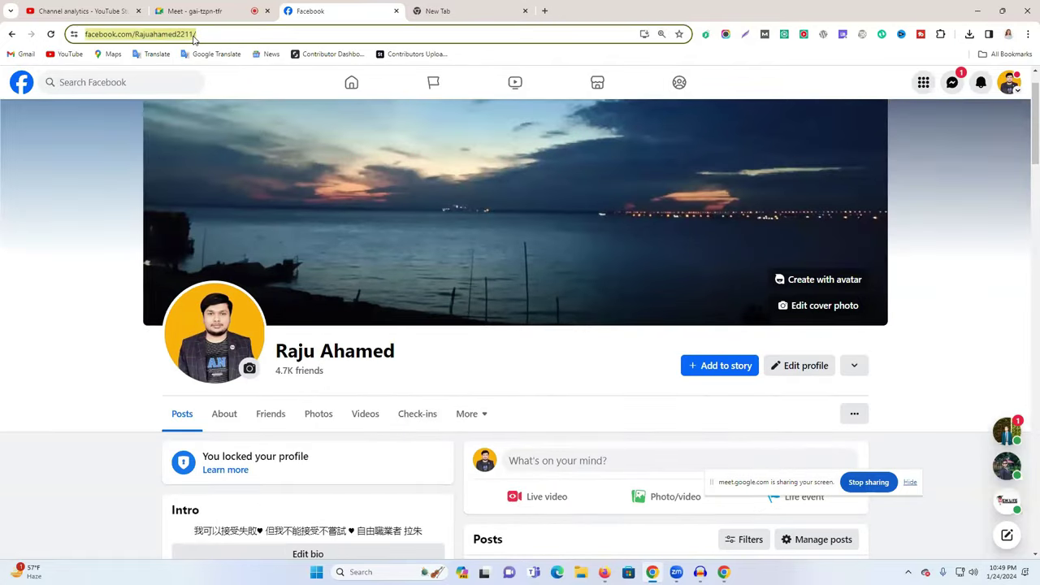
click(103, 36)
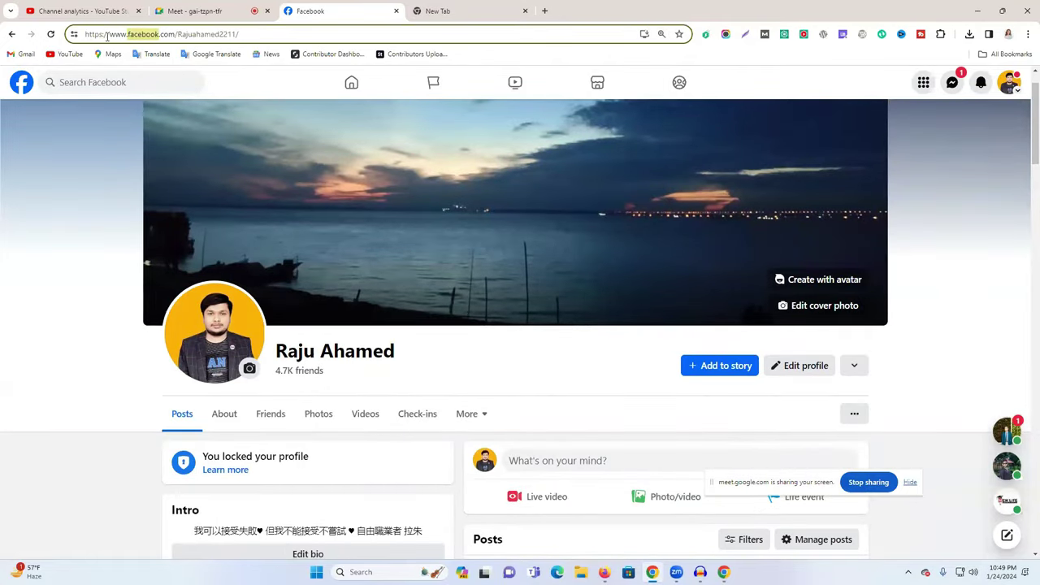
scroll(204, 212, down, 2)
scroll(425, 211, up, 2)
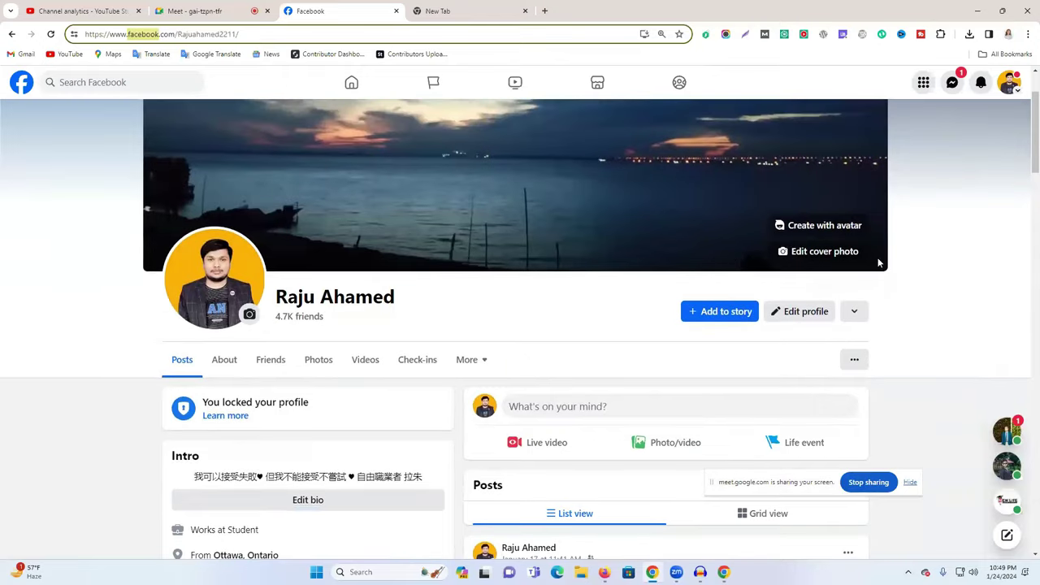
scroll(727, 281, down, 3)
scroll(430, 190, down, 2)
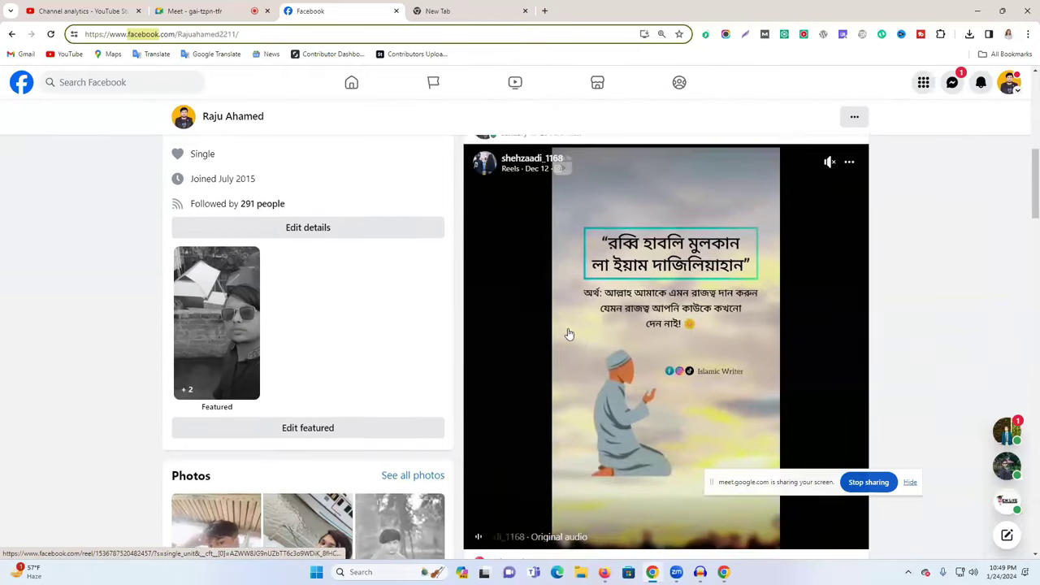
scroll(485, 316, up, 4)
scroll(485, 317, up, 1)
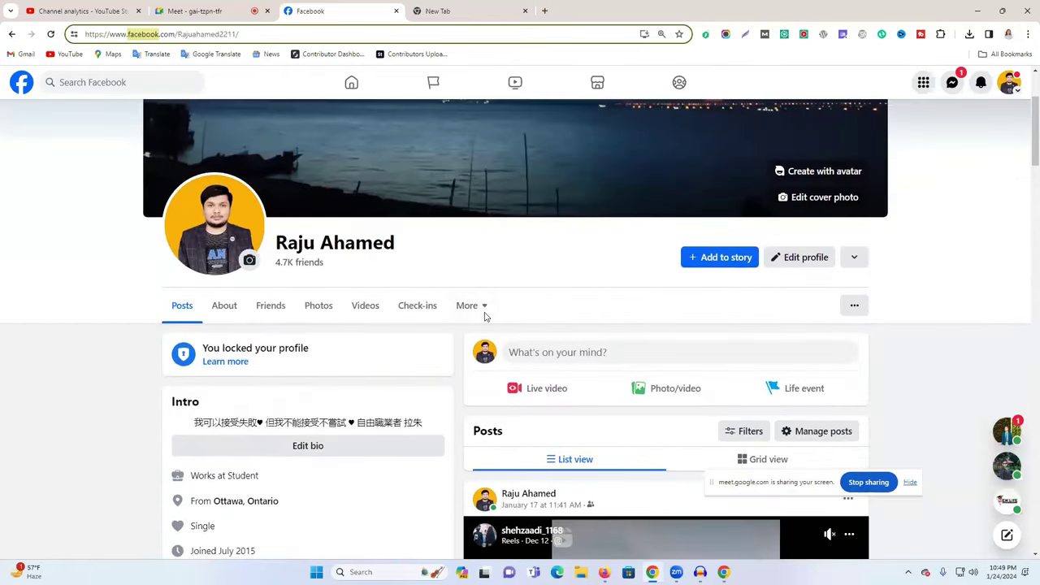
click(236, 37)
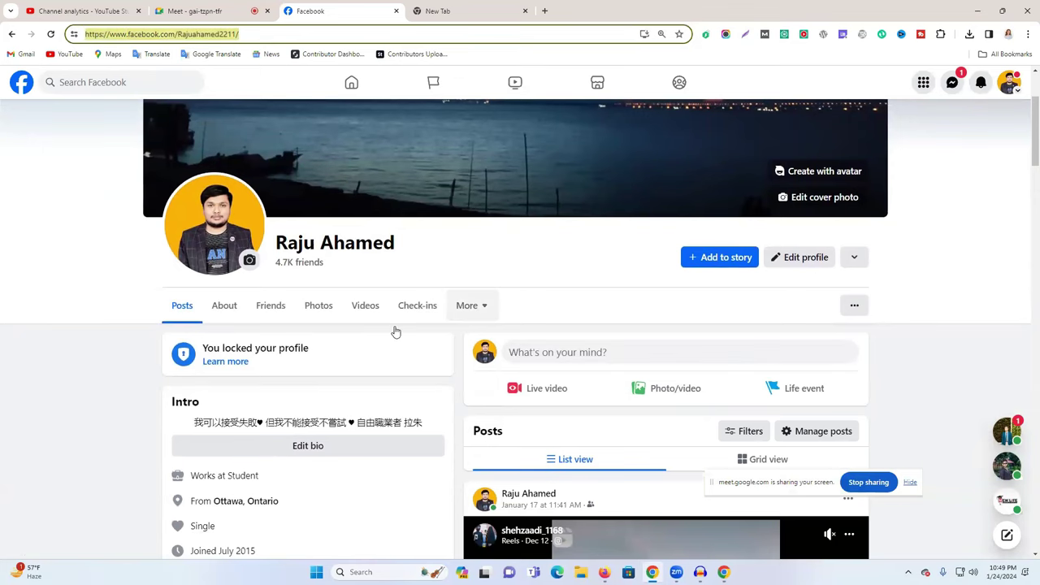
scroll(404, 320, down, 4)
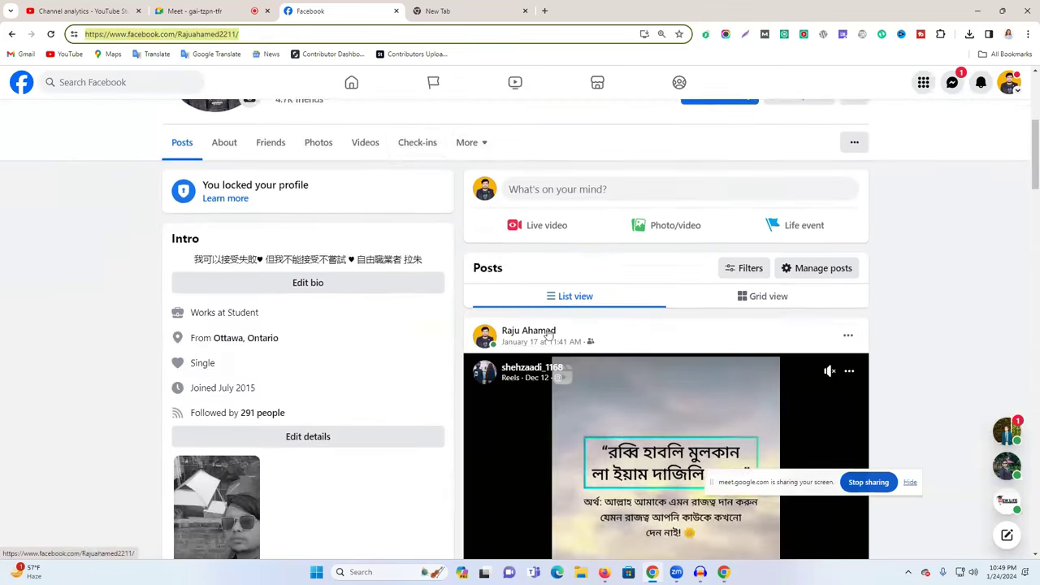
scroll(365, 232, up, 3)
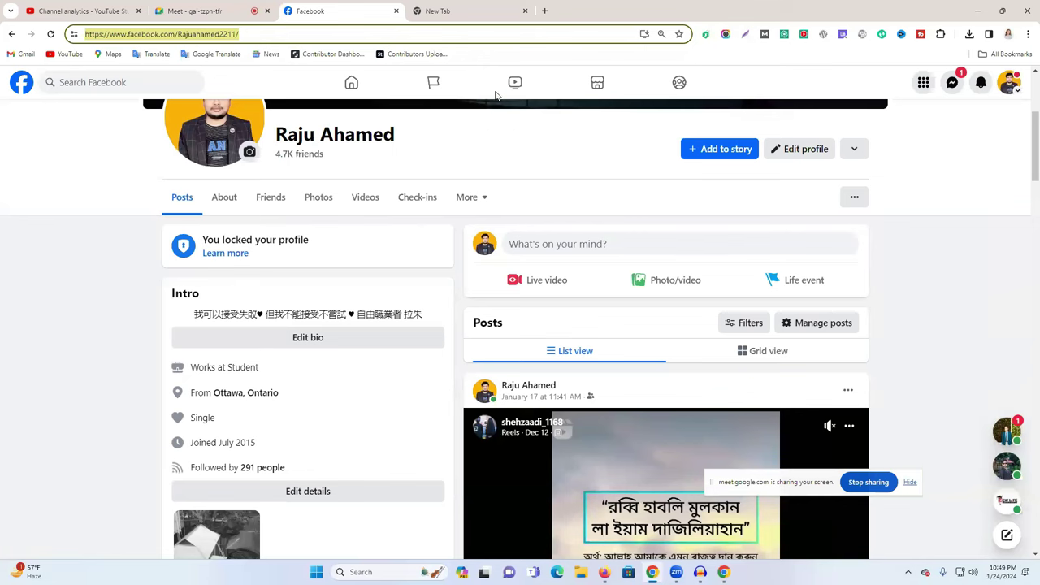
mouse_move(466, 4)
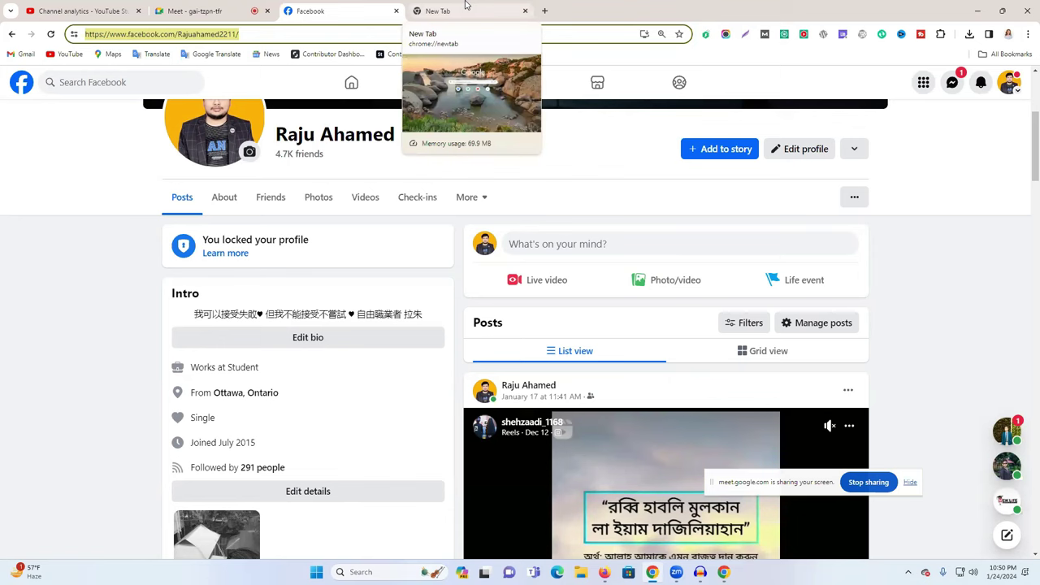
Step: Back on the New Tab, search Google for 'wp localhost'
click(466, 7)
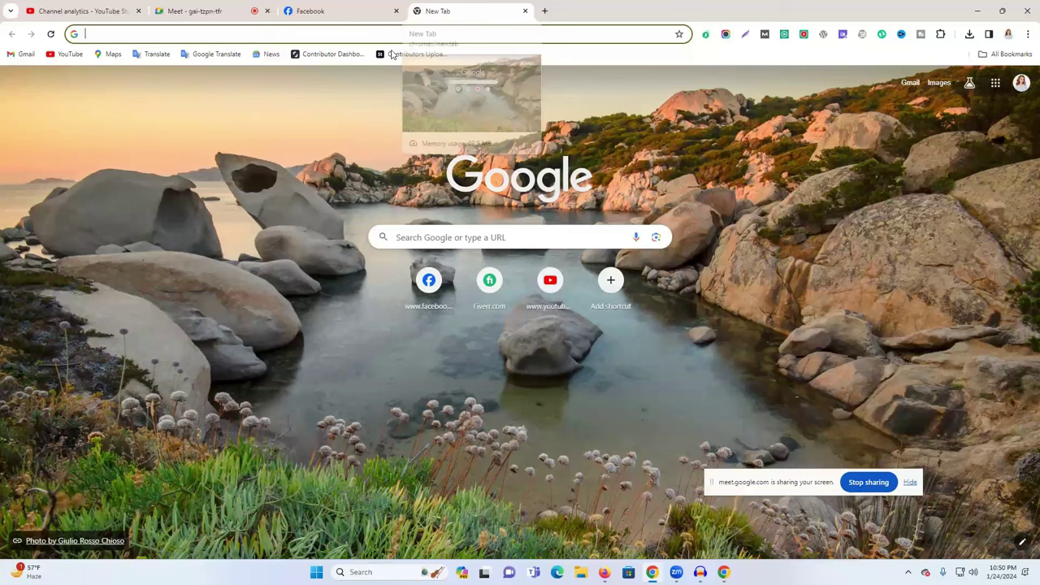
click(384, 38)
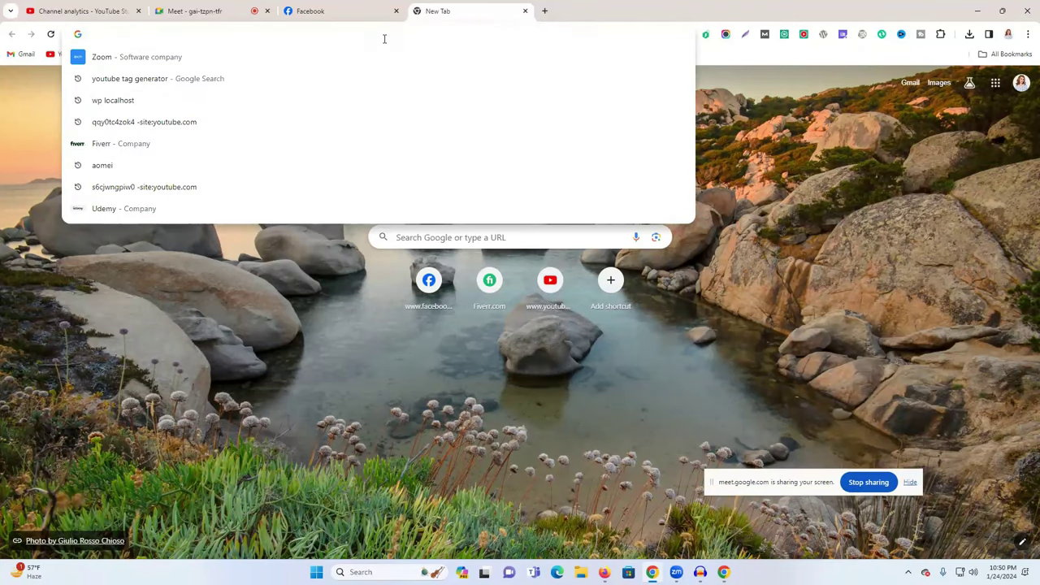
text(wp)
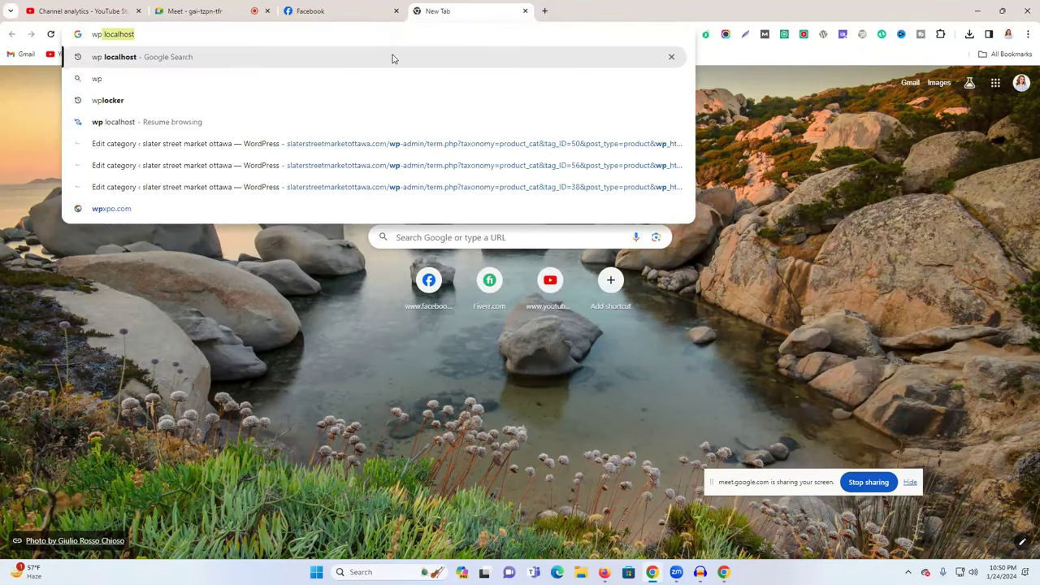
key(Return)
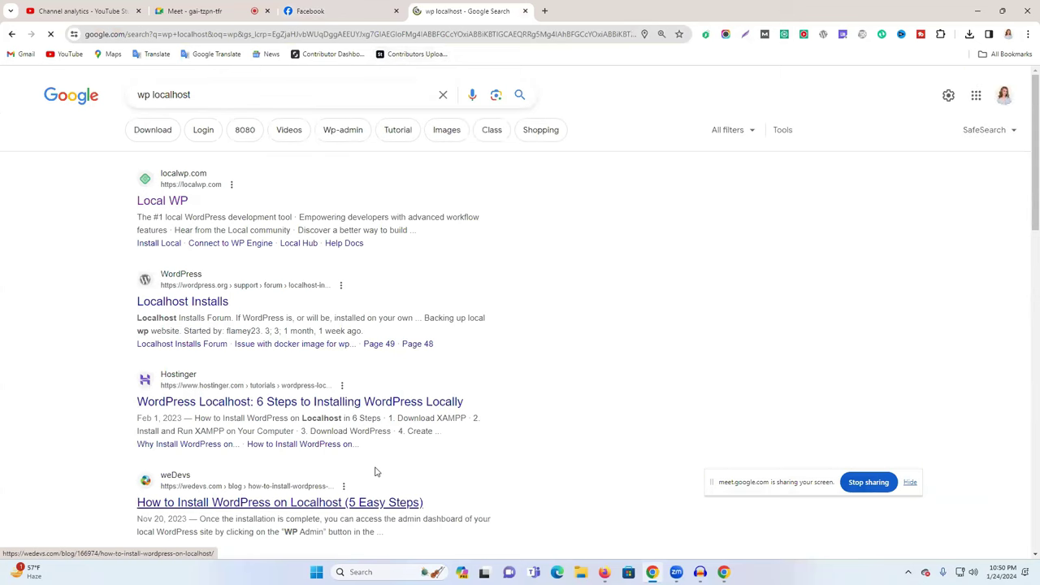
Step: Open the Local WP site (localwp.com) from the top search result
key(alt+Tab)
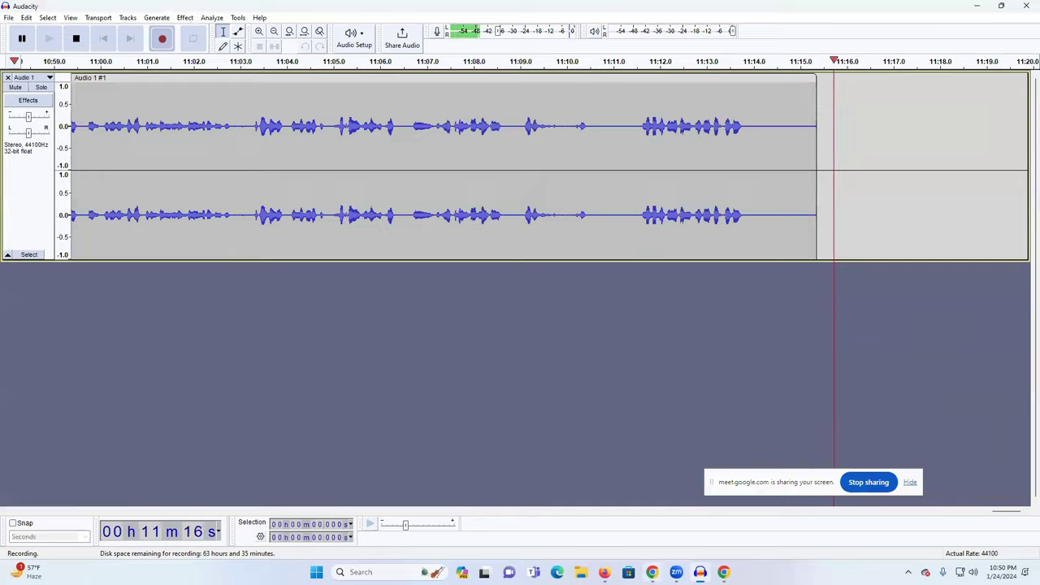
key(alt+Tab)
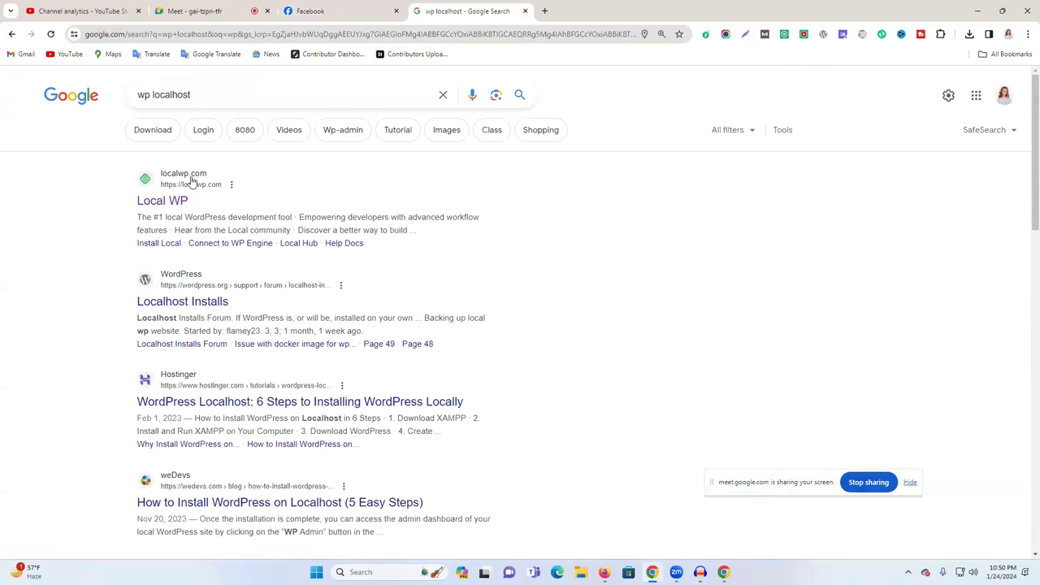
click(146, 202)
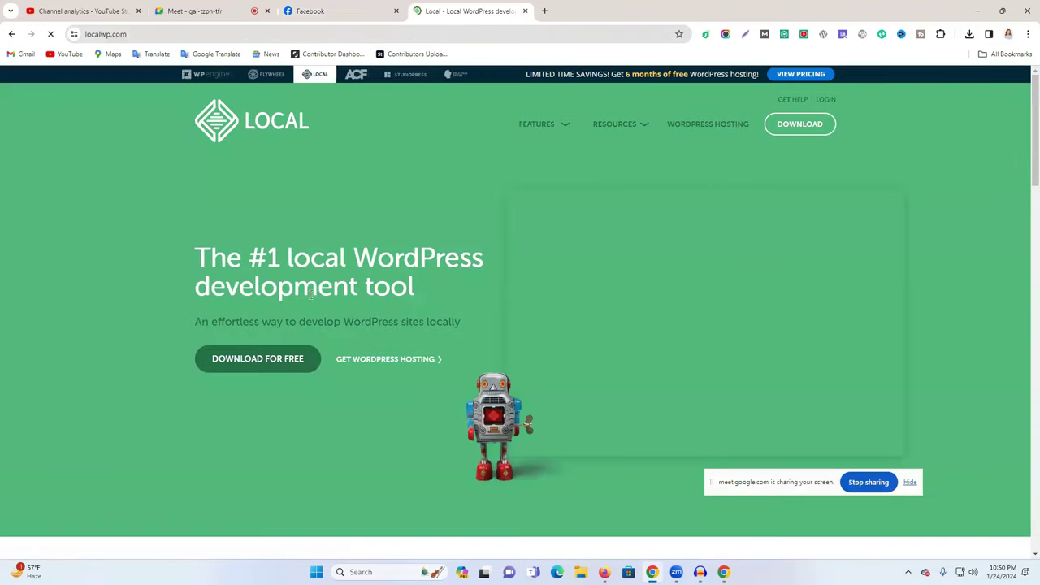
Step: Dismiss the WP Engine hosting promo covering the localwp.com homepage
scroll(495, 200, down, 2)
scroll(487, 200, up, 2)
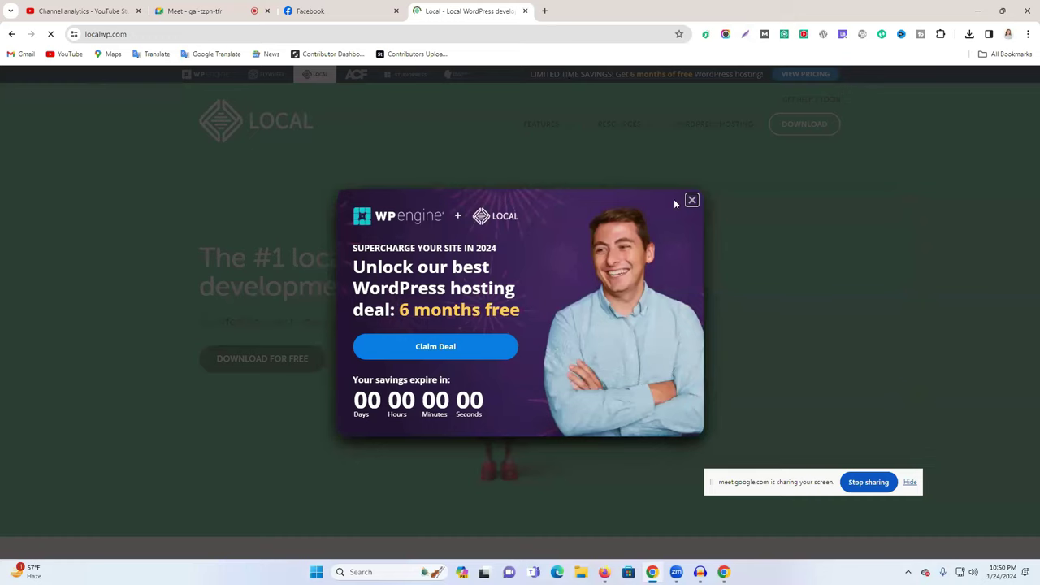
click(691, 201)
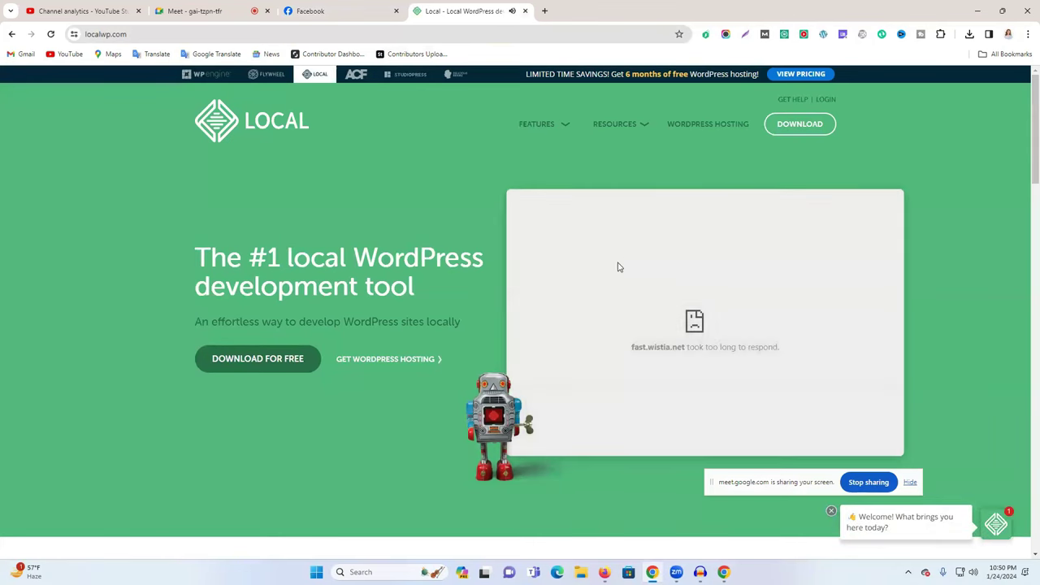
Step: Open the Download Local form and choose Windows as the platform
click(241, 364)
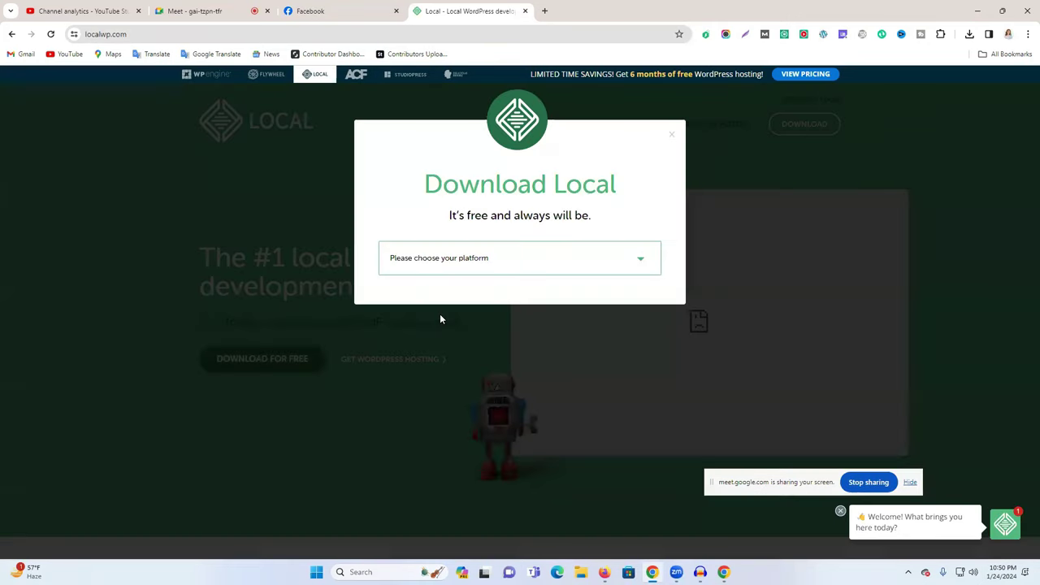
drag(424, 186, 624, 195)
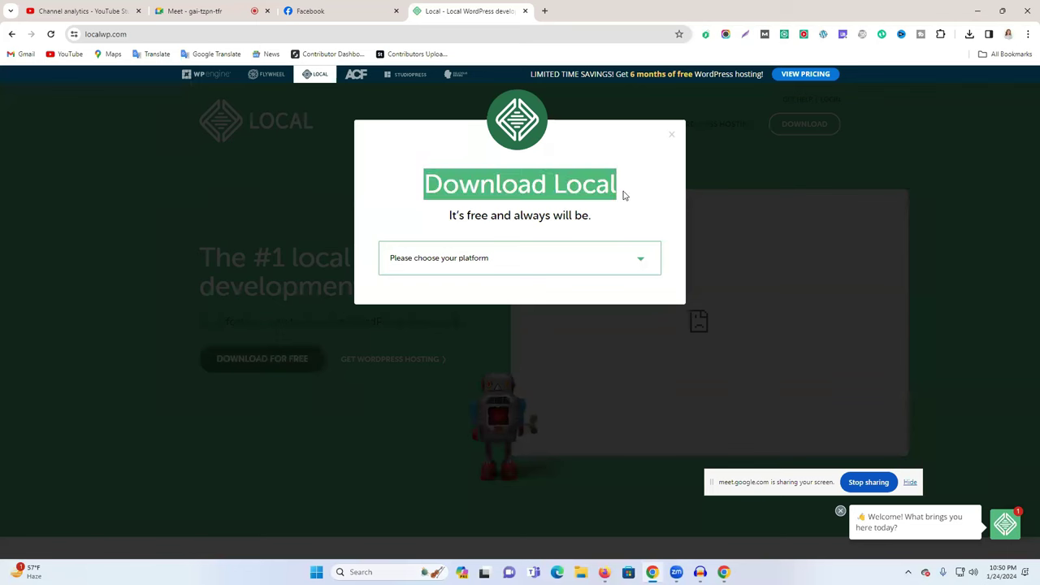
click(524, 268)
click(524, 269)
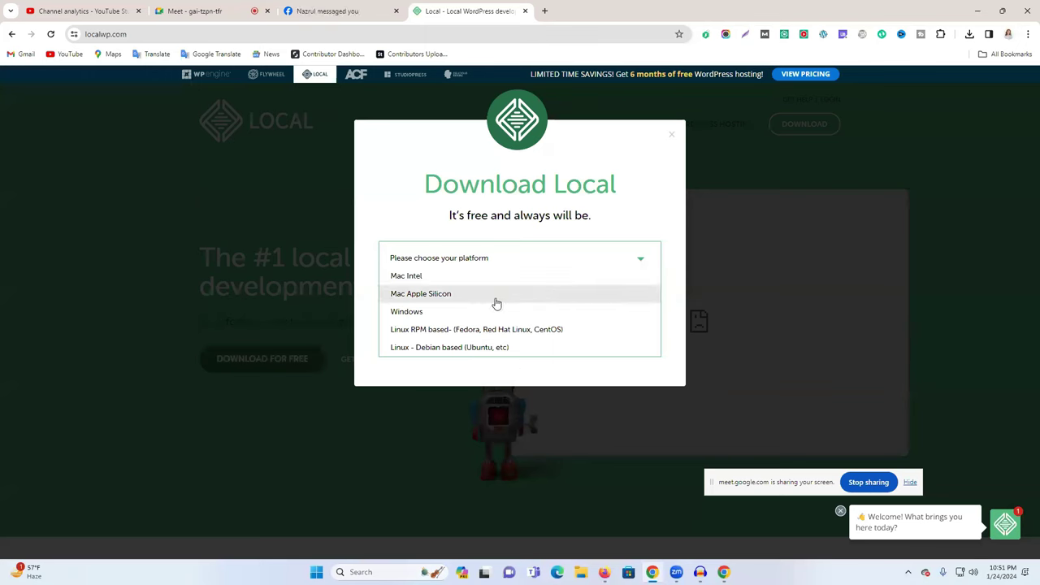
click(416, 316)
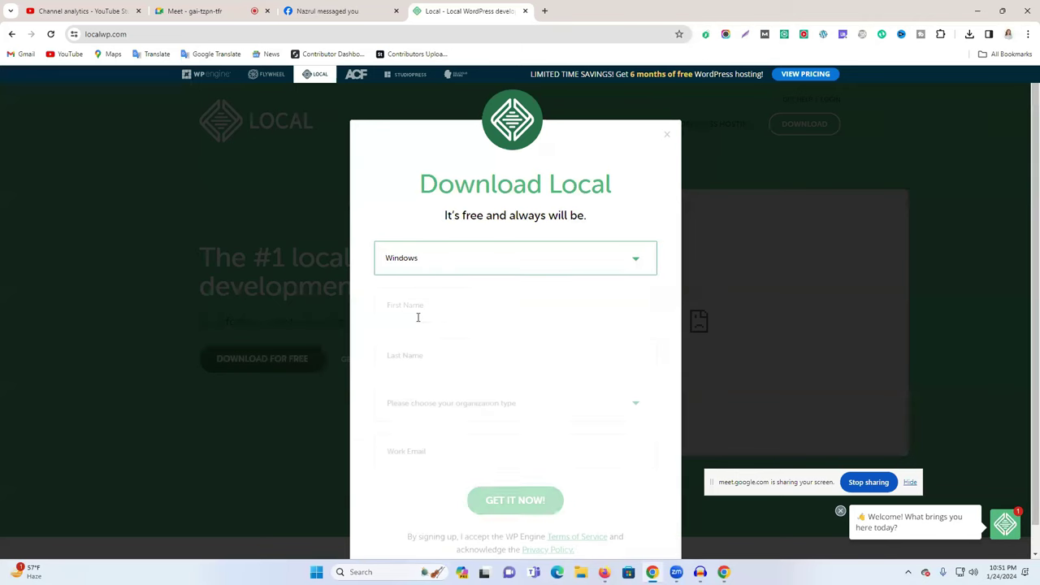
Step: Autofill the form, edit the work email, set organization type to Other, and submit
click(461, 298)
click(459, 345)
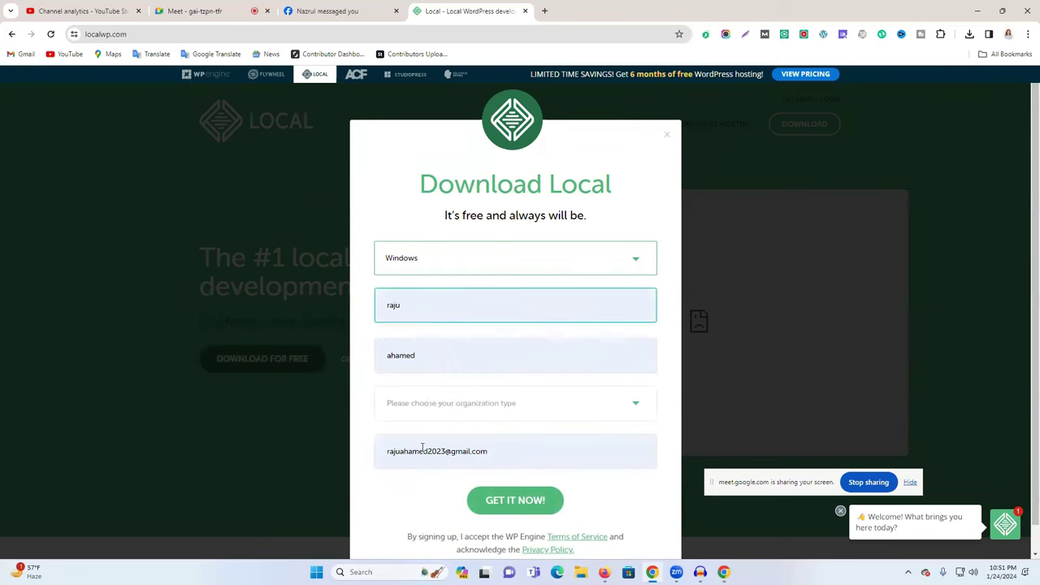
click(453, 445)
text(ggg)
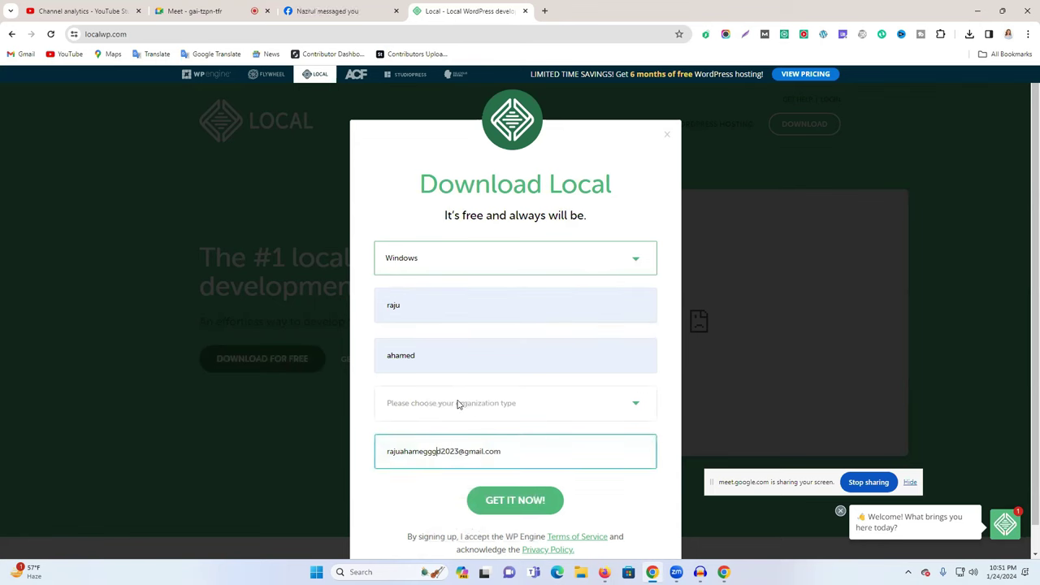
click(463, 406)
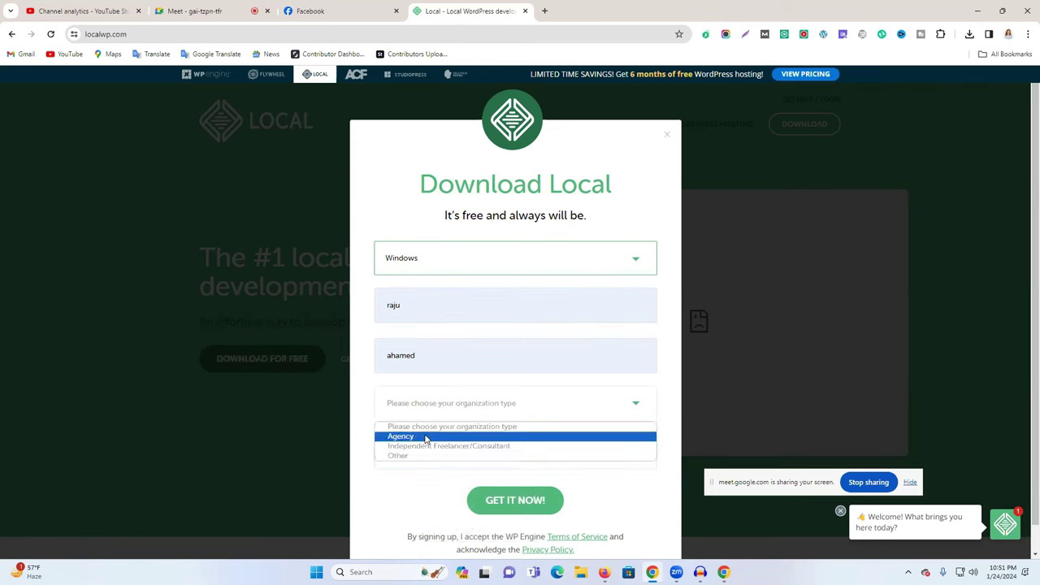
click(412, 457)
scroll(562, 388, down, 1)
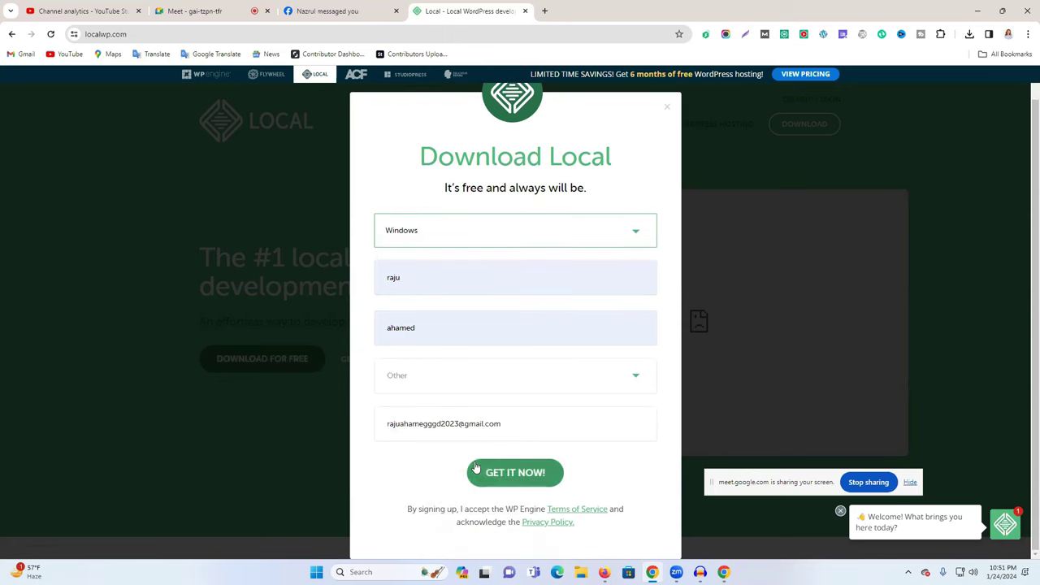
click(532, 471)
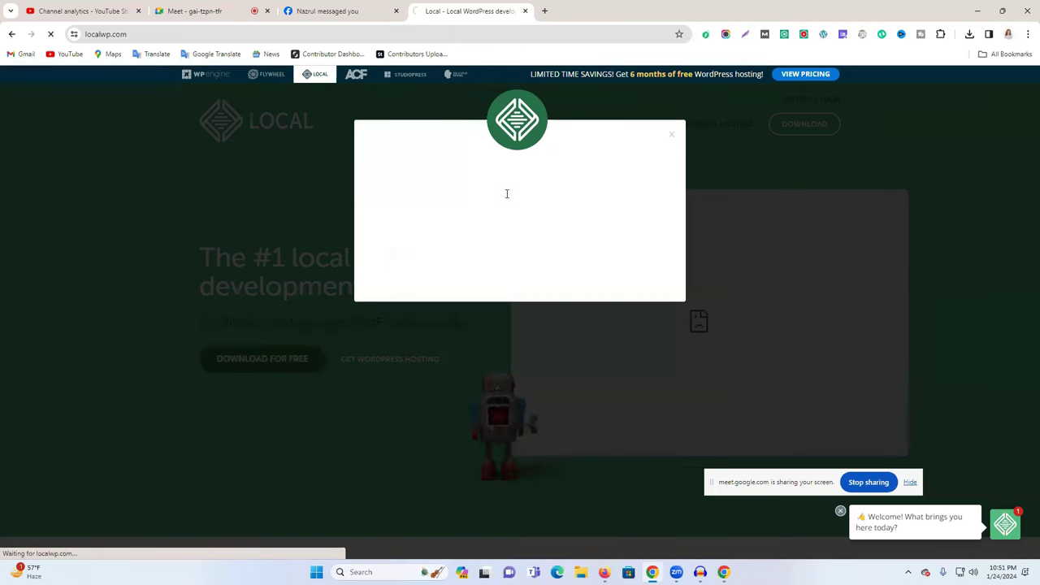
Step: Cancel the duplicate Local installer download and show the earlier installer in its folder
click(669, 138)
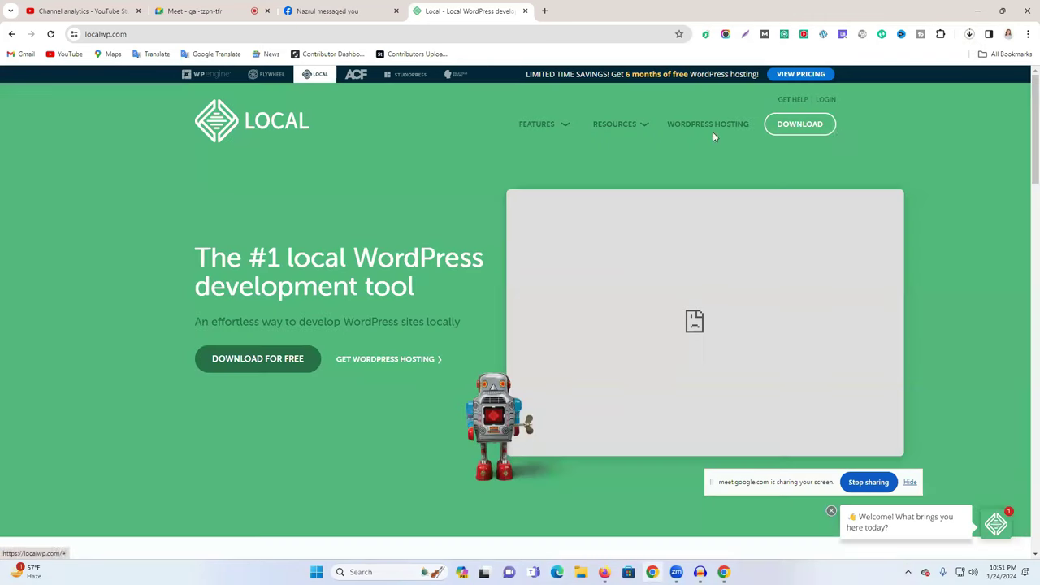
scroll(490, 276, down, 1)
scroll(490, 277, up, 1)
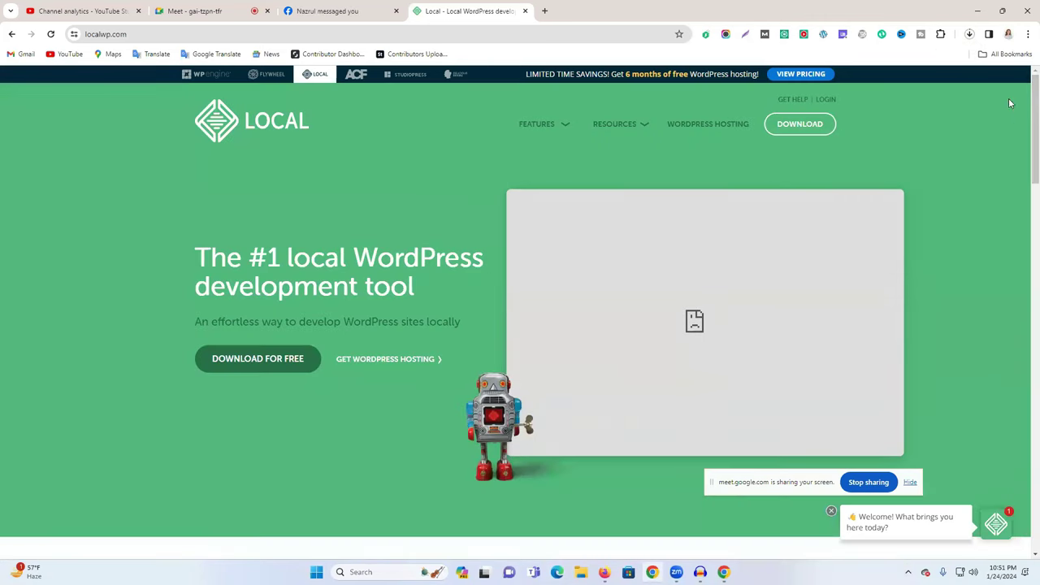
click(970, 35)
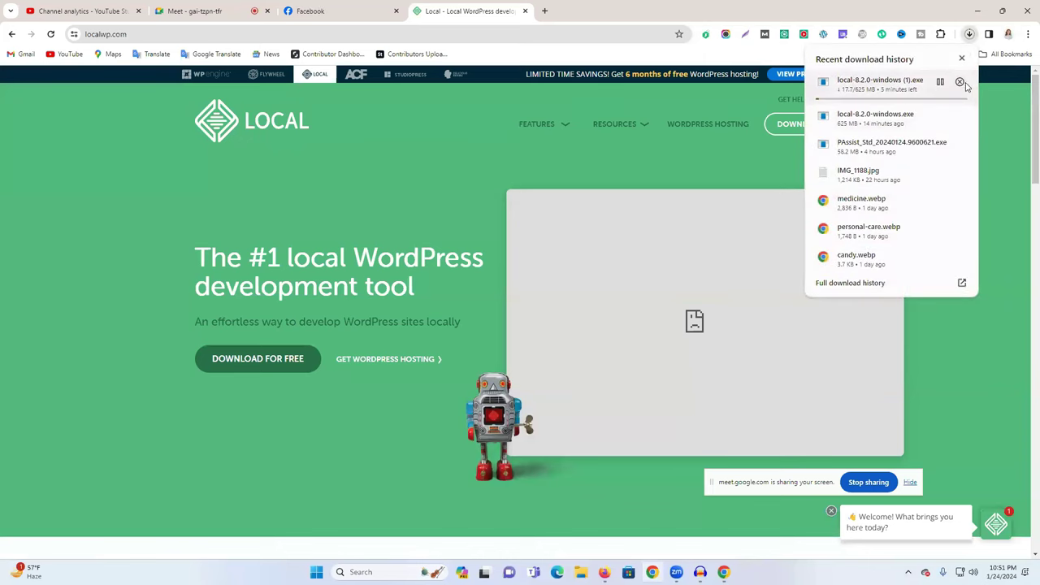
click(958, 84)
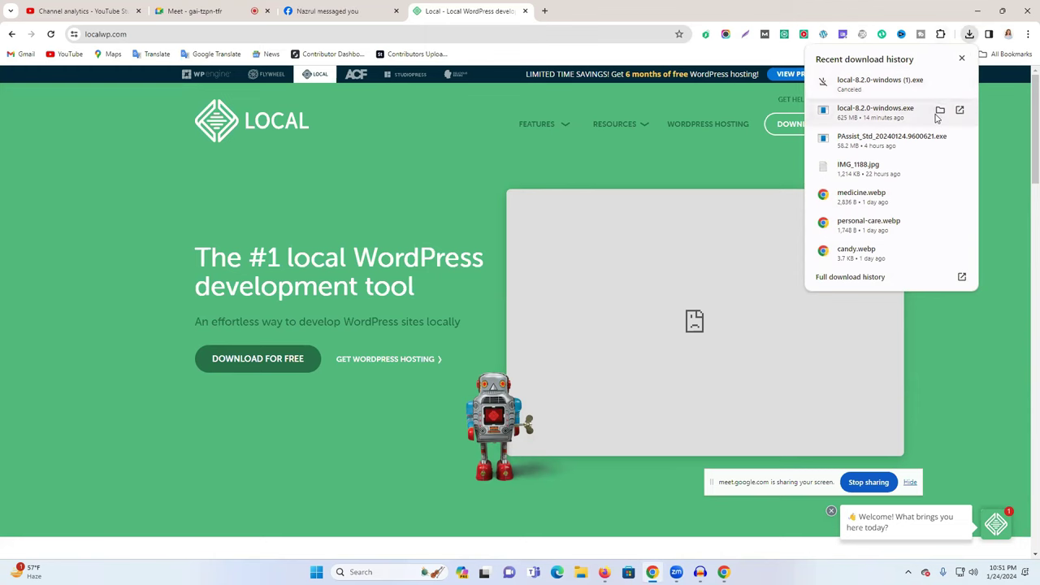
click(938, 110)
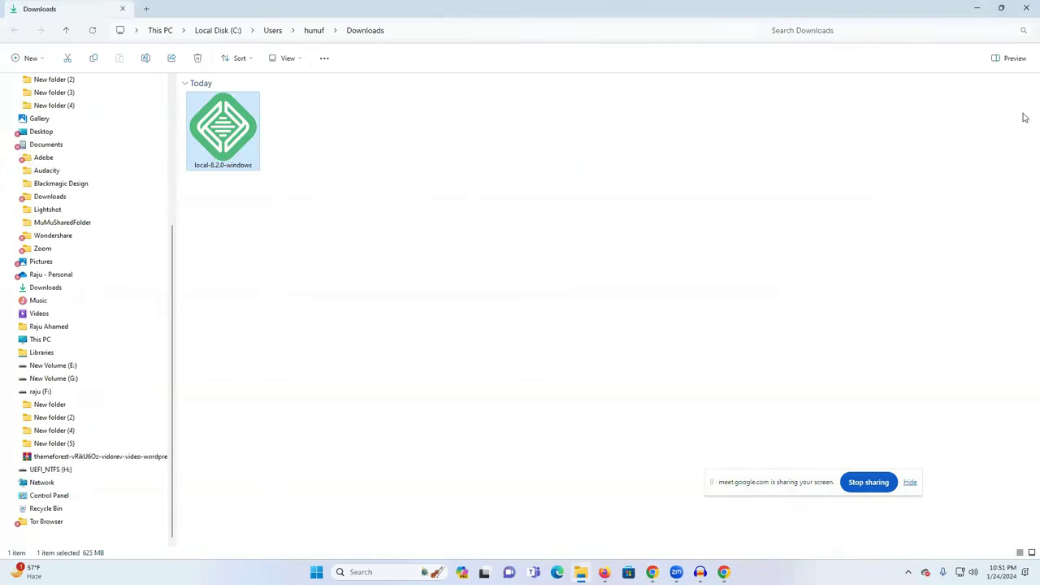
Step: Run local-8.2.0-windows, install Local for the current user only, and finish setup
double_click(248, 147)
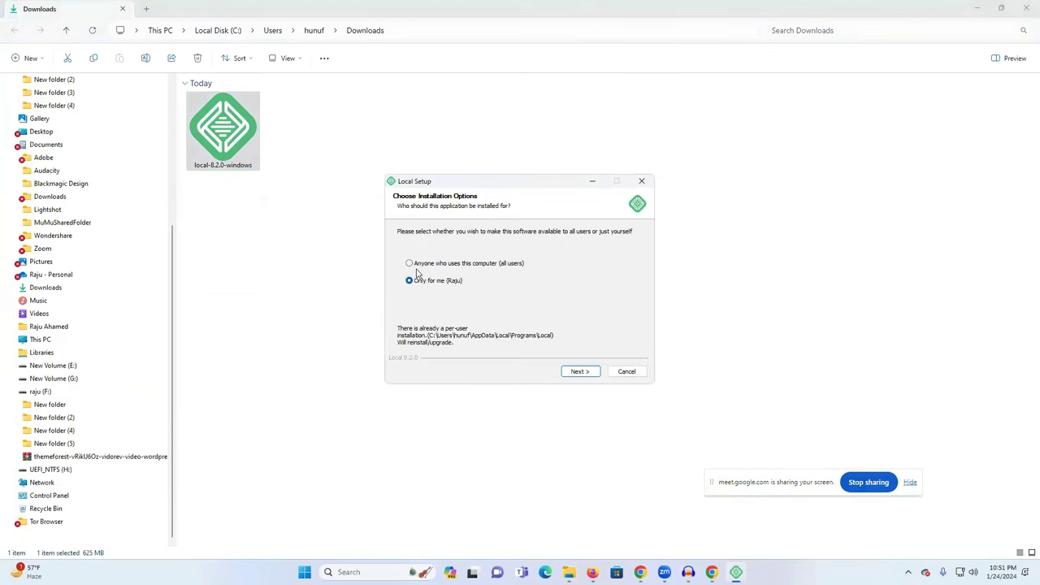
click(574, 373)
click(574, 373)
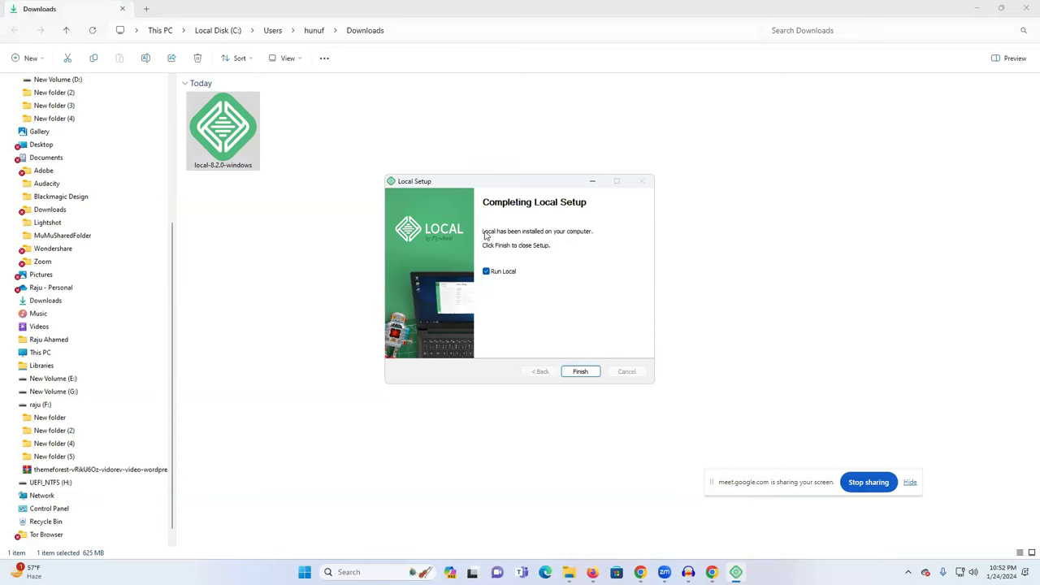
click(580, 372)
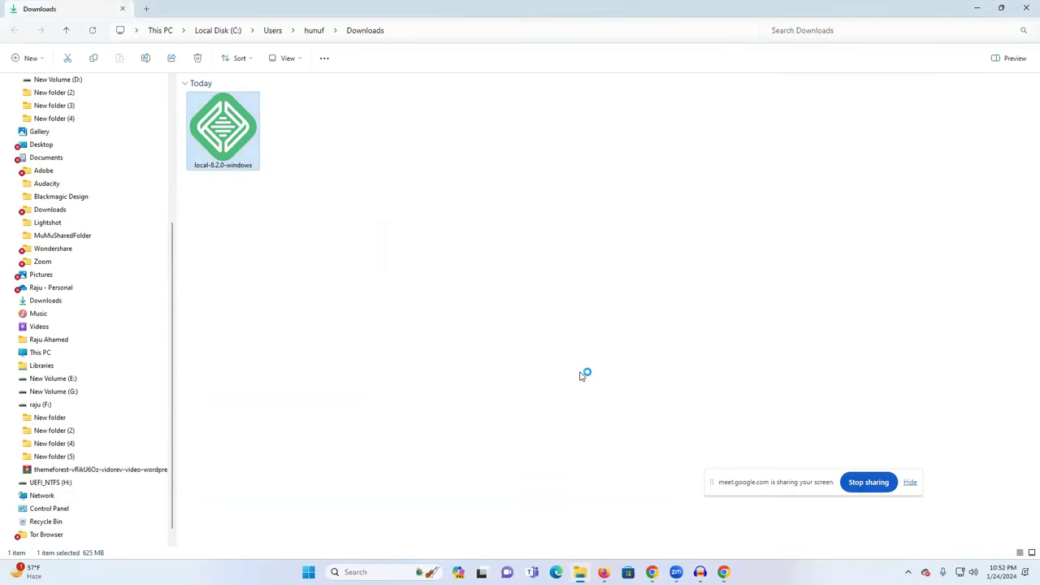
Step: Minimize the open windows, launch Local from the desktop, and start creating a new site
click(979, 8)
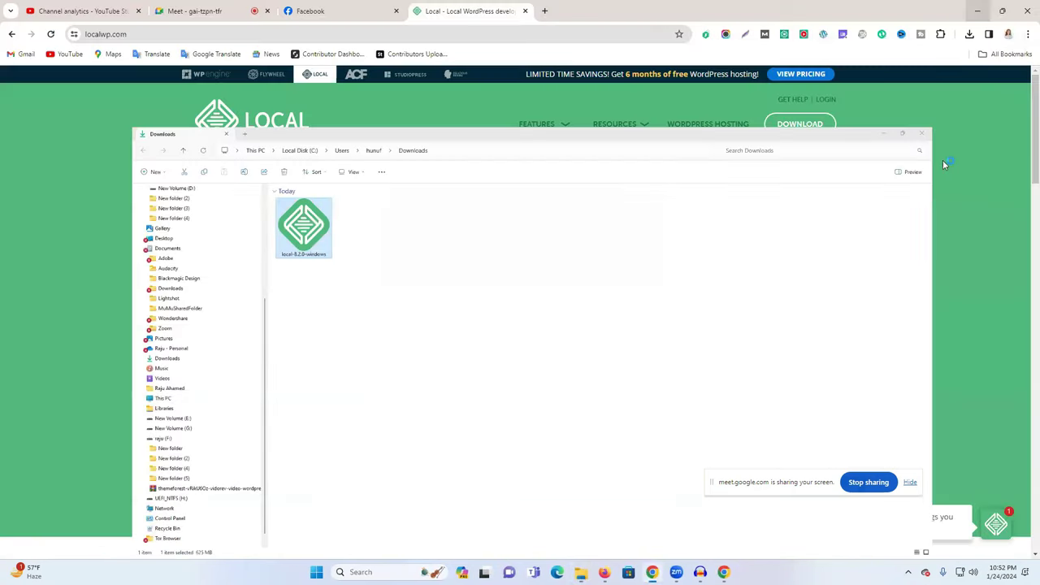
click(980, 8)
click(964, 31)
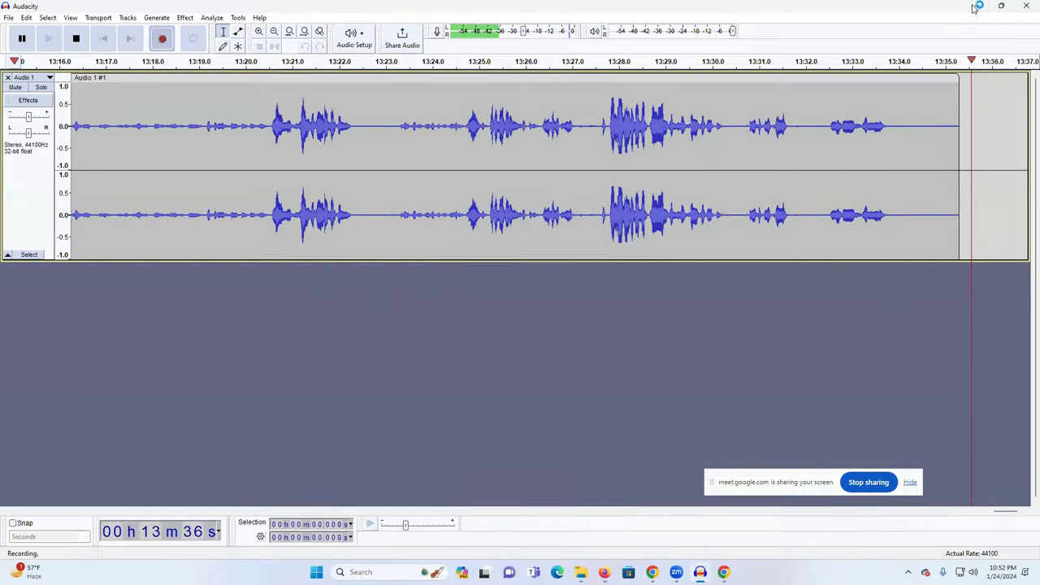
click(977, 6)
double_click(61, 242)
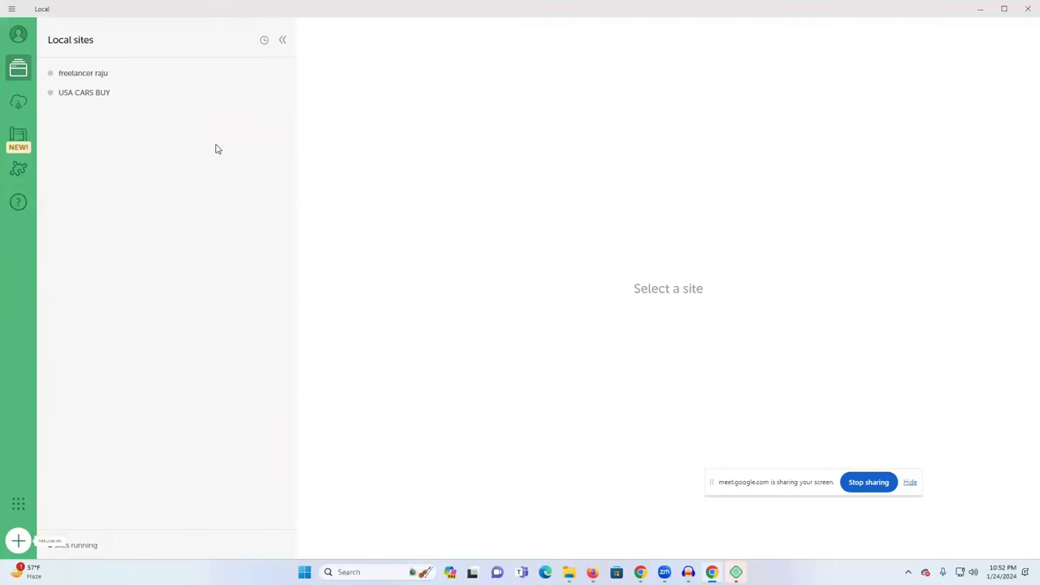
click(20, 542)
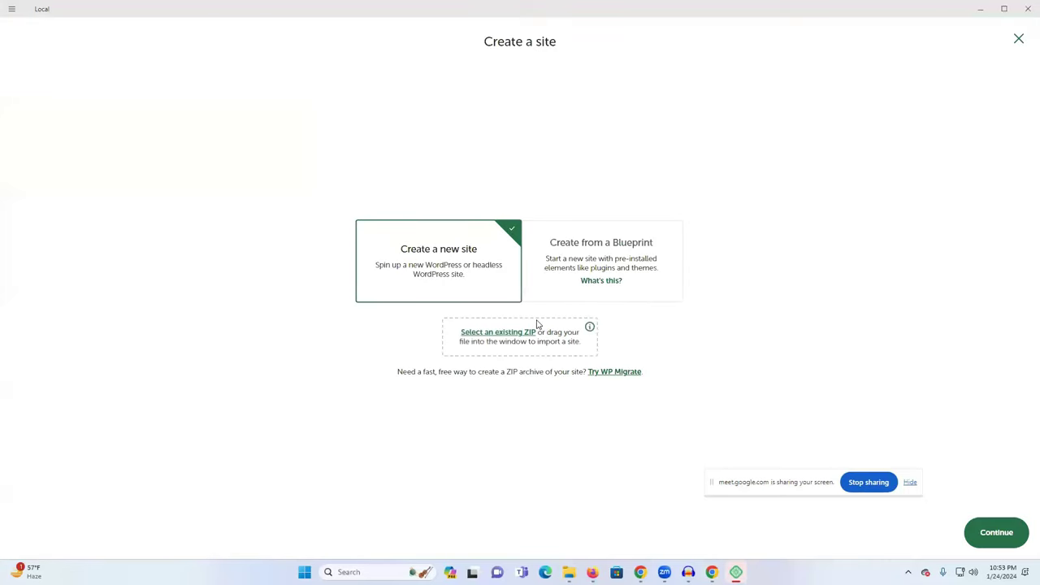
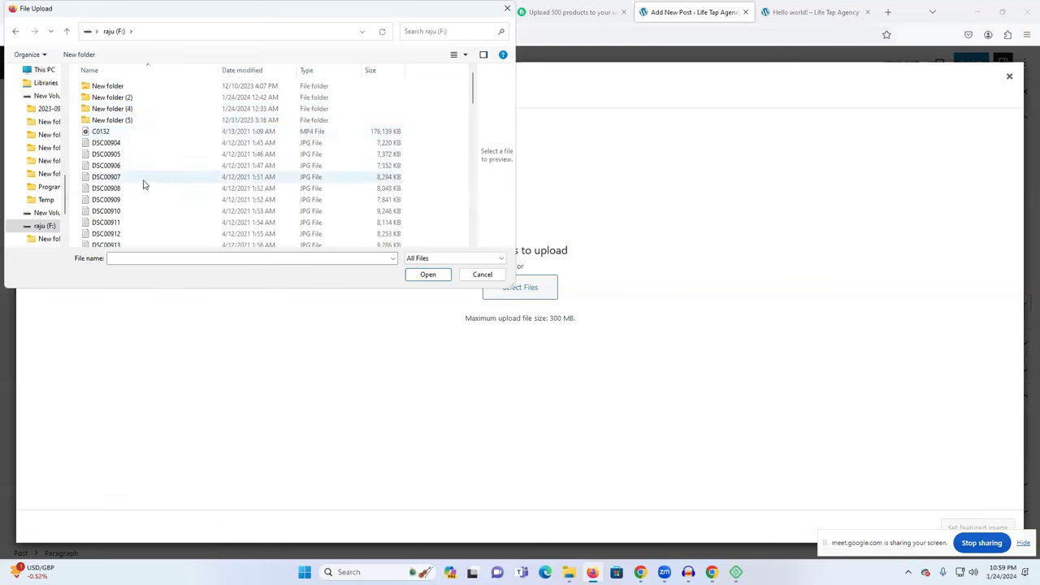
Step: Upload DSC00071.JPG from New folder (2) after the DSC00080 file is rejected as unsupported
ctrl+scroll(146, 189, up, 2)
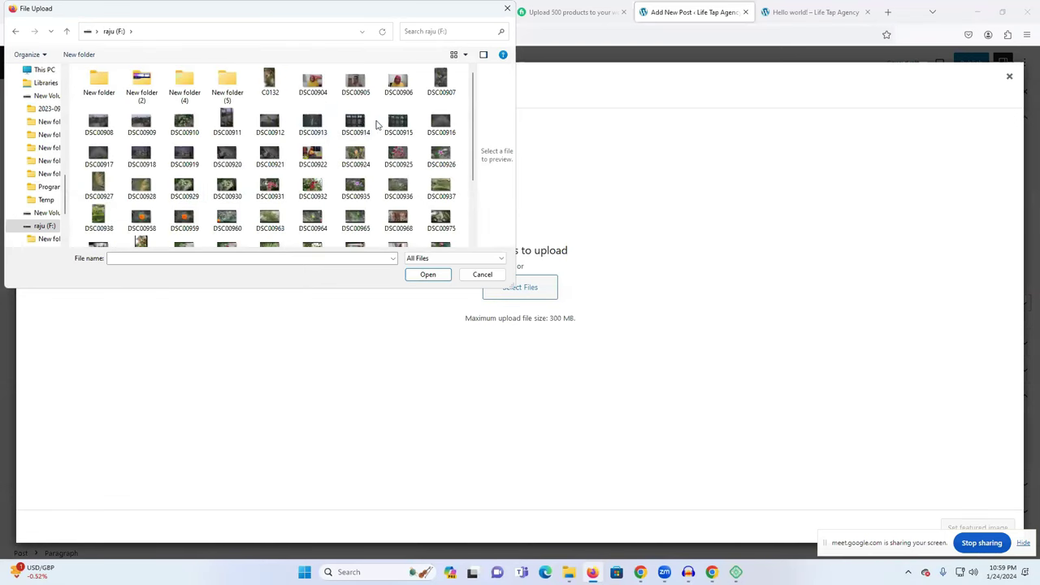
double_click(141, 81)
ctrl+scroll(225, 162, up, 3)
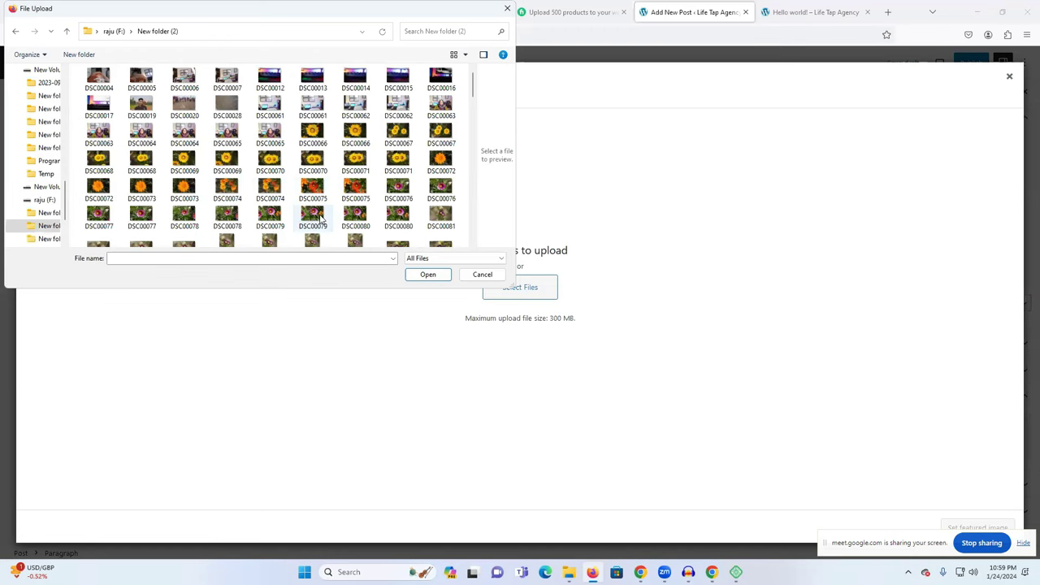
double_click(355, 216)
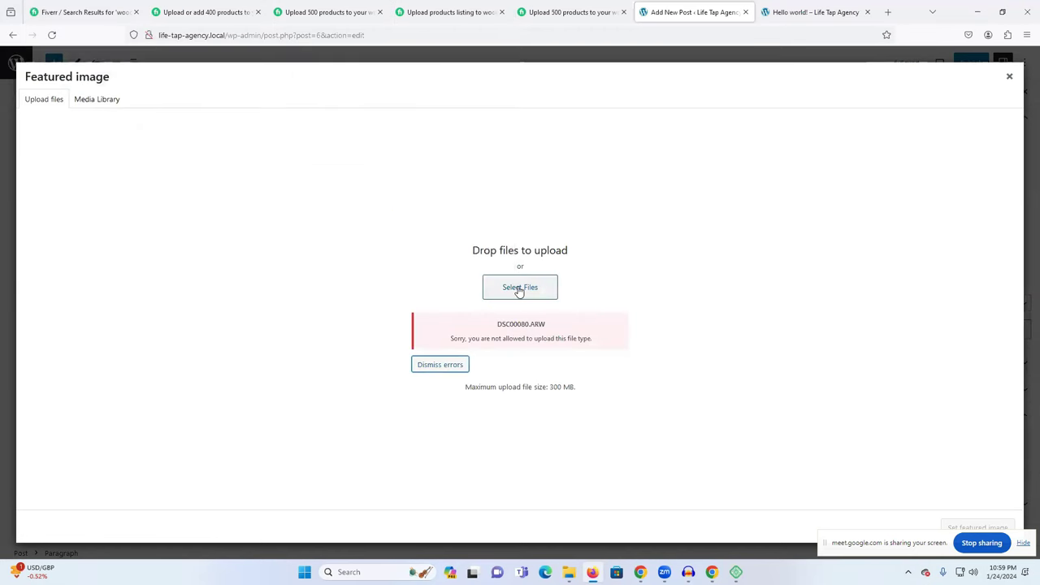
click(440, 364)
click(509, 286)
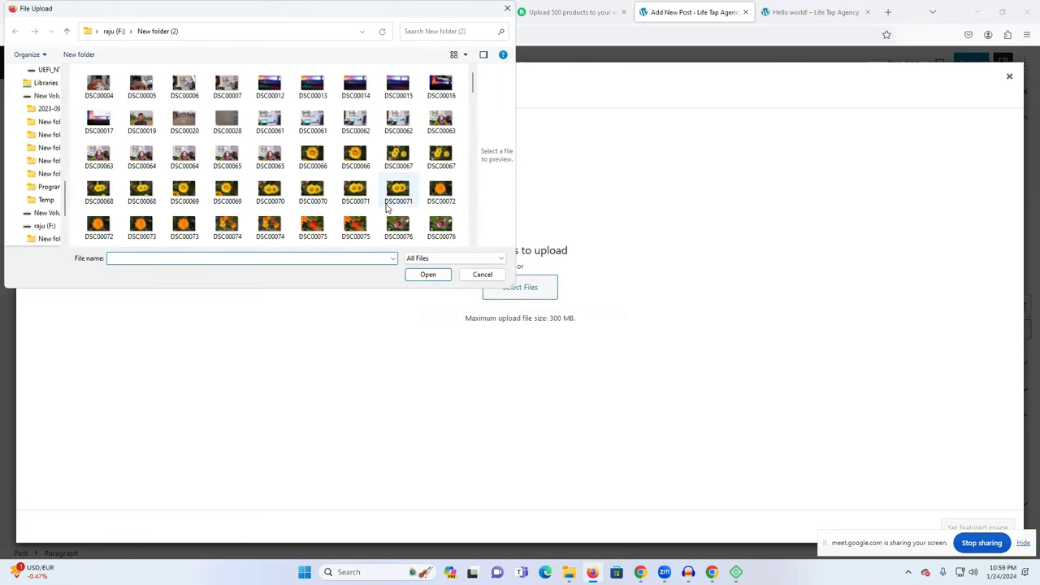
click(403, 195)
click(427, 274)
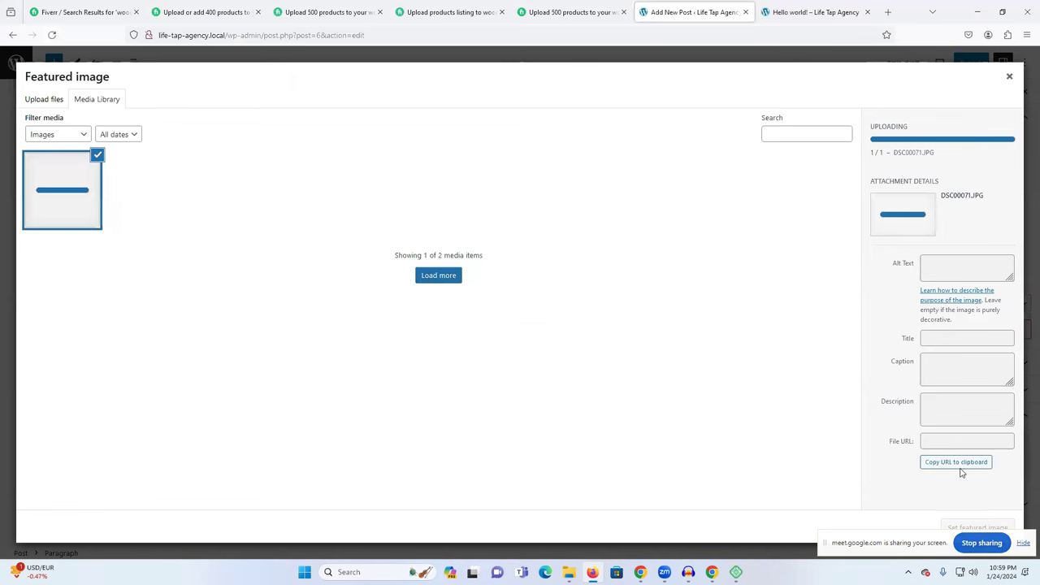
Step: Set the uploaded DSC00071 yellow flower photo as the post's featured image
drag(885, 546, 538, 364)
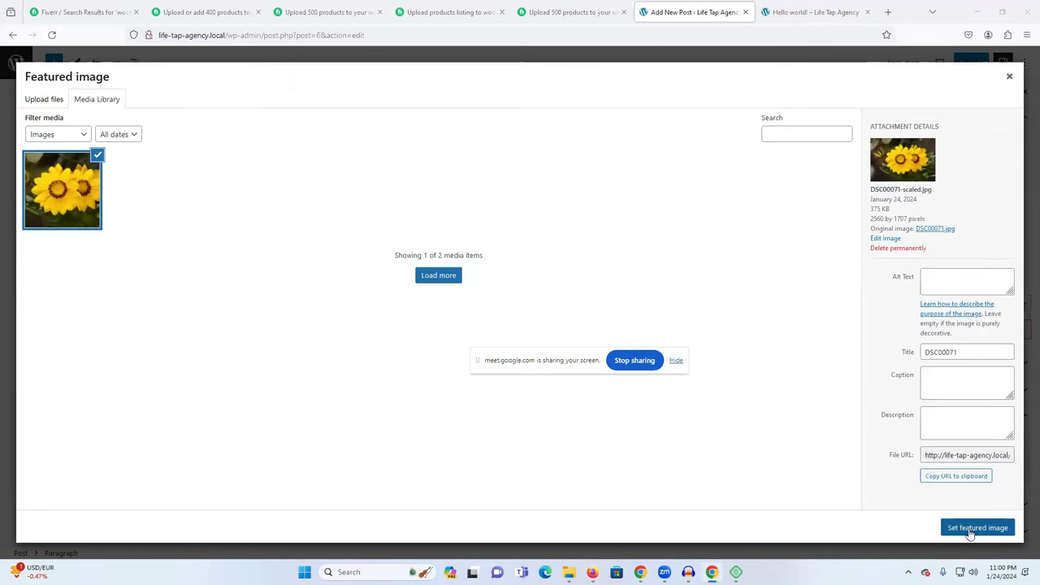
click(943, 387)
click(936, 425)
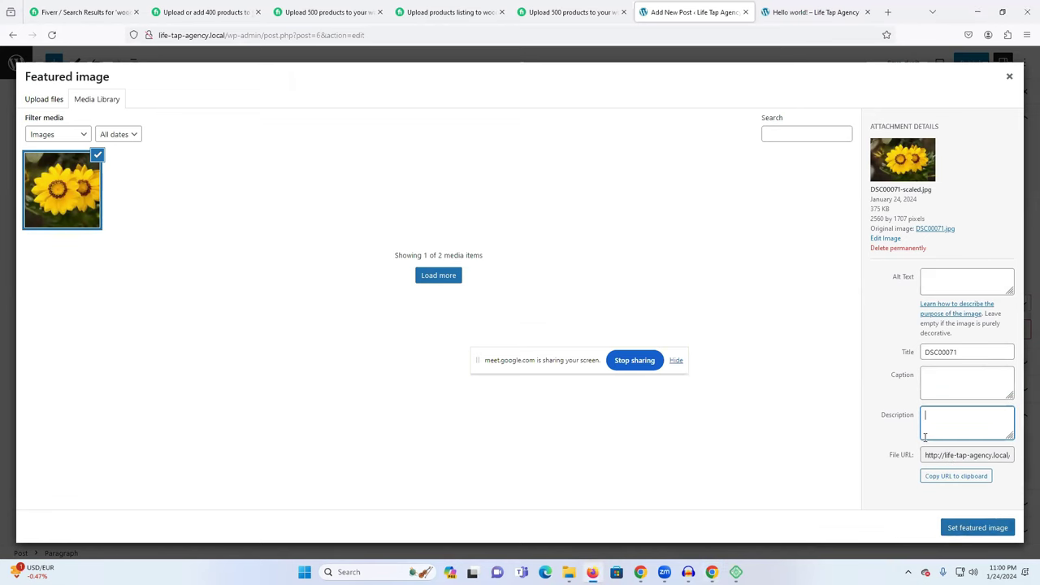
click(963, 530)
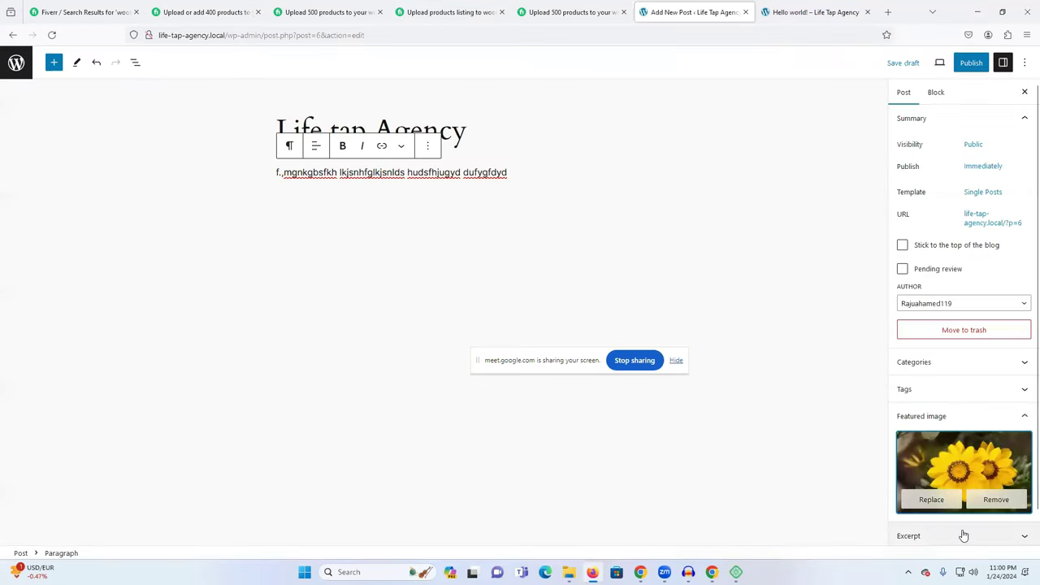
scroll(939, 462, down, 1)
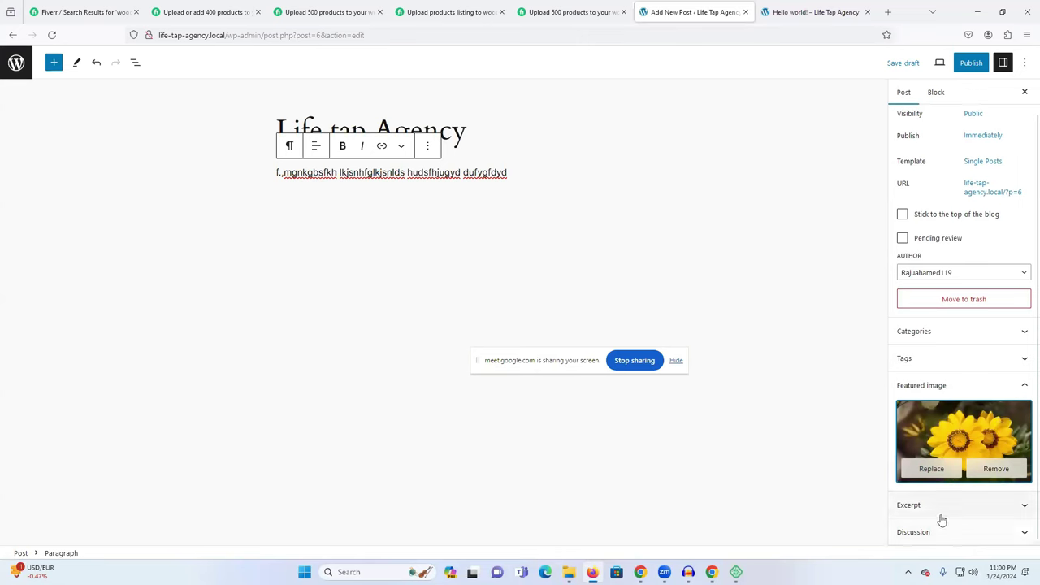
scroll(948, 236, up, 1)
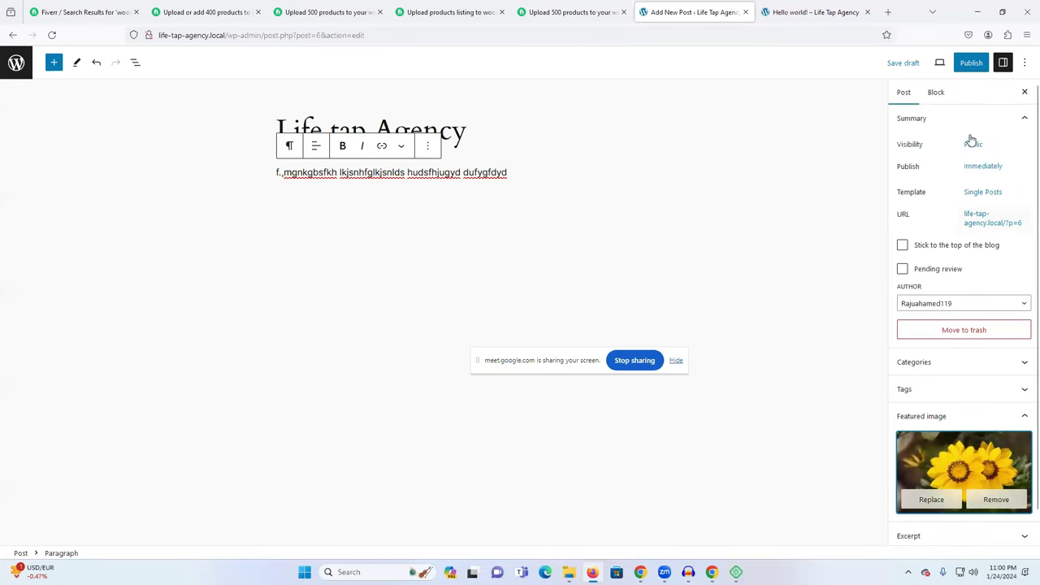
click(968, 65)
Step: Publish the post and reload the Life Tap Agency home page to show it
click(929, 67)
key(ctrl+Tab)
right_click(789, 203)
click(200, 84)
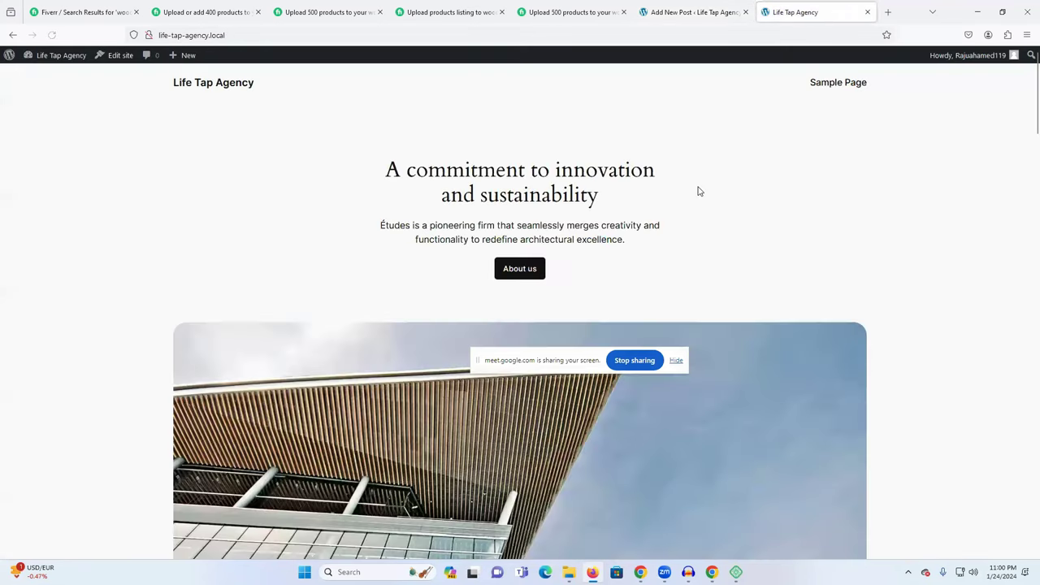
scroll(699, 194, down, 5)
scroll(700, 198, down, 5)
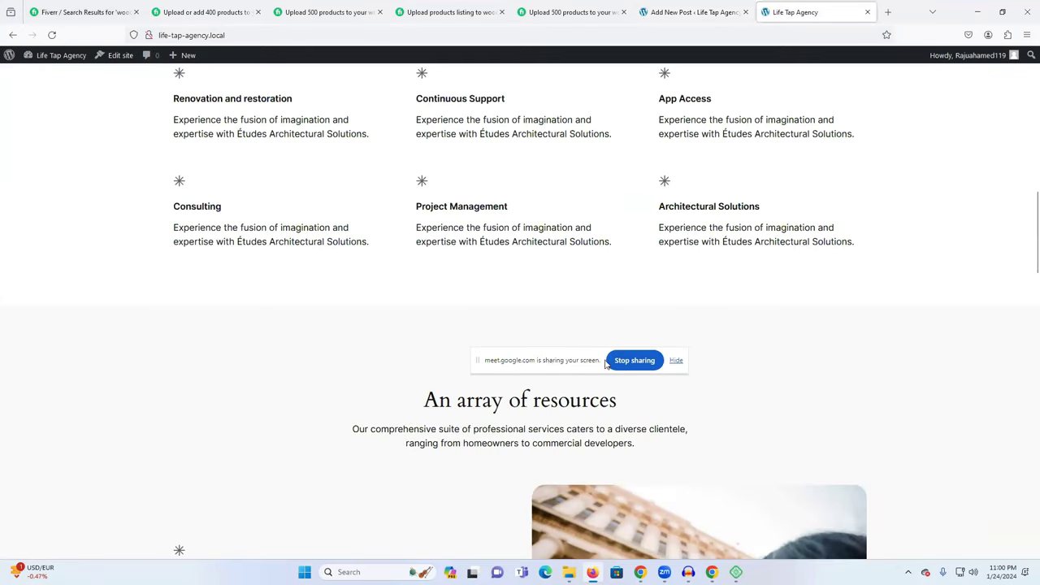
scroll(775, 295, down, 6)
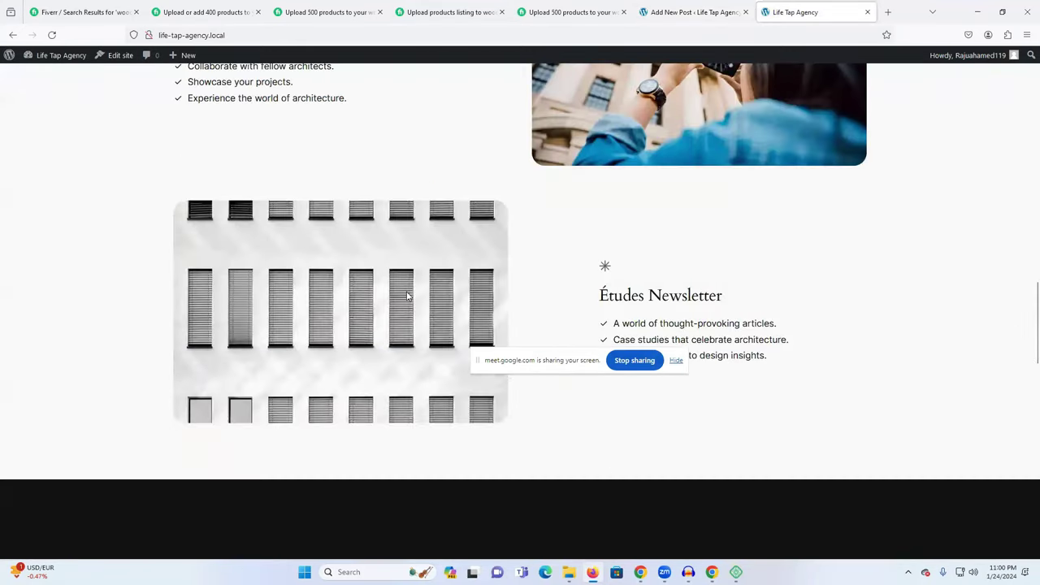
scroll(407, 296, down, 3)
scroll(407, 295, down, 7)
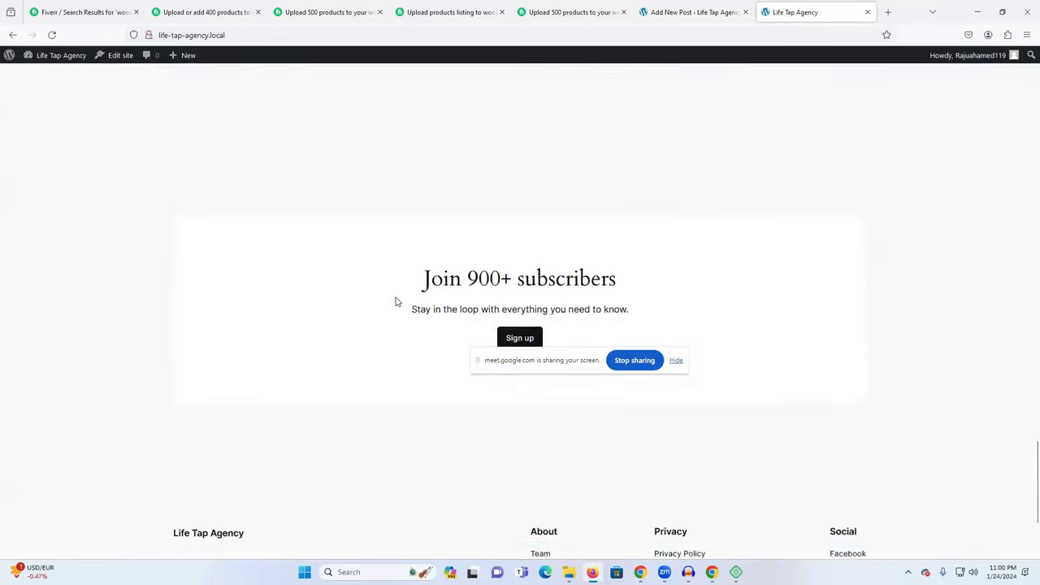
scroll(395, 301, up, 4)
right_click(127, 294)
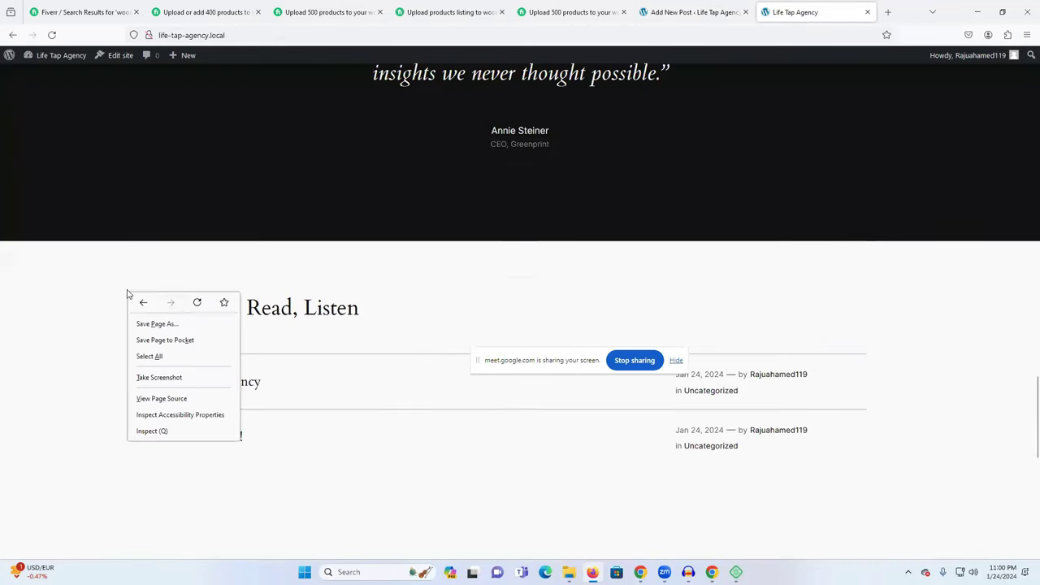
click(199, 302)
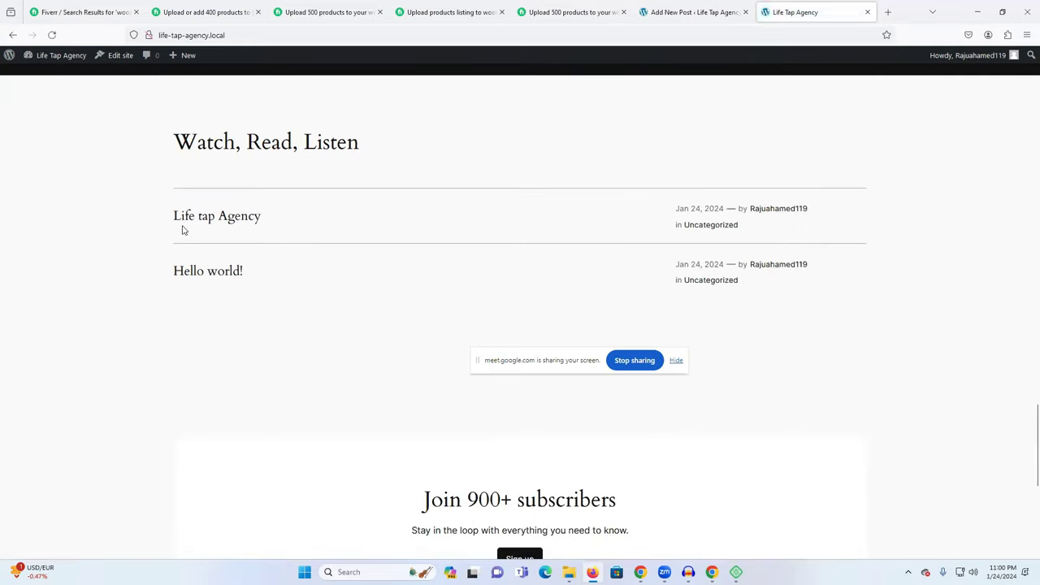
Step: Open the Life tap Agency post page and review its title and content
click(227, 228)
scroll(652, 225, down, 2)
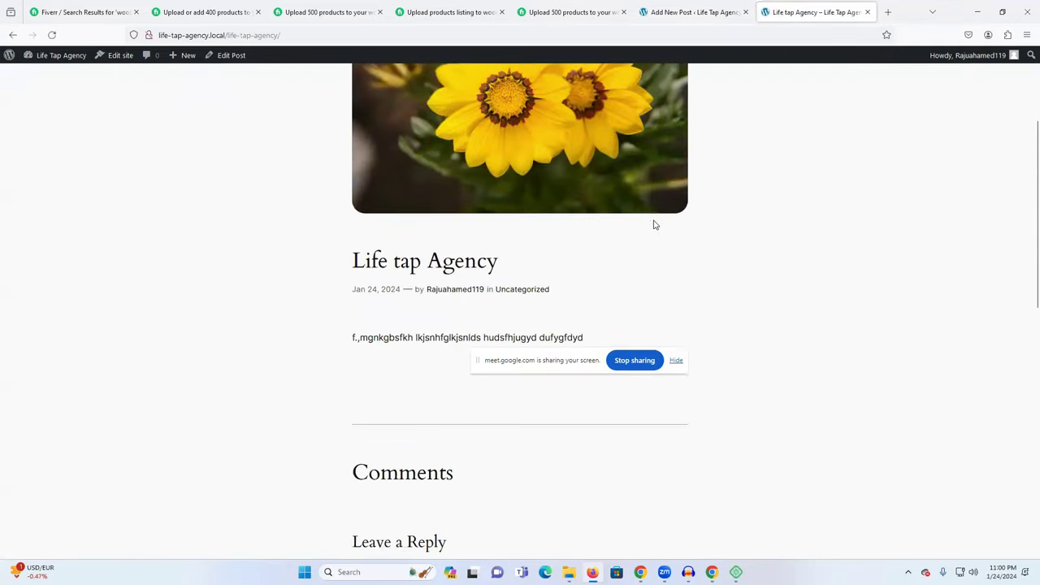
scroll(583, 199, up, 2)
scroll(528, 244, down, 1)
scroll(539, 217, up, 1)
scroll(455, 235, down, 2)
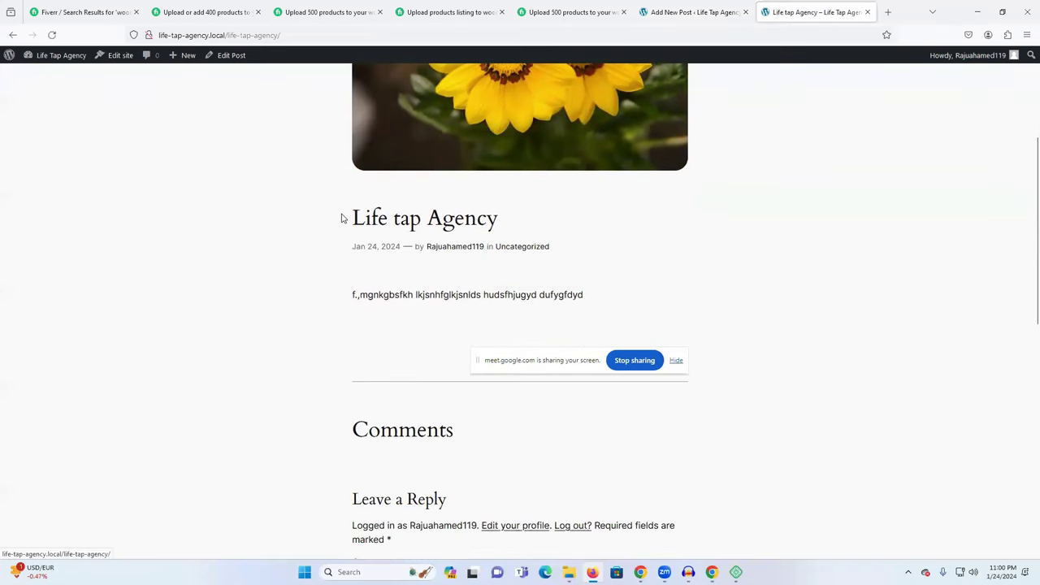
drag(344, 219, 537, 220)
drag(384, 298, 659, 295)
scroll(660, 295, up, 2)
Step: Check the post in the All Posts list, then go to Posts > Categories
click(720, 11)
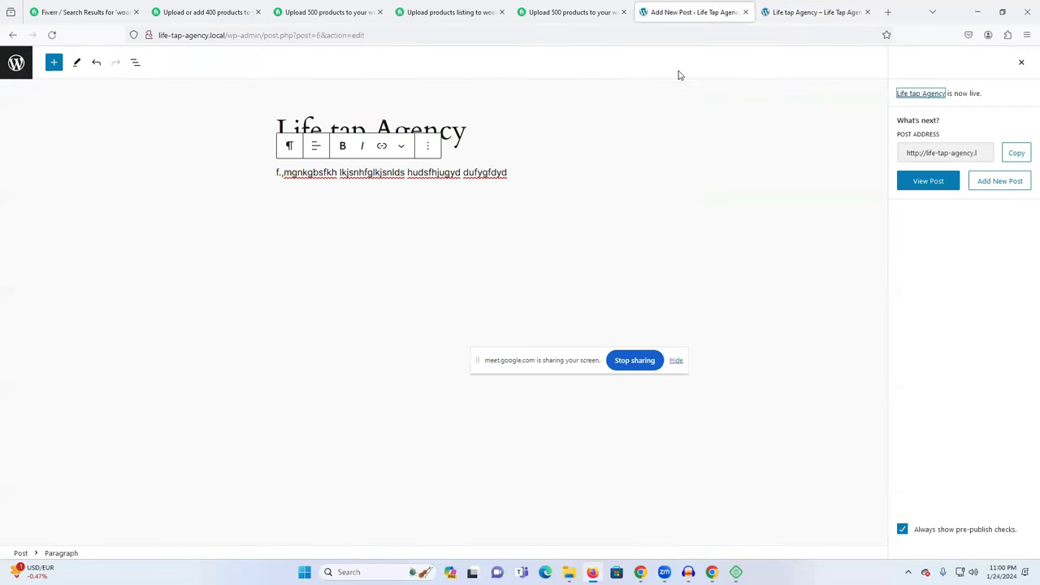
click(13, 35)
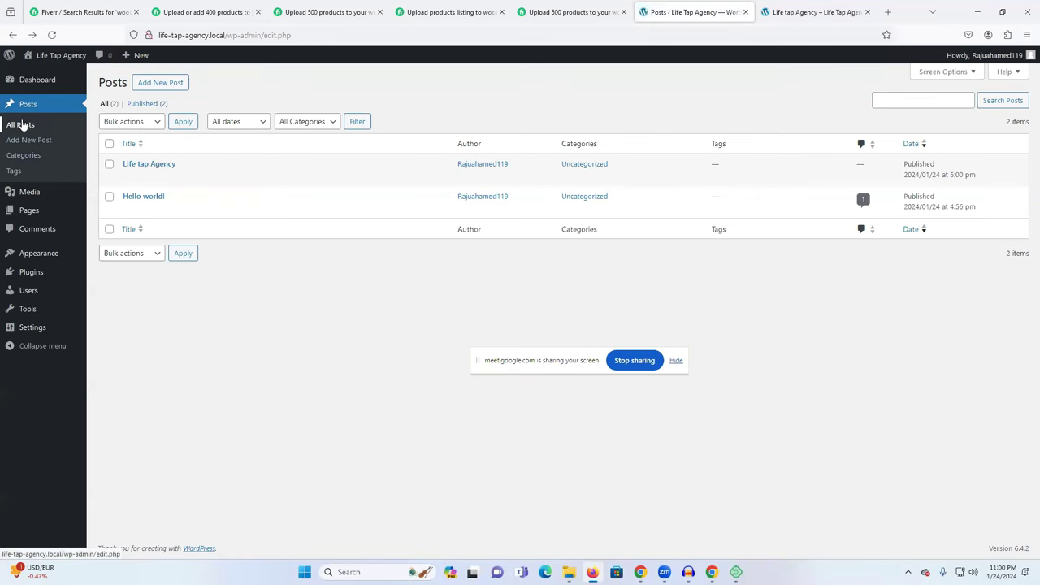
click(817, 11)
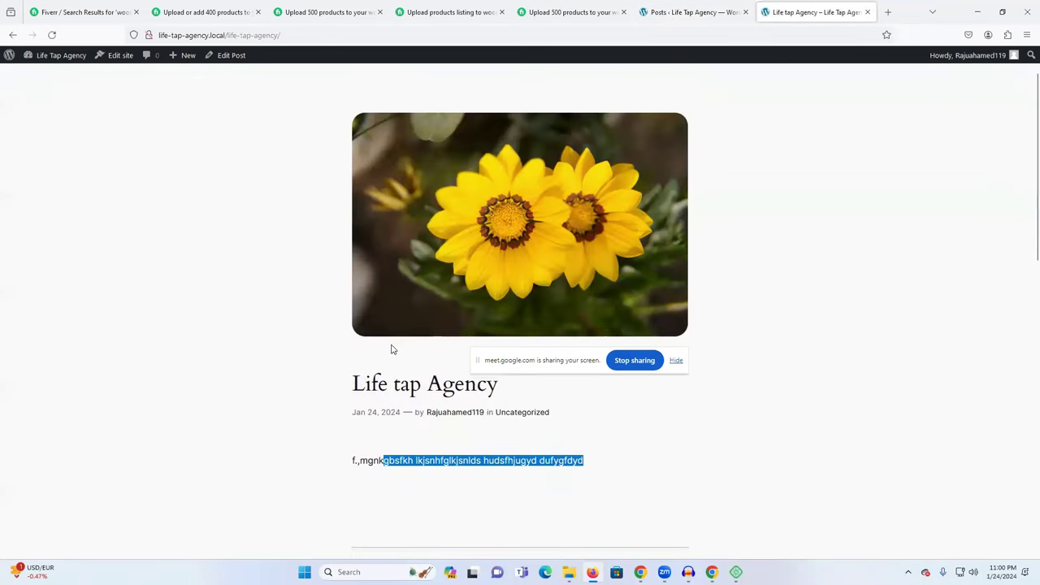
scroll(397, 339, up, 1)
scroll(397, 340, down, 2)
double_click(411, 274)
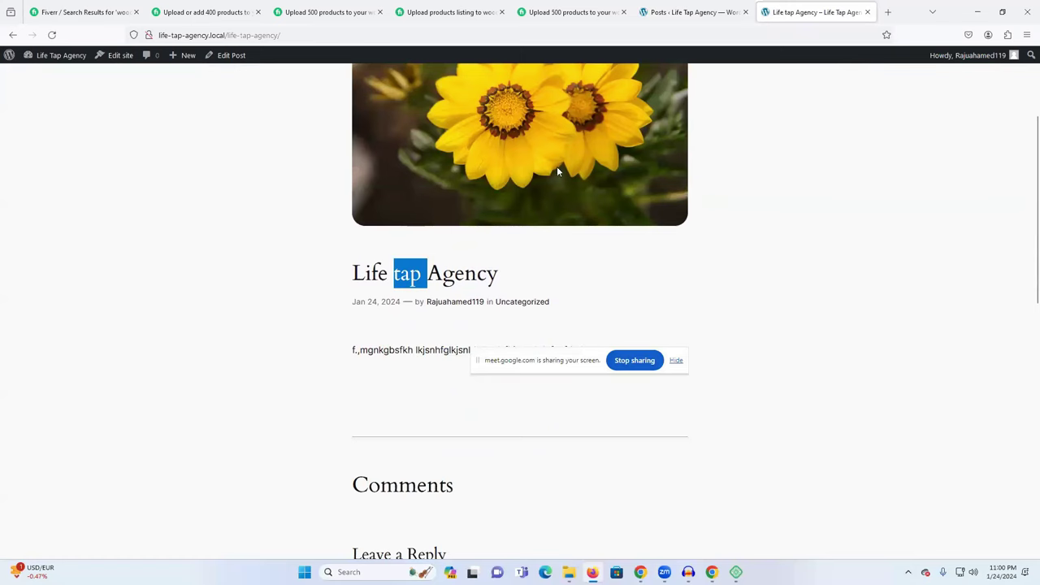
click(691, 12)
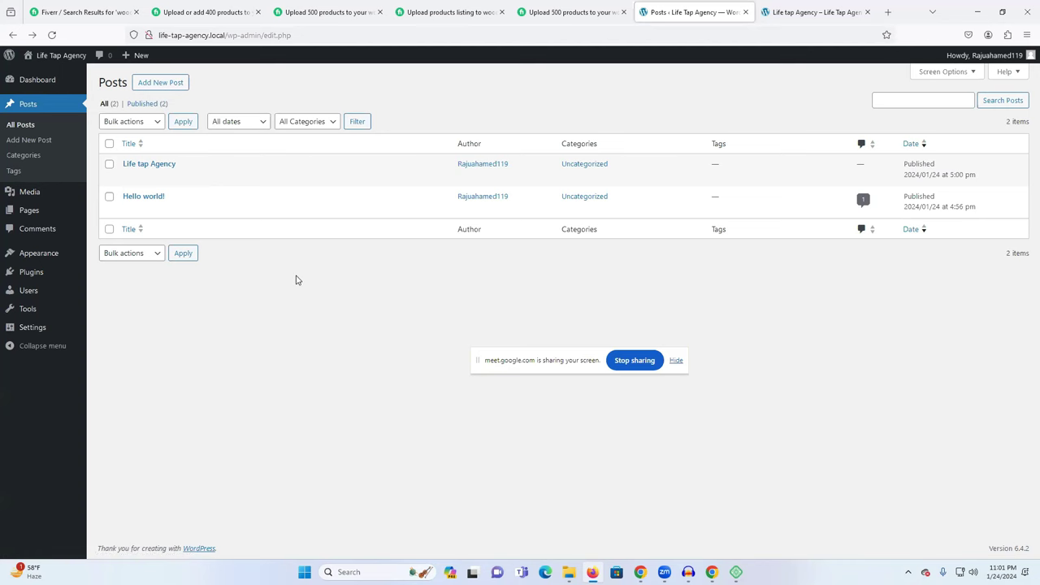
click(770, 12)
click(741, 6)
click(25, 159)
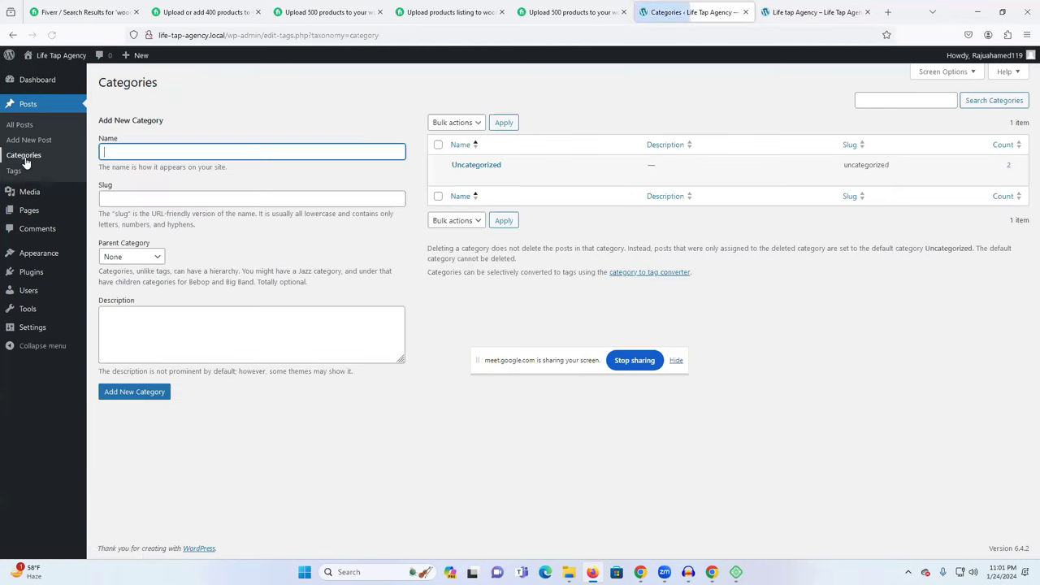
Step: Review the published post on the site's home page
mouse_move(480, 167)
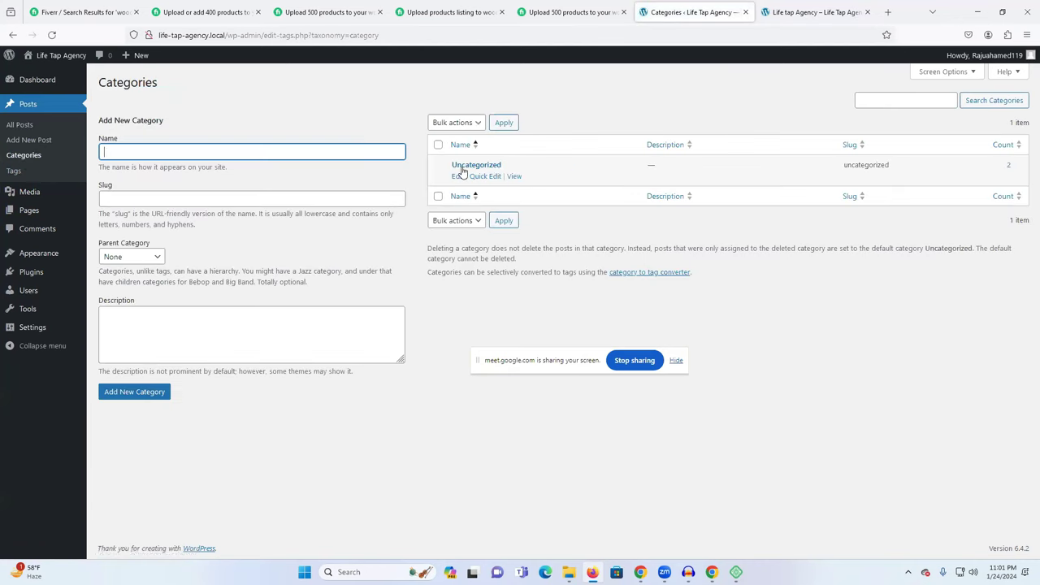
click(795, 6)
scroll(473, 332, up, 2)
click(233, 87)
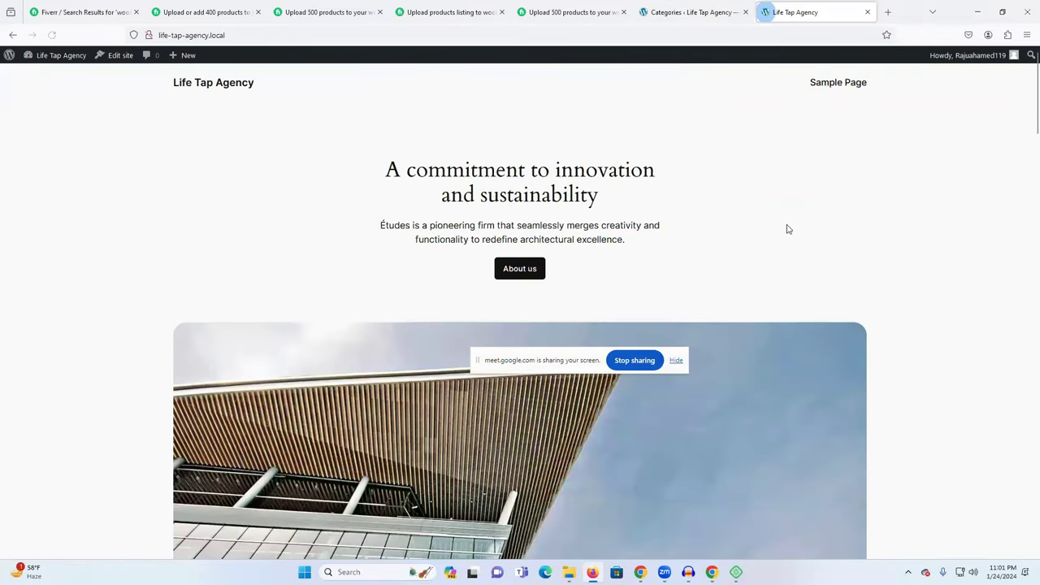
scroll(667, 403, down, 5)
scroll(674, 424, down, 15)
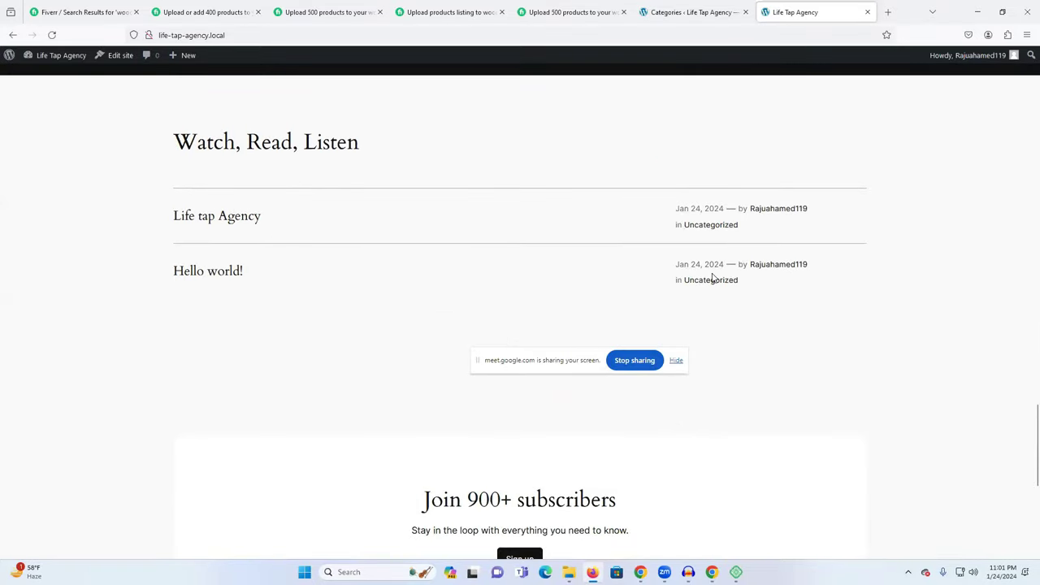
Step: Create a Dog category with parent None, then start a new blank post
click(721, 10)
click(125, 154)
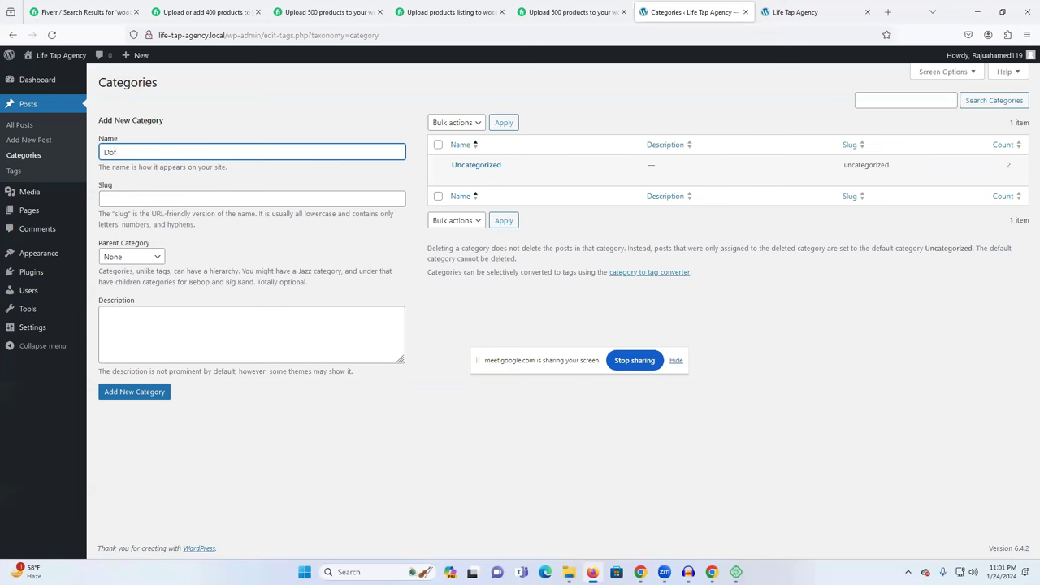
click(135, 201)
double_click(112, 153)
click(130, 195)
click(135, 258)
click(135, 259)
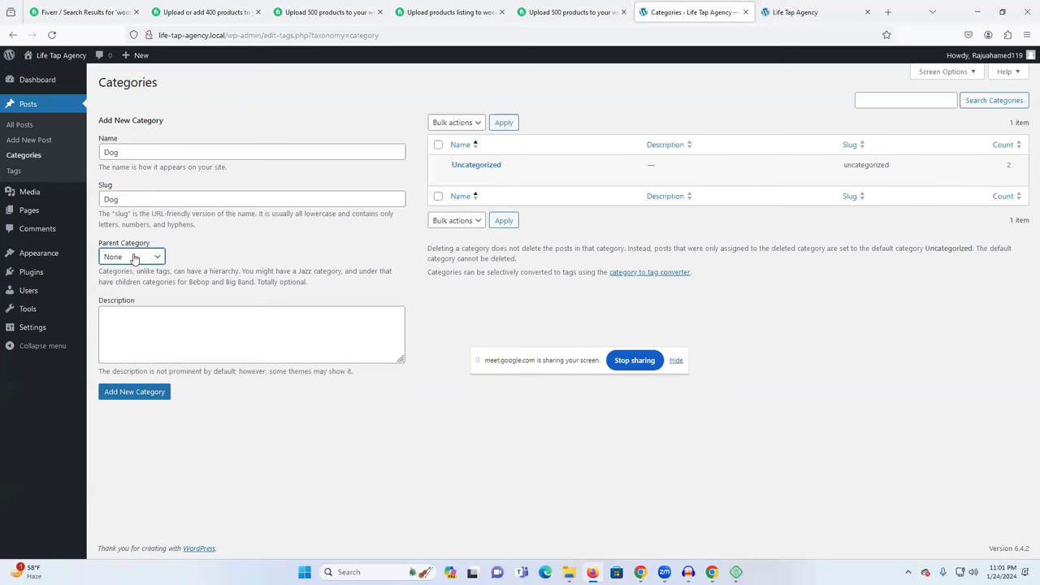
click(134, 393)
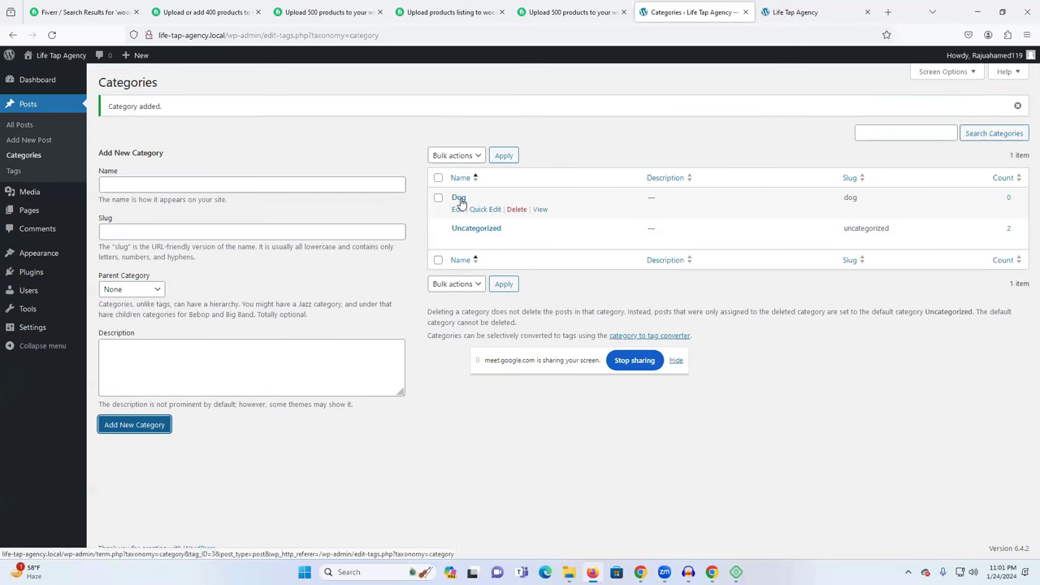
click(49, 143)
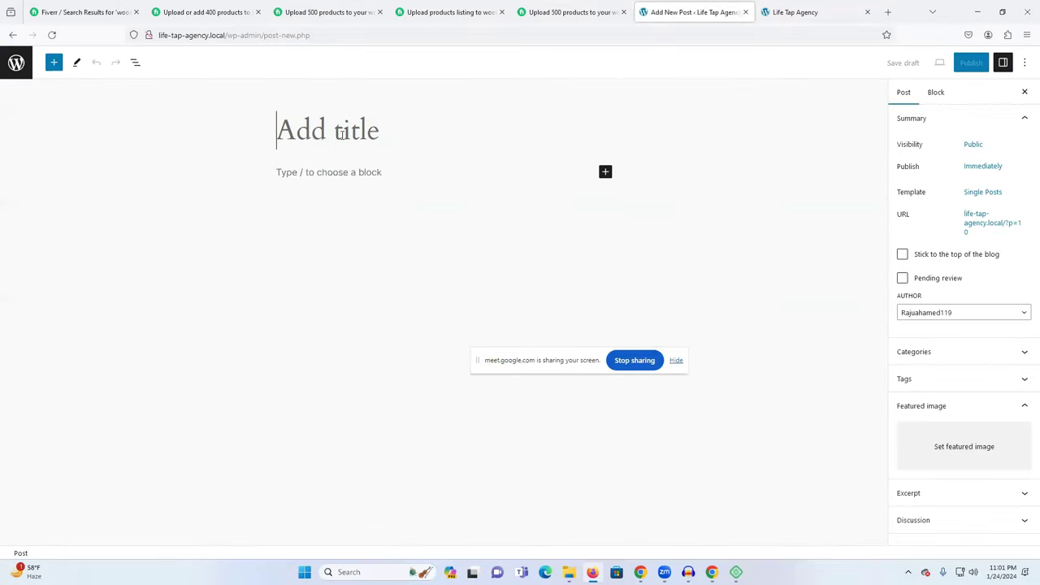
Step: Title the new post 'Dog Lover' and open a new browser tab
text(Dog Lover)
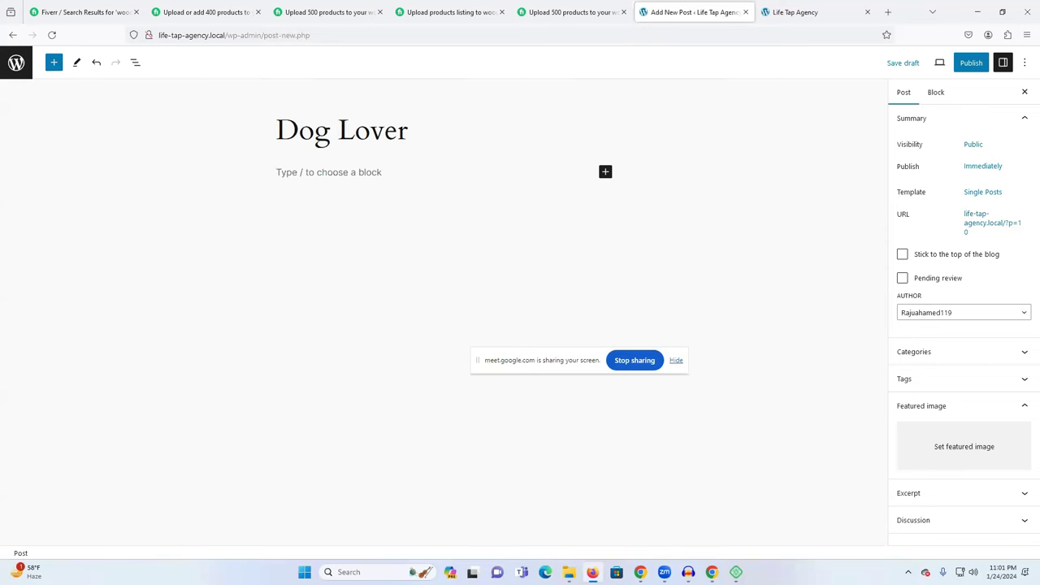
click(382, 174)
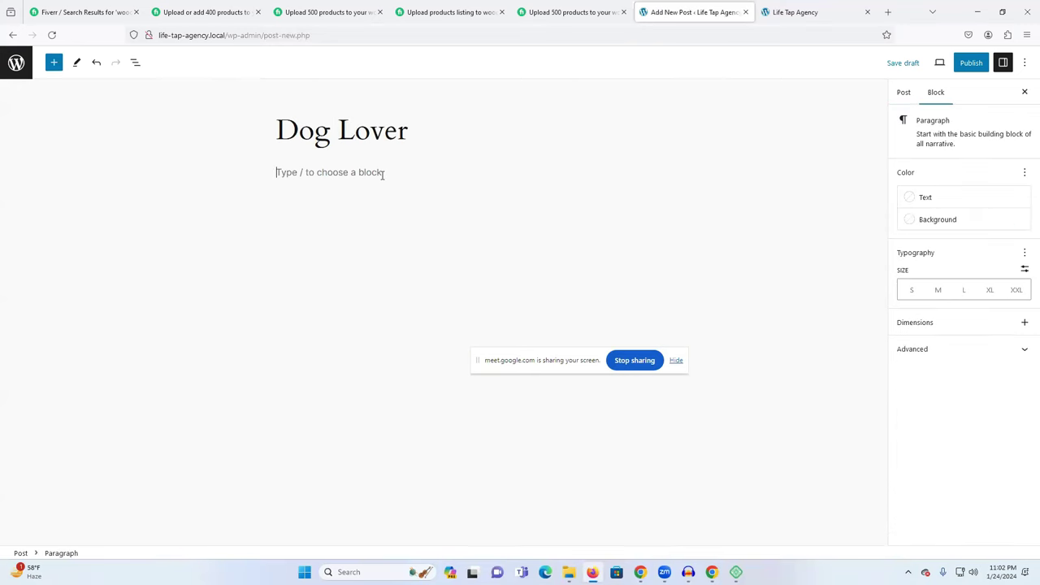
click(888, 12)
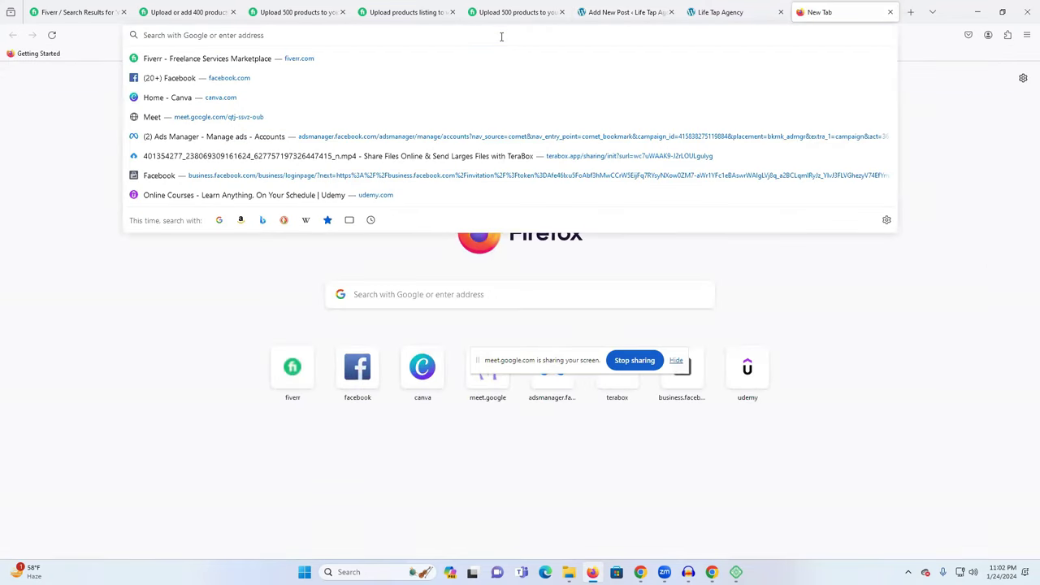
Step: Search Google for 'dog' and save the puppy image to the computer
text(dog)
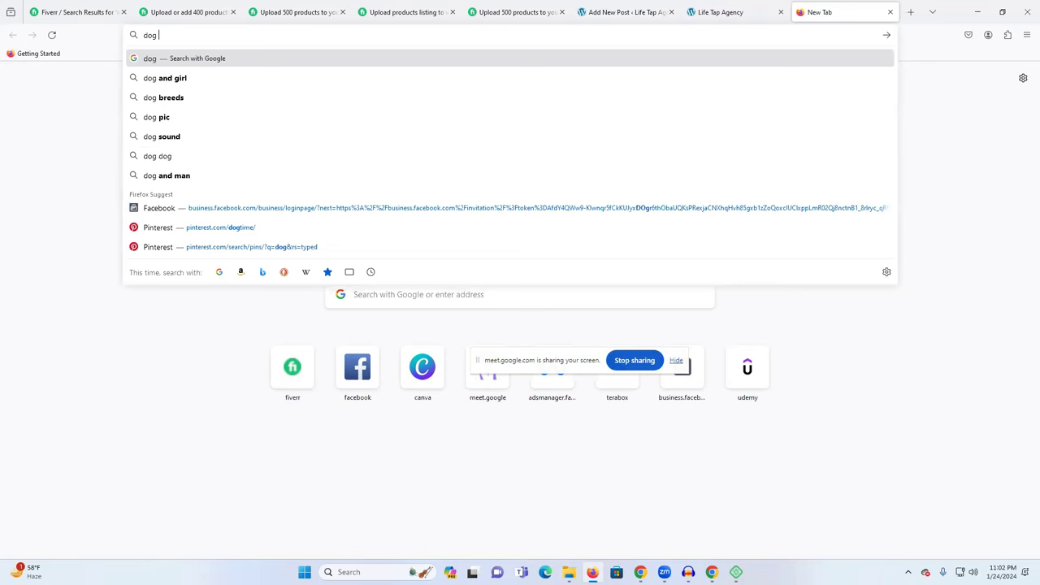
key(Return)
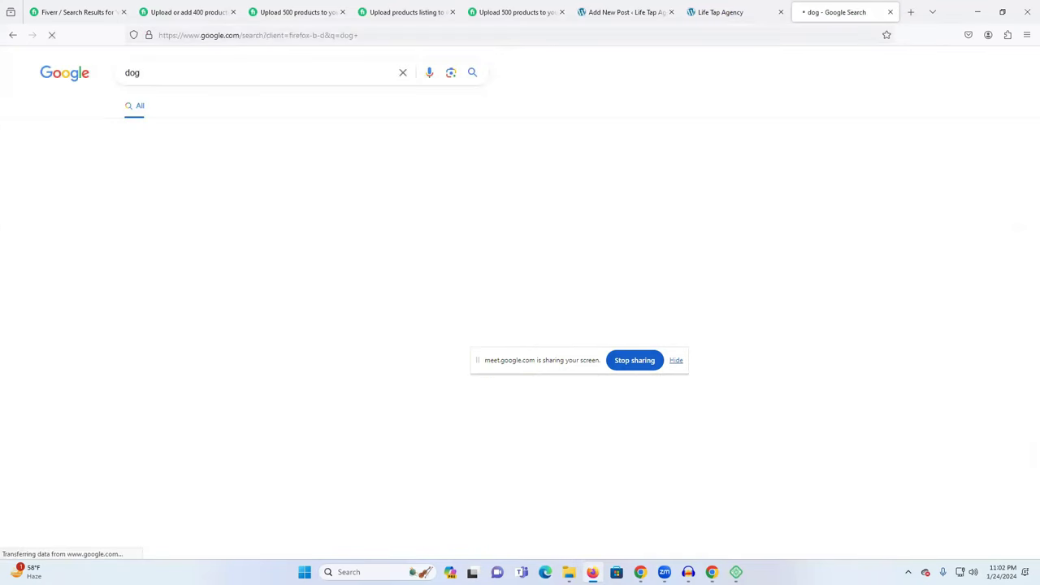
right_click(342, 204)
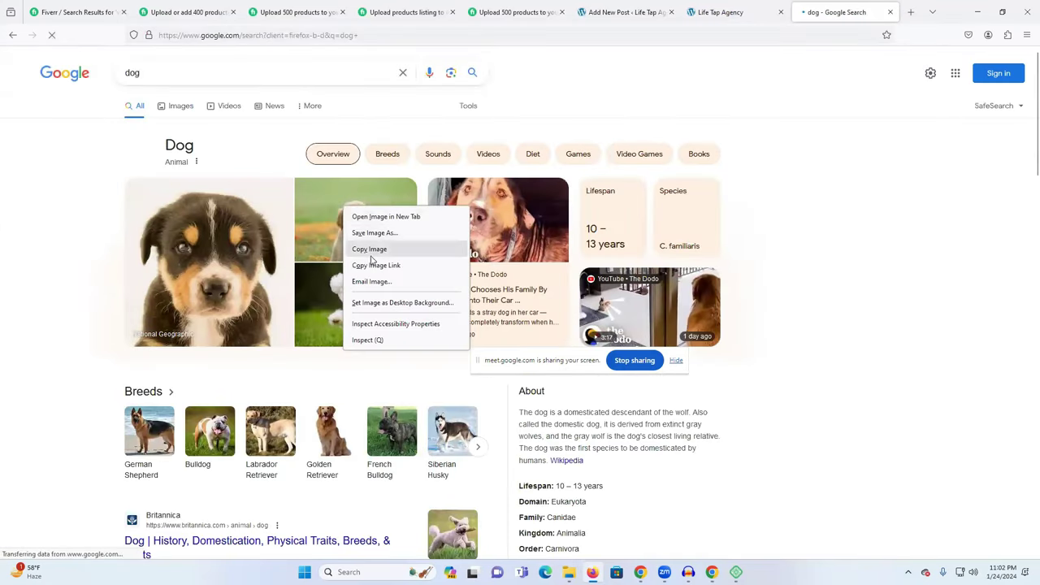
click(380, 233)
click(428, 274)
Step: Paste Google's About paragraph on dogs into the Dog Lover post body
triple_click(556, 423)
key(ctrl+c)
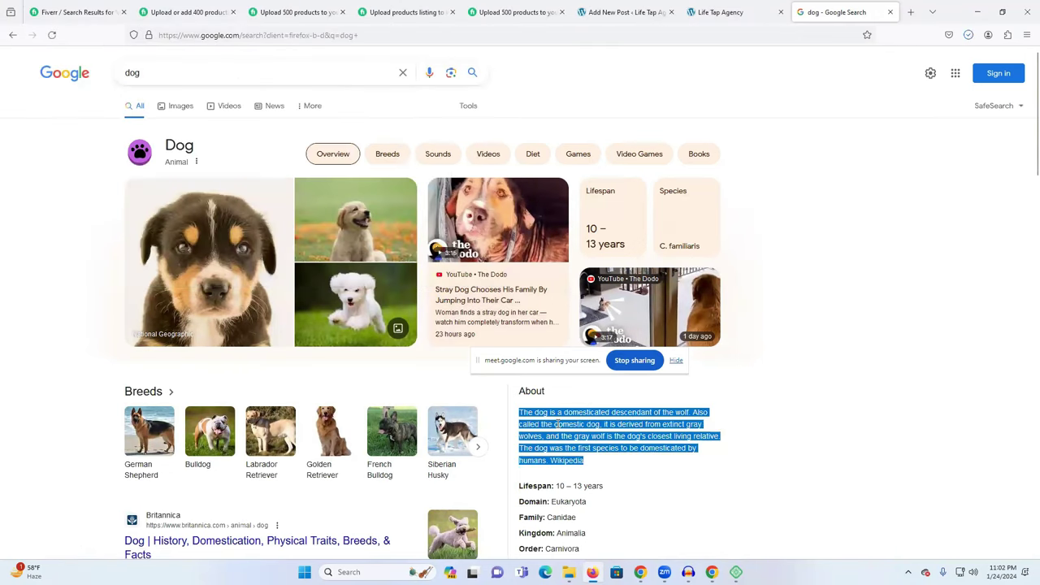
click(662, 4)
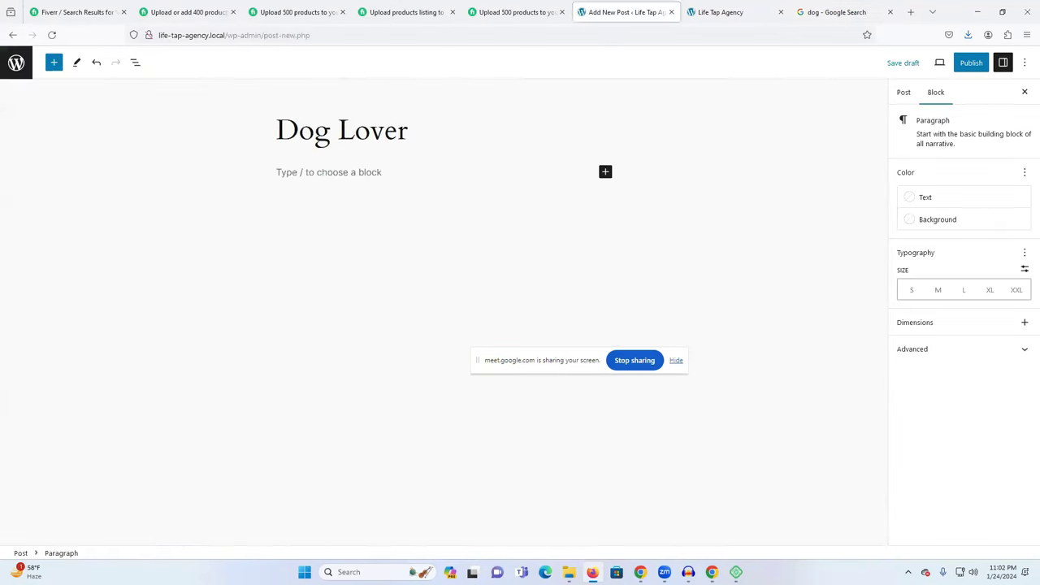
key(ctrl+v)
click(409, 255)
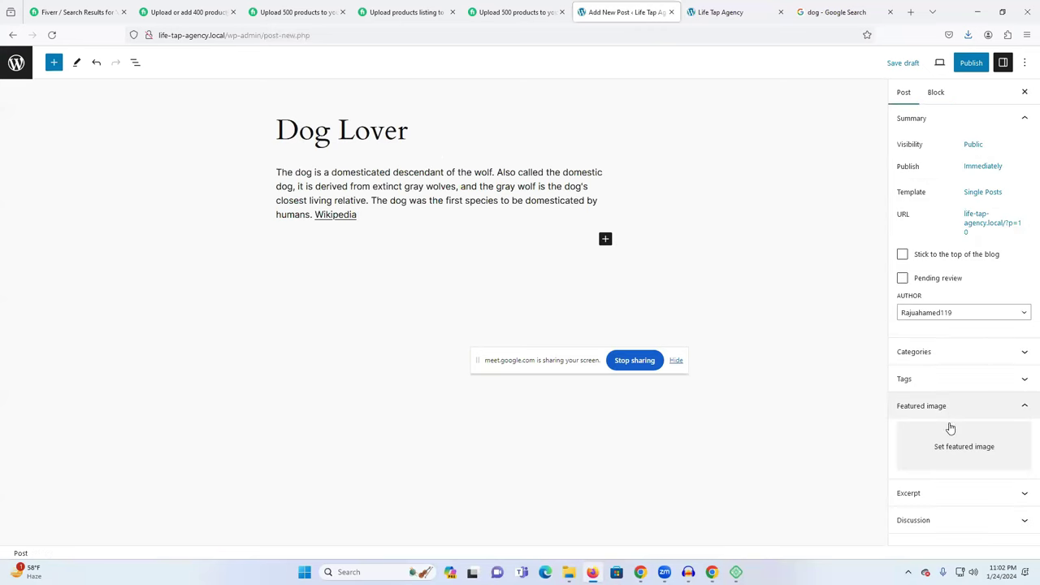
click(950, 451)
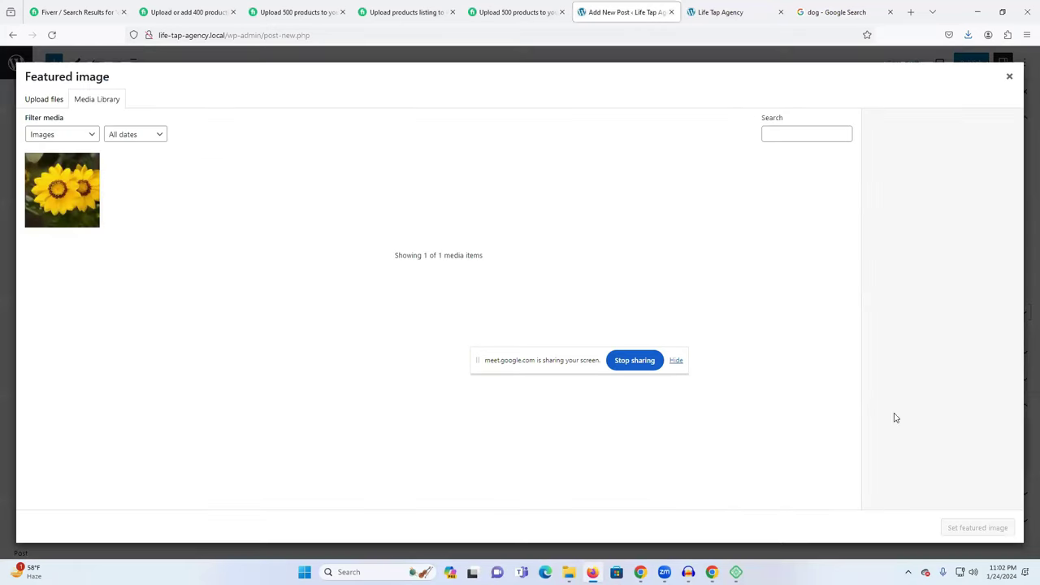
Step: Upload the Untitled puppy image from Downloads and make it the featured image
click(45, 100)
click(520, 285)
click(99, 84)
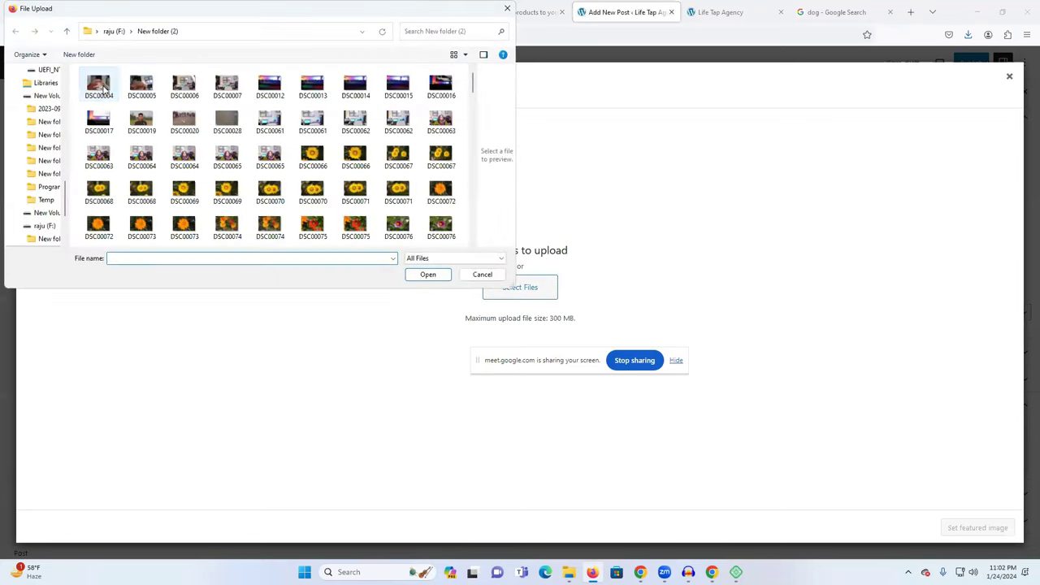
scroll(36, 143, up, 5)
scroll(35, 143, up, 5)
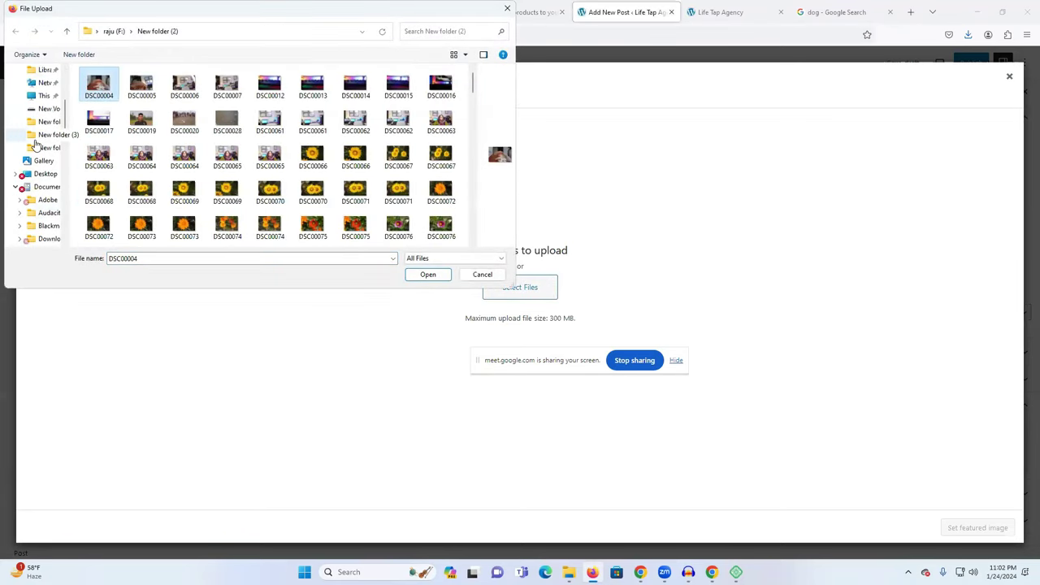
click(45, 111)
click(130, 130)
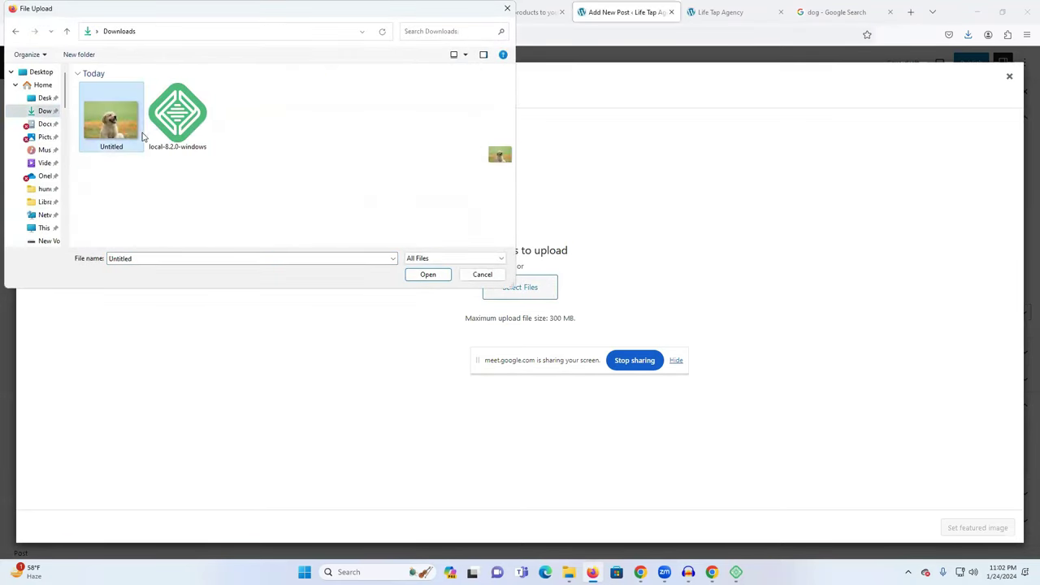
click(428, 275)
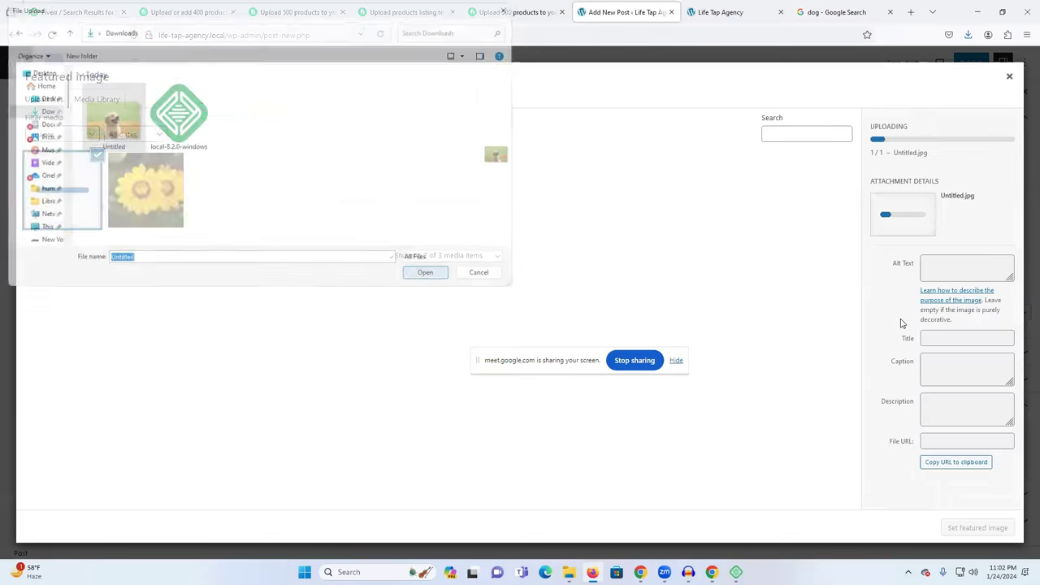
click(978, 528)
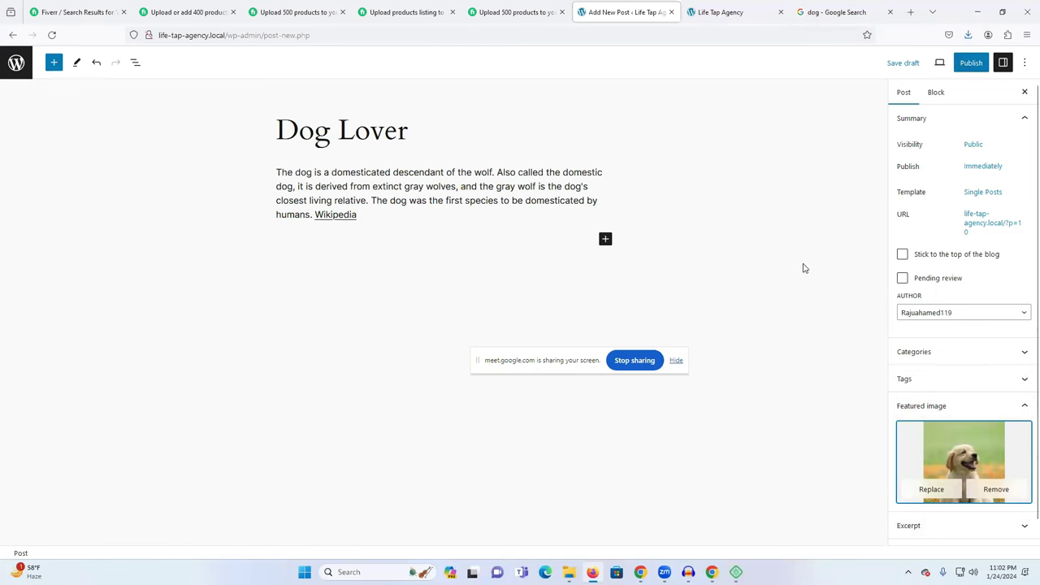
Step: Assign Dog Lover to the Dog category and publish it
click(913, 356)
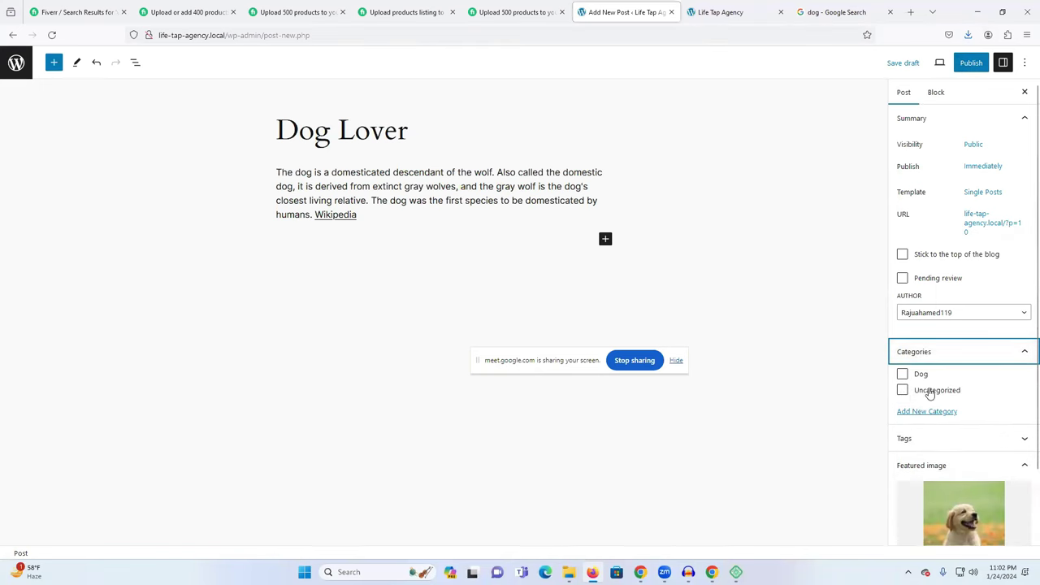
click(903, 376)
click(967, 64)
click(957, 65)
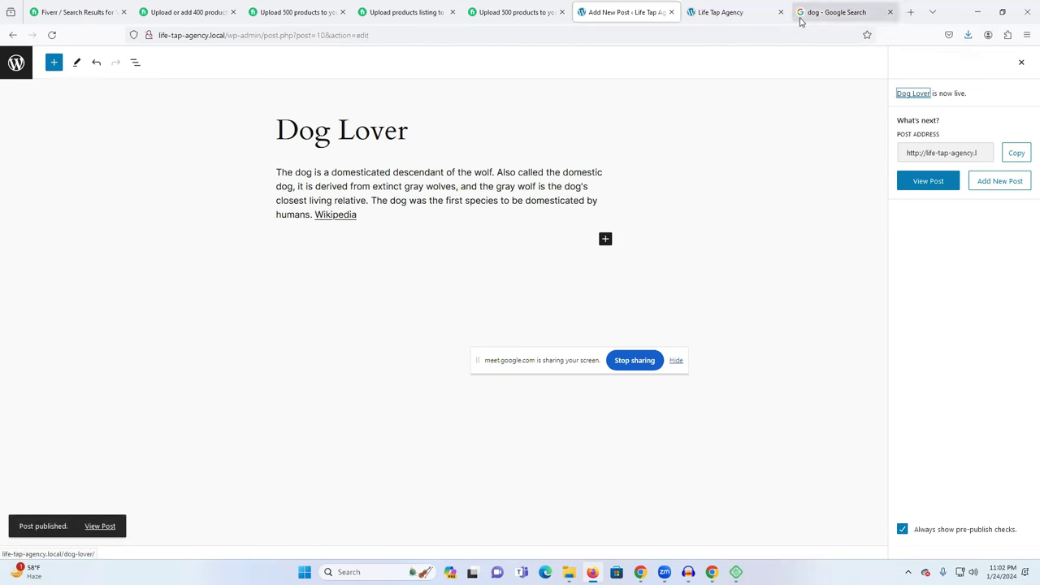
click(748, 10)
scroll(334, 230, up, 10)
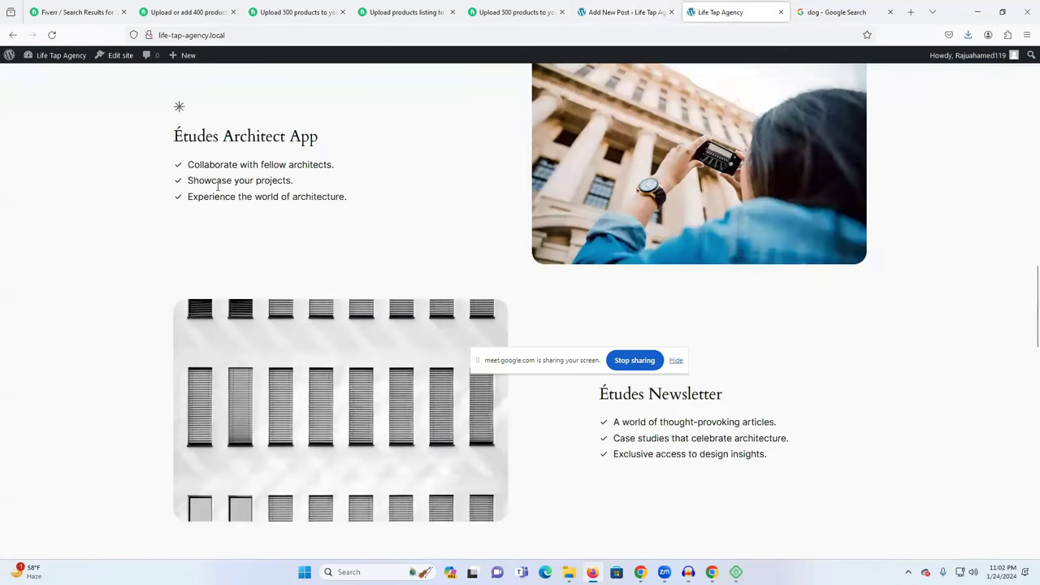
Step: Reload the home page to confirm Dog Lover is listed, then return to Categories
scroll(187, 163, up, 3)
right_click(155, 143)
click(228, 151)
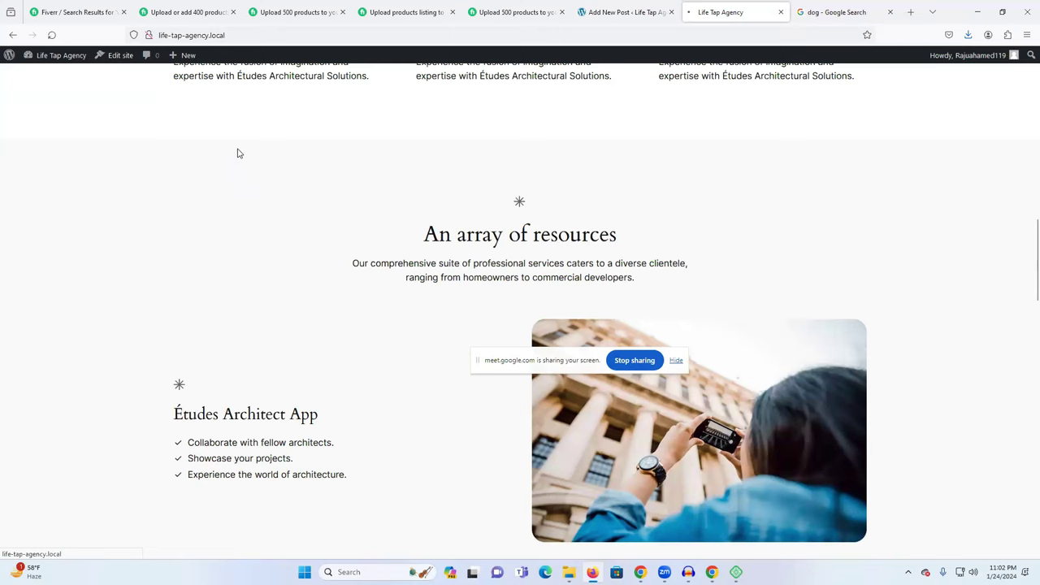
scroll(643, 201, down, 15)
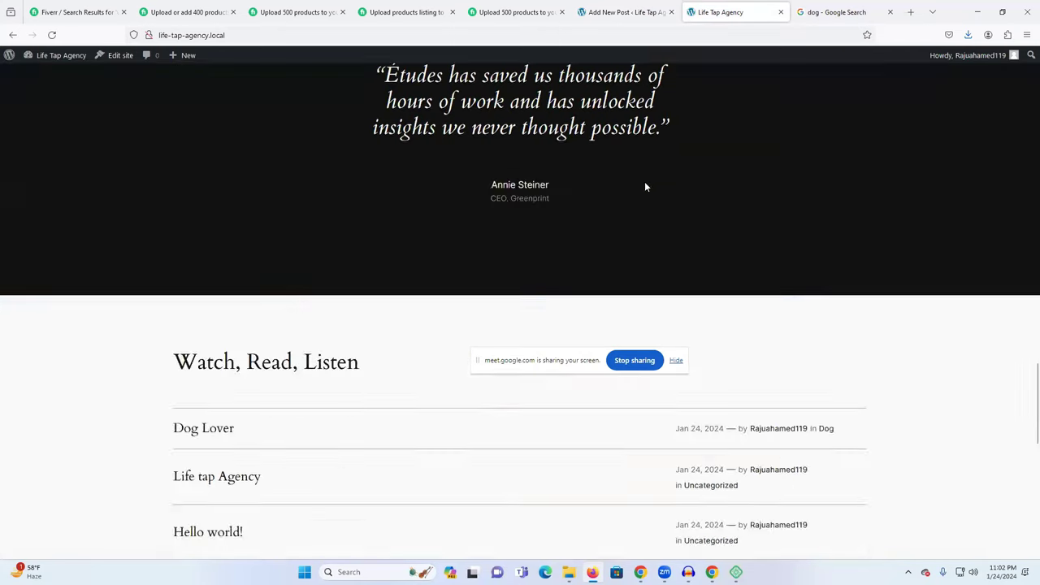
scroll(654, 199, up, 1)
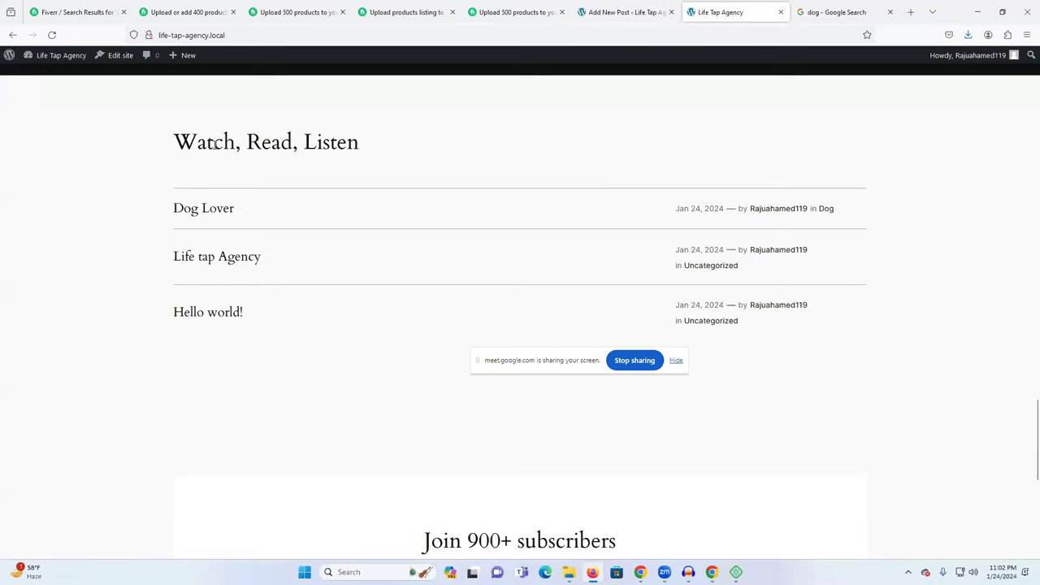
scroll(399, 195, down, 10)
scroll(415, 200, up, 5)
scroll(413, 190, up, 12)
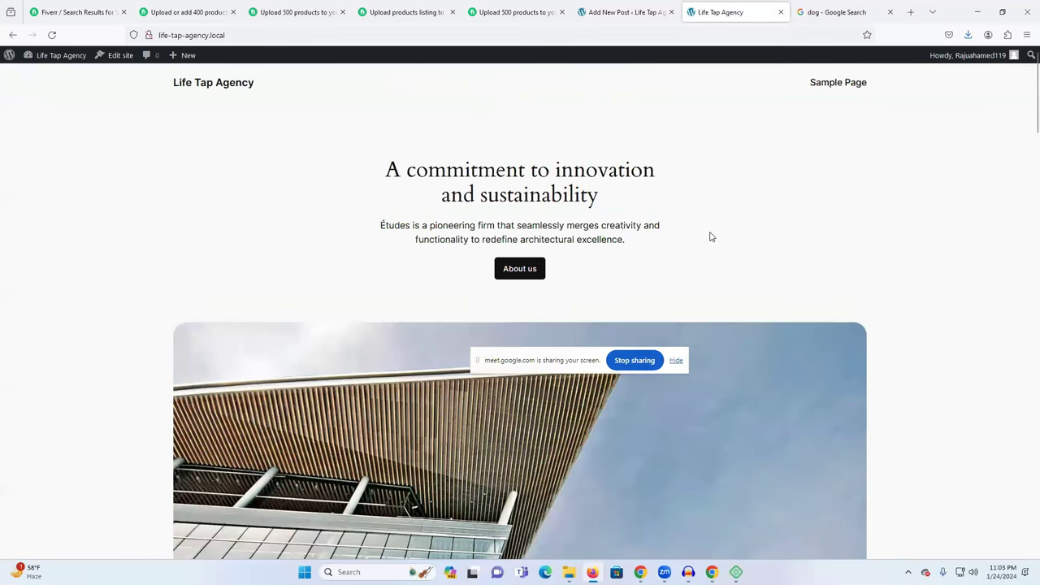
scroll(711, 235, down, 10)
scroll(711, 233, up, 4)
scroll(711, 230, up, 5)
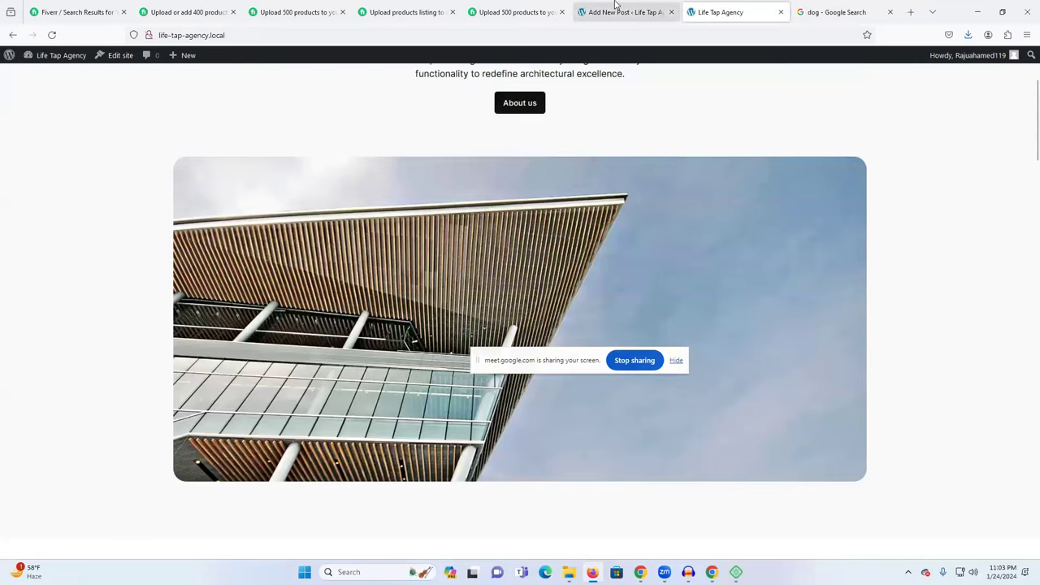
click(620, 12)
click(13, 34)
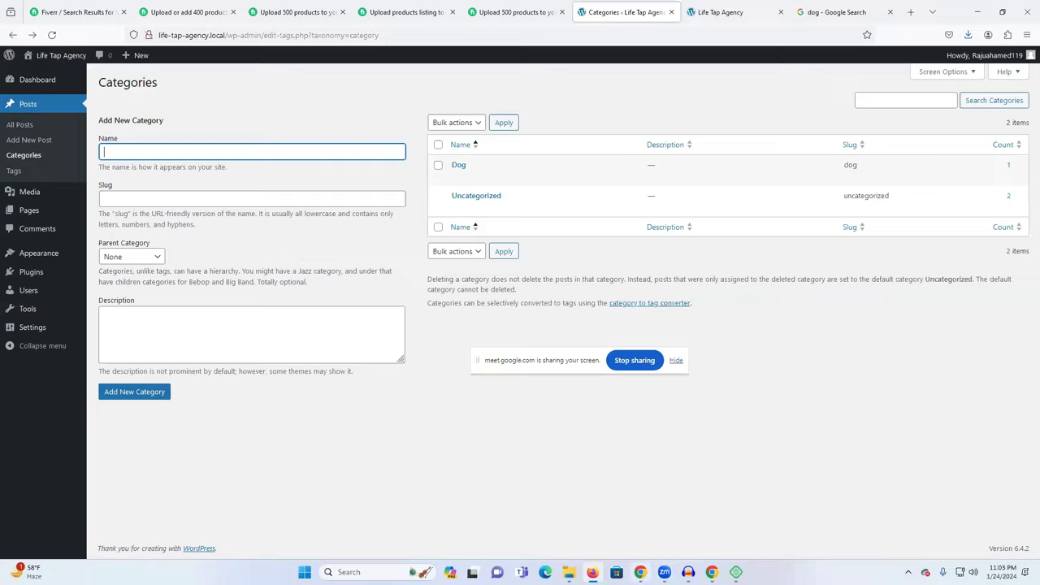
Step: Switch from WordPress to the Google Chrome window
key(alt+Tab)
Step: Search 'proth' in a new Chrome tab, open Prothom Alo, and decline notifications
click(541, 11)
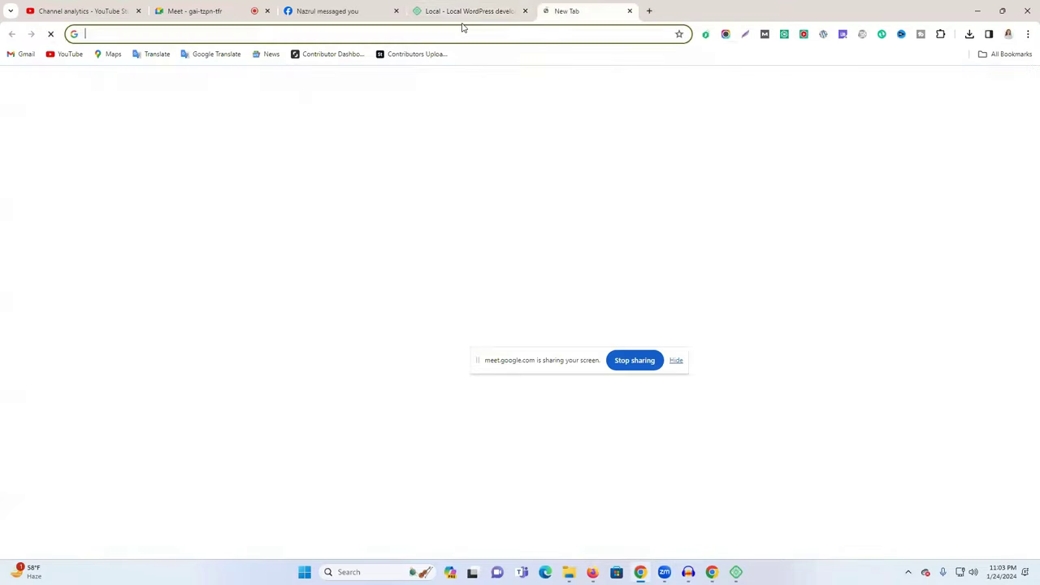
text(p)
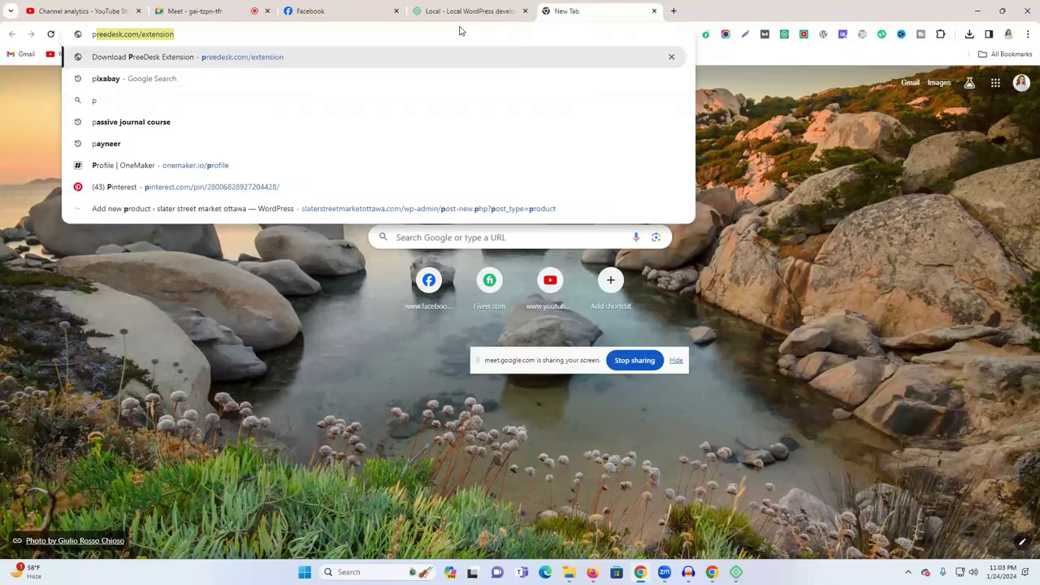
text(roth)
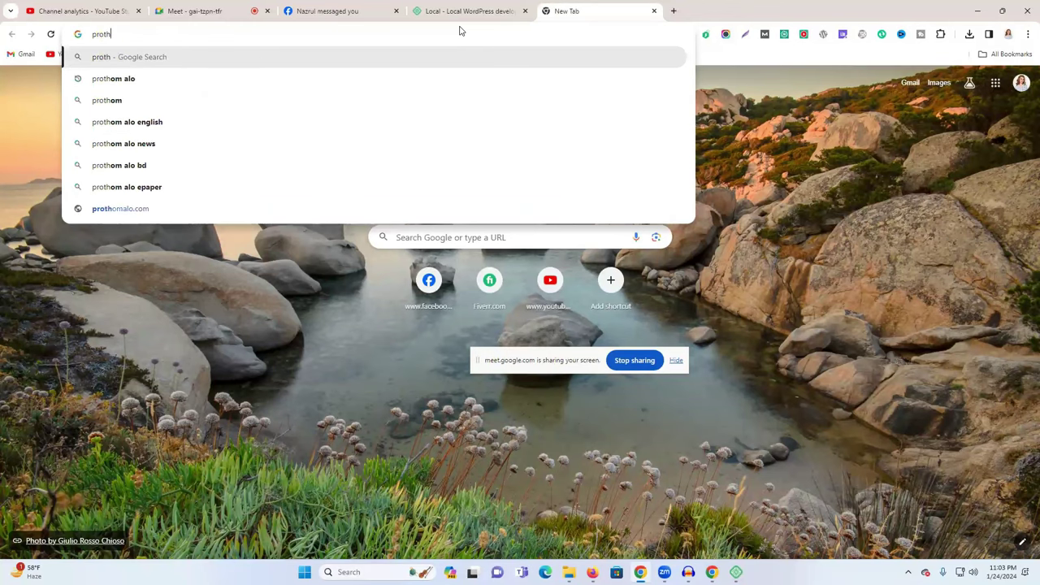
click(268, 81)
click(205, 215)
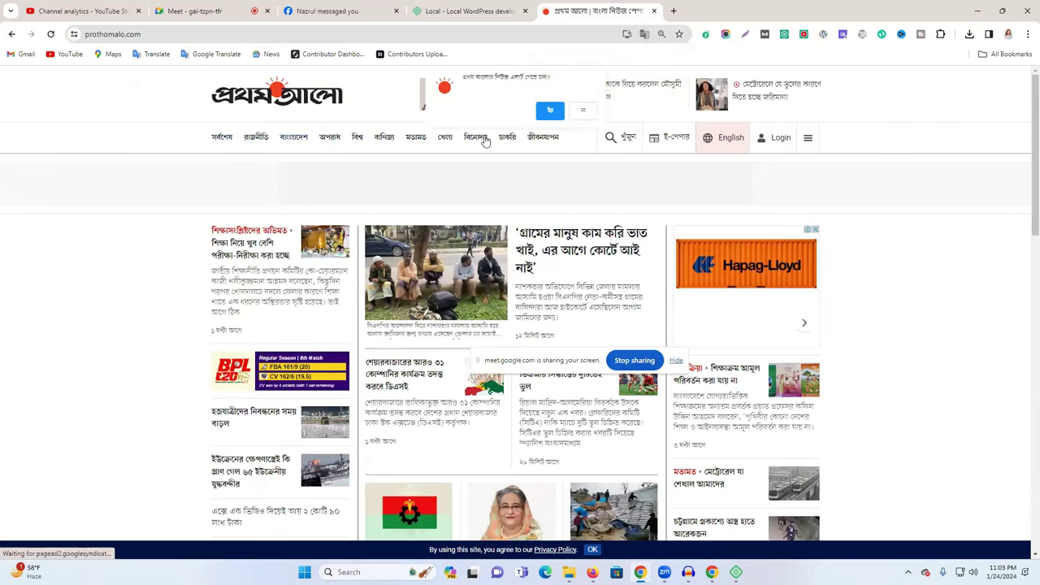
click(584, 111)
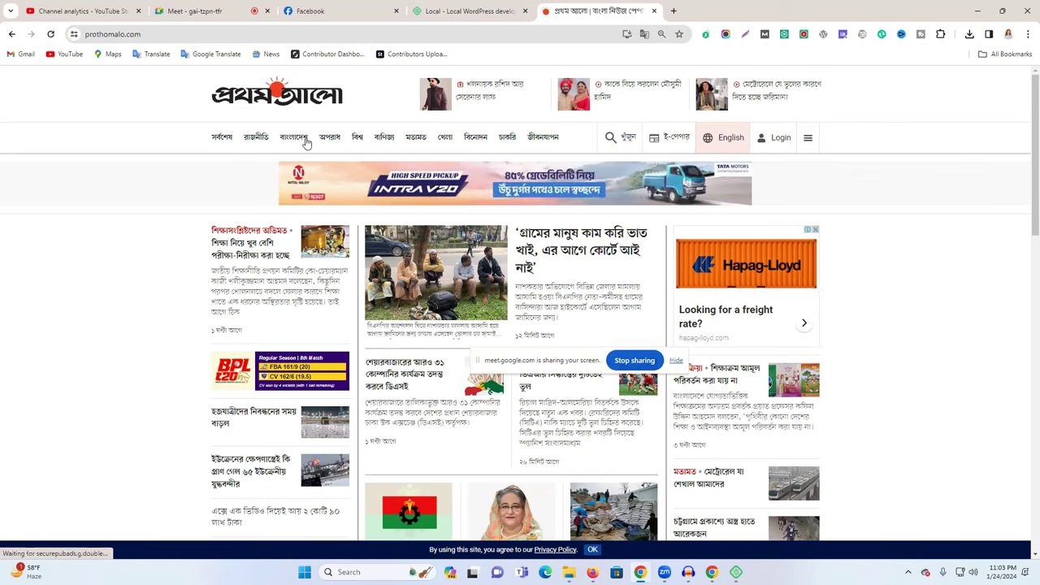
Step: Open the রাজনীতি politics section, close the New Year popup, and browse its articles
click(254, 138)
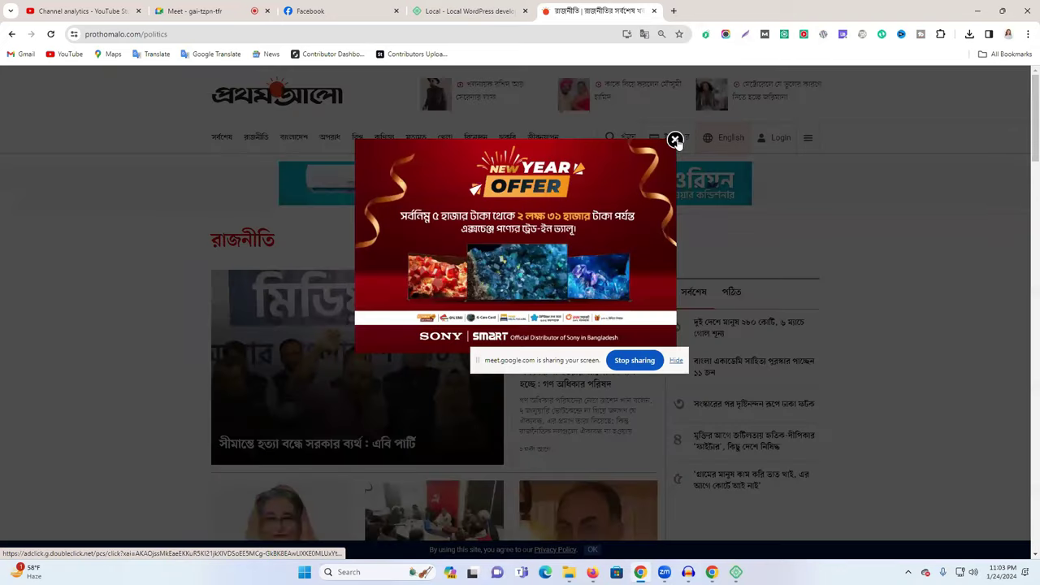
click(675, 141)
scroll(406, 341, down, 1)
scroll(406, 345, down, 5)
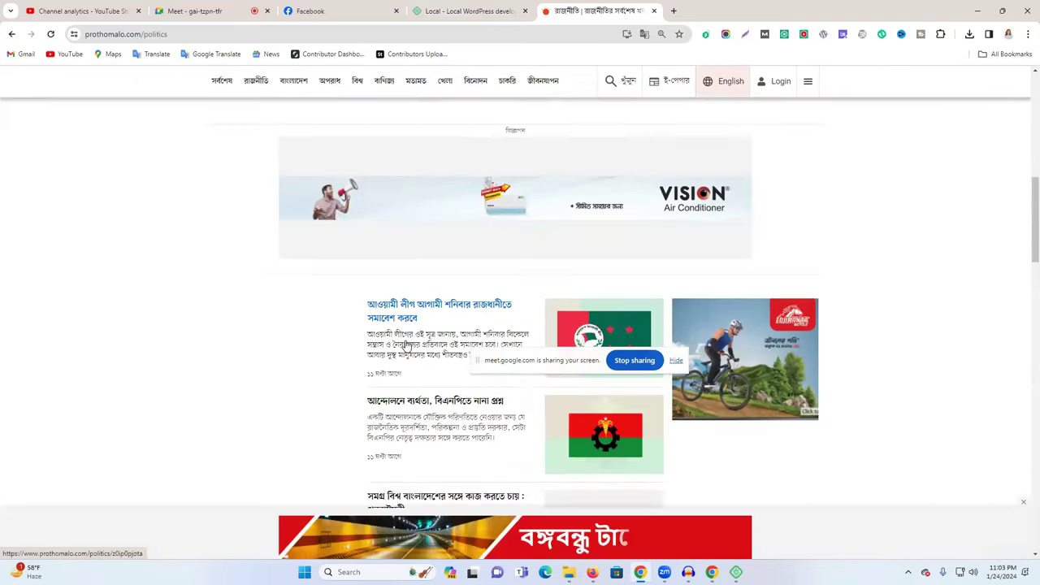
scroll(315, 246, up, 4)
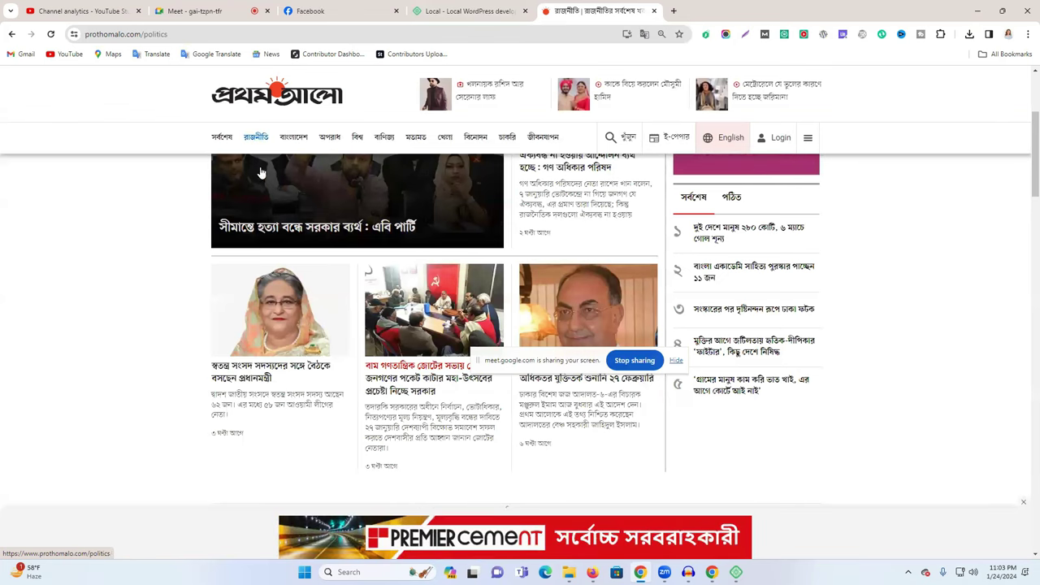
scroll(249, 300, down, 9)
scroll(248, 299, down, 12)
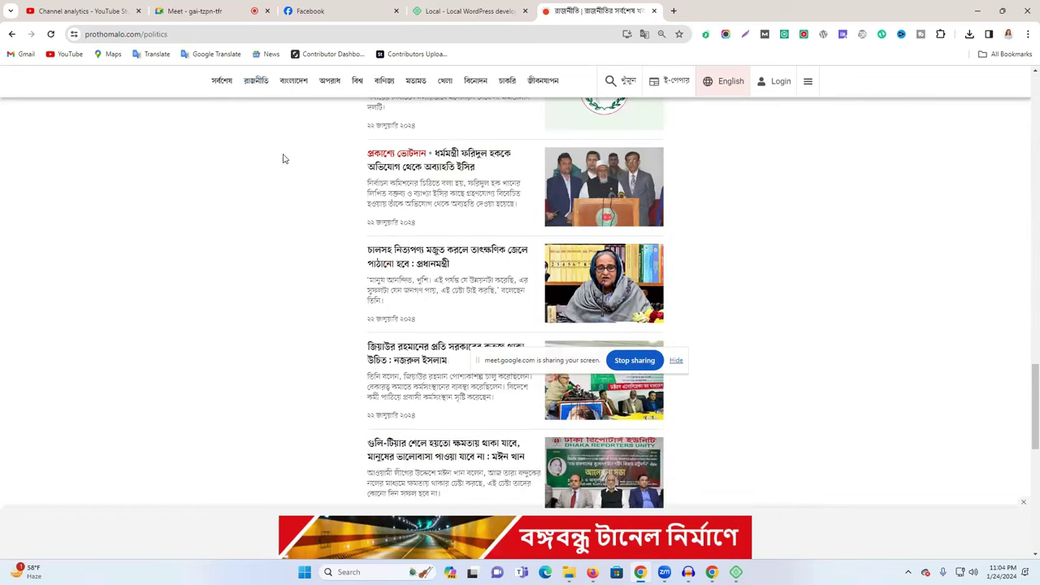
scroll(395, 260, down, 3)
scroll(410, 277, down, 3)
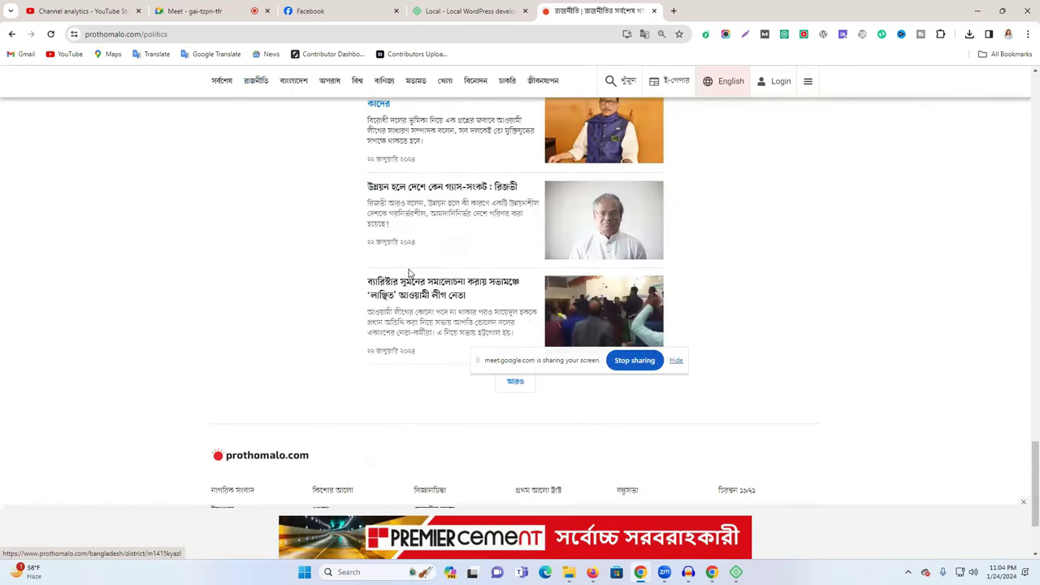
scroll(450, 299, up, 3)
scroll(450, 299, up, 15)
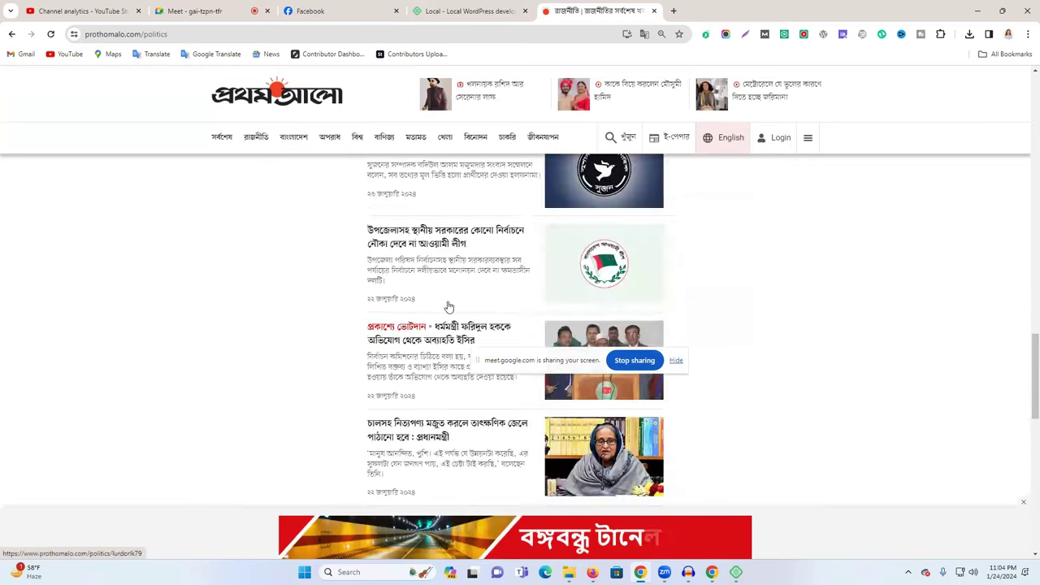
scroll(447, 314, up, 4)
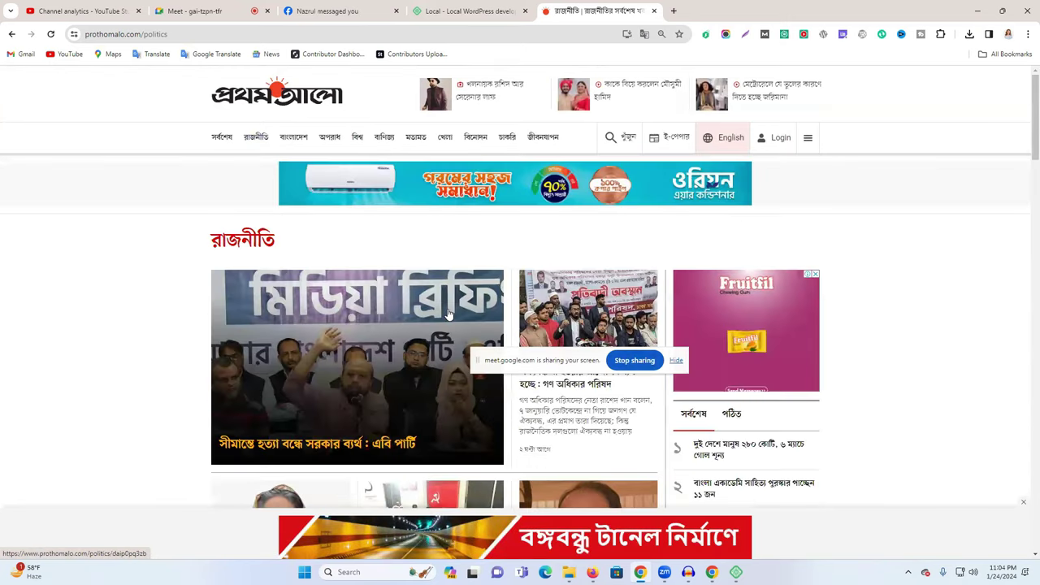
click(445, 139)
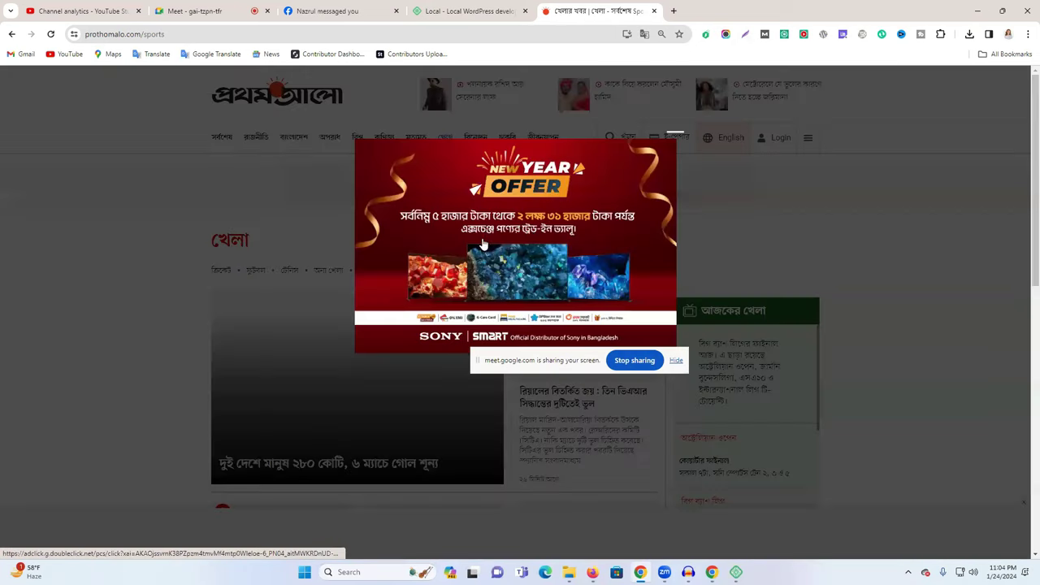
Step: Close the New Year Offer popup and scroll through the Prothom Alo খেলা (sports) stories
scroll(577, 195, down, 1)
click(672, 140)
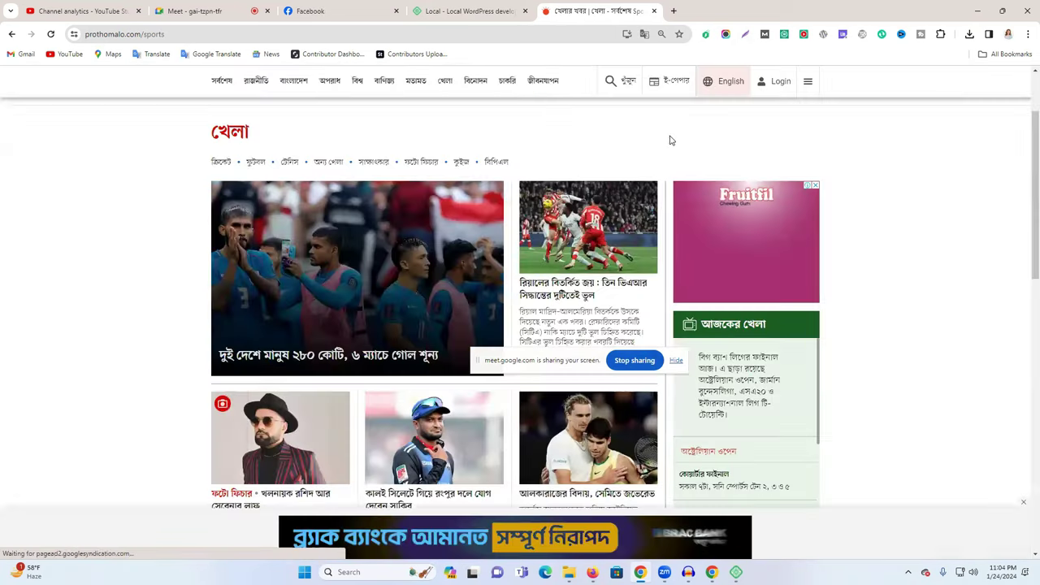
scroll(525, 213, down, 3)
scroll(494, 274, up, 5)
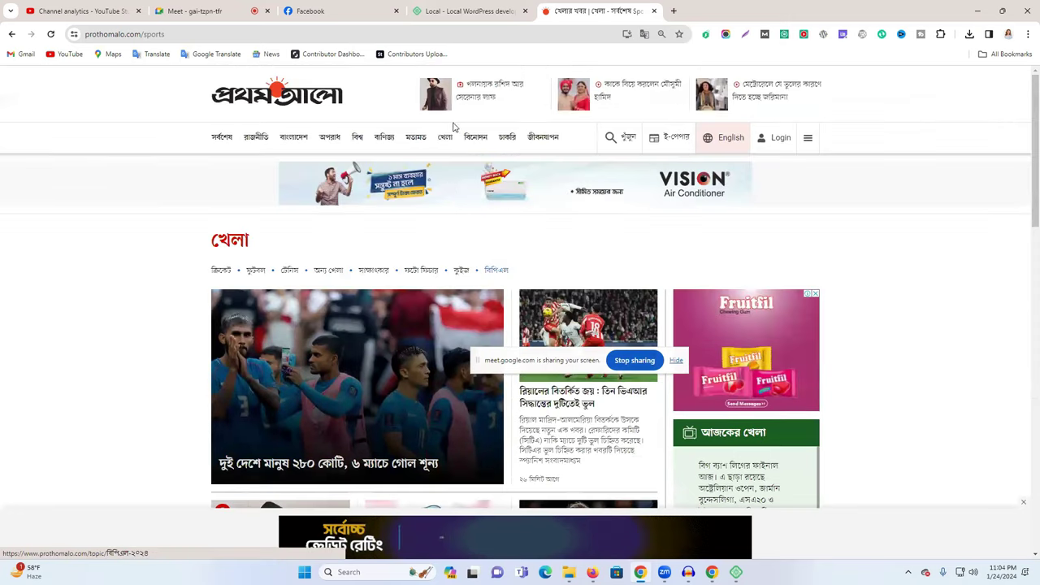
scroll(439, 242, down, 5)
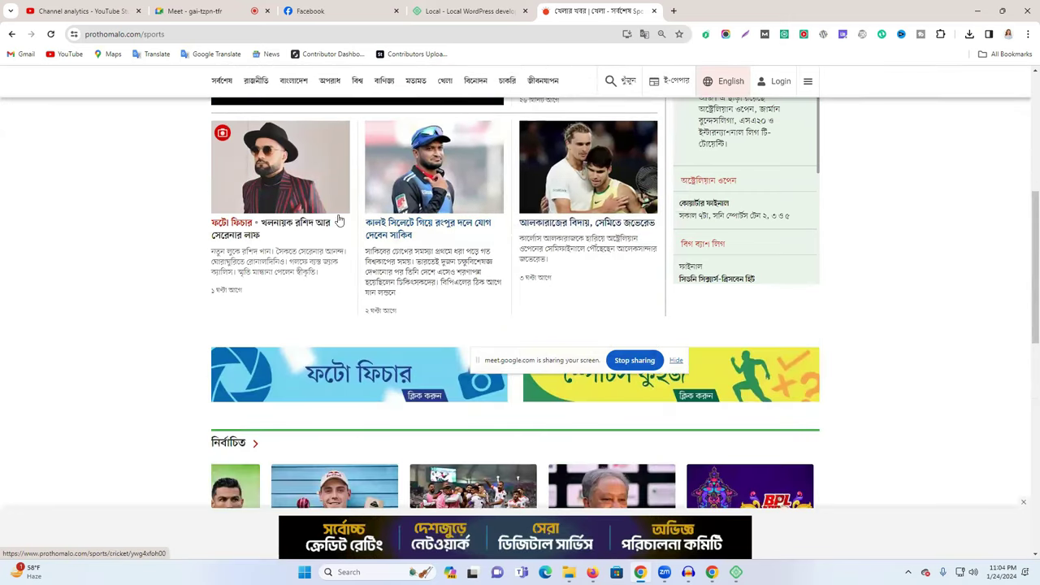
scroll(438, 260, down, 5)
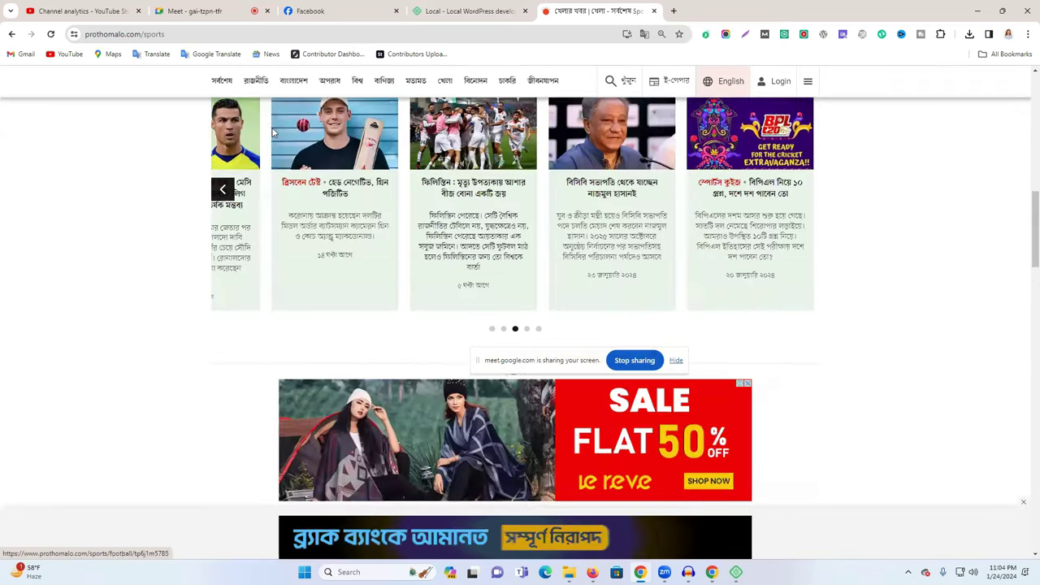
scroll(262, 138, up, 5)
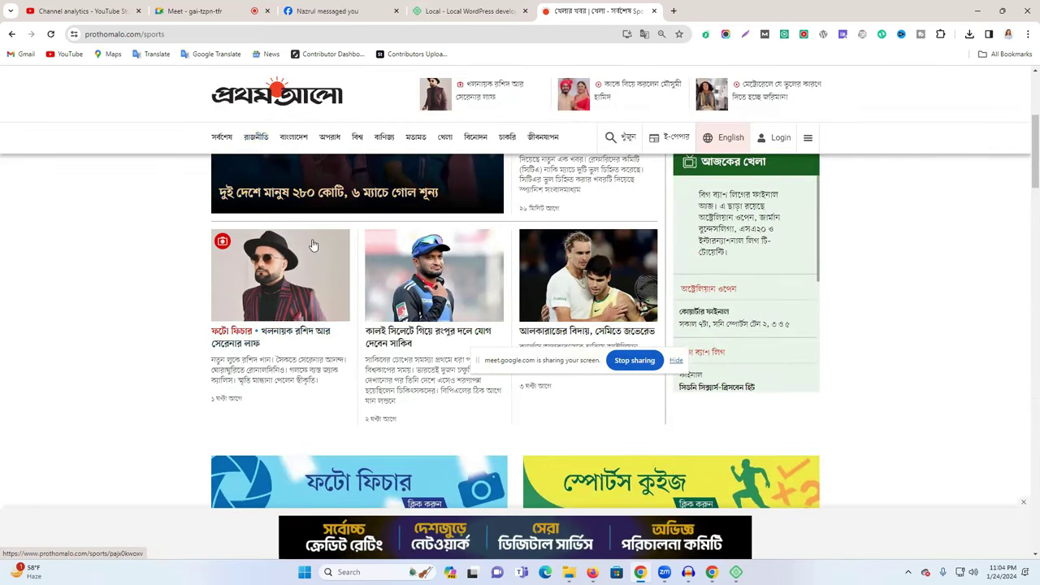
scroll(313, 260, up, 1)
scroll(313, 268, up, 3)
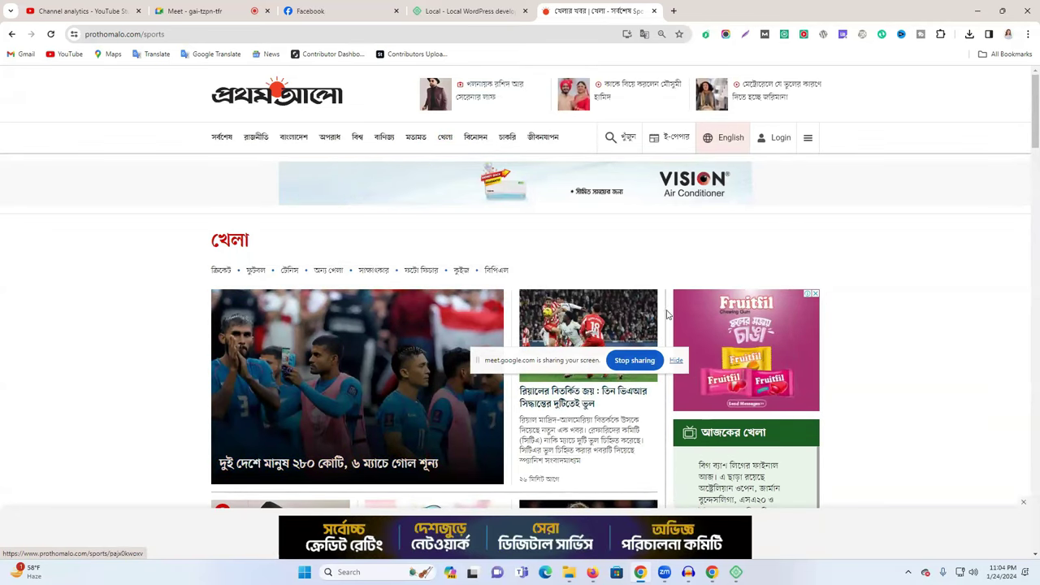
scroll(813, 312, down, 3)
scroll(812, 313, up, 3)
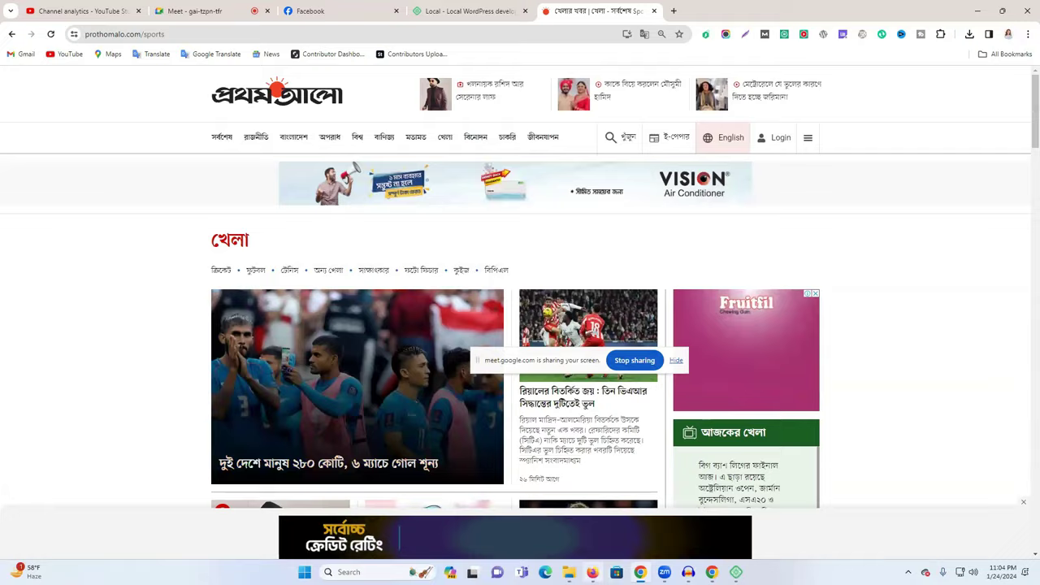
key(alt+Tab)
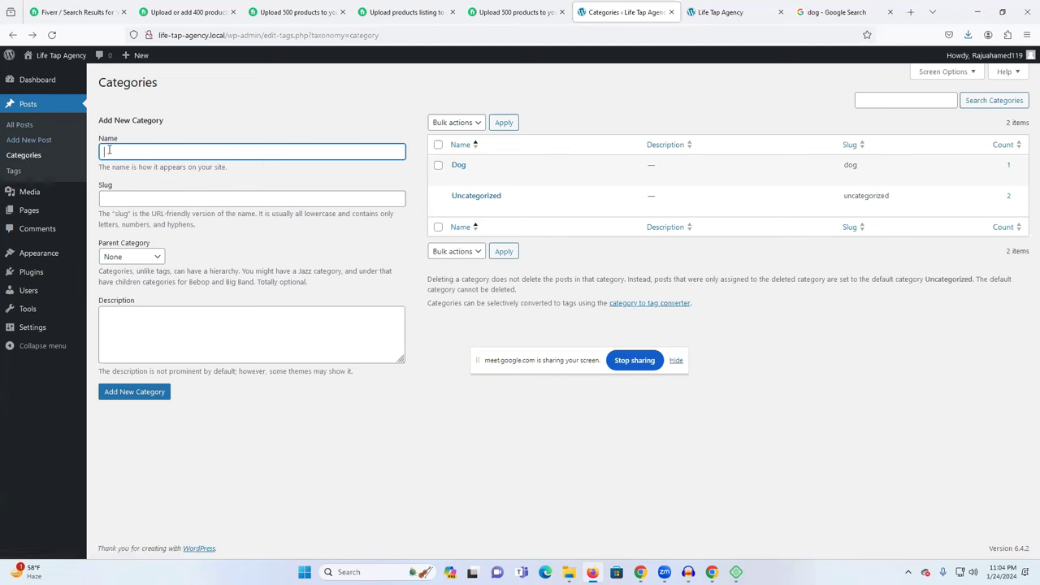
Step: In the Media Library, start a new upload, then cancel the file picker and close the panel without adding files
click(32, 193)
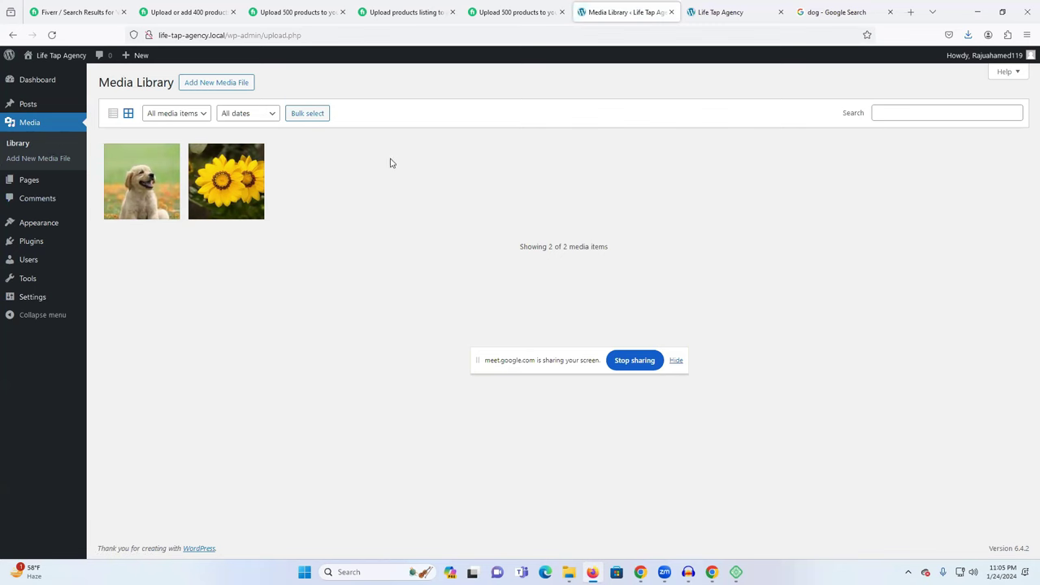
click(217, 94)
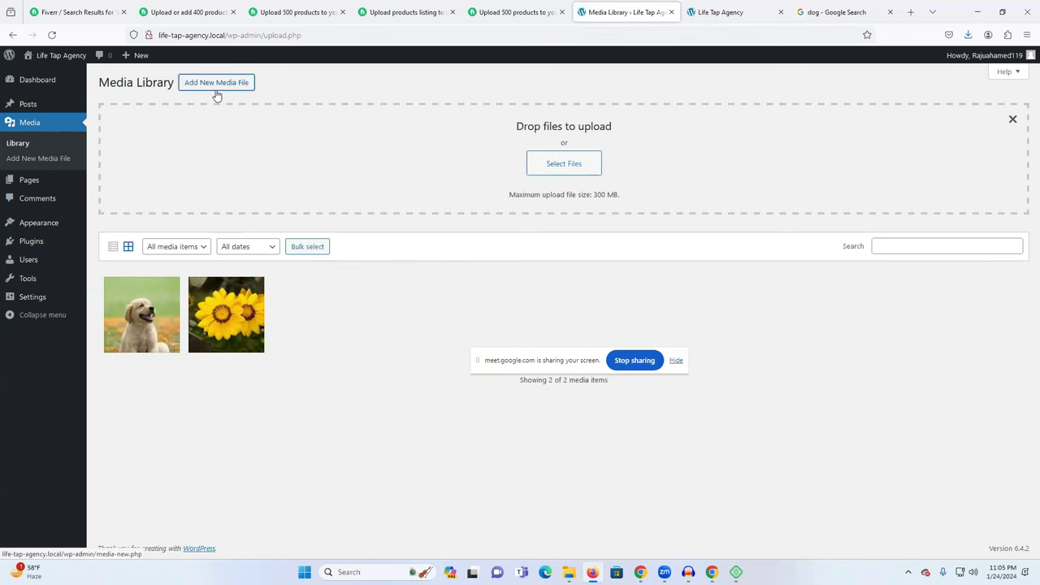
click(547, 163)
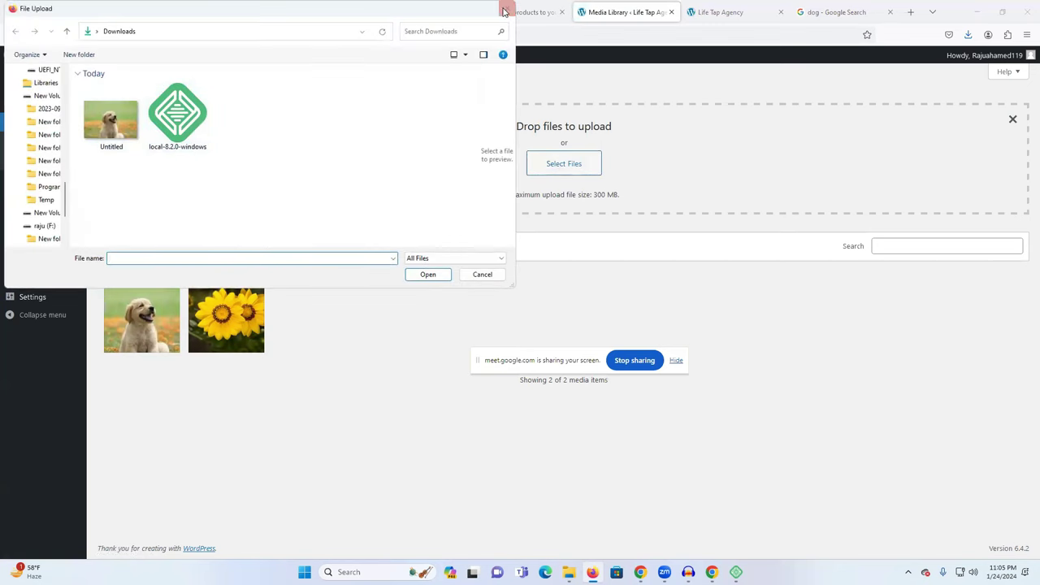
click(504, 9)
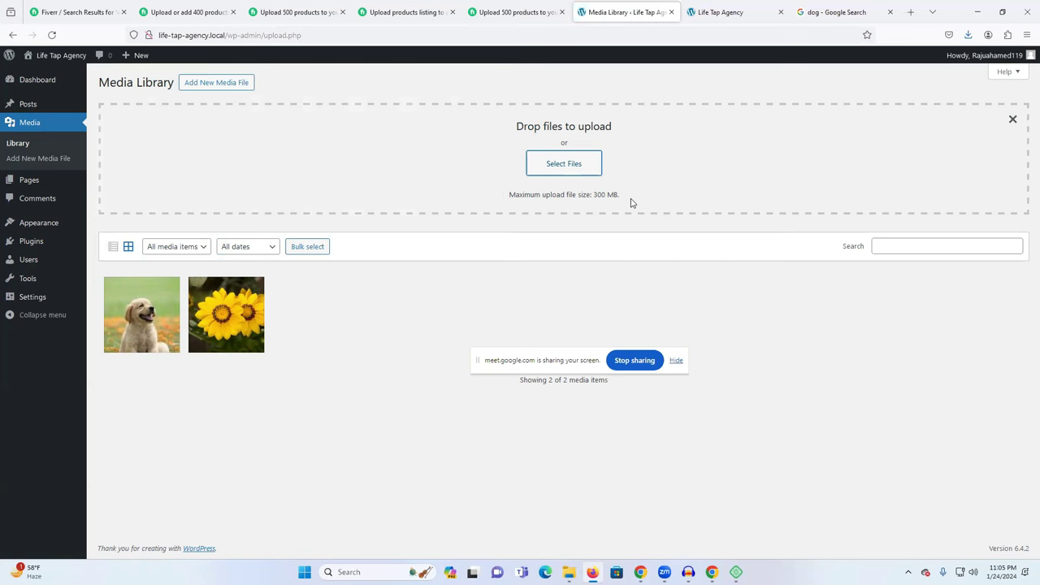
click(1013, 120)
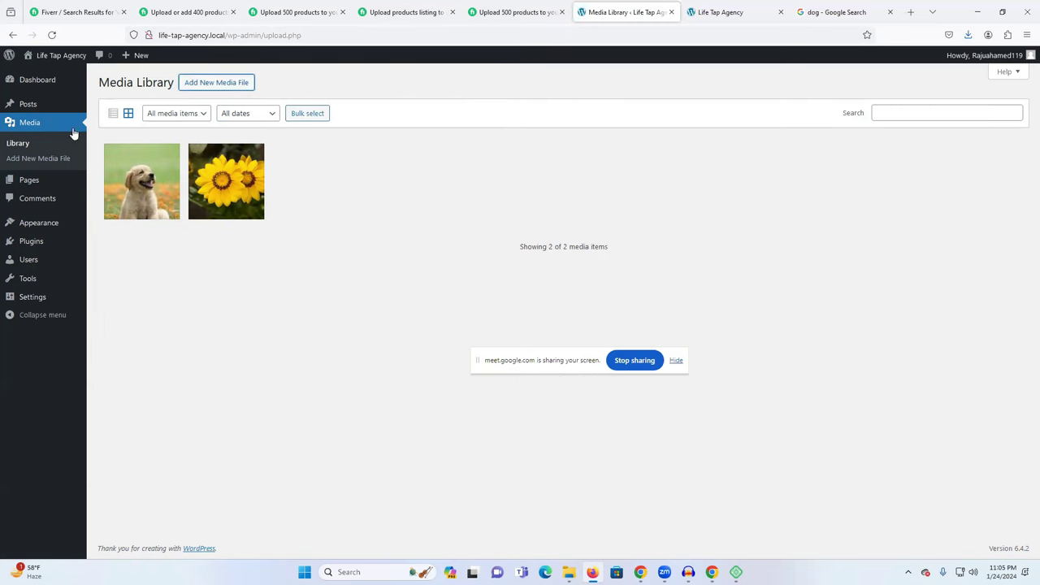
click(28, 180)
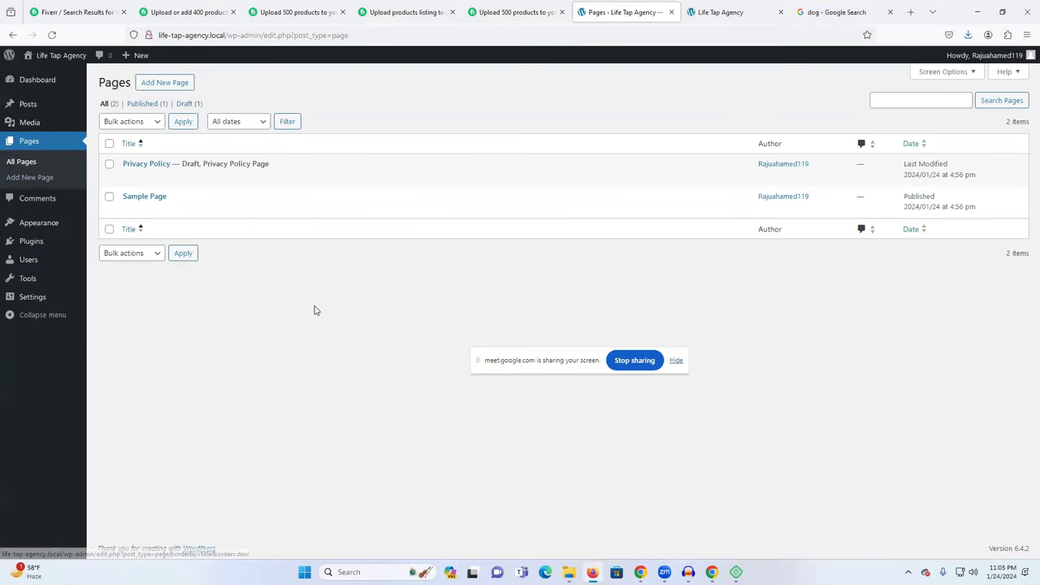
Step: Glance at the site's front page and the dog search results, then return to the Pages list
click(718, 11)
scroll(638, 183, up, 3)
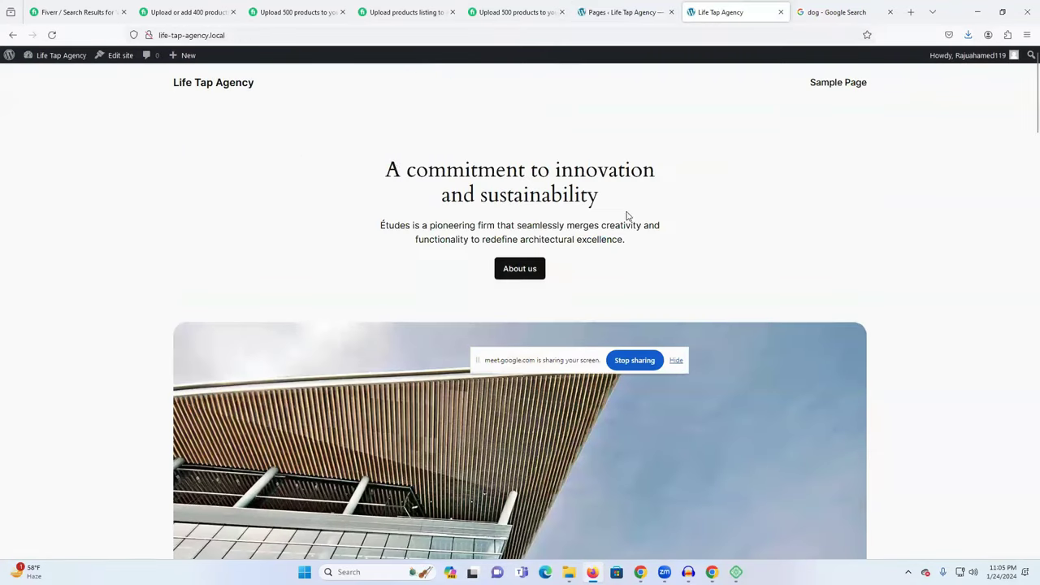
click(811, 11)
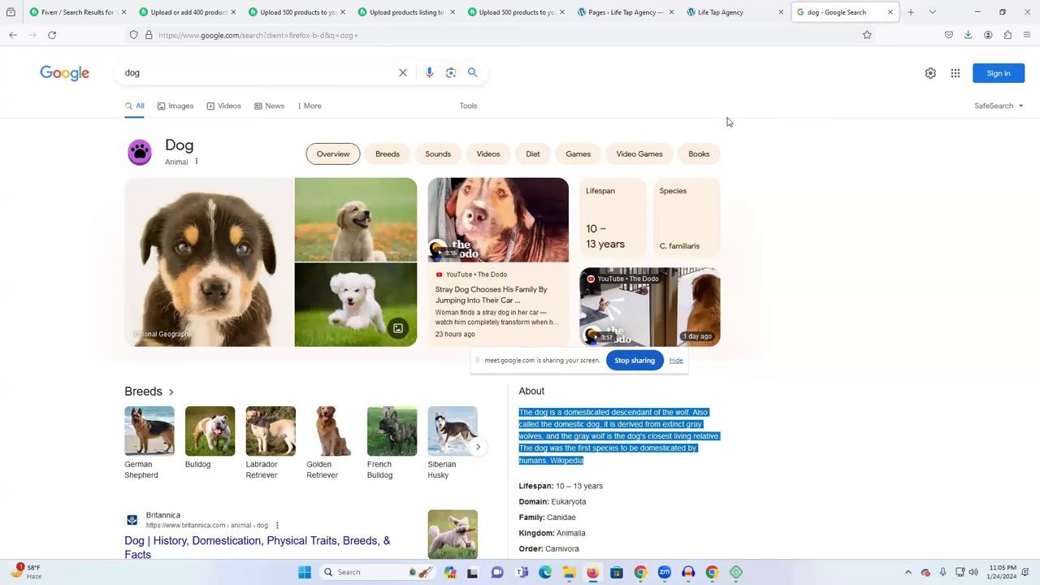
click(686, 11)
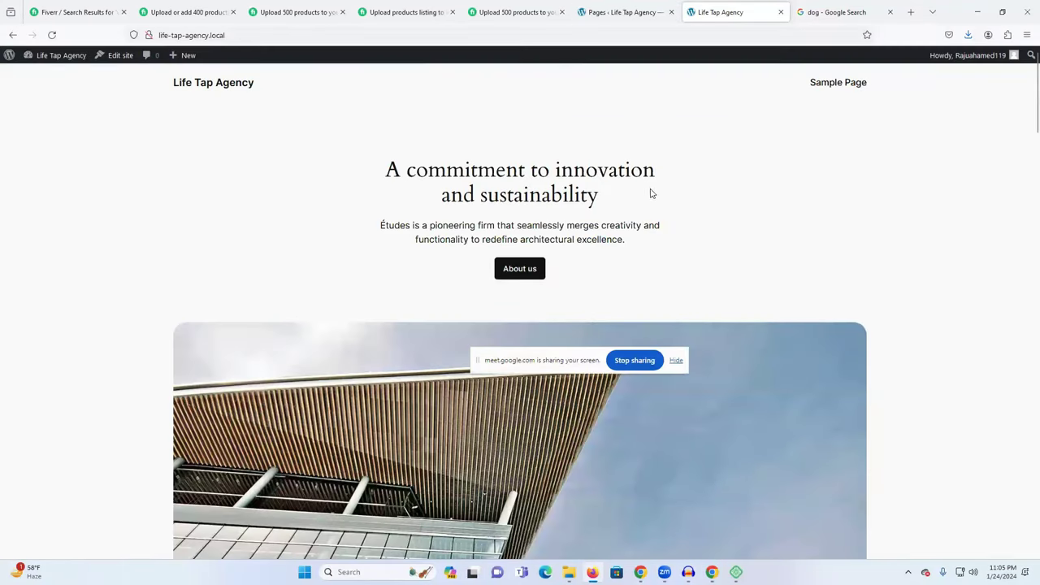
click(637, 13)
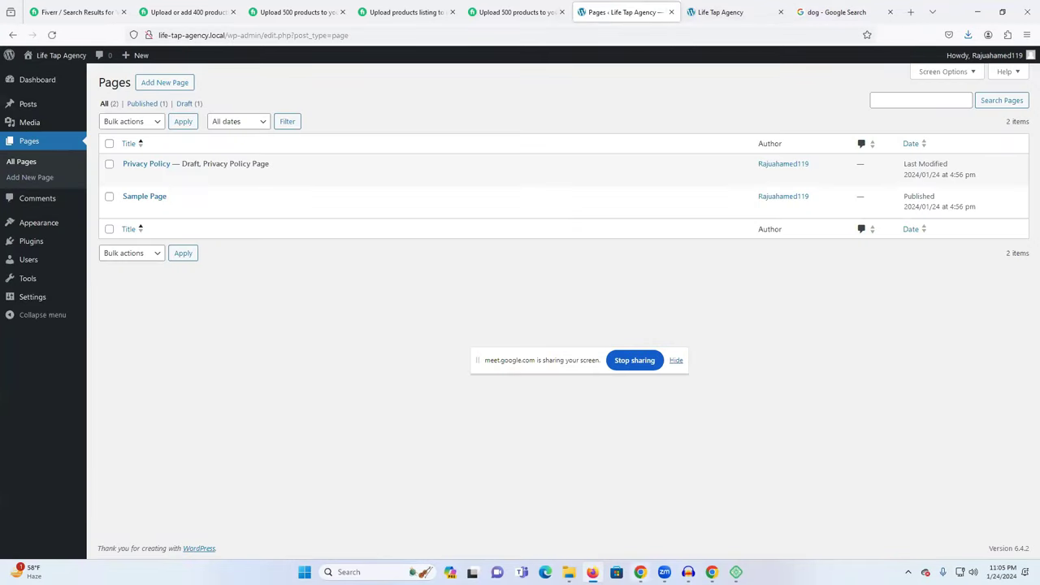
key(alt+Tab)
Step: Open daraz.com.bd in a new Chrome tab and look over its Free Delivery Festival home page
click(676, 10)
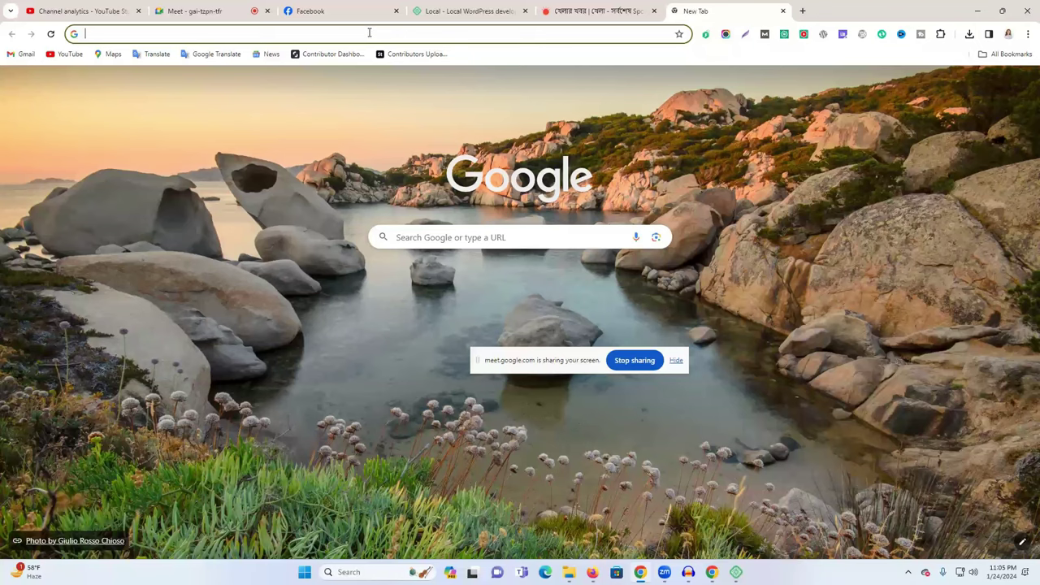
click(369, 30)
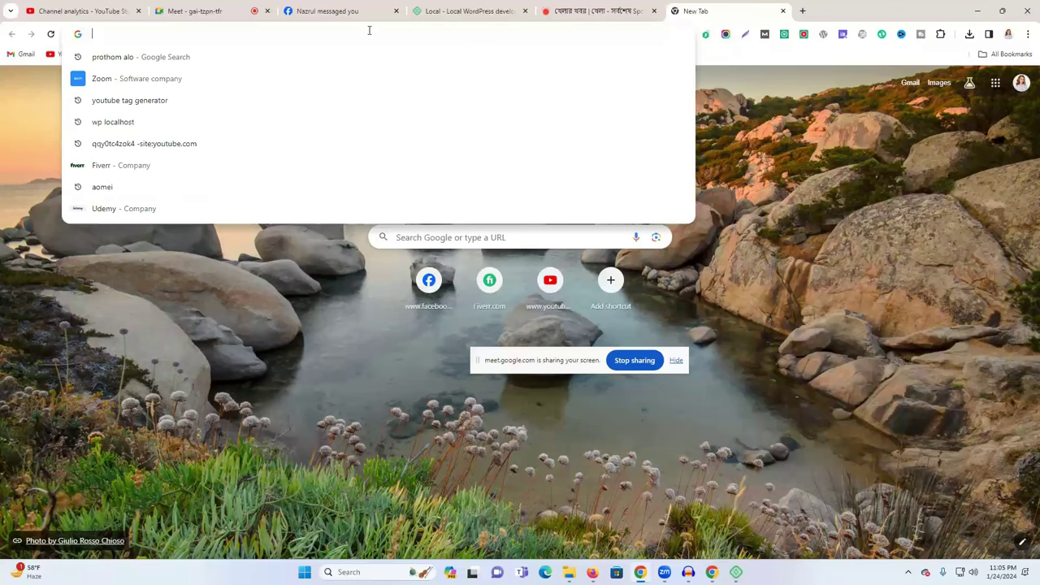
text(da)
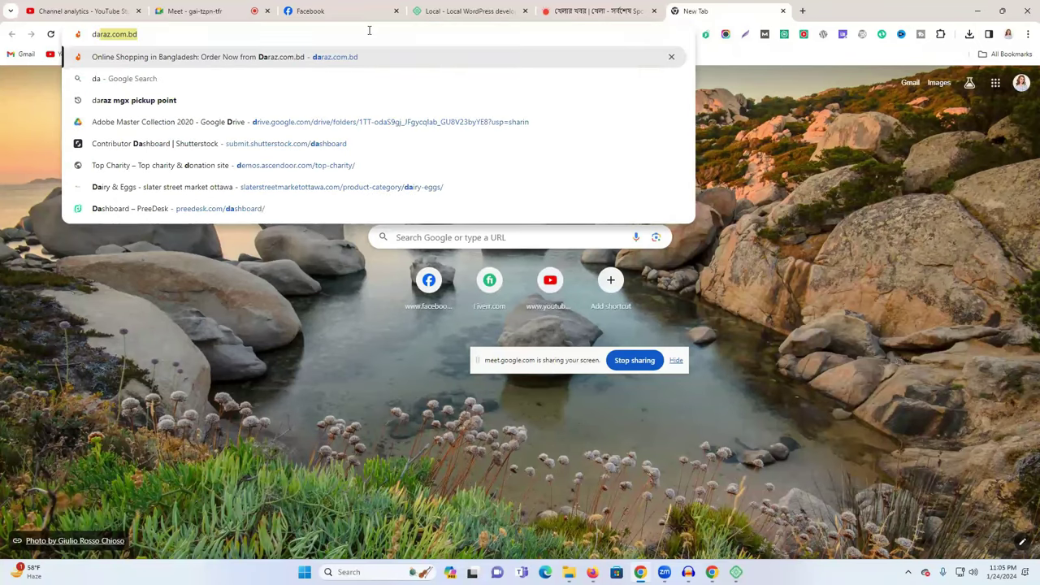
text(tr)
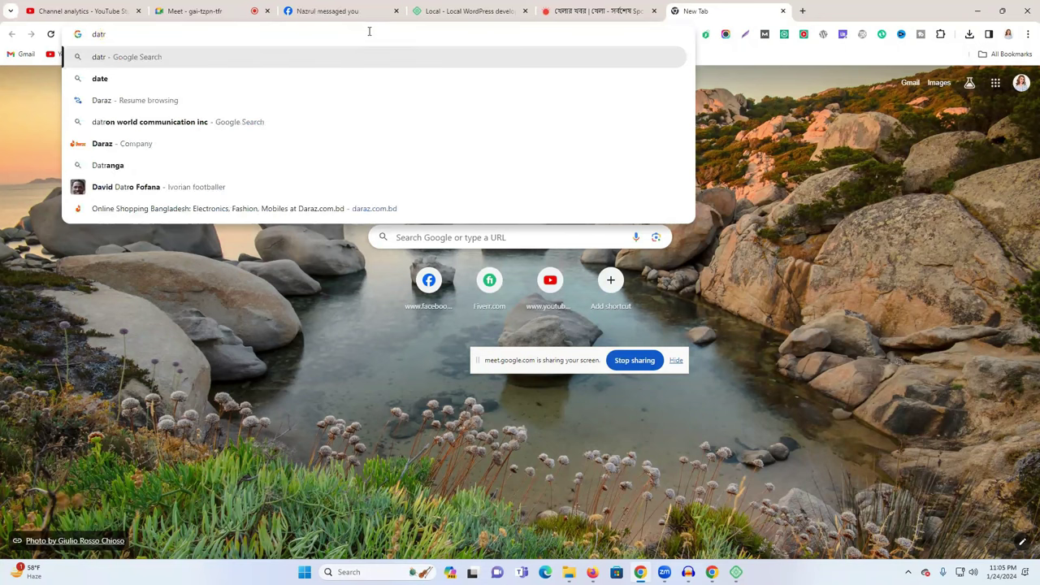
key(BackSpace)
key(BackSpace)
text(raz)
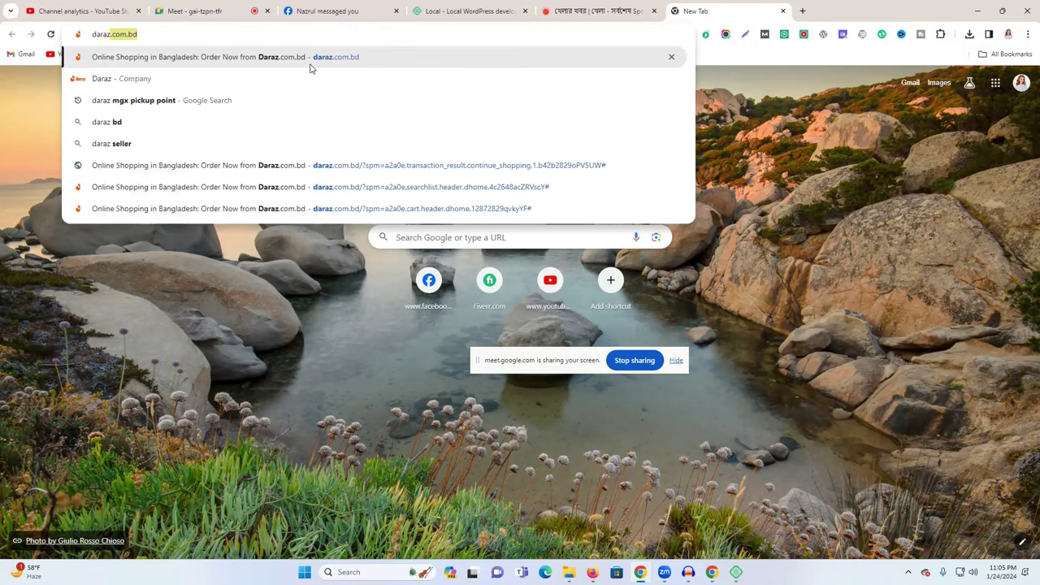
key(Return)
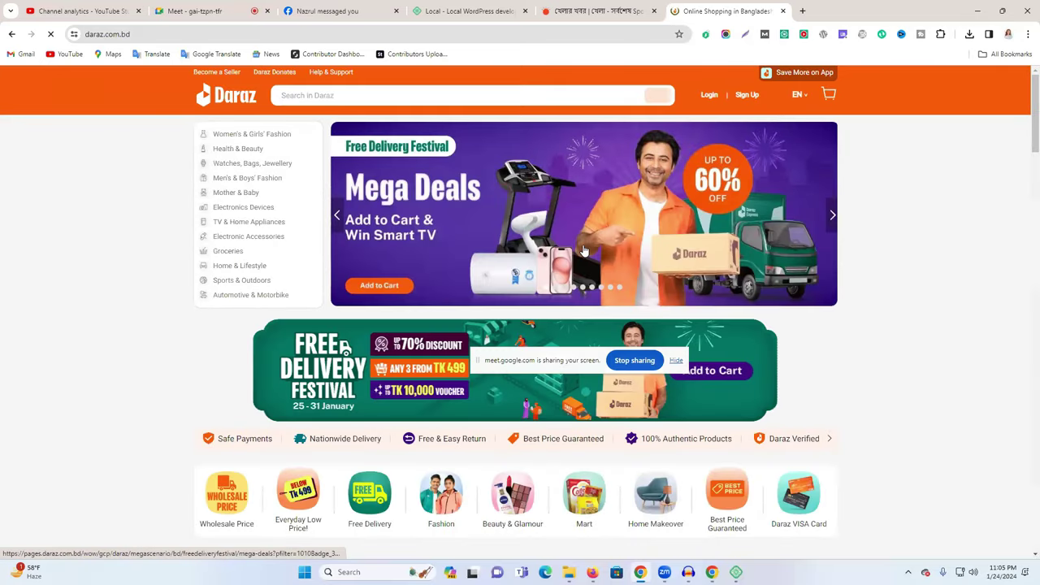
scroll(584, 248, down, 2)
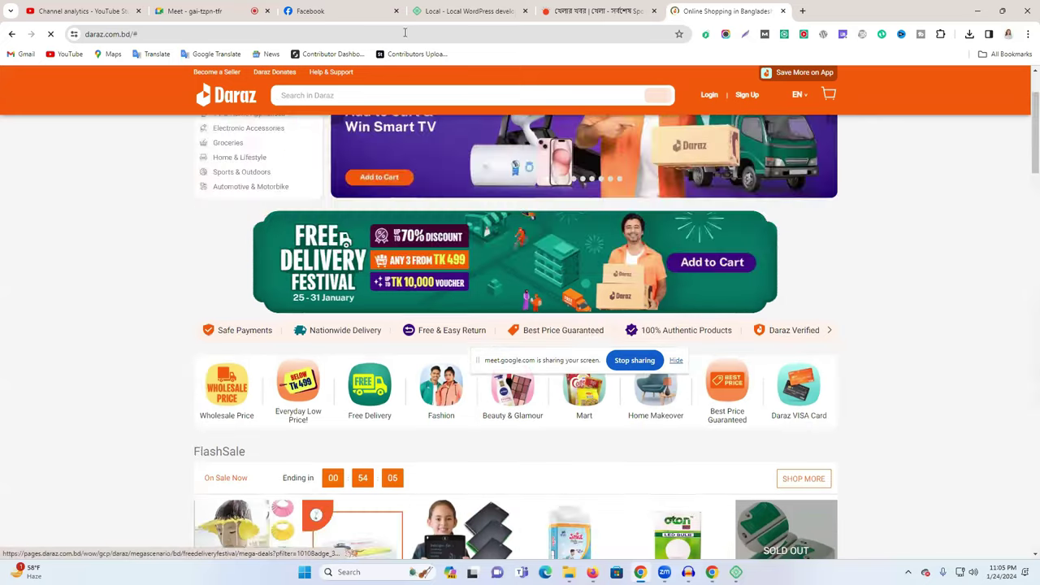
click(382, 33)
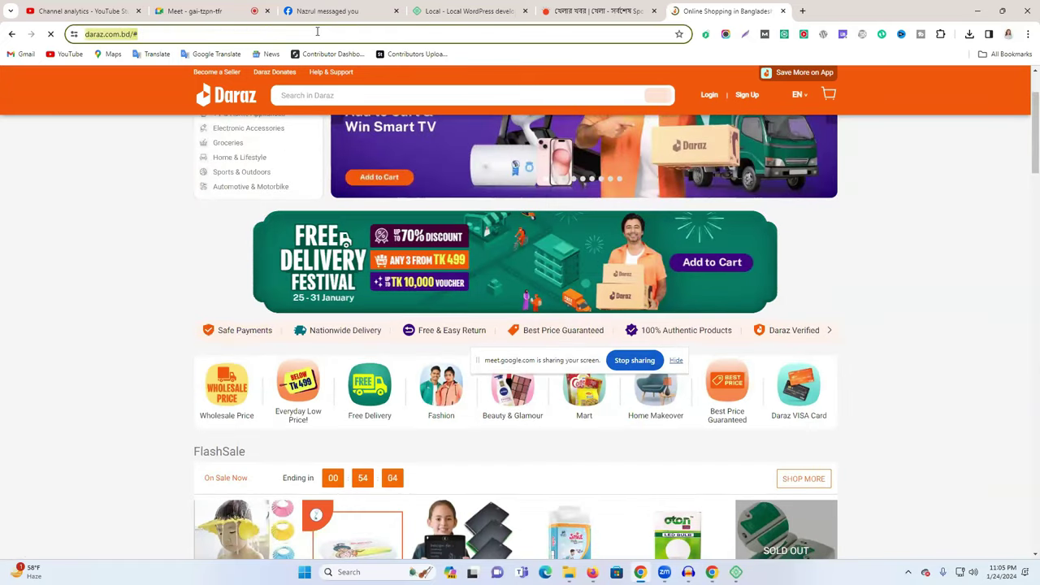
Step: Open bdshop.com, go to the Fifine Microphone brand page and browse its 7 products
text(bd)
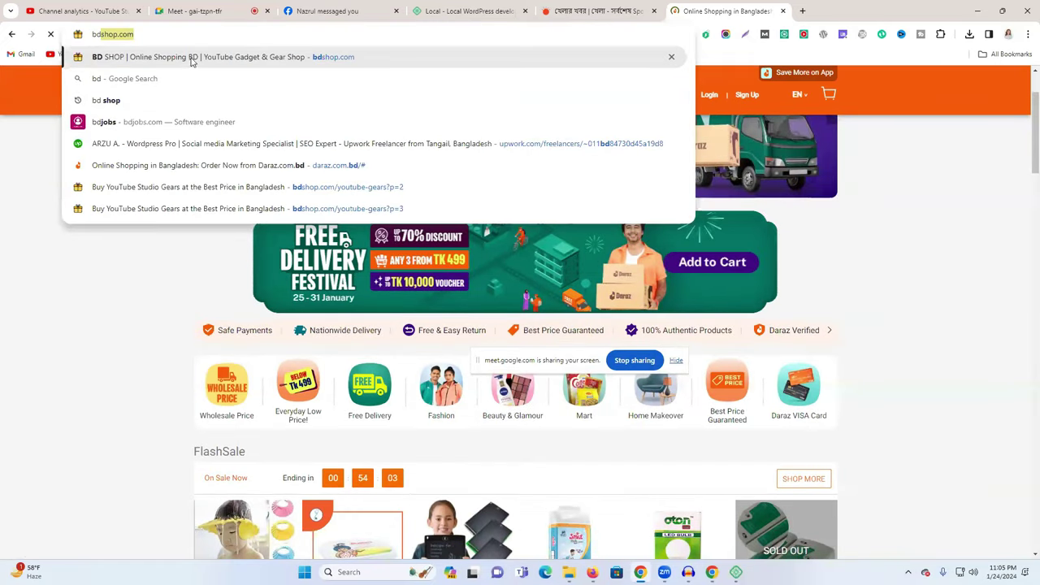
click(191, 58)
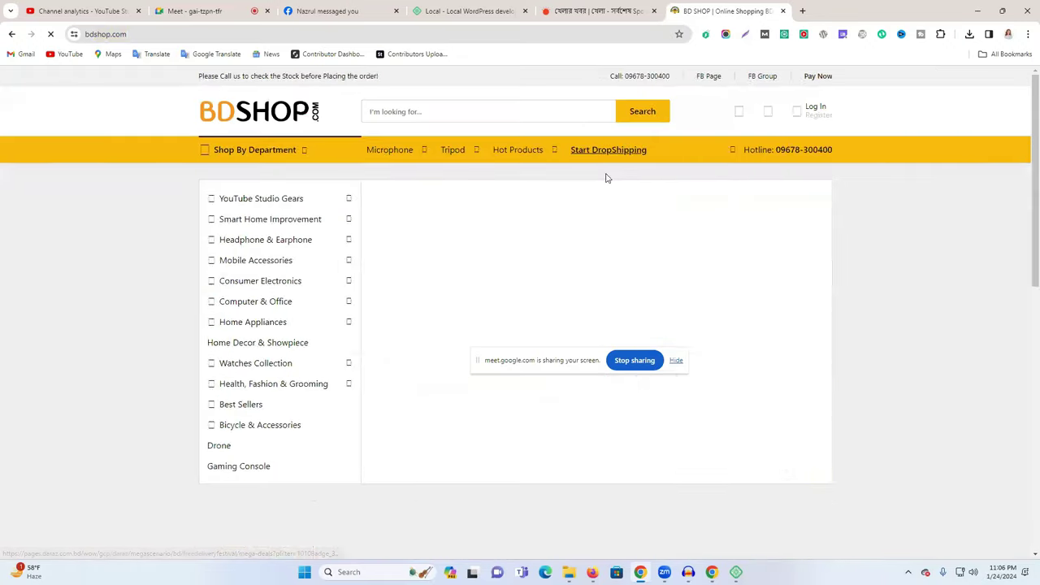
mouse_move(388, 151)
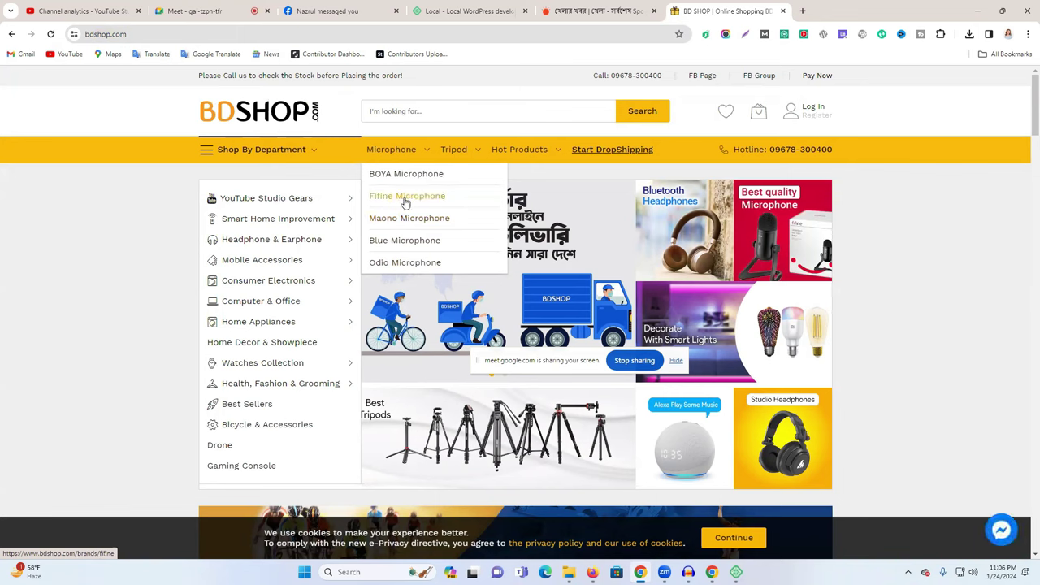
click(407, 203)
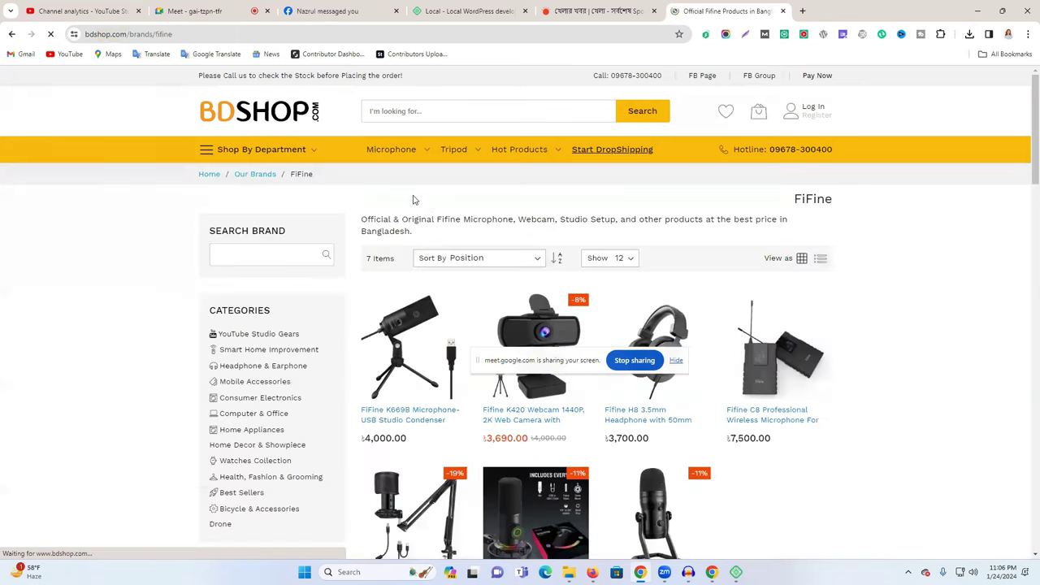
scroll(447, 175, down, 3)
scroll(657, 235, down, 2)
scroll(666, 277, up, 5)
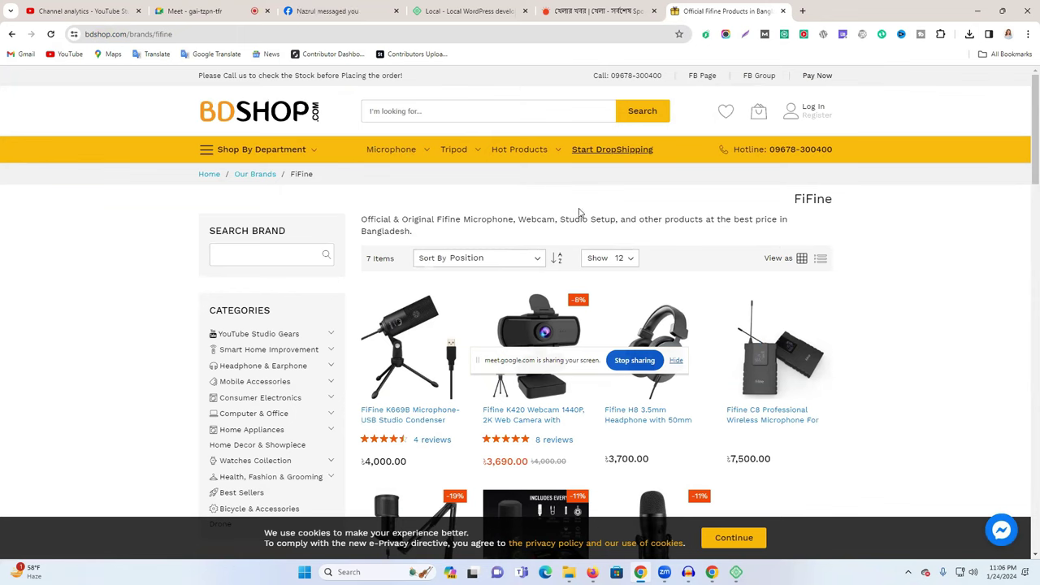
mouse_move(503, 153)
click(593, 10)
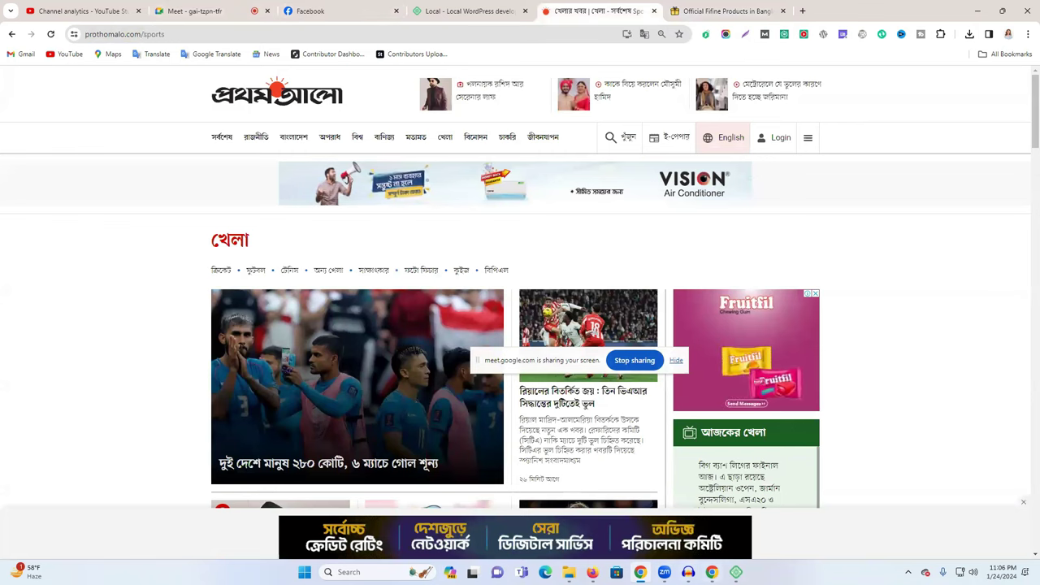
Step: Back in the WordPress admin, check the Comments list, then go to Appearance > Themes
key(alt+Tab)
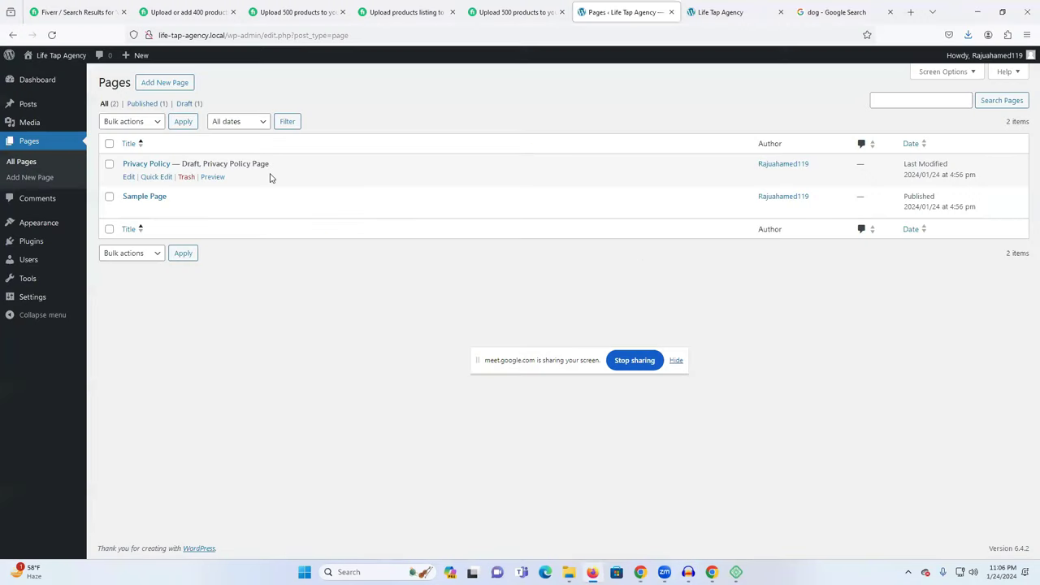
mouse_move(398, 181)
click(38, 202)
mouse_move(586, 169)
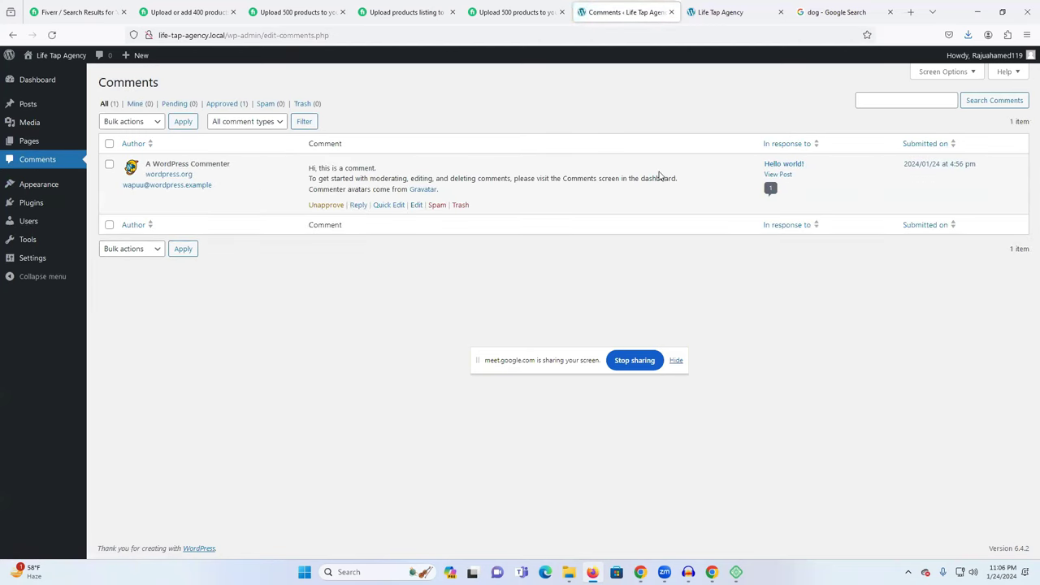
click(53, 185)
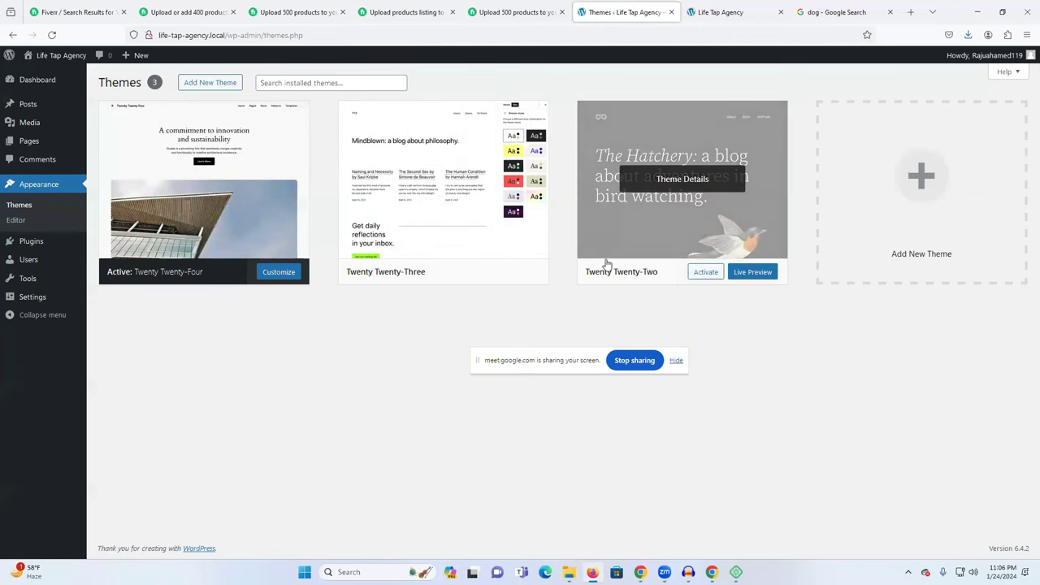
Step: Browse the Popular themes directory of 6149 themes, including Astra, Hello Elementor and OceanWP
click(203, 84)
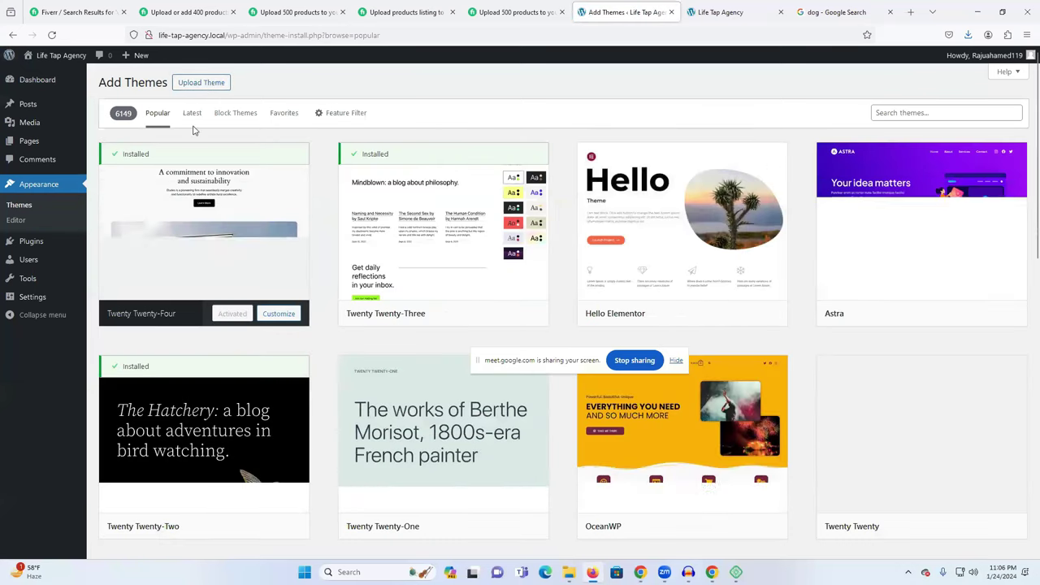
double_click(138, 124)
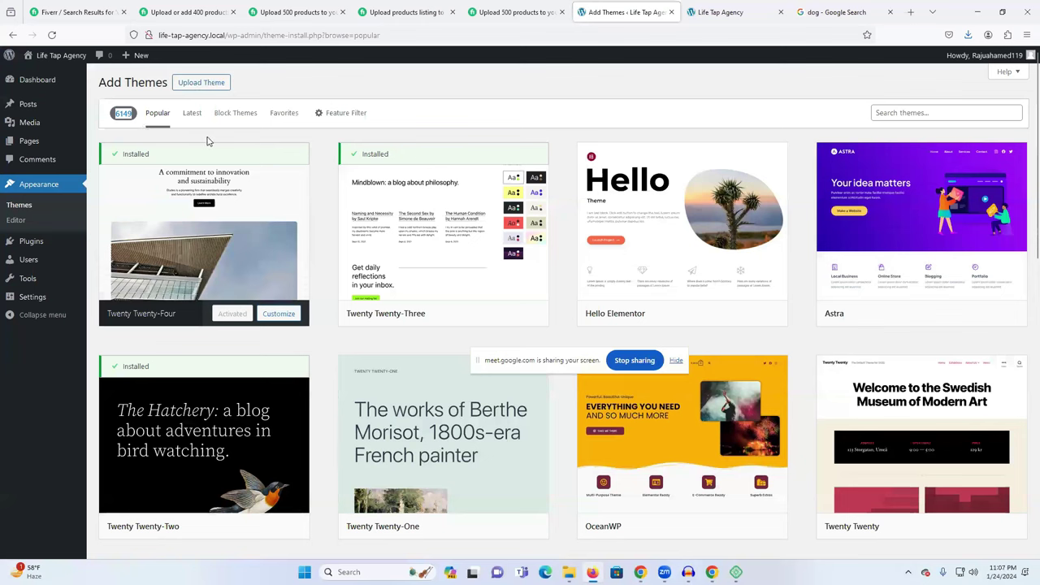
scroll(826, 315, down, 1)
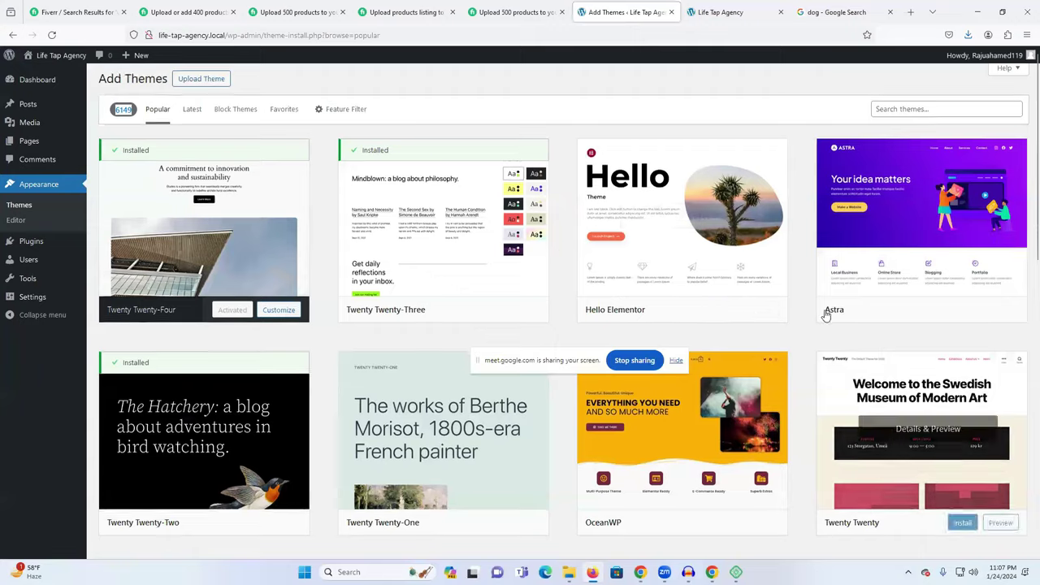
scroll(809, 304, down, 10)
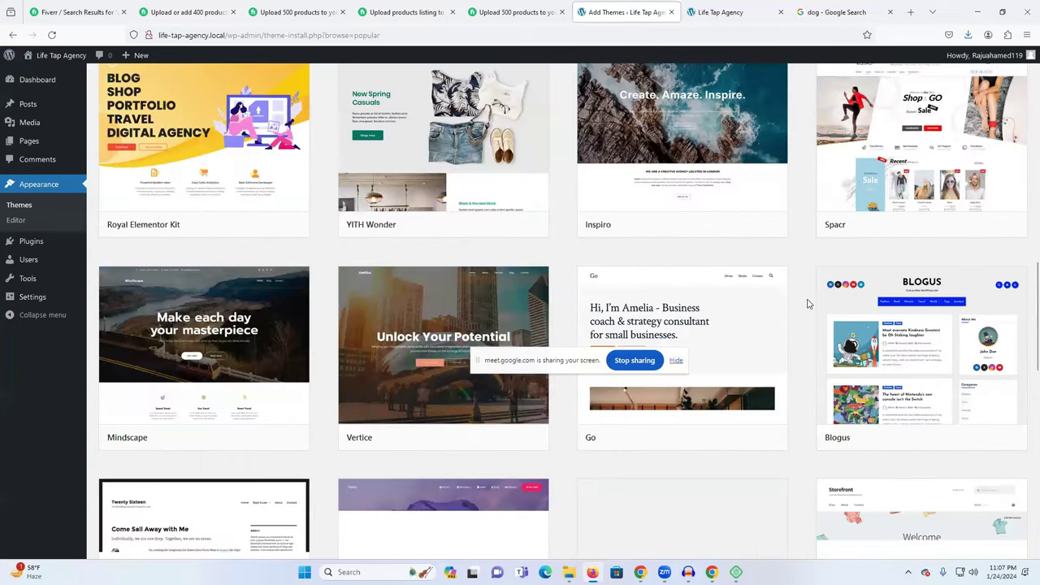
scroll(987, 347, up, 3)
scroll(924, 339, up, 5)
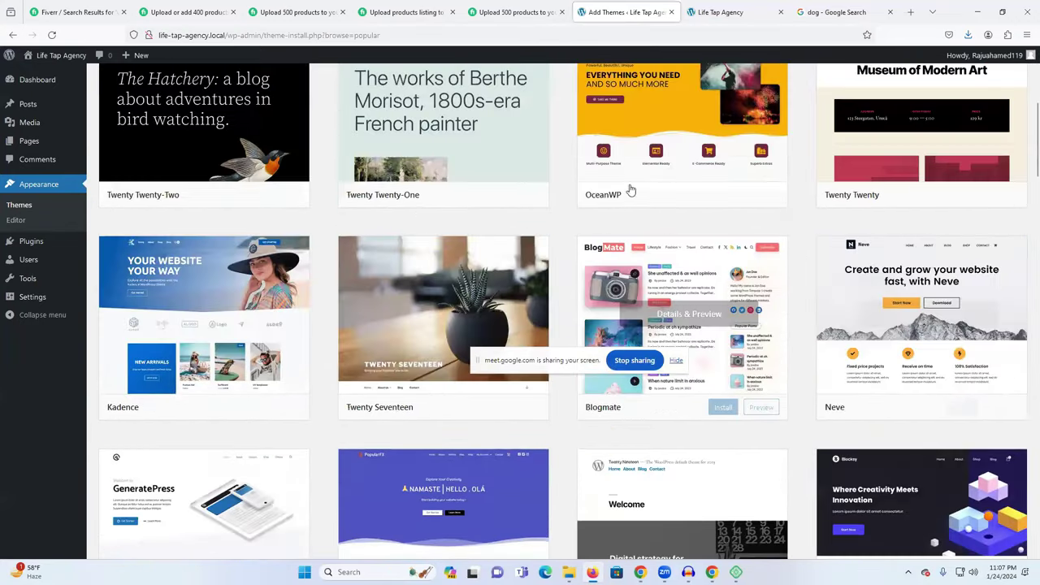
scroll(650, 256, up, 4)
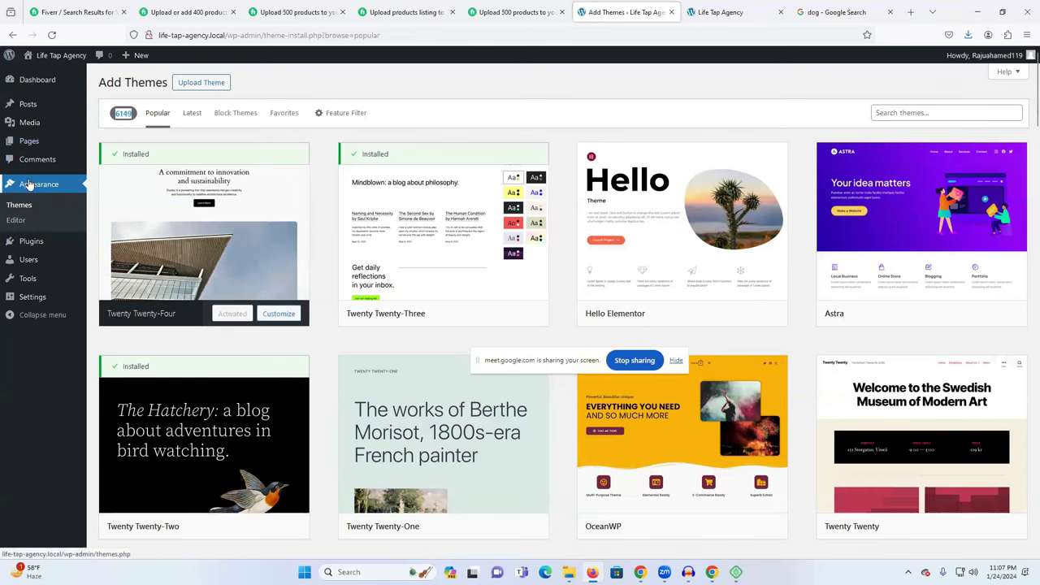
Step: Open Plugins > Installed Plugins and confirm the site has no plugins installed
click(31, 241)
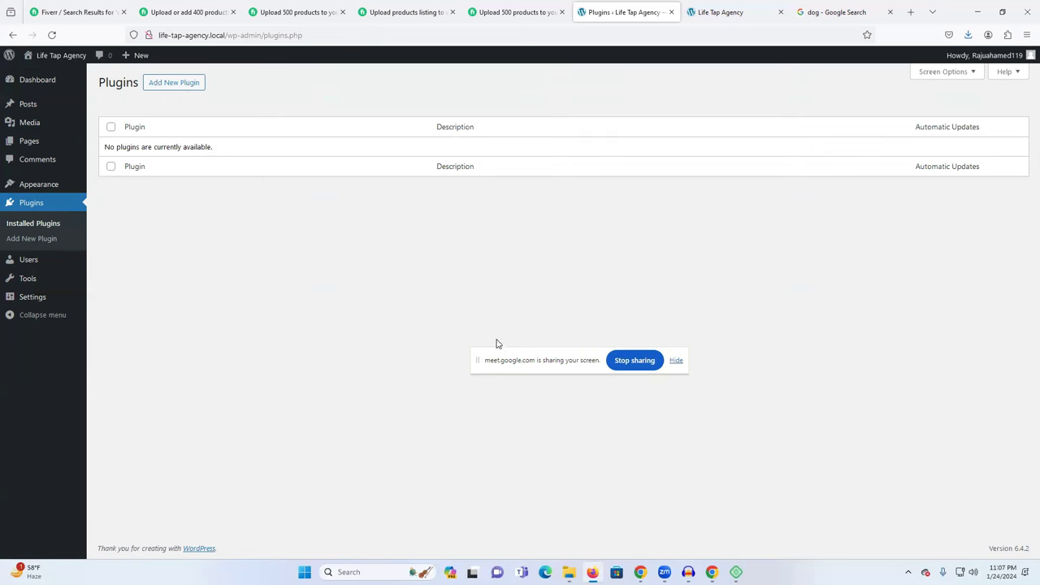
drag(487, 364, 491, 368)
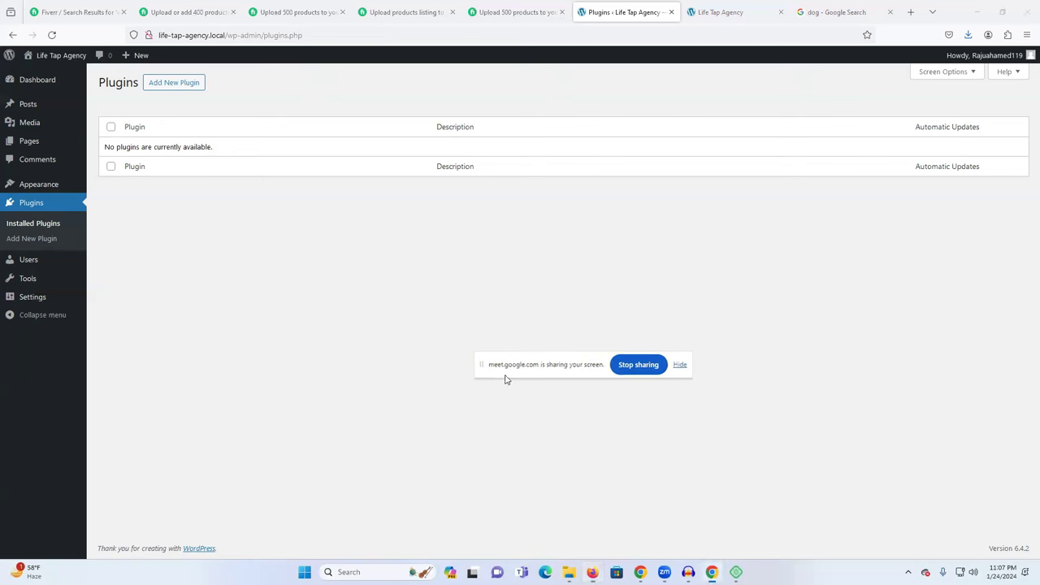
drag(505, 379, 780, 545)
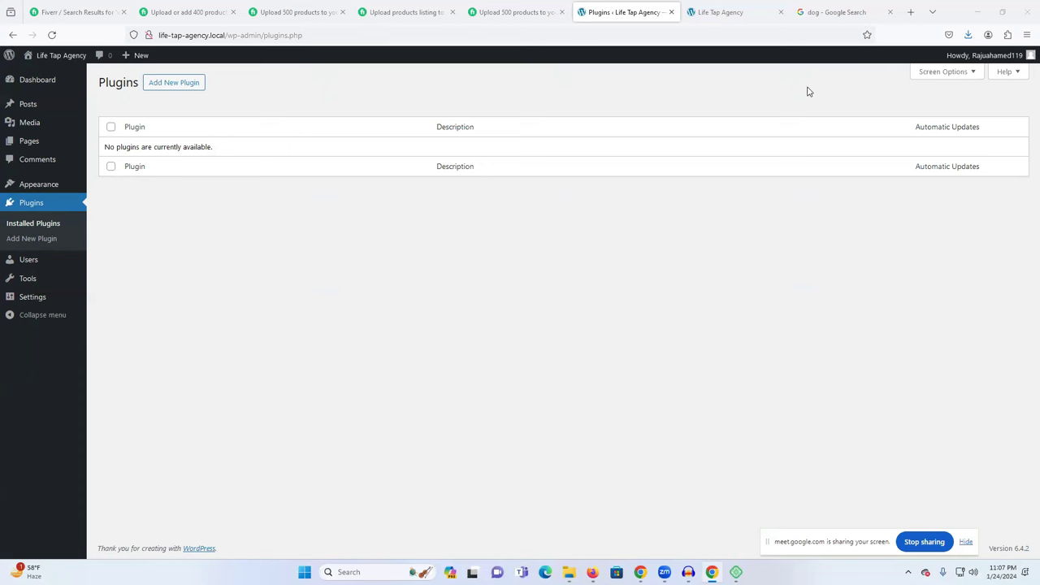
Step: In a new Chrome tab, search Google for New Life Learning IT and open the institute's website
click(912, 12)
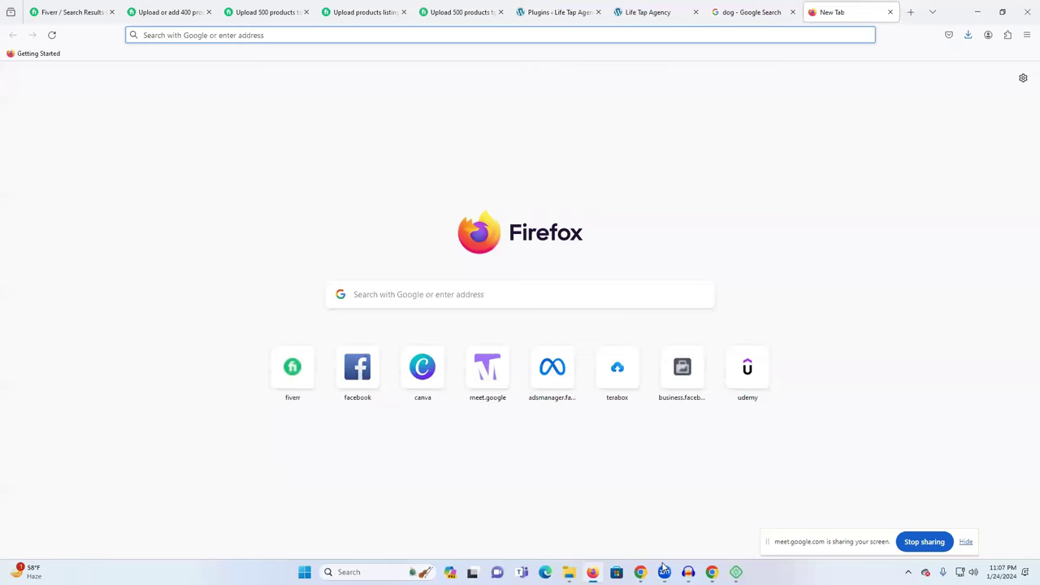
click(640, 572)
click(801, 10)
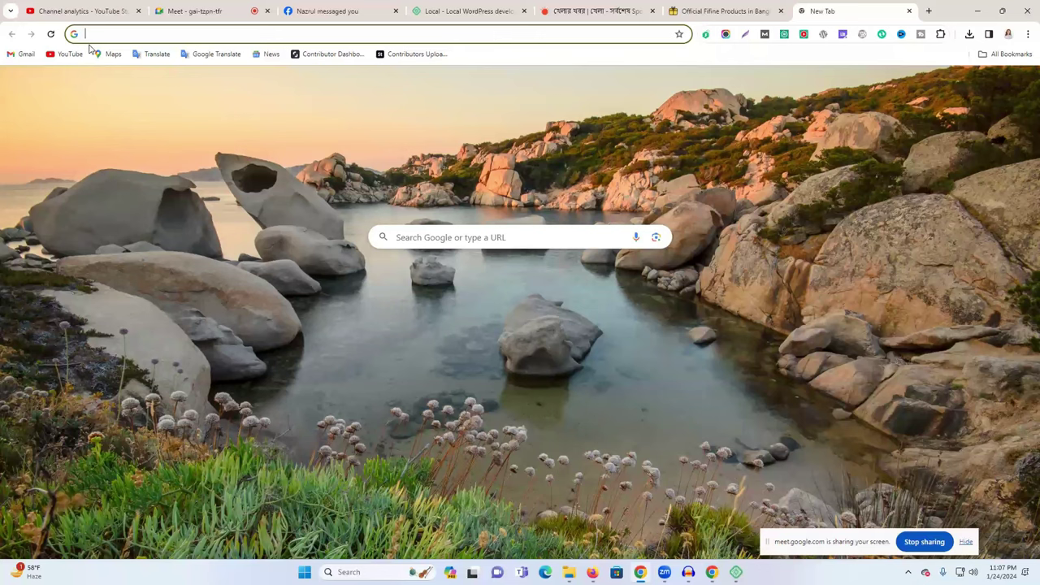
text(newlifelearninginstitute.com)
key(Return)
double_click(179, 94)
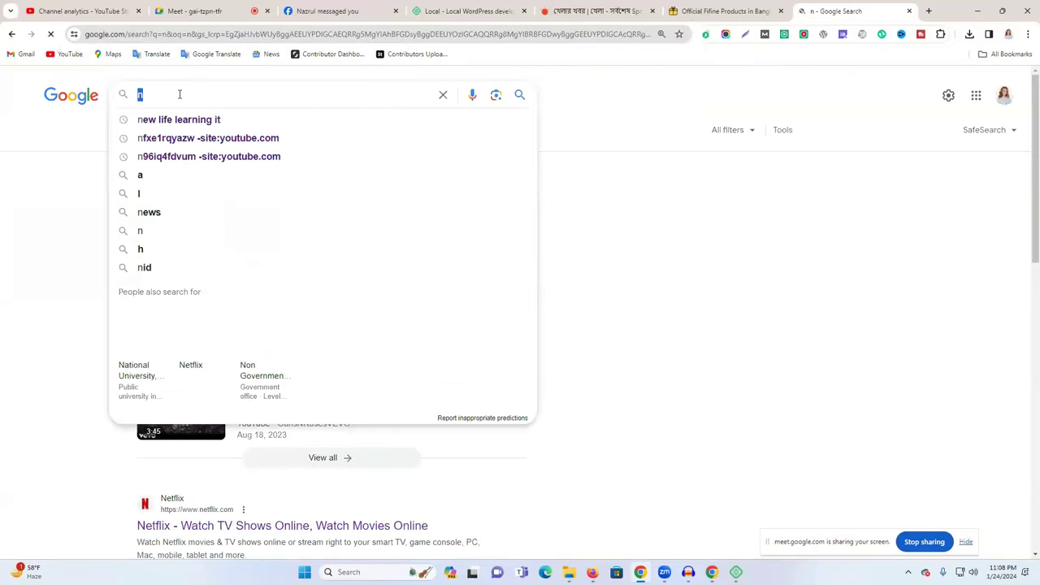
text(e)
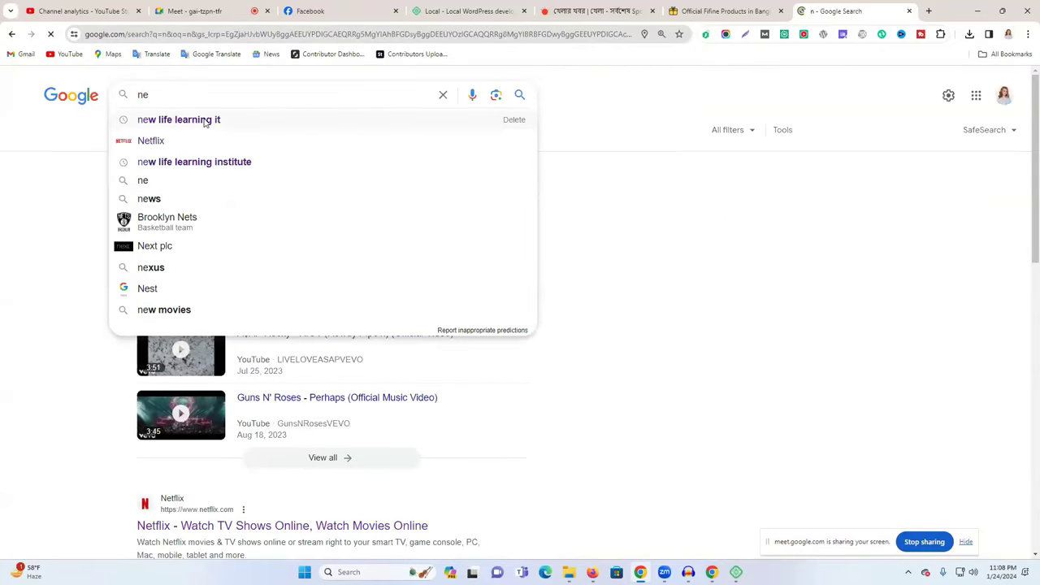
click(207, 121)
drag(241, 208, 358, 294)
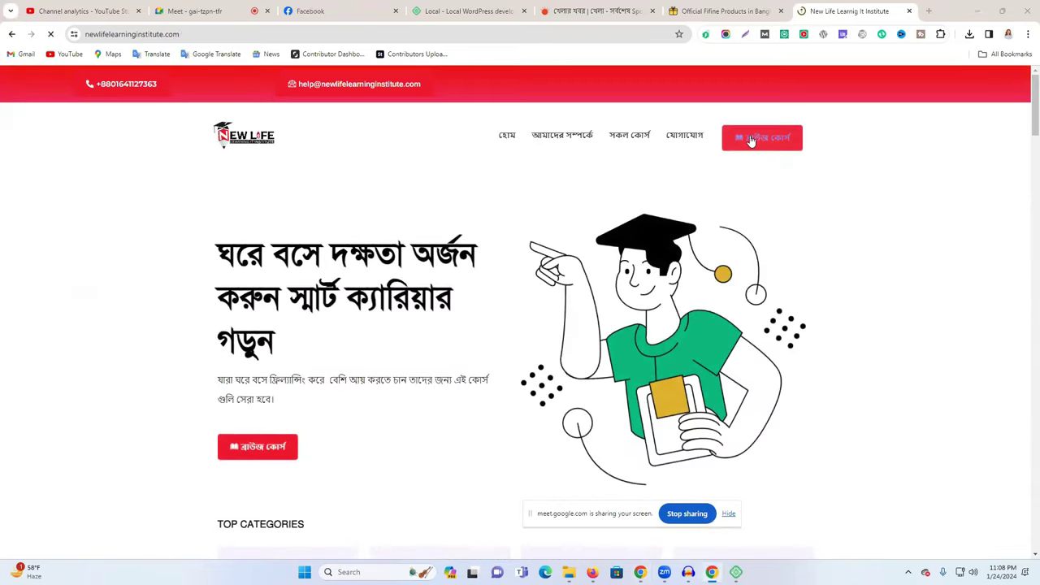
Step: Scroll through the institute website, then return to the Official Fifine Products tab
scroll(732, 203, down, 4)
scroll(731, 244, down, 15)
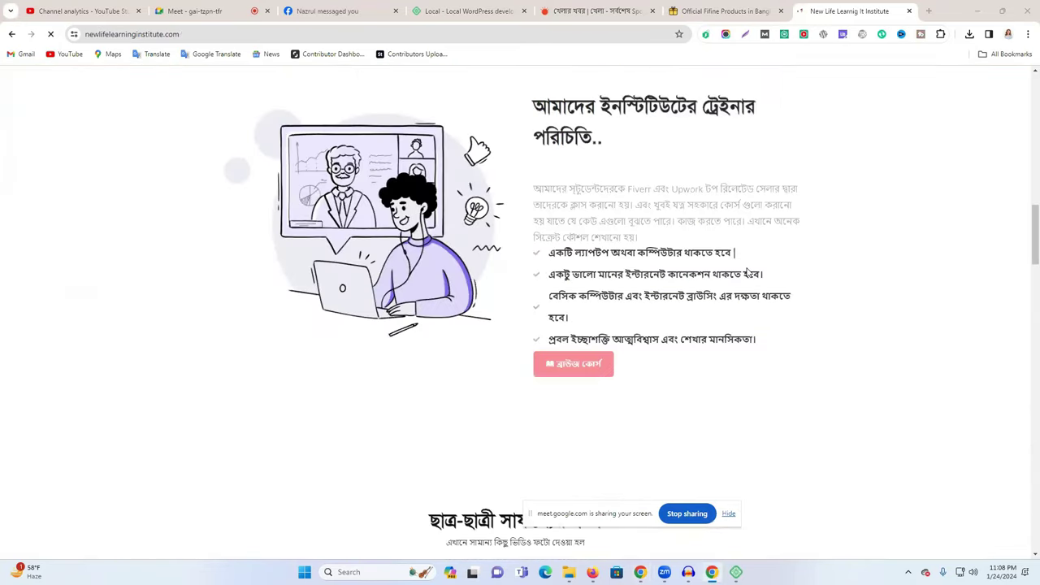
scroll(749, 273, down, 15)
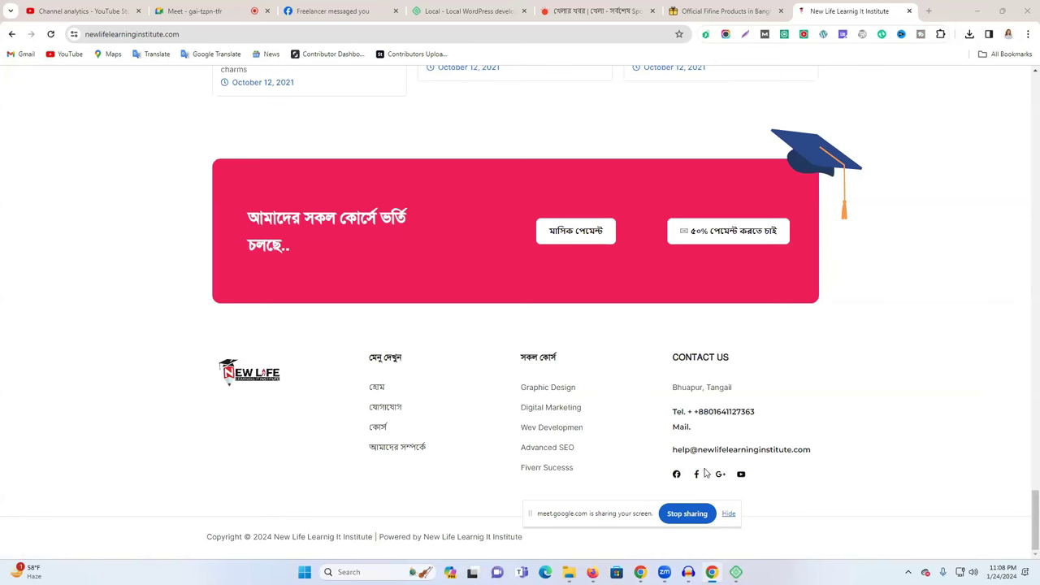
click(718, 10)
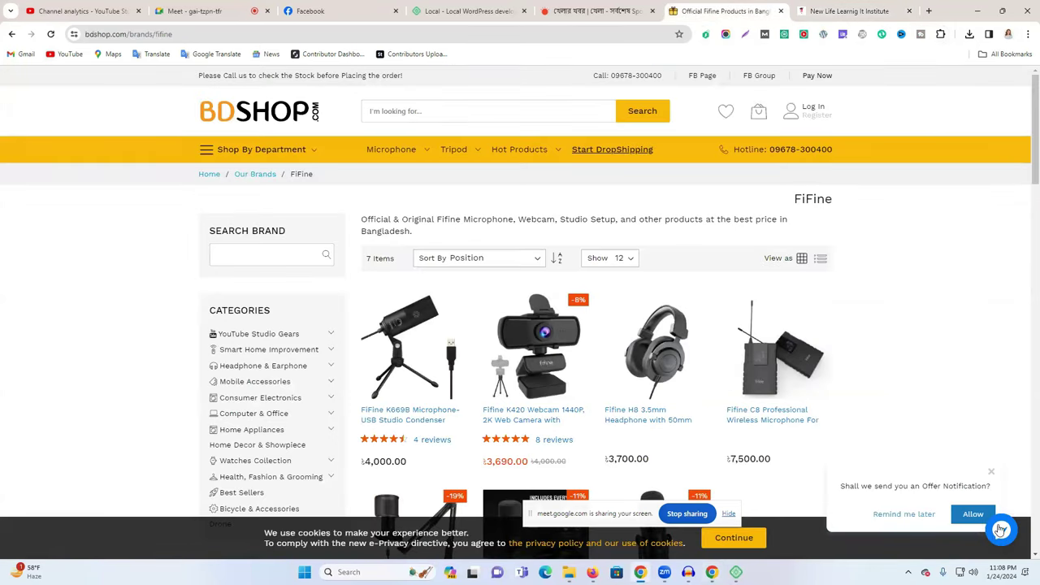
Step: Dismiss BDShop's offer notification, cycle through the Chrome tabs, then return to the Firefox WordPress Plugins tab
click(992, 472)
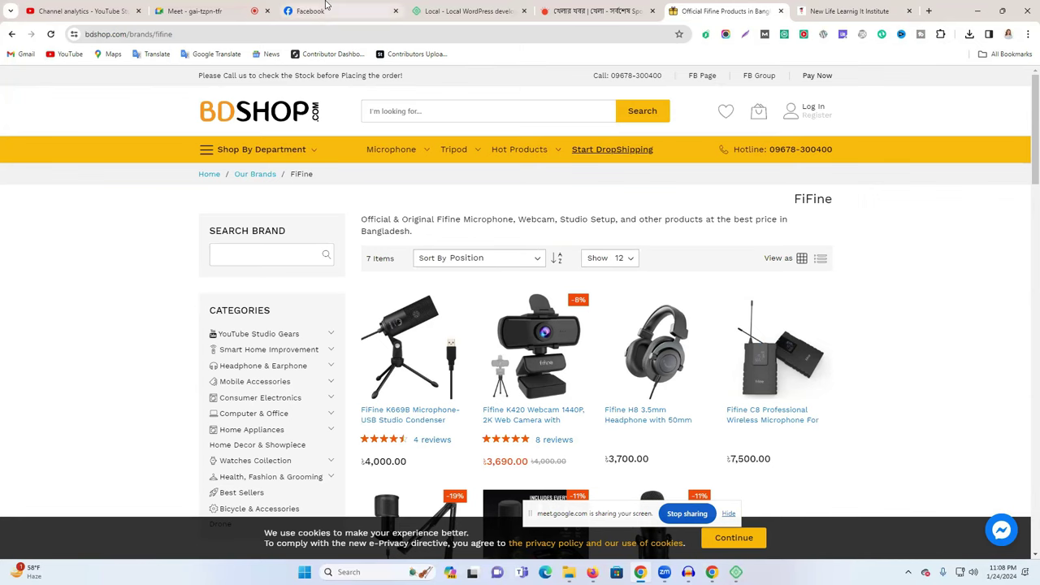
click(223, 6)
click(345, 7)
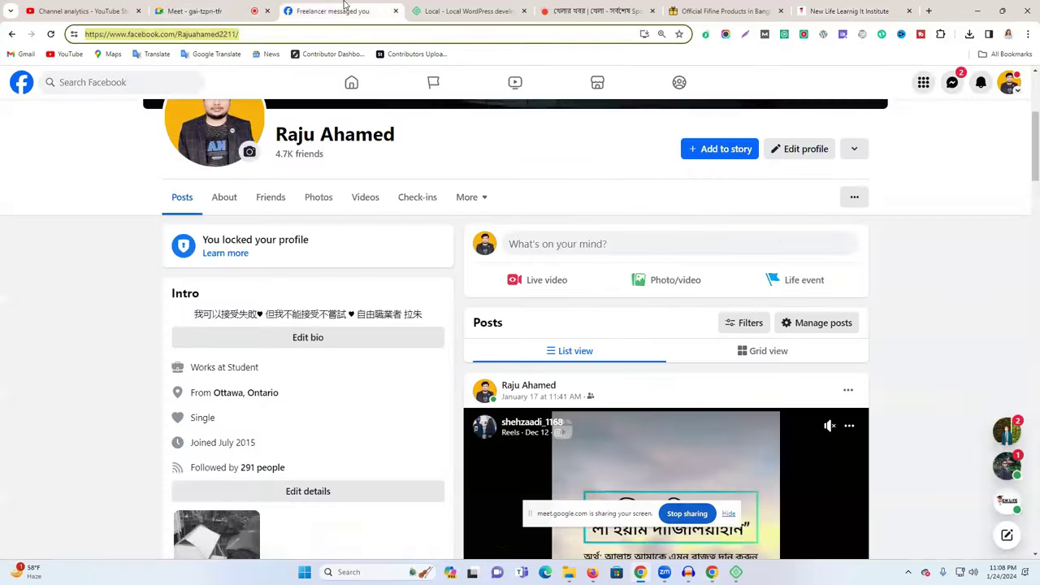
click(455, 6)
click(576, 7)
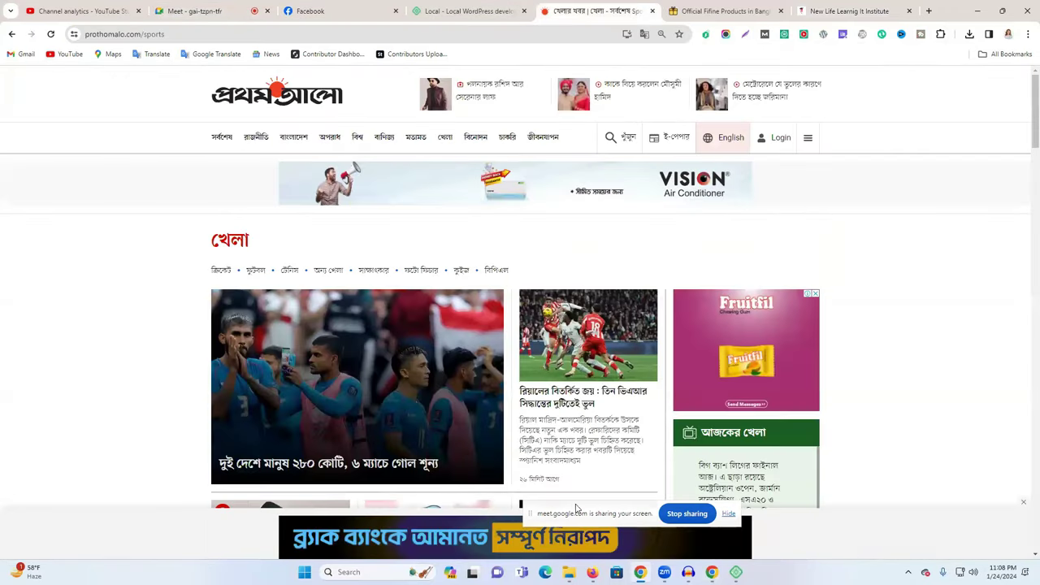
key(alt+Tab)
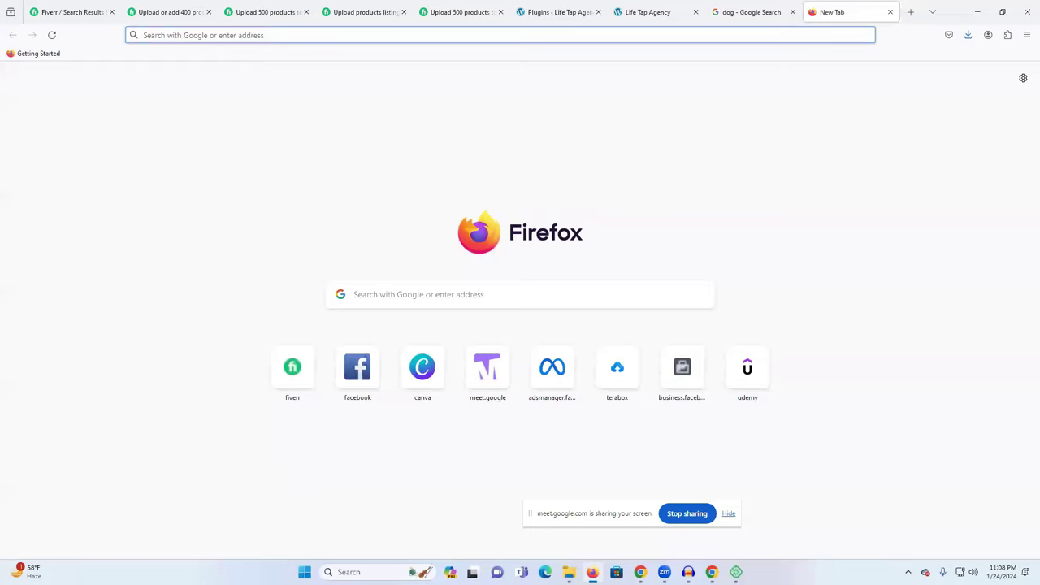
click(564, 8)
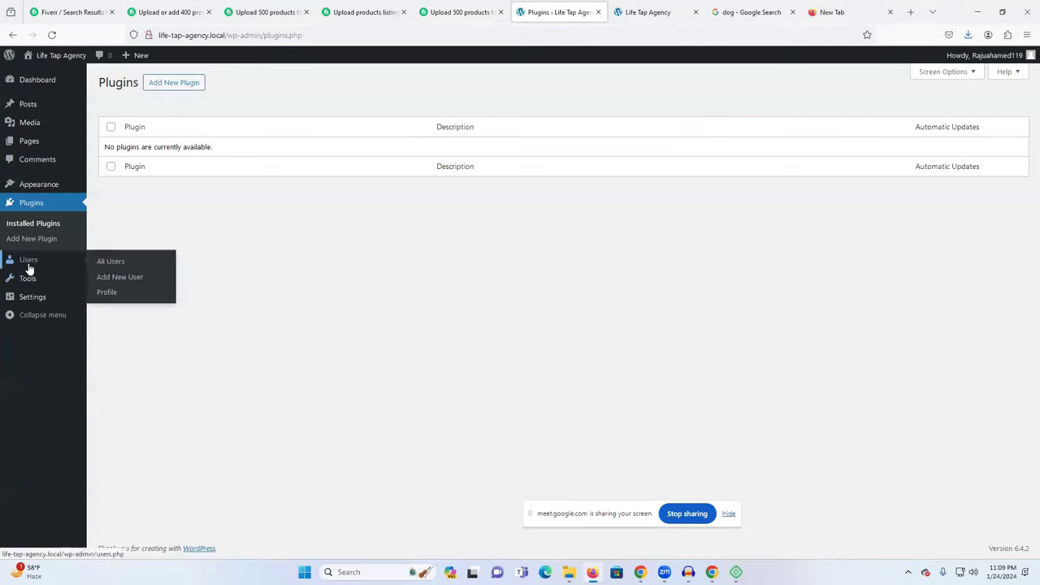
Step: Start a new user under Users > Add New User and enter its username
click(26, 262)
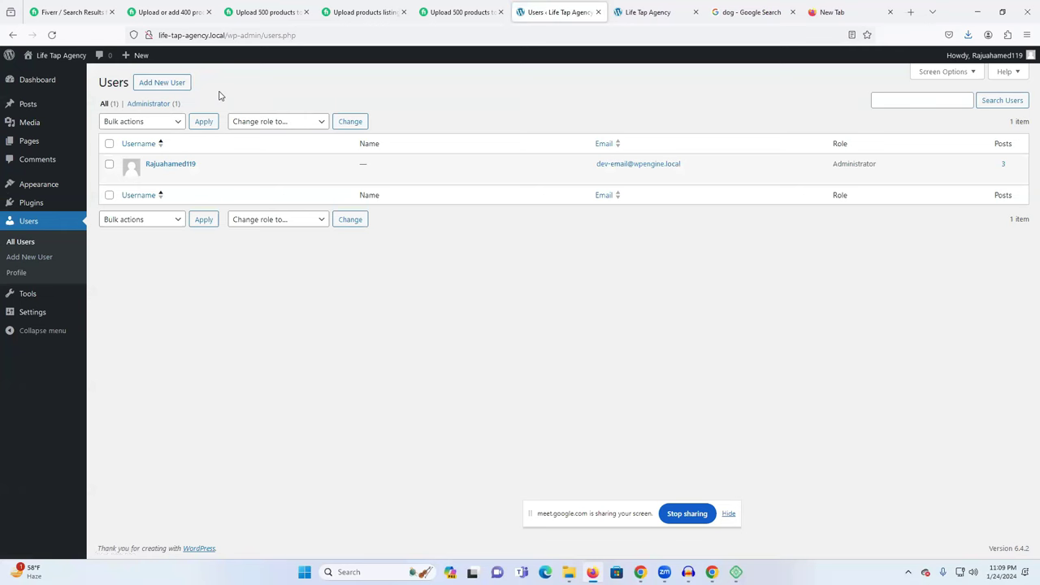
click(160, 82)
click(236, 137)
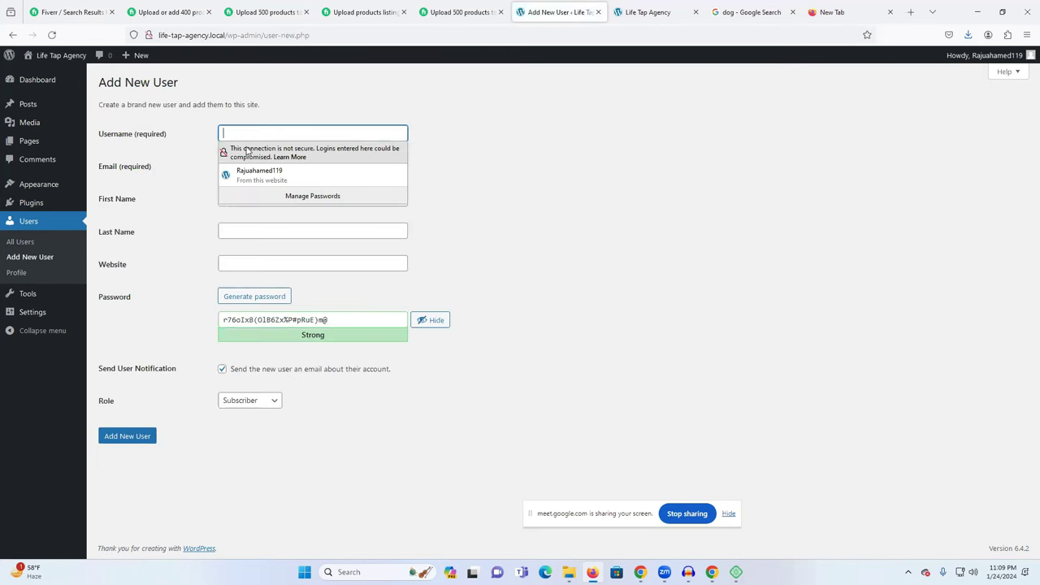
click(259, 173)
click(226, 136)
double_click(226, 134)
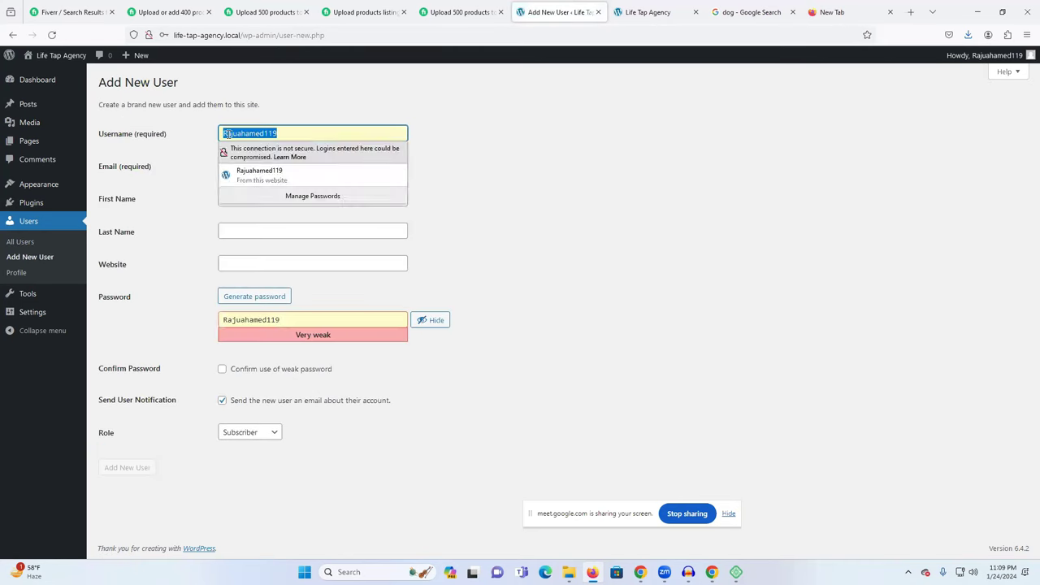
text(sanny199)
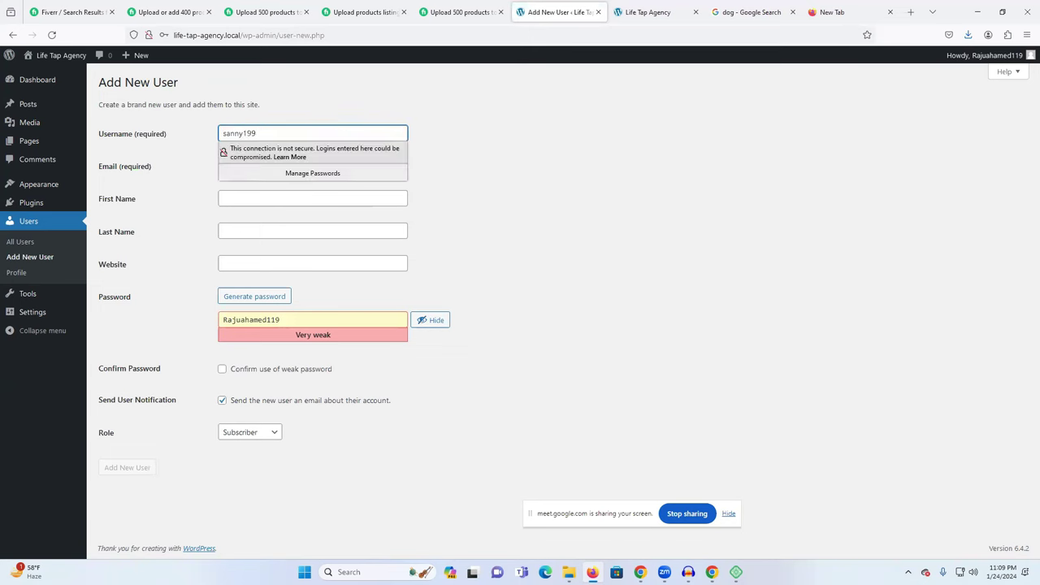
click(501, 190)
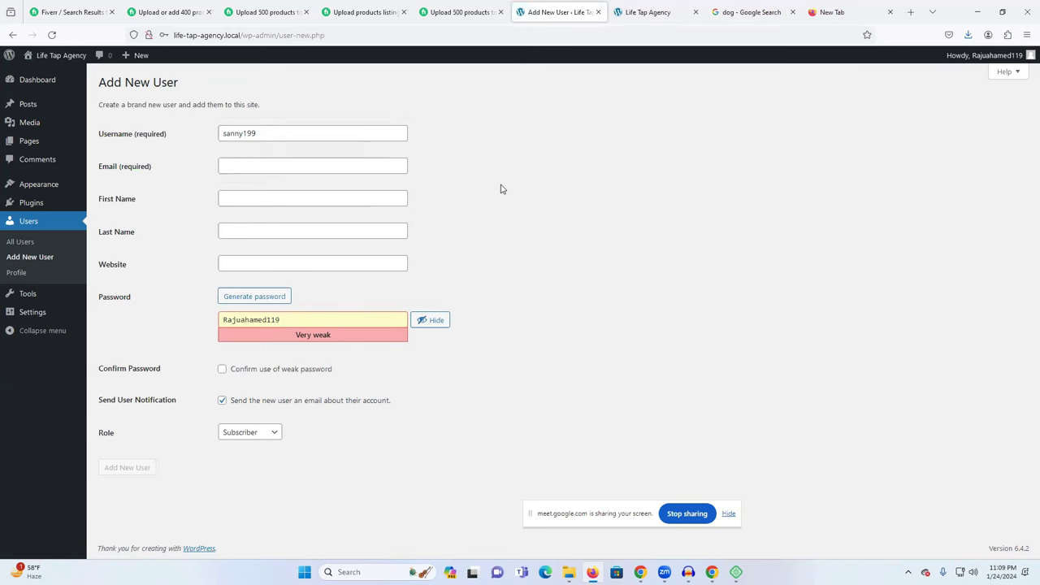
Step: Fill in the new user's e-mail, first name and last name
click(231, 164)
text(t)
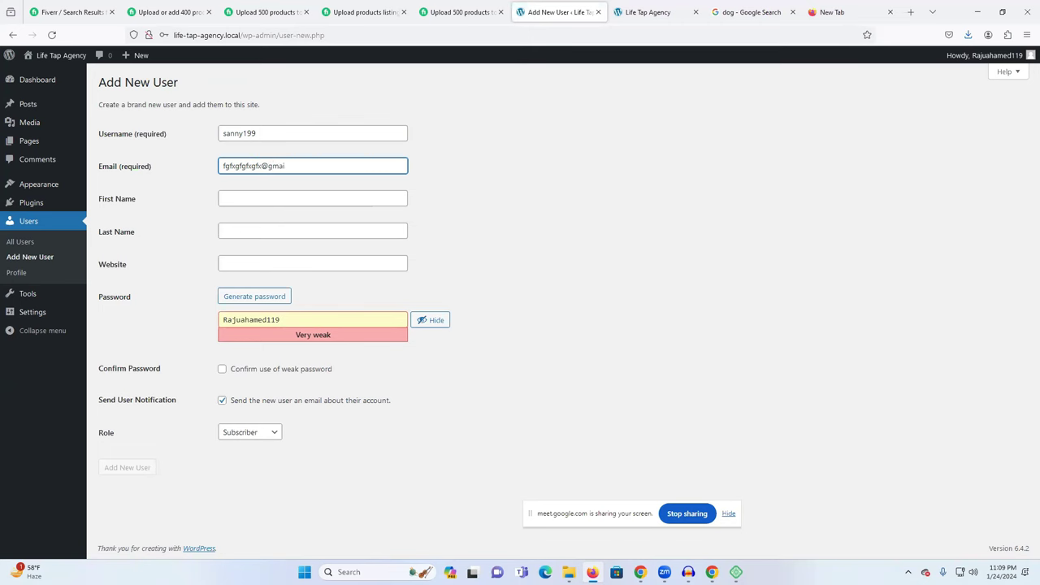
click(239, 201)
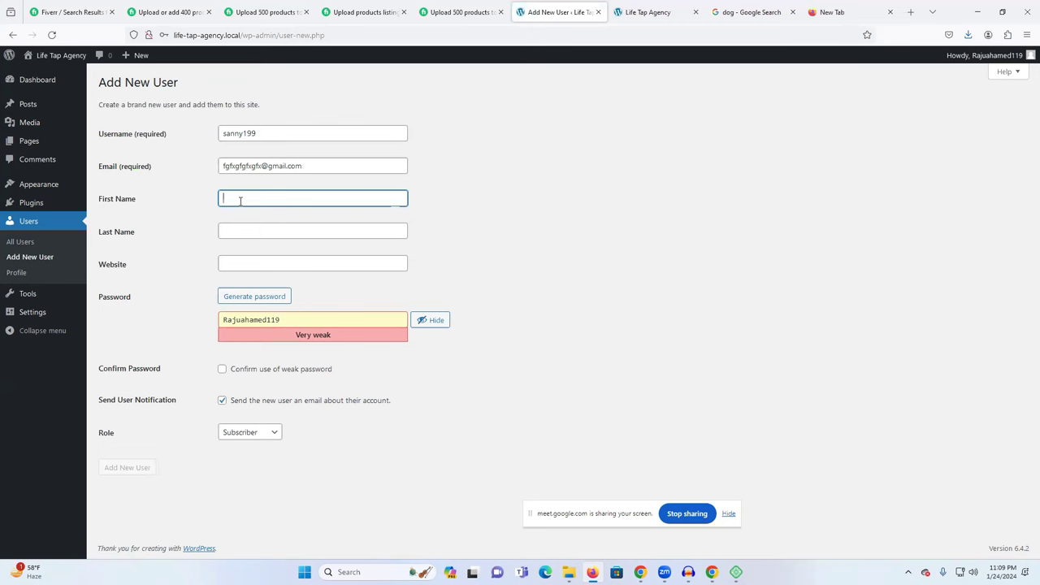
click(249, 231)
text(gfgfg)
click(237, 260)
Step: Replace the generated password with a custom one and create the Subscriber account
click(269, 320)
double_click(269, 319)
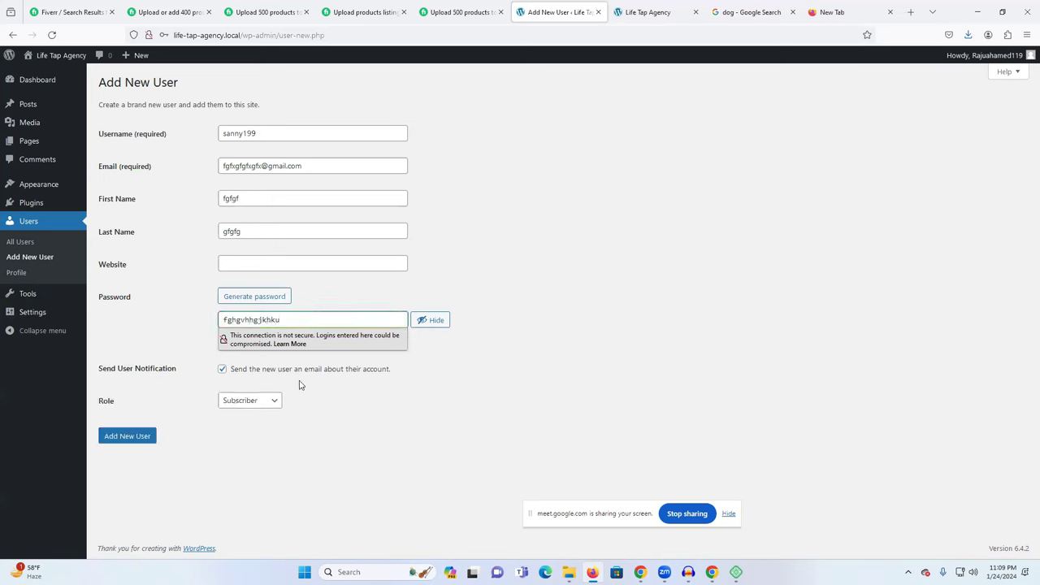
click(299, 385)
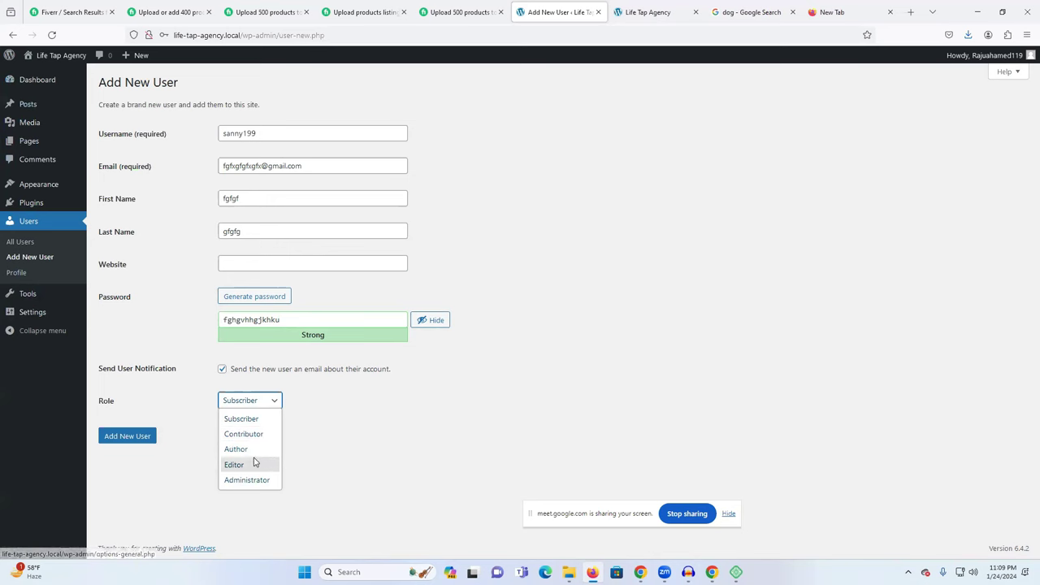
click(140, 439)
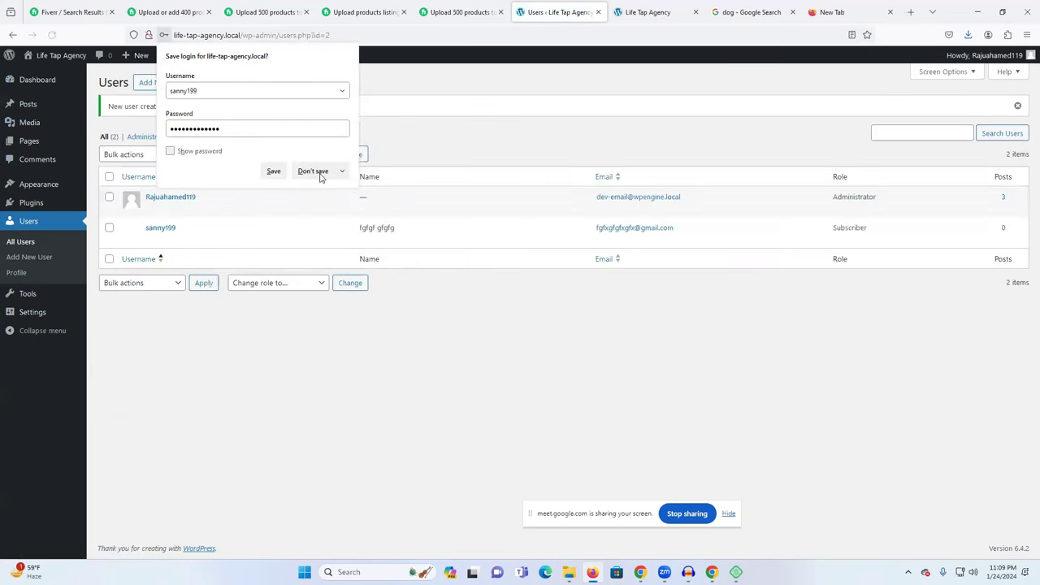
Step: Dismiss the save-login prompt and review the new Subscriber's Edit User page, including the nickname
click(273, 170)
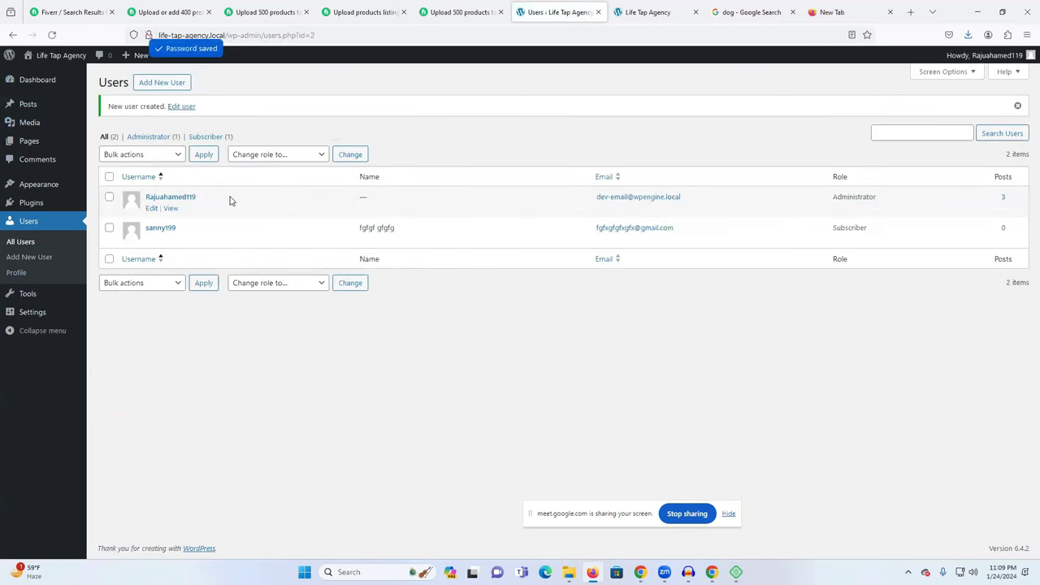
click(150, 240)
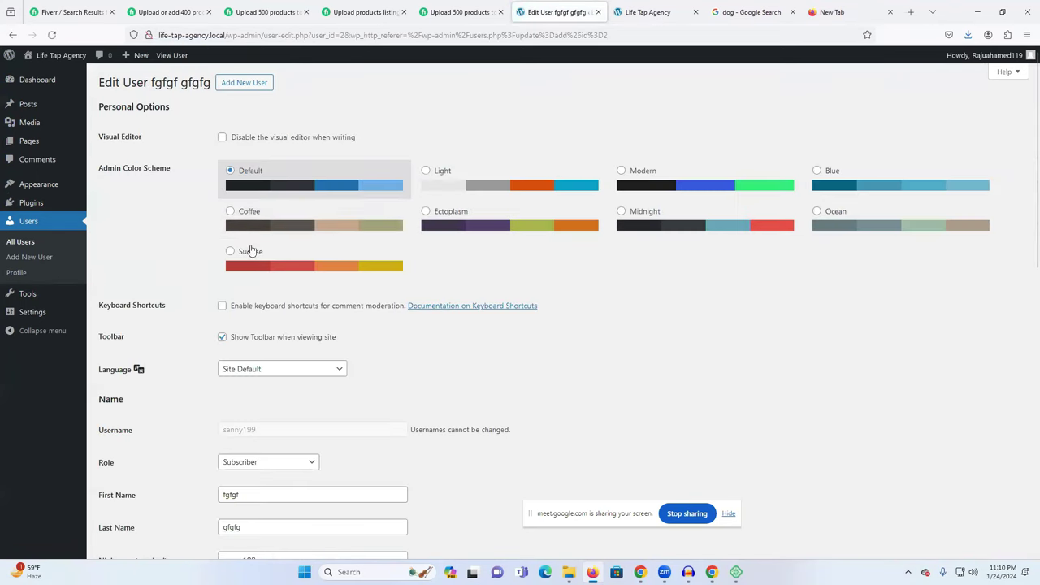
scroll(238, 313, down, 3)
double_click(251, 338)
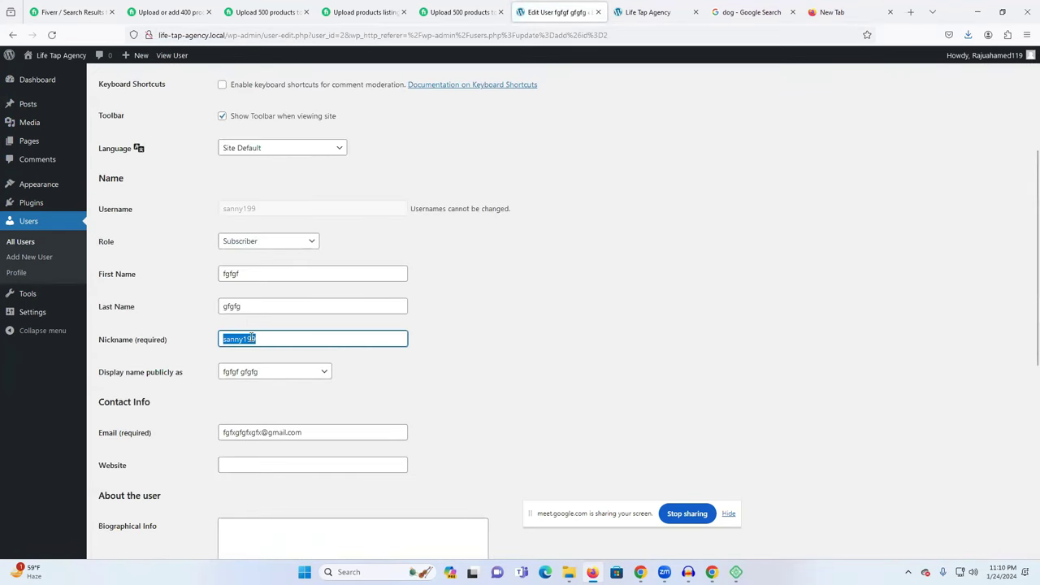
double_click(257, 339)
scroll(267, 179, down, 3)
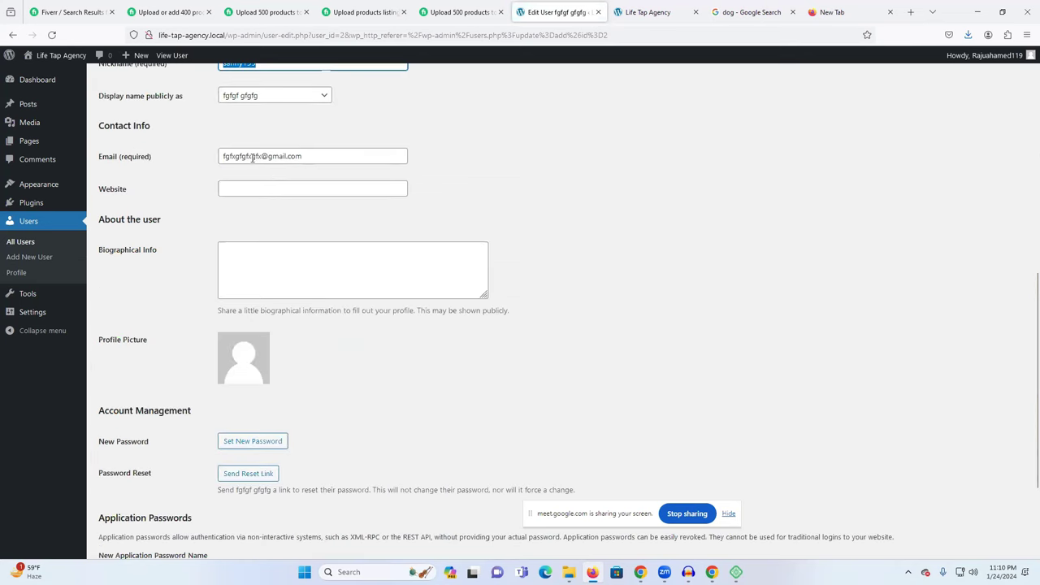
scroll(293, 254, down, 2)
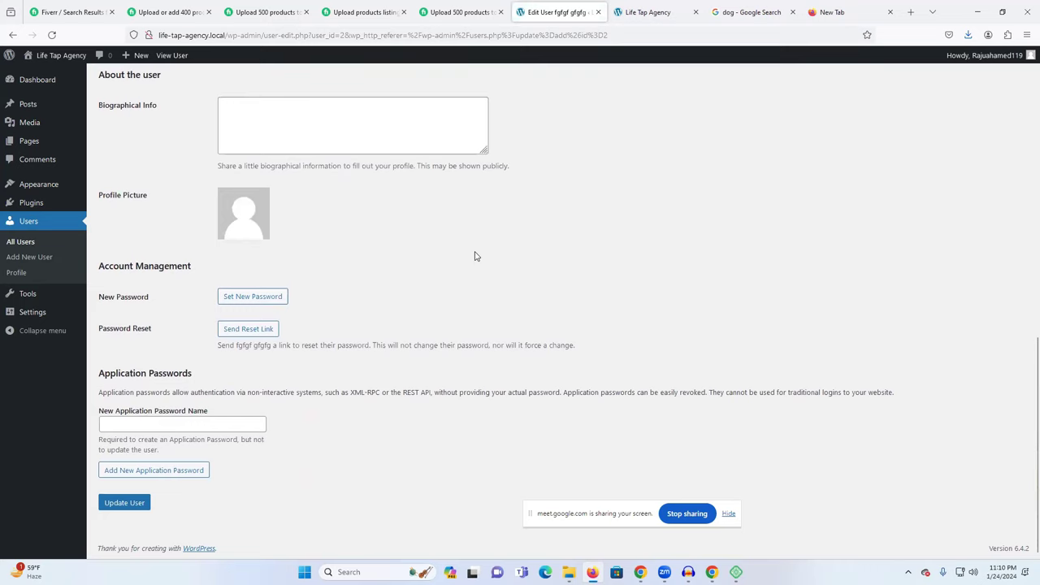
scroll(475, 256, up, 2)
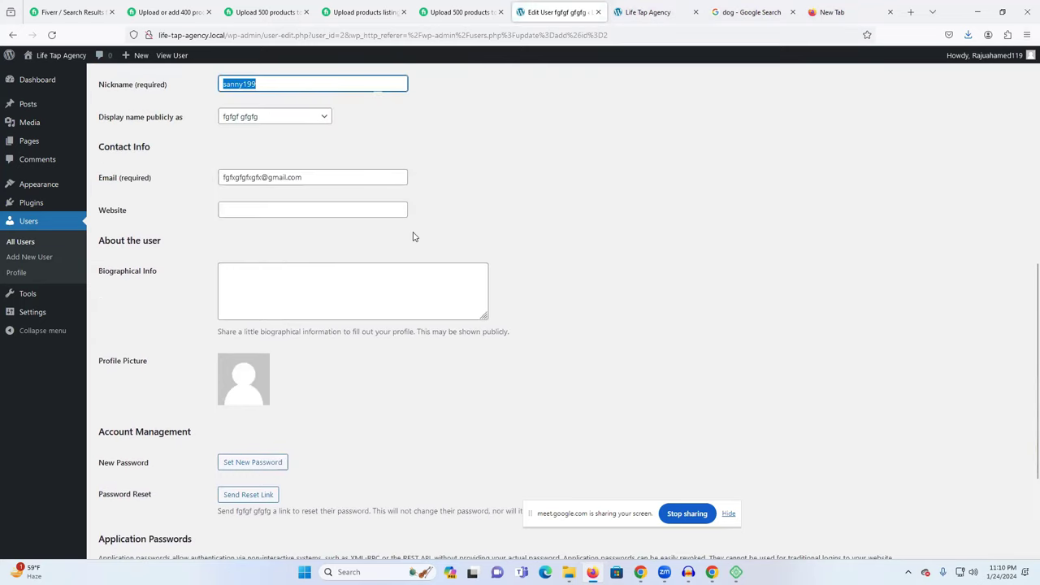
scroll(412, 236, up, 5)
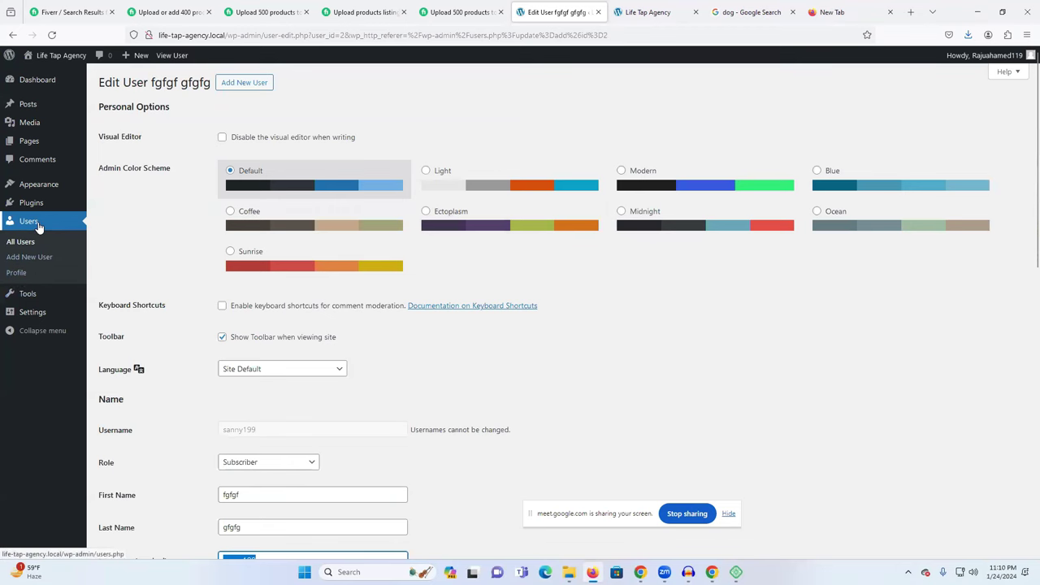
Step: Look through the Tools page, the General settings and the Discussion settings
click(29, 294)
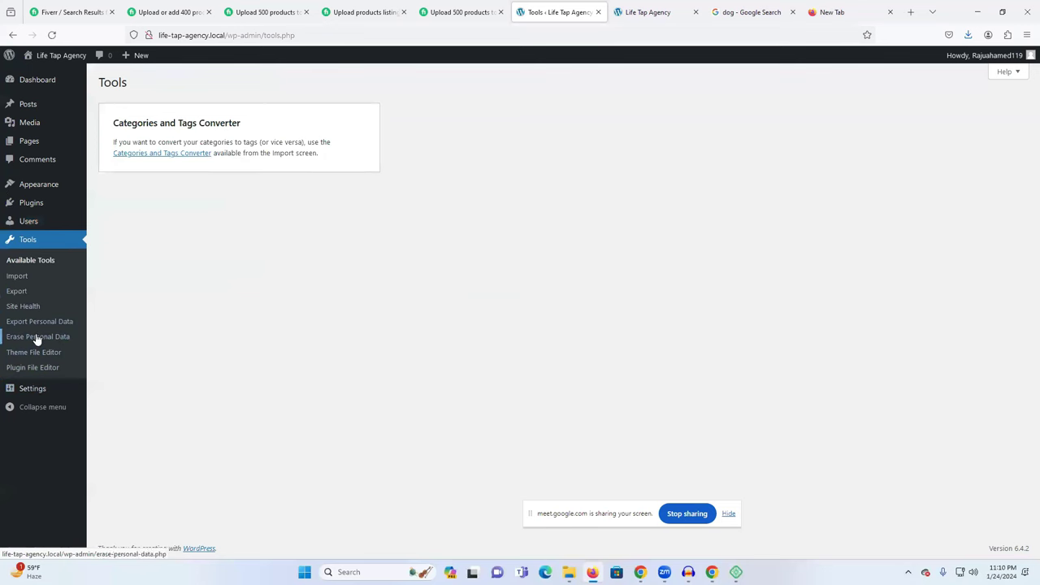
click(32, 390)
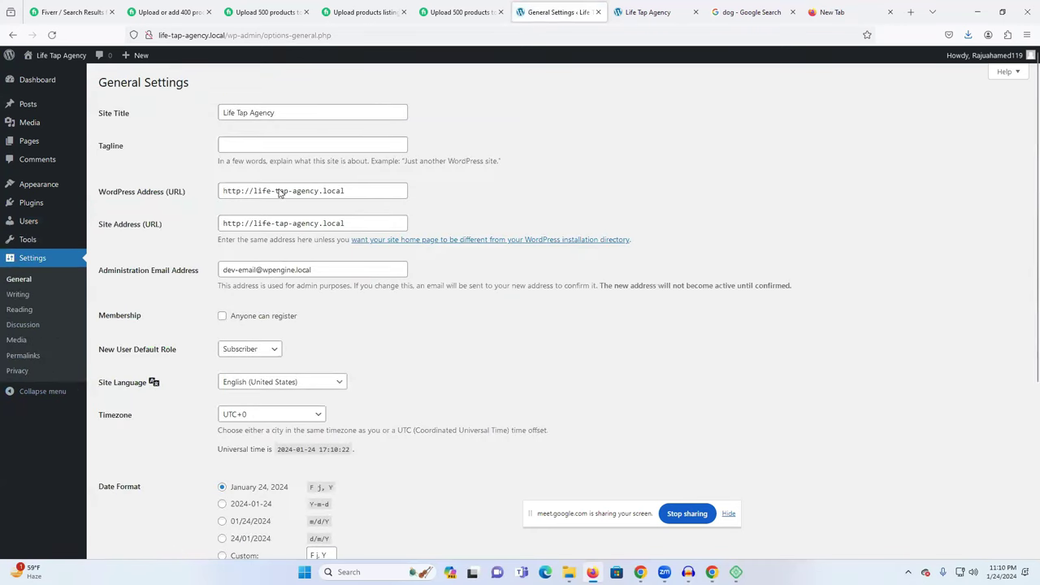
scroll(284, 325, down, 2)
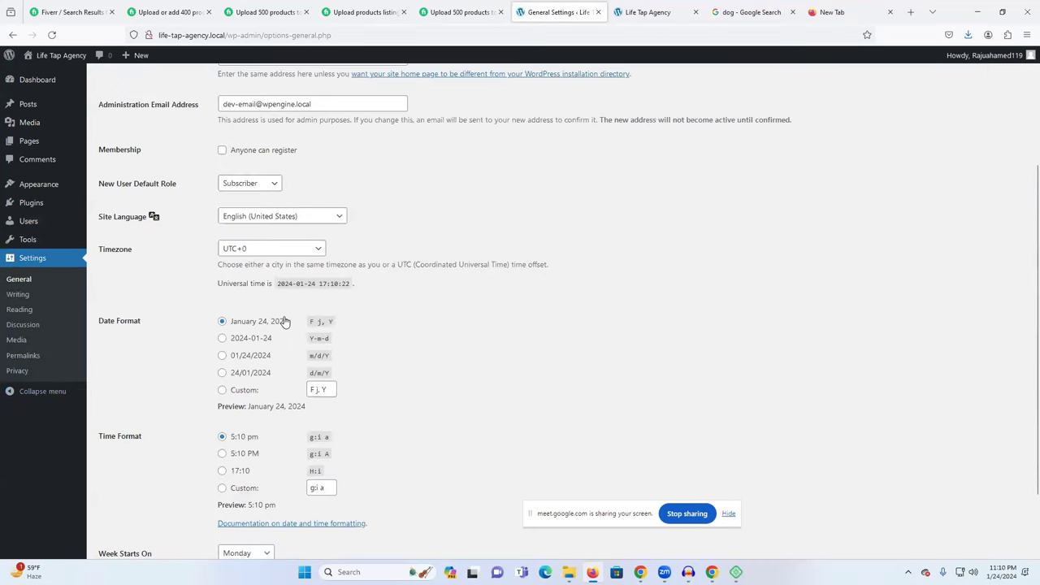
scroll(313, 353, up, 2)
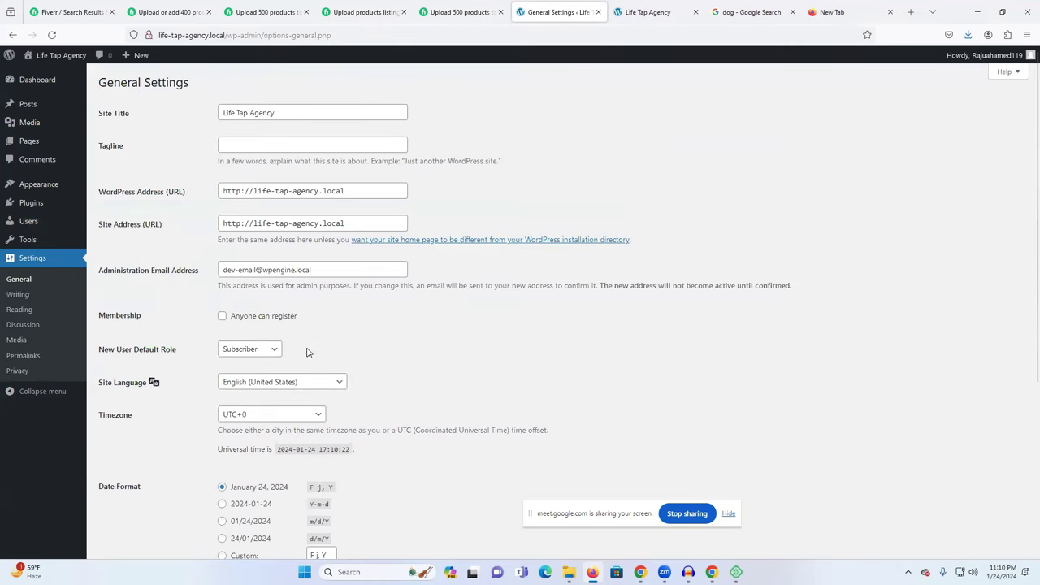
scroll(275, 243, down, 3)
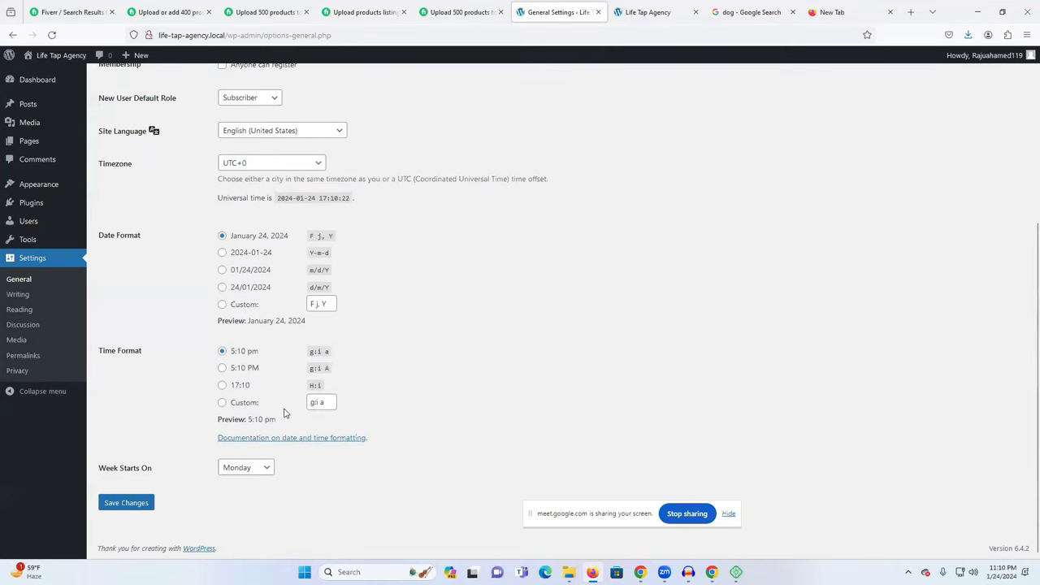
click(30, 324)
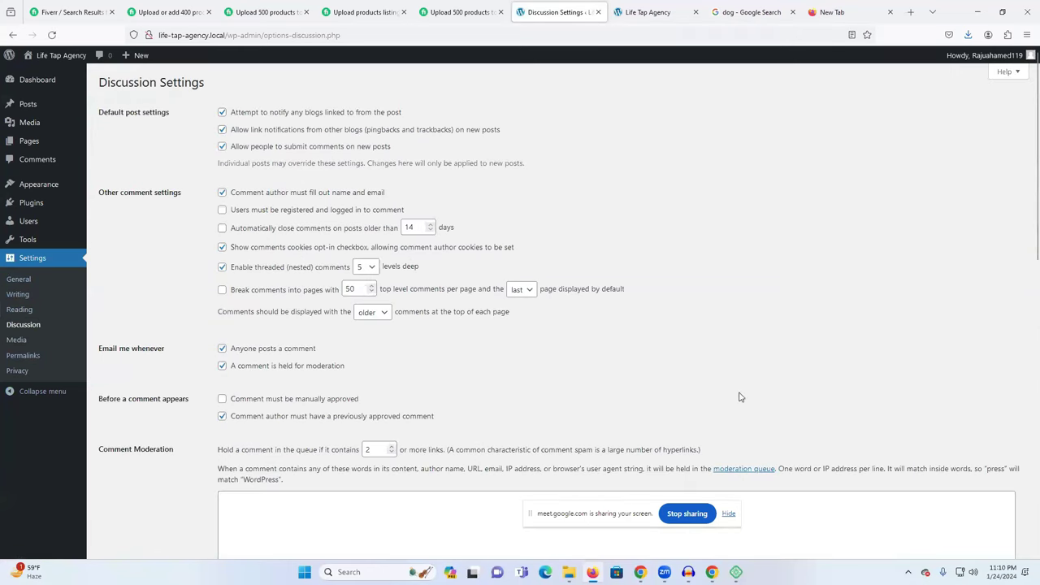
Step: Go from Appearance > Themes to the Add Themes page
click(32, 184)
click(210, 83)
click(831, 10)
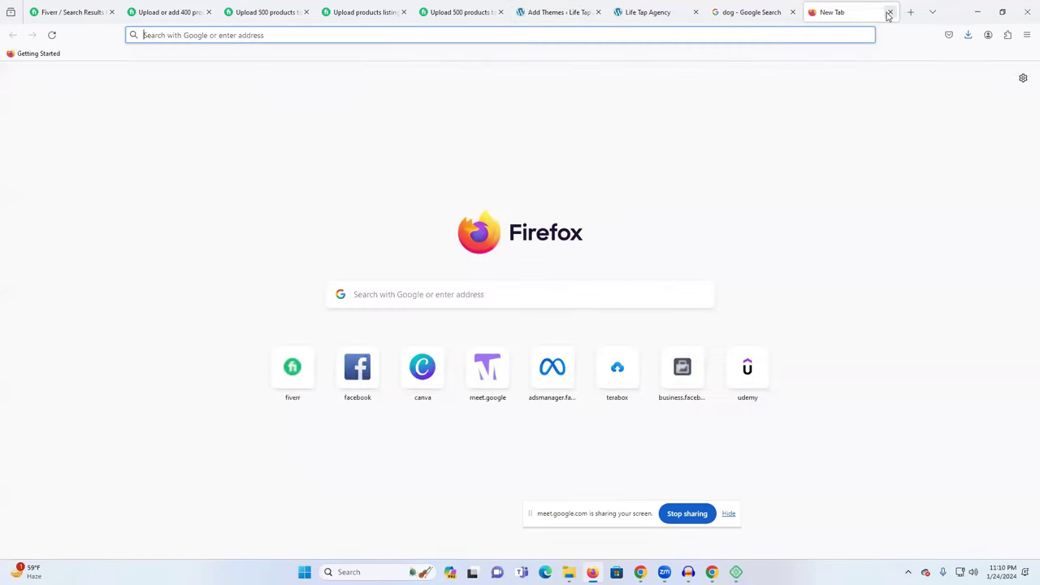
Step: Install the Astra theme from its details preview on Add Themes
click(890, 11)
click(581, 11)
mouse_move(867, 185)
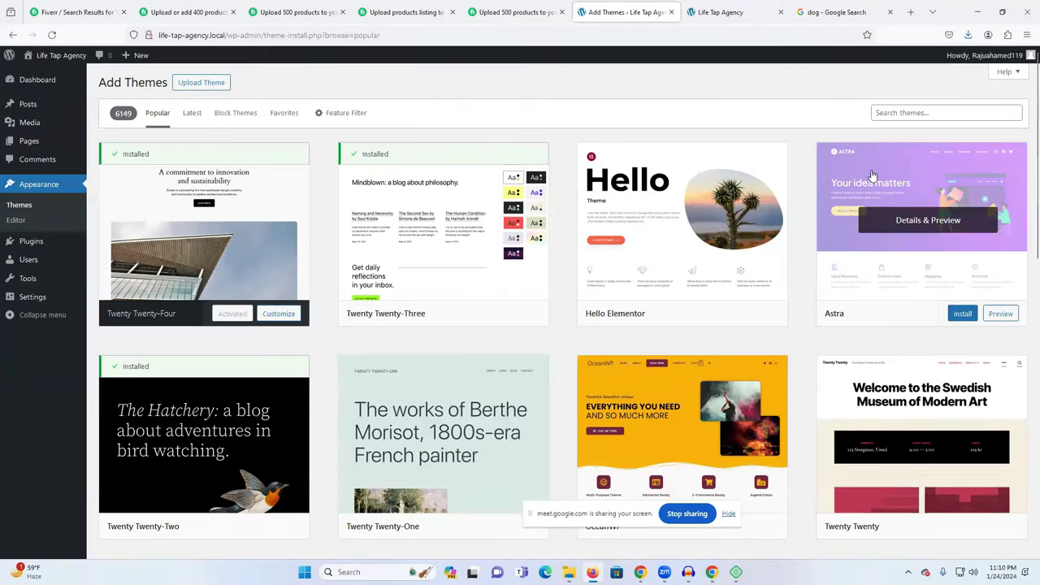
click(868, 177)
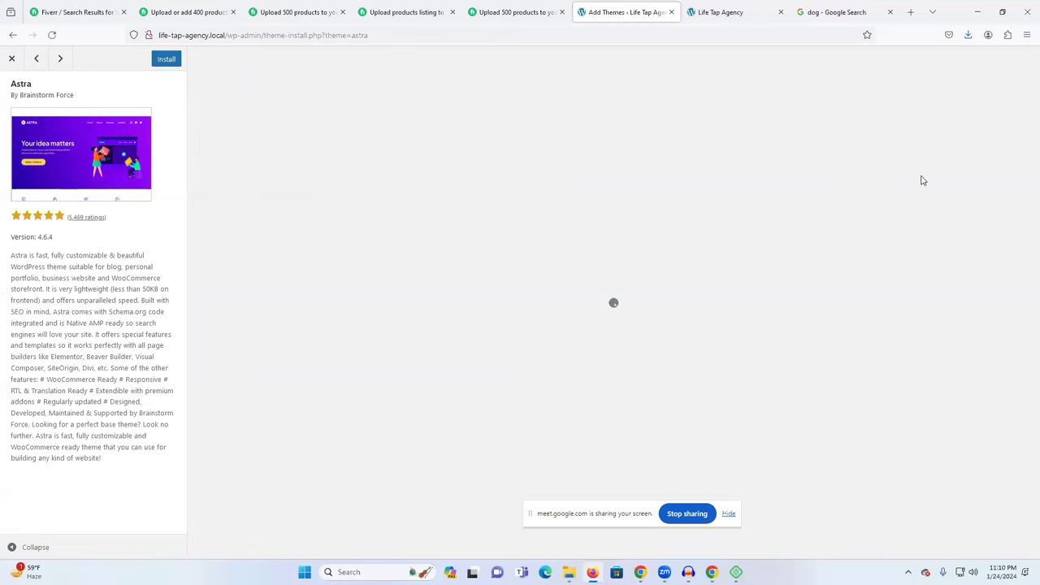
click(12, 59)
click(858, 178)
click(169, 62)
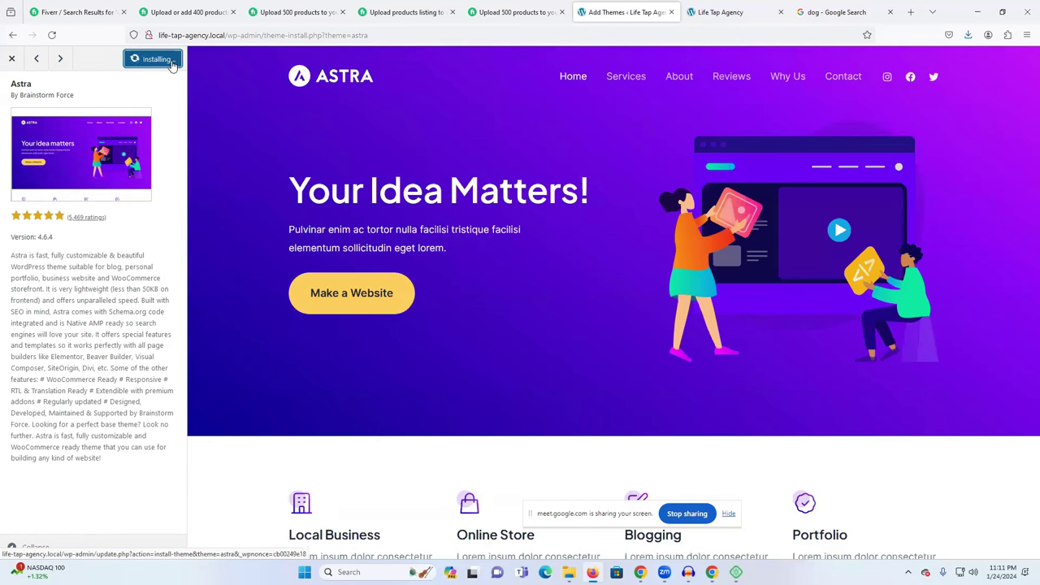
Step: Close the stray tabs and activate the newly installed Astra theme
click(832, 11)
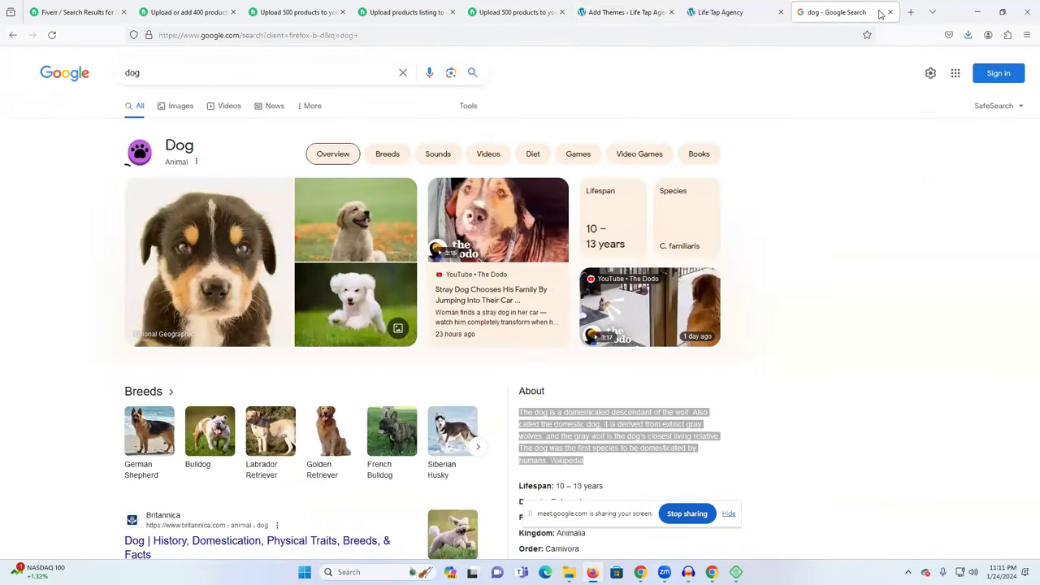
click(889, 12)
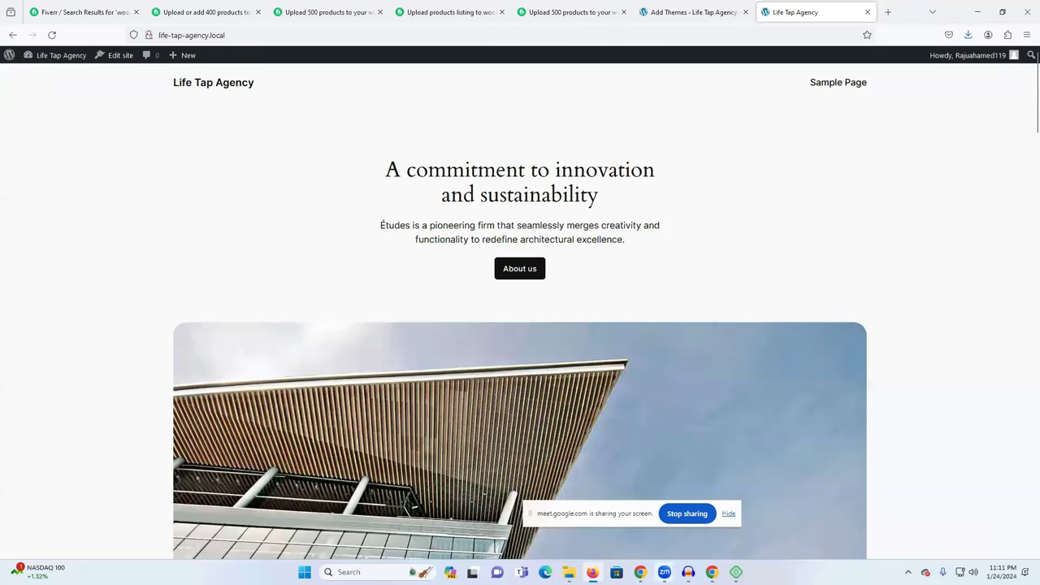
click(640, 572)
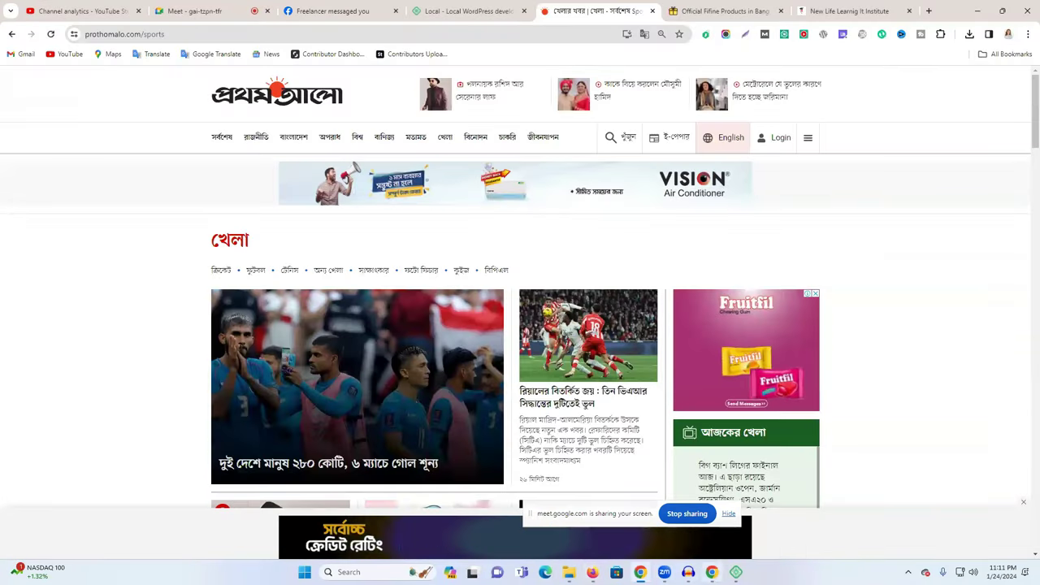
key(alt+Tab)
key(ctrl+shift+Tab)
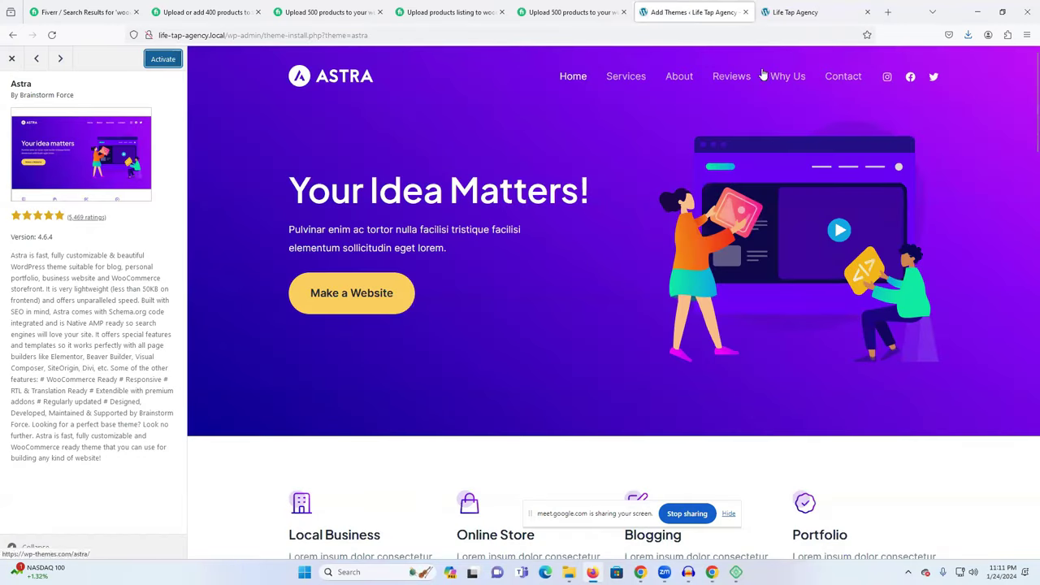
click(162, 61)
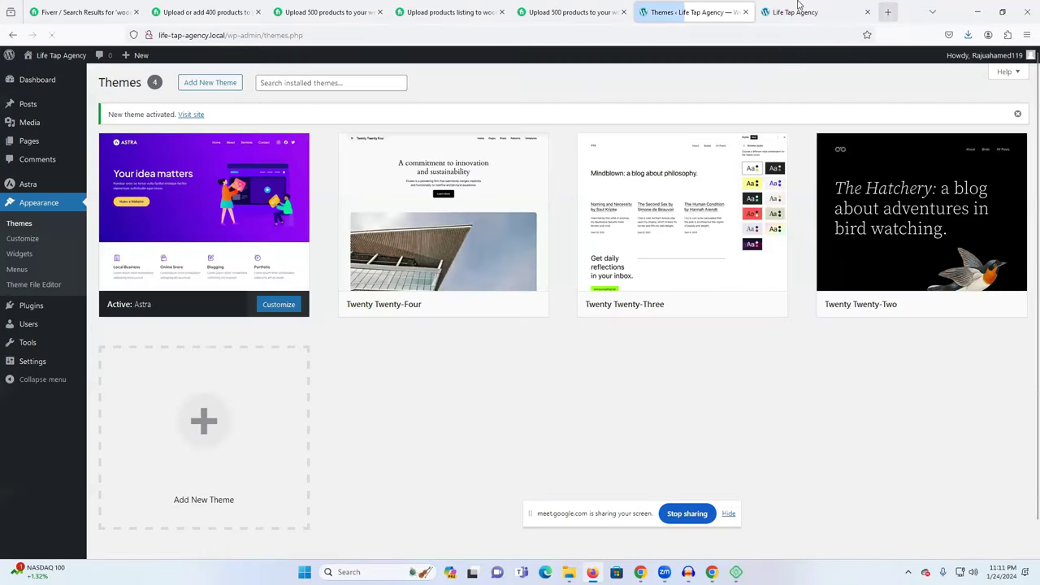
Step: Reload the live site to see the Astra design, then view Astra's theme details
click(793, 12)
right_click(189, 141)
click(261, 149)
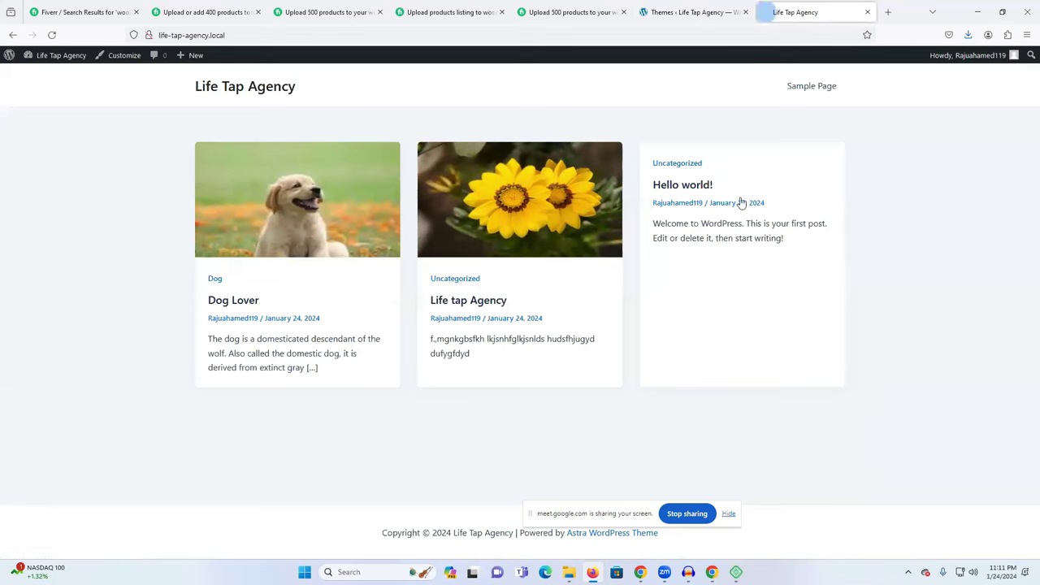
click(697, 12)
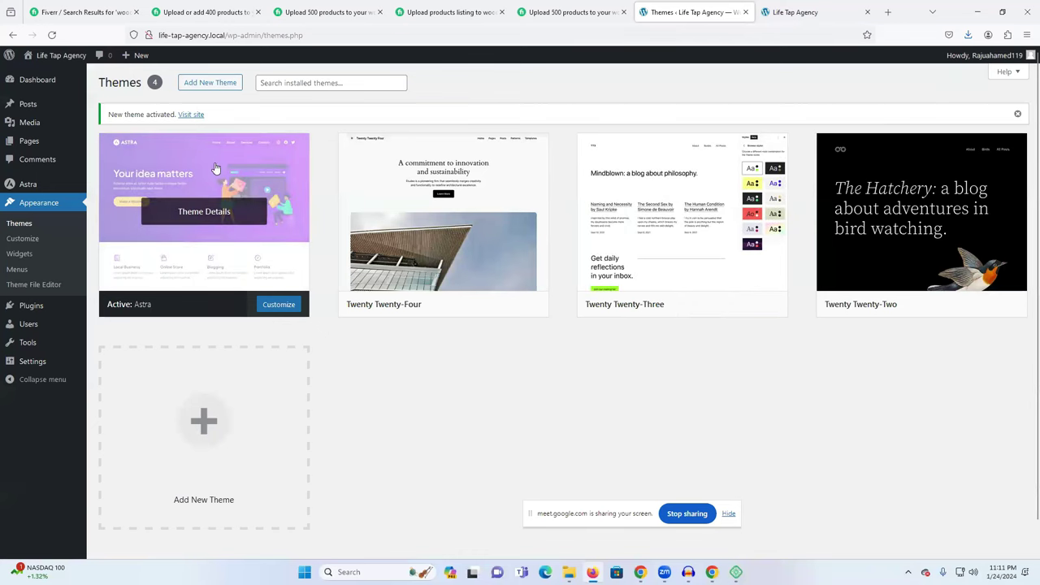
click(215, 167)
drag(589, 516, 713, 441)
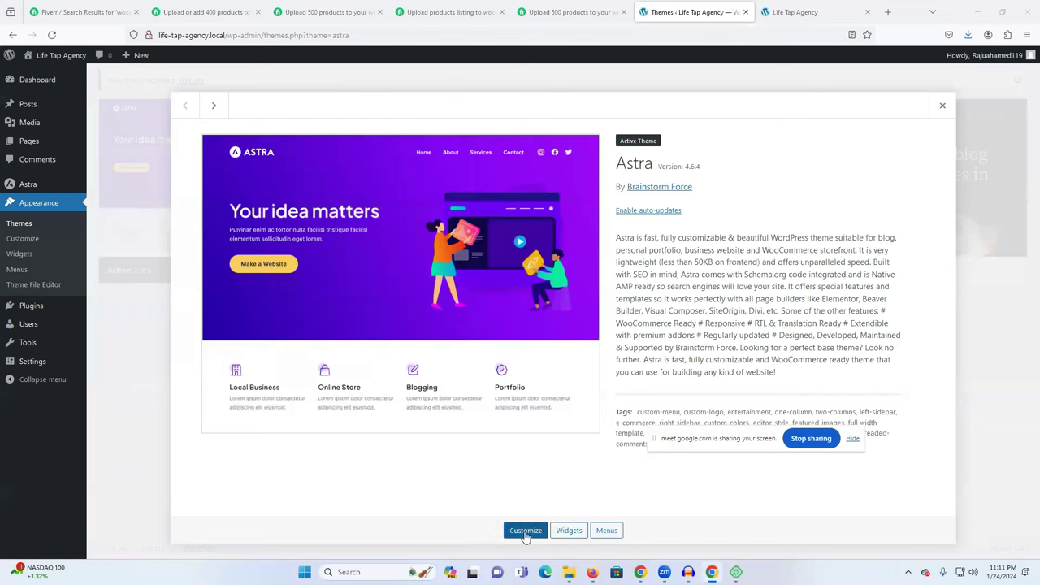
Step: Go to the Astra dashboard's Starter Templates section
click(35, 187)
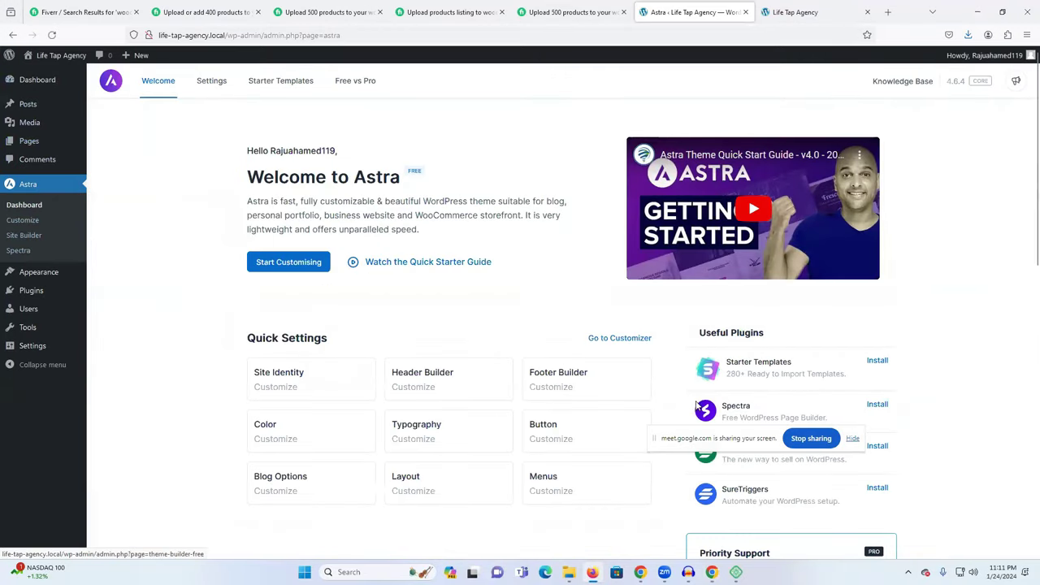
scroll(752, 372, down, 2)
scroll(752, 372, down, 3)
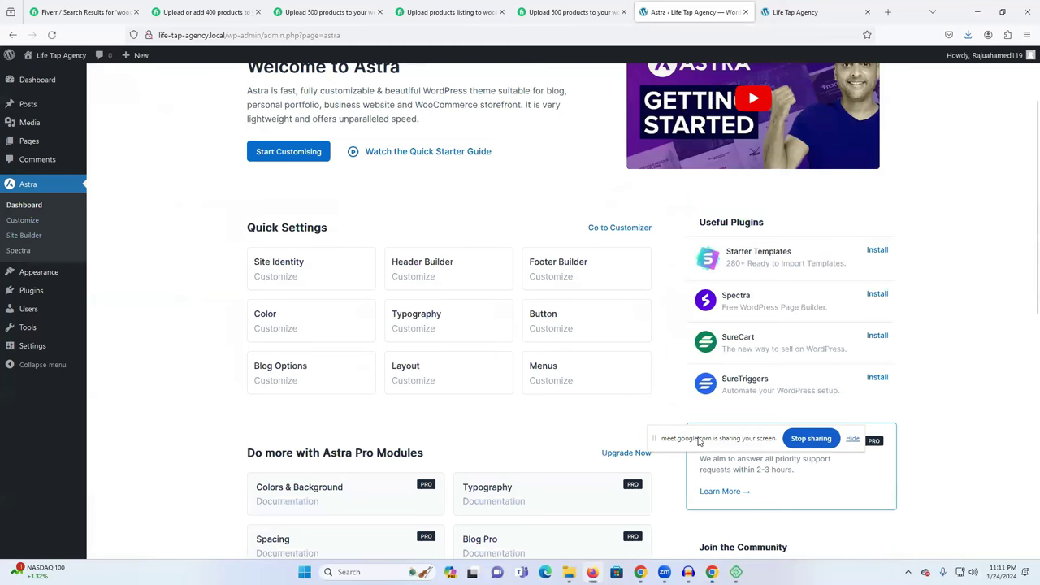
drag(707, 437, 150, 390)
scroll(499, 375, up, 3)
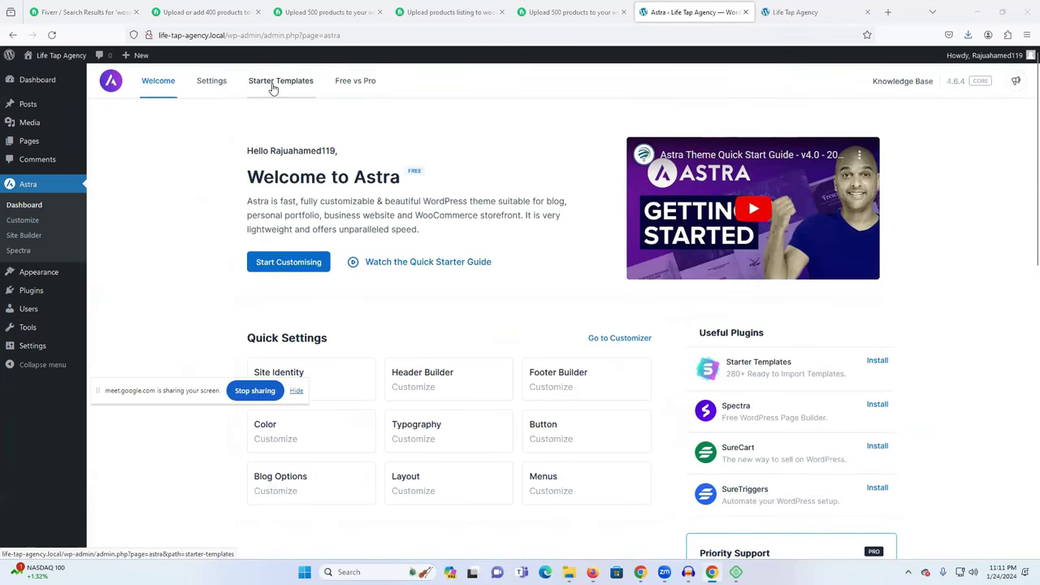
click(274, 85)
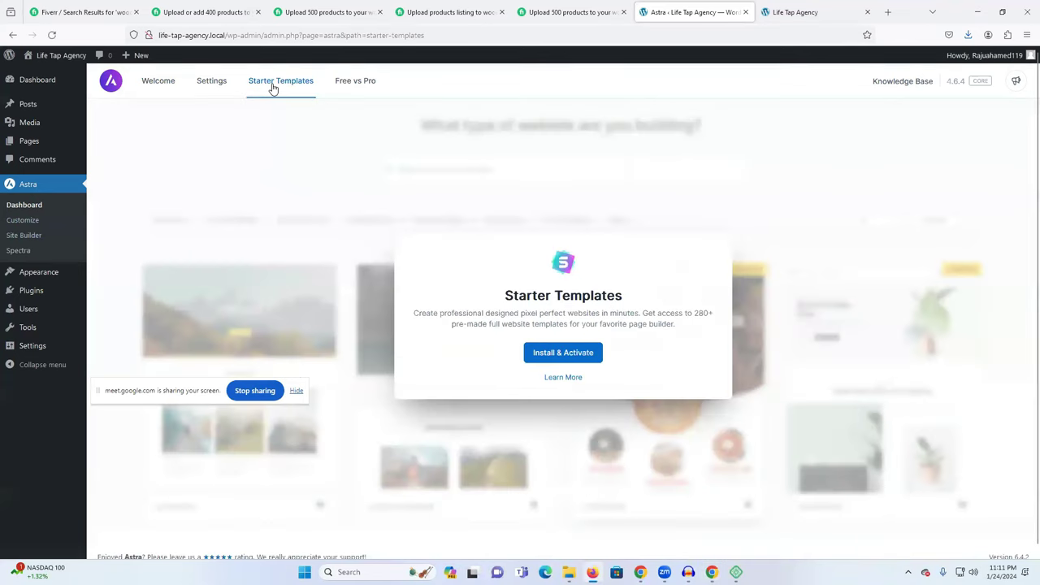
Step: Install and activate the Starter Templates plugin
click(568, 361)
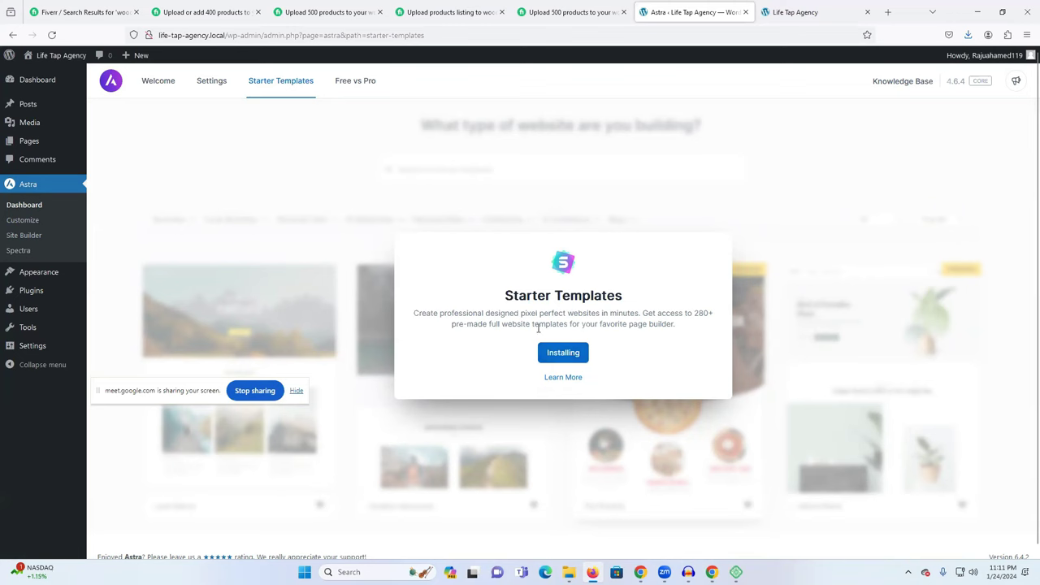
triple_click(546, 295)
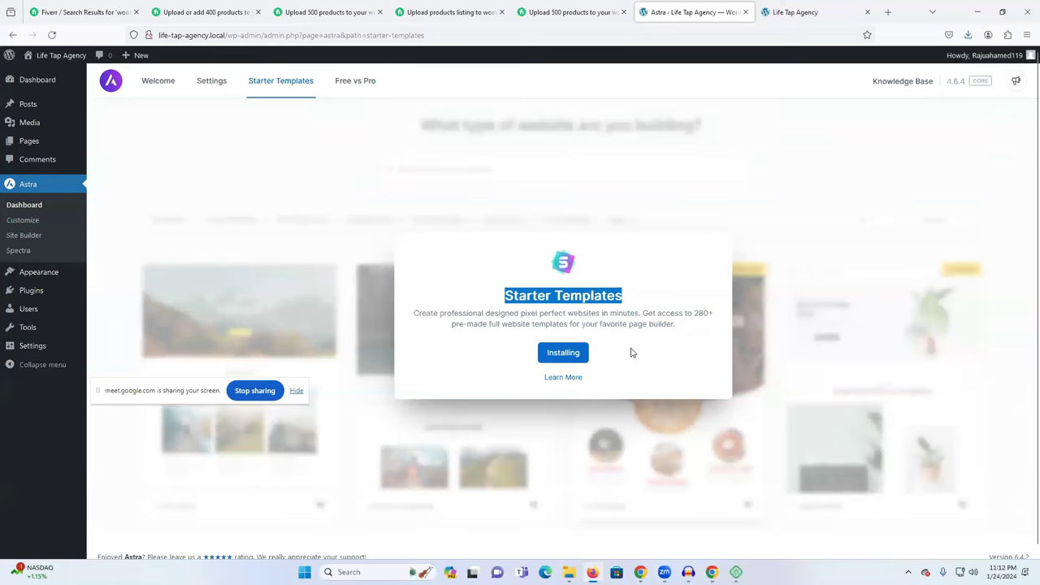
drag(690, 313, 699, 312)
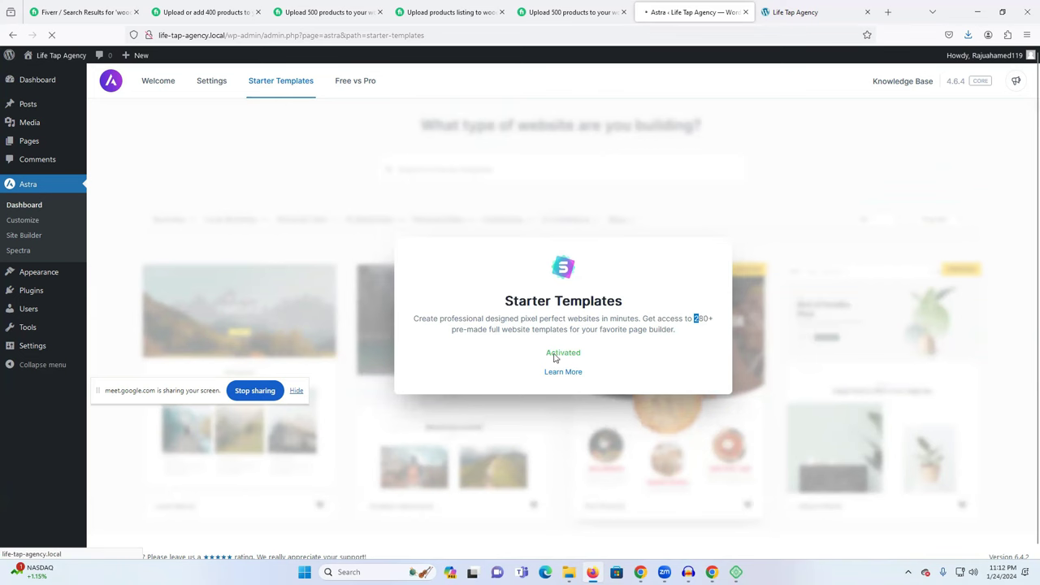
click(51, 39)
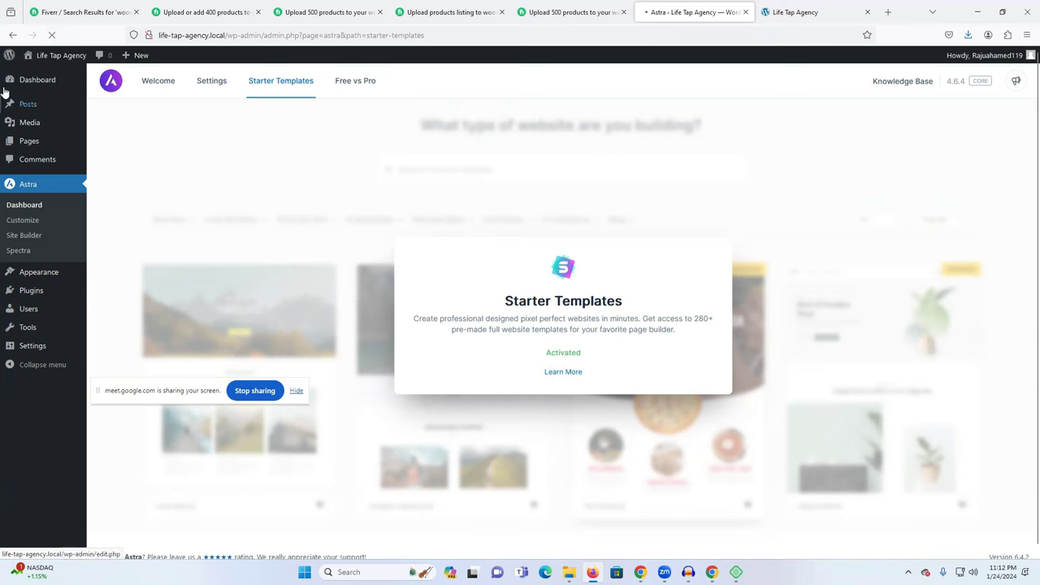
click(49, 36)
Step: Reload, choose Build with Templates, and select Elementor as the page builder
click(50, 36)
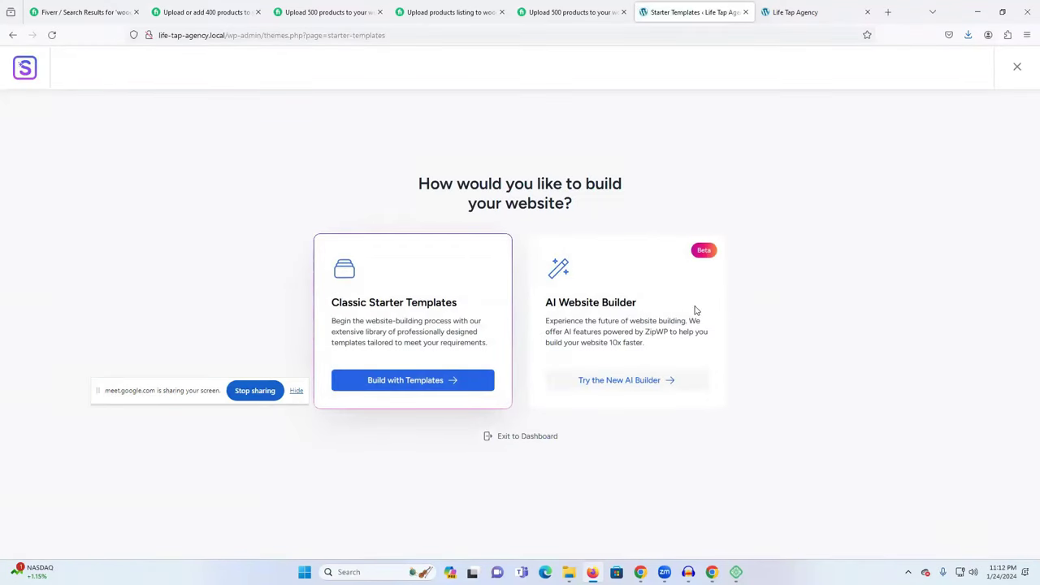
click(415, 387)
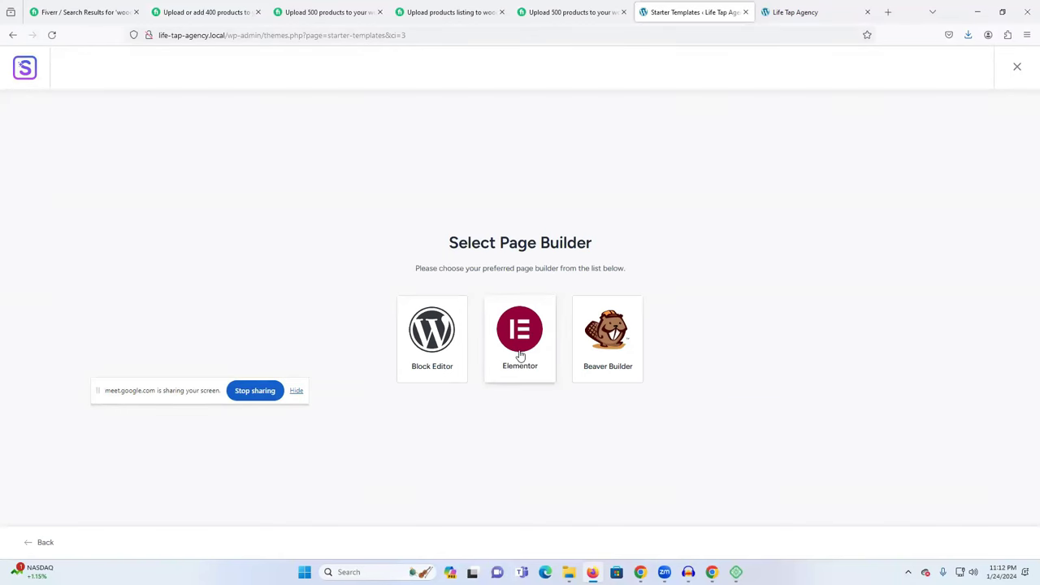
click(520, 355)
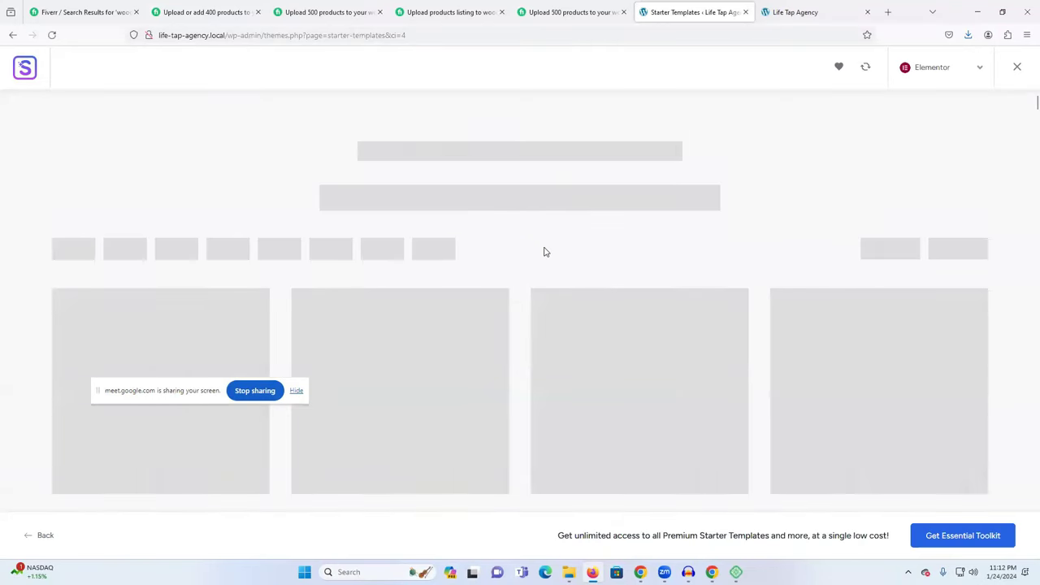
Step: Browse the Elementor starter template gallery and pick the Skin Cleanser Store template
scroll(659, 192, down, 3)
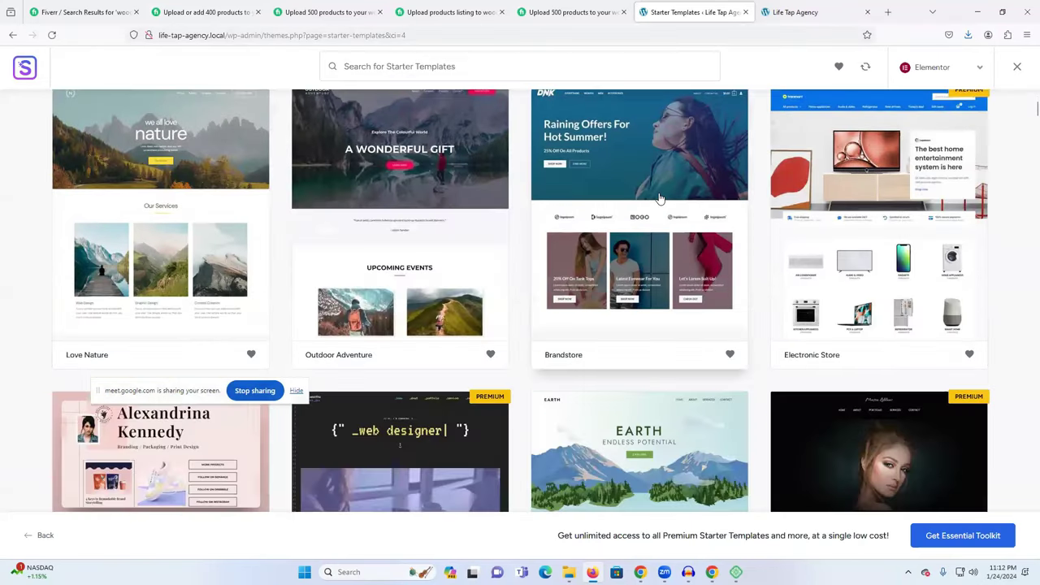
scroll(659, 198, up, 3)
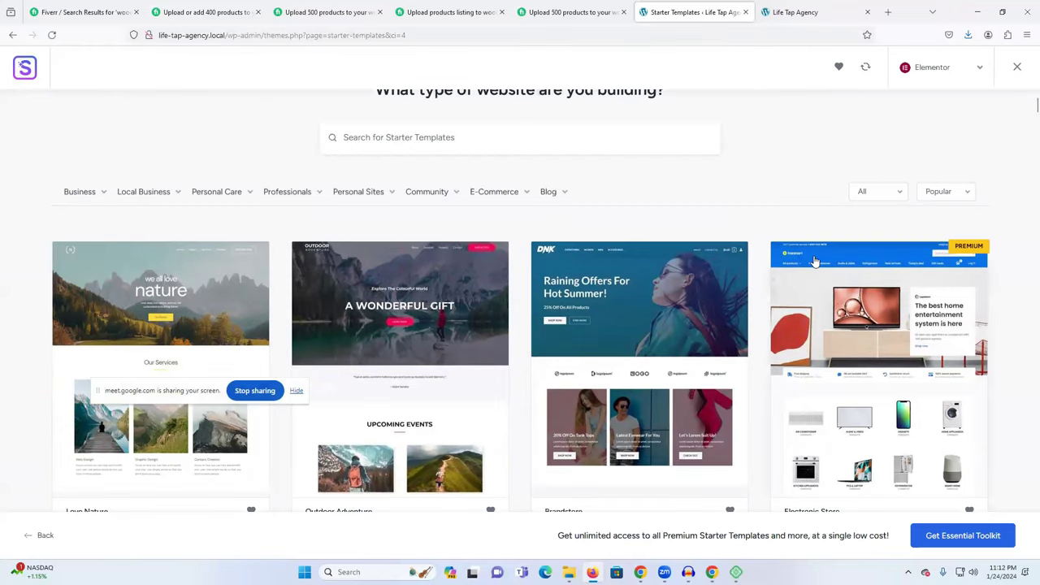
scroll(747, 344, down, 5)
scroll(746, 345, down, 6)
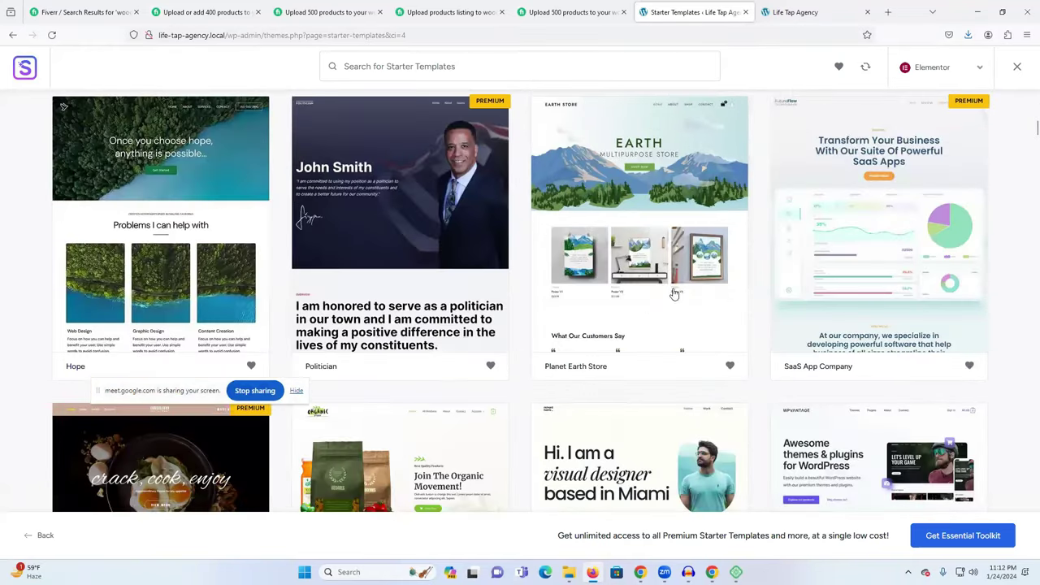
scroll(659, 290, down, 4)
scroll(662, 291, down, 4)
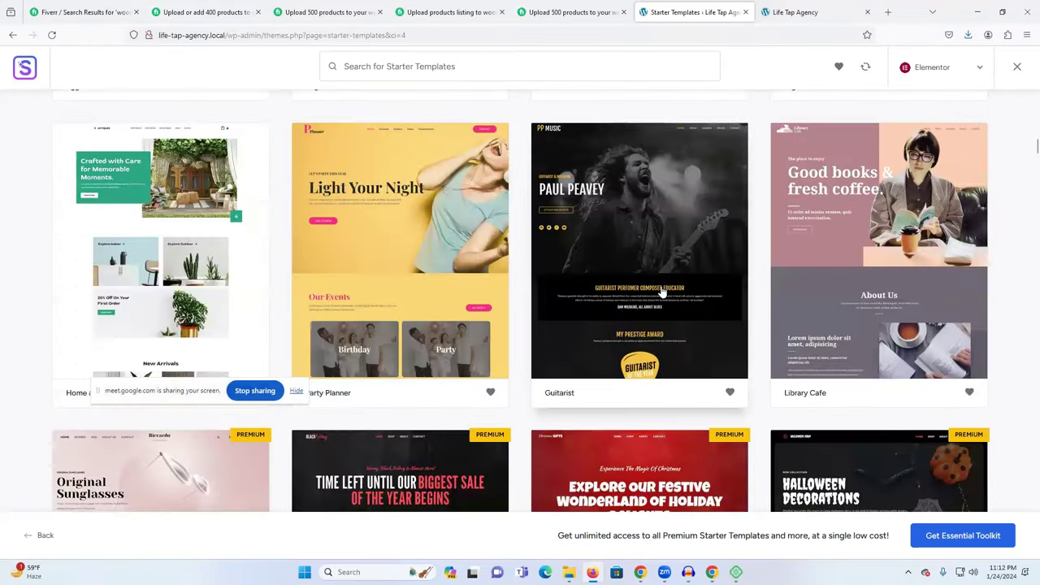
scroll(662, 291, down, 5)
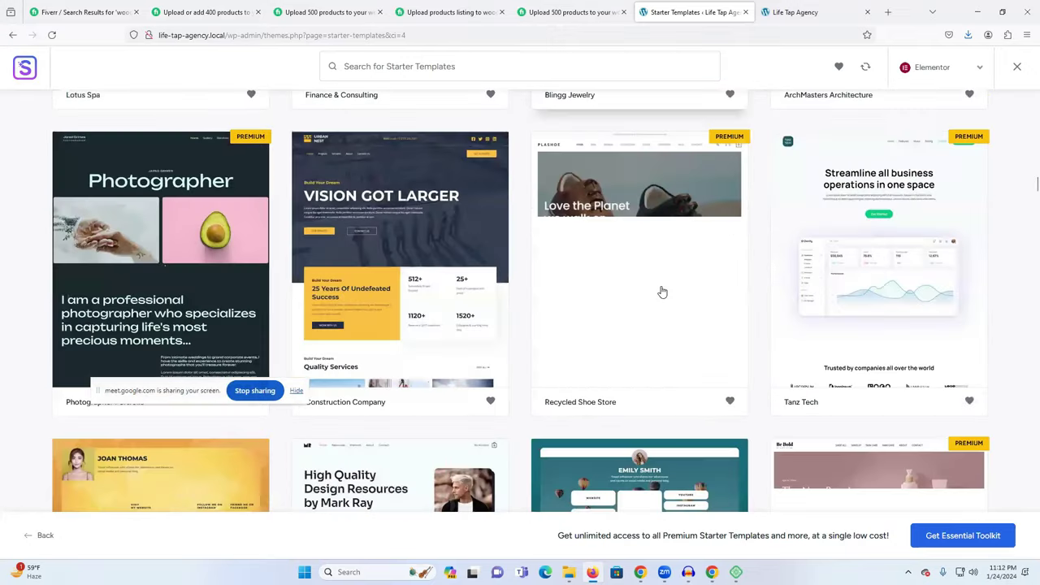
scroll(662, 291, down, 5)
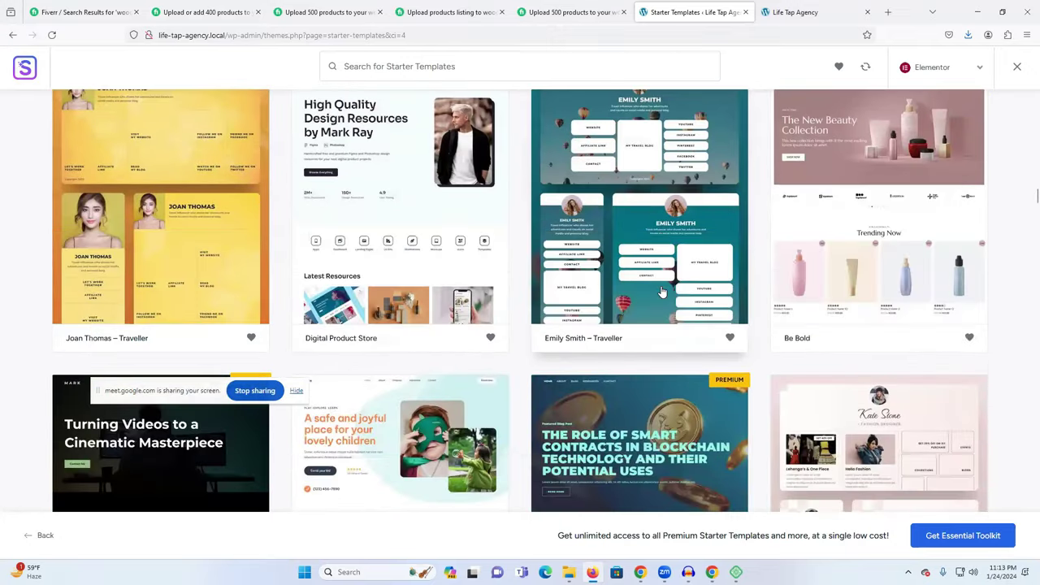
scroll(662, 292, down, 3)
scroll(662, 292, down, 4)
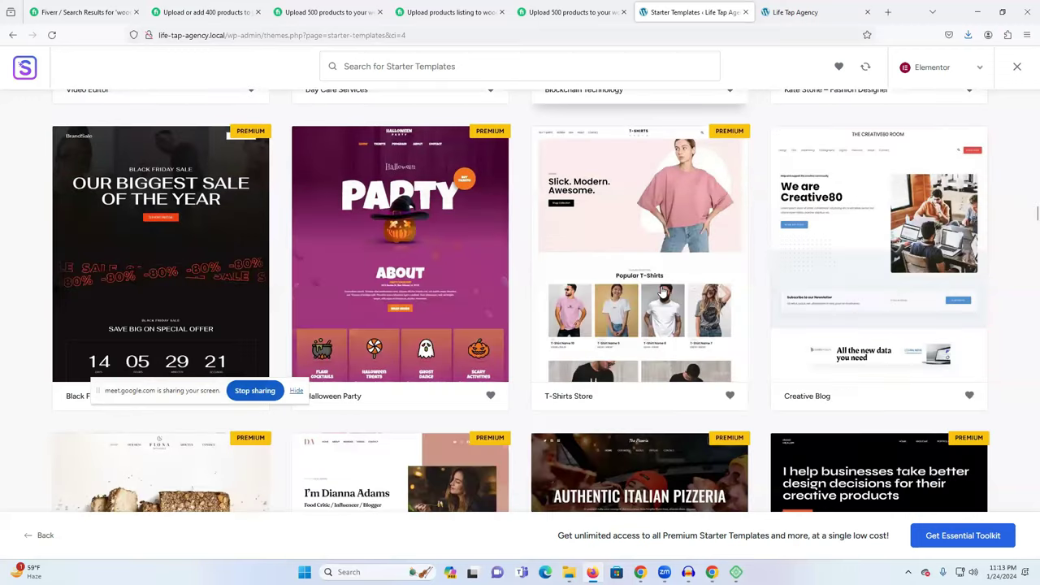
scroll(663, 291, down, 5)
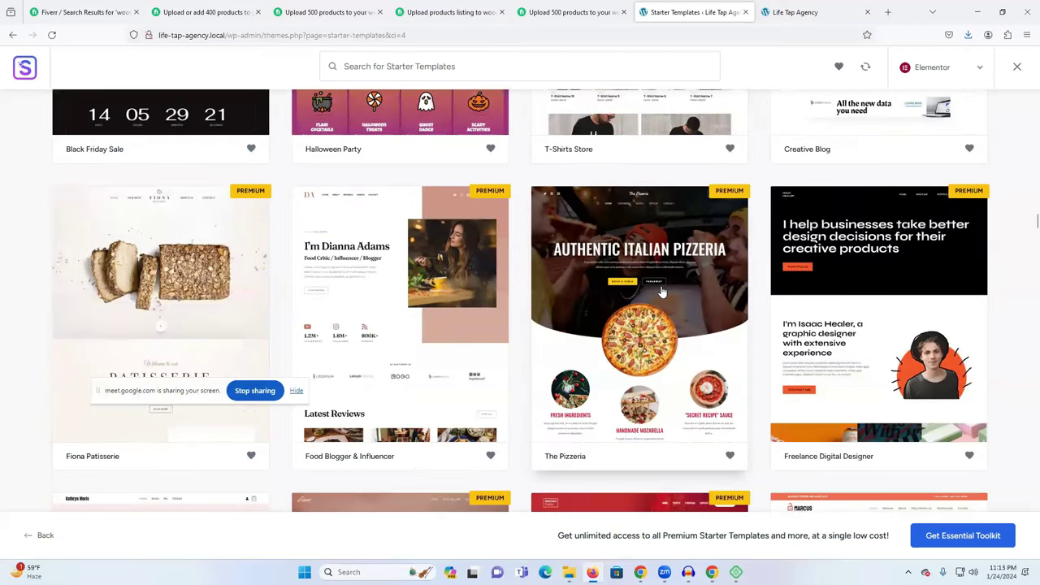
scroll(662, 292, down, 7)
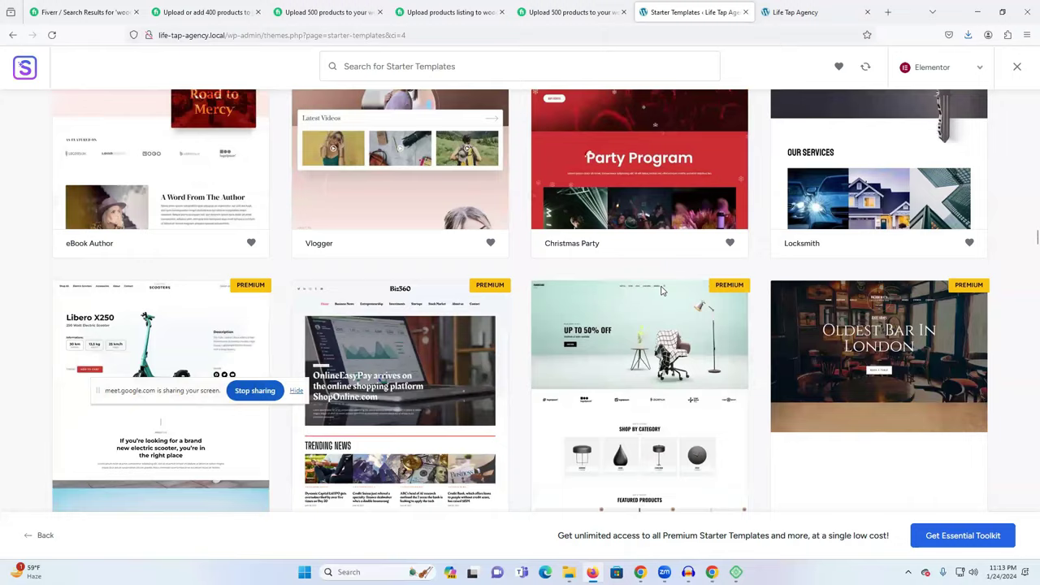
scroll(662, 292, up, 2)
scroll(662, 292, down, 4)
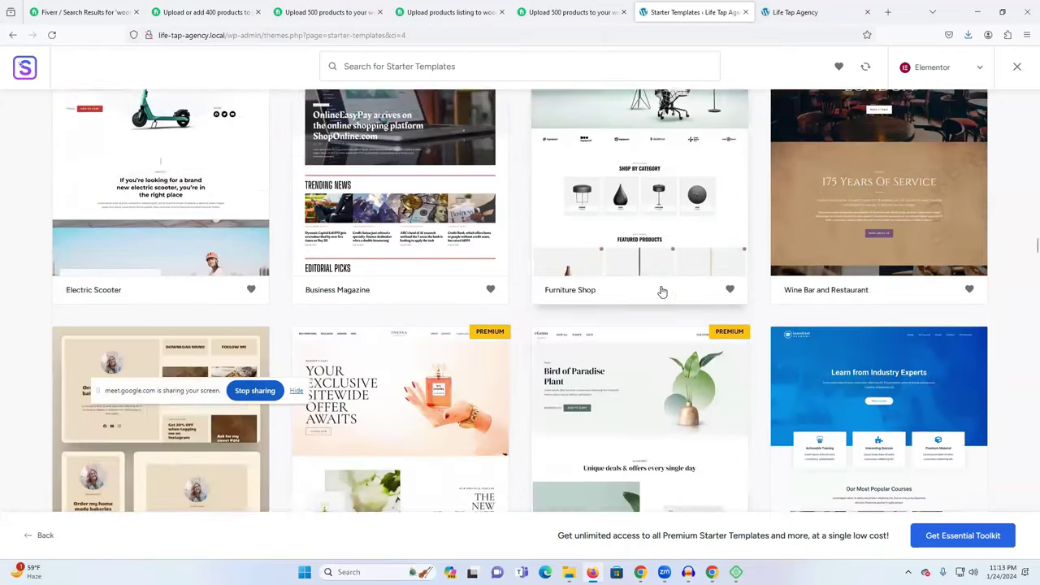
scroll(662, 292, down, 2)
scroll(662, 291, down, 4)
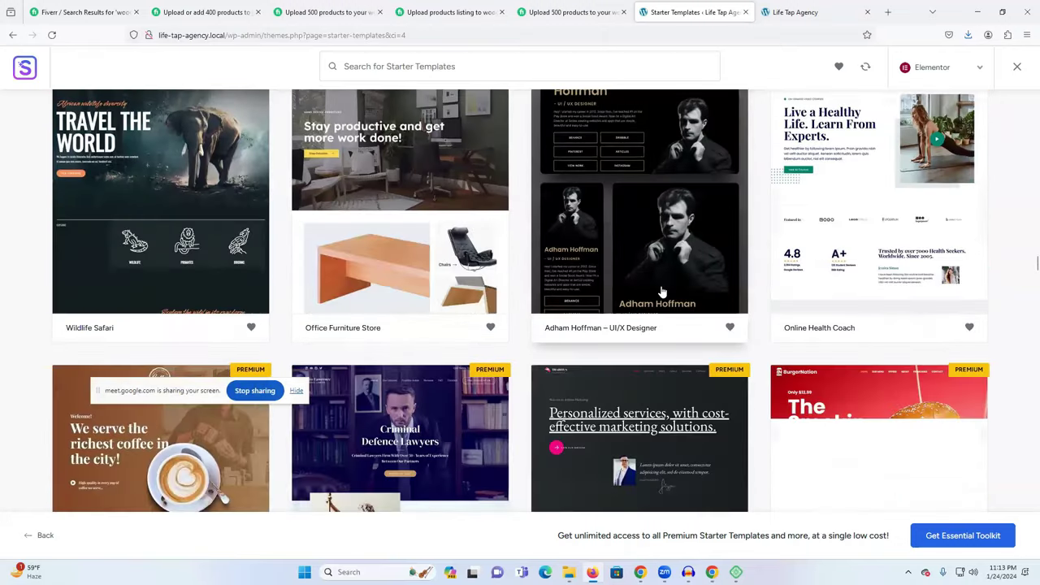
scroll(662, 292, up, 5)
scroll(469, 295, up, 1)
scroll(468, 339, down, 2)
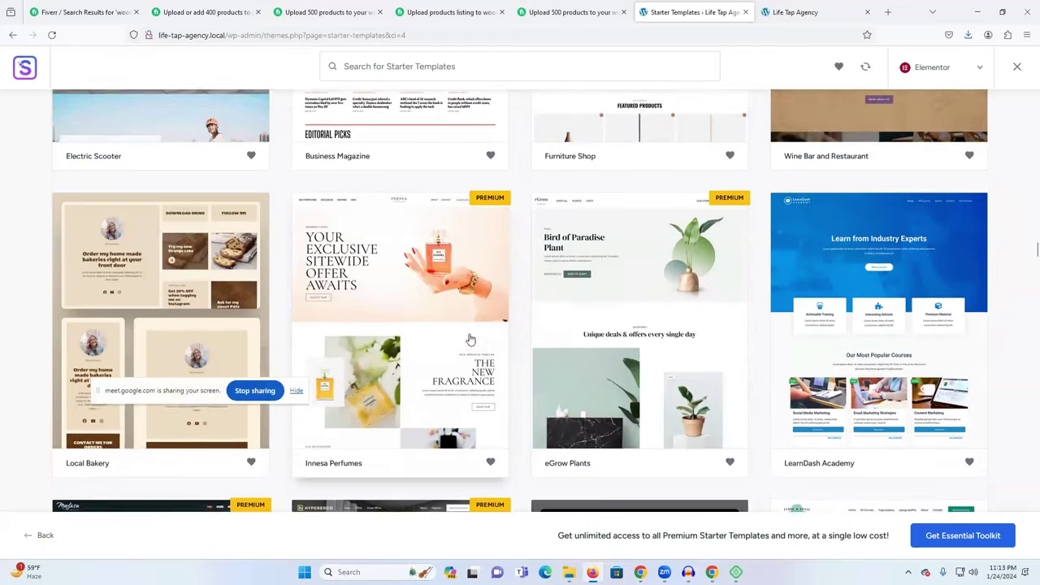
scroll(531, 248, down, 3)
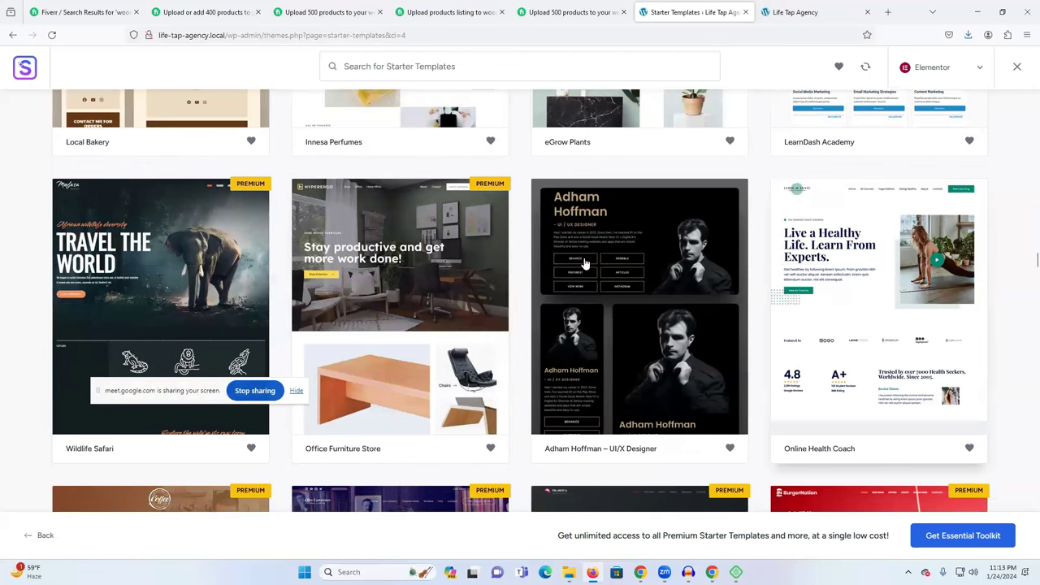
scroll(768, 276, down, 2)
scroll(768, 276, down, 5)
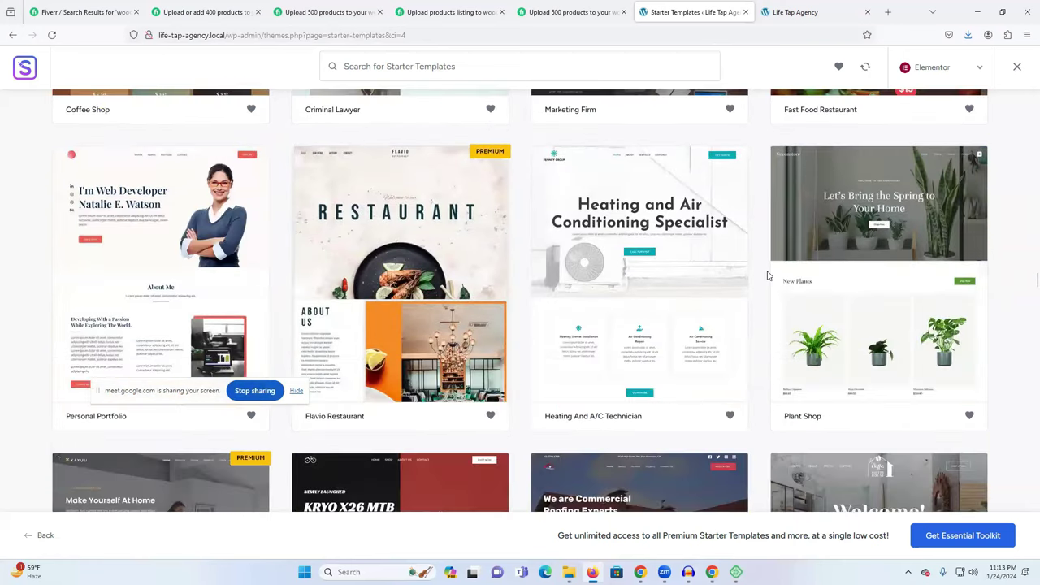
scroll(768, 276, down, 4)
scroll(767, 276, down, 7)
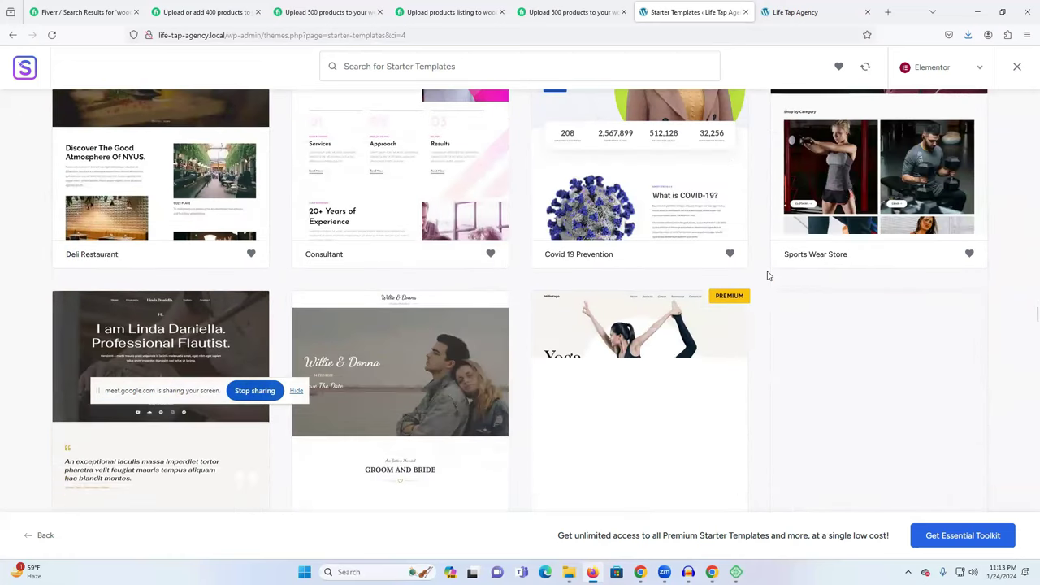
scroll(768, 276, down, 3)
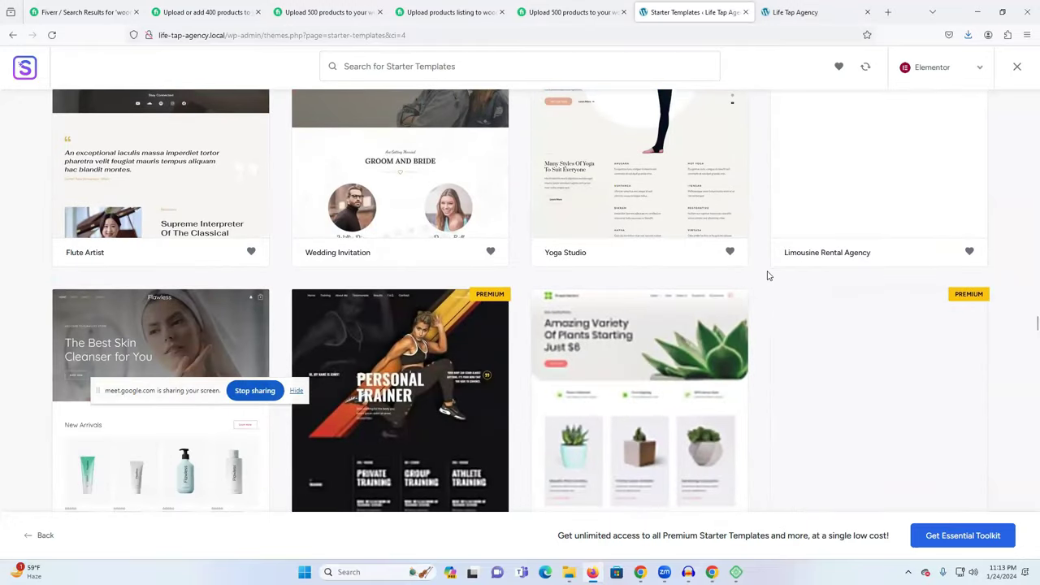
scroll(771, 273, down, 1)
scroll(160, 224, down, 2)
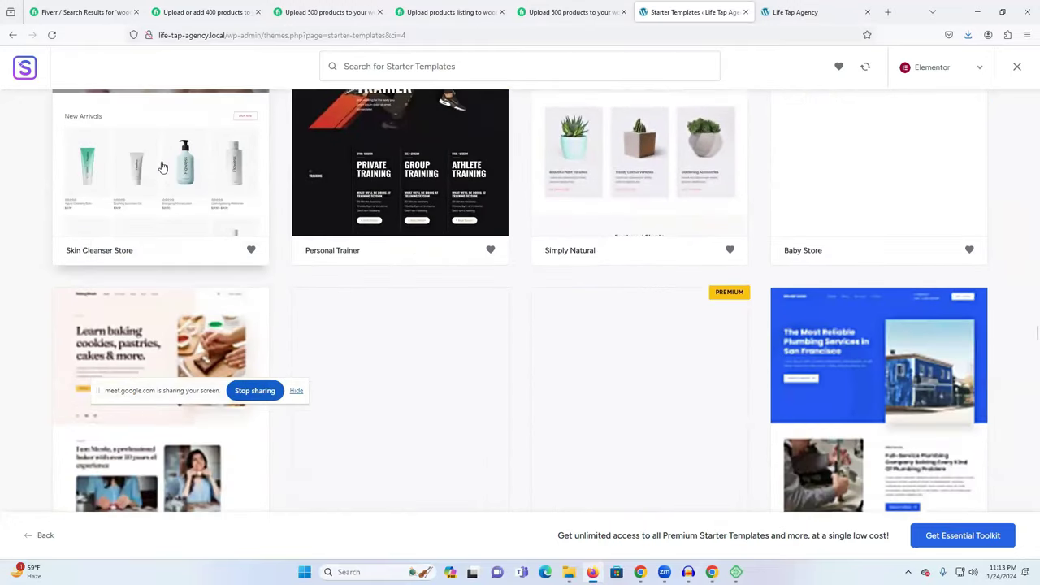
scroll(162, 166, up, 2)
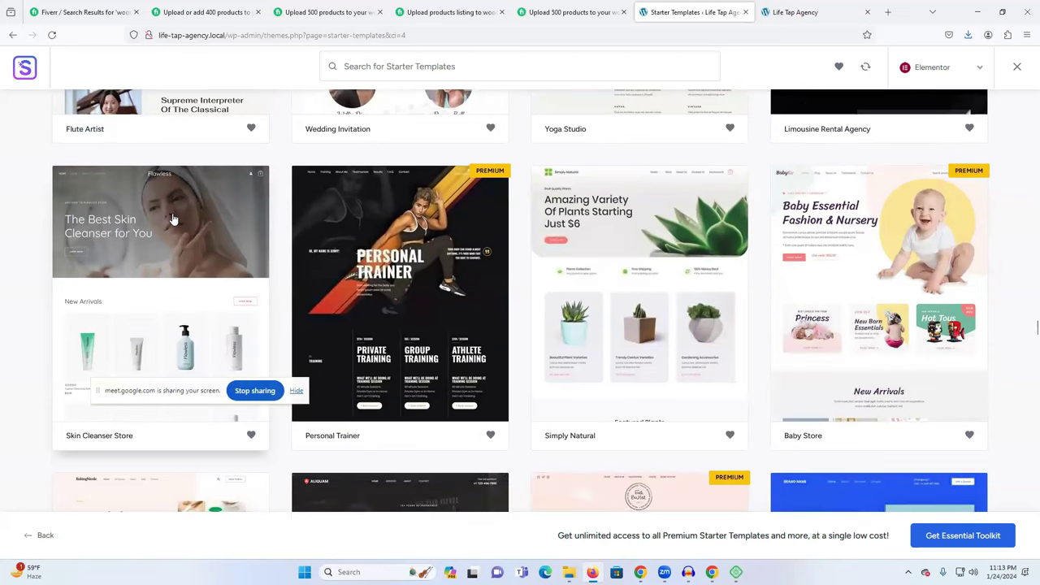
click(173, 220)
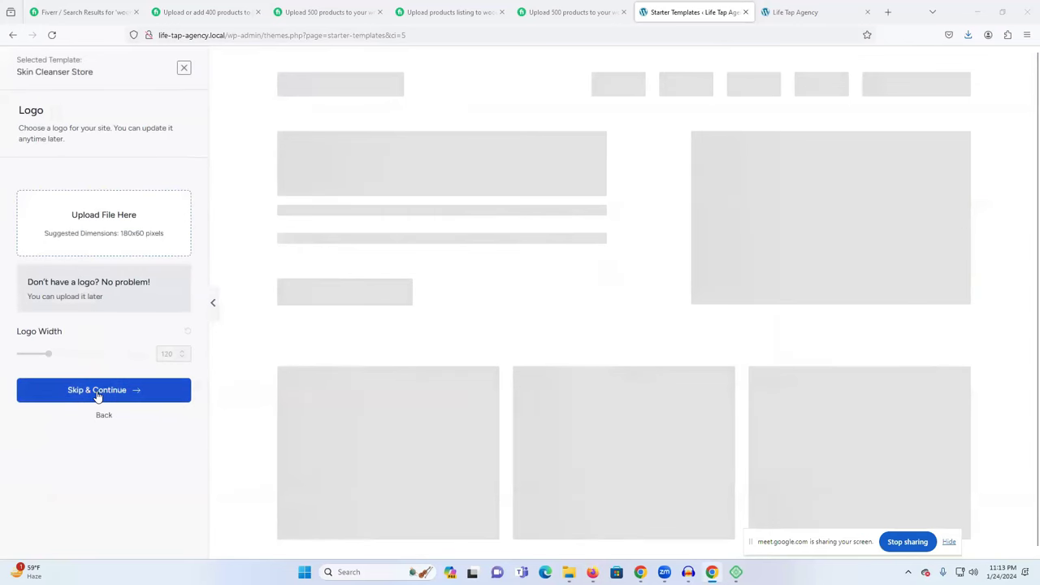
Step: Skip the logo and continue with the default colours and Quicksand fonts
click(109, 396)
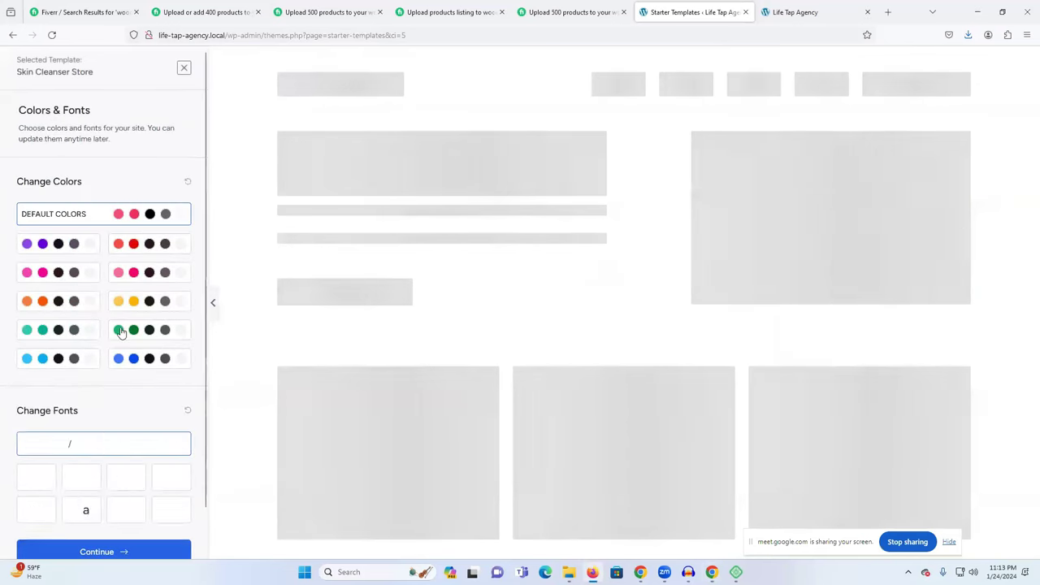
click(792, 12)
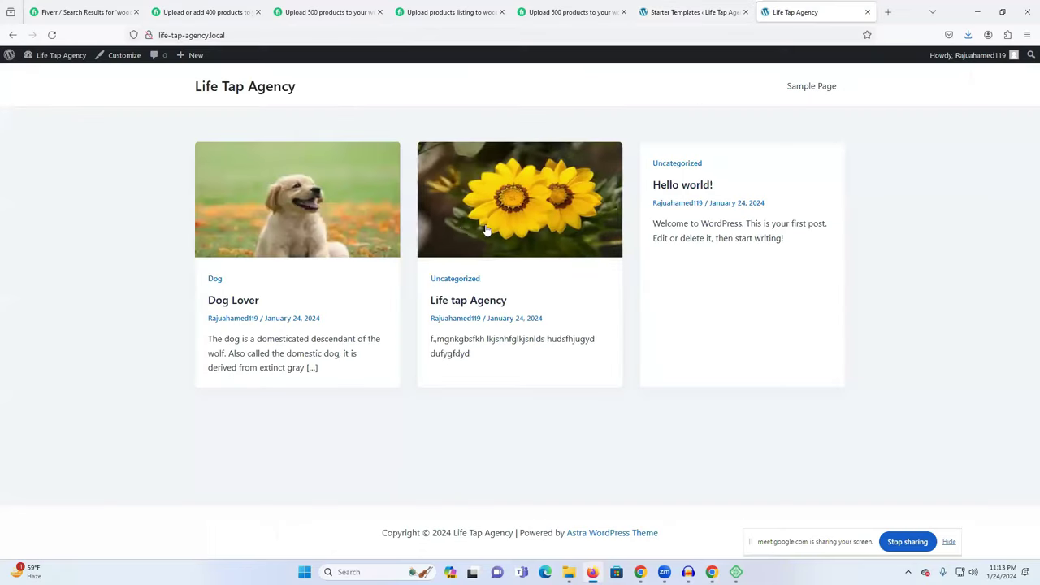
click(653, 15)
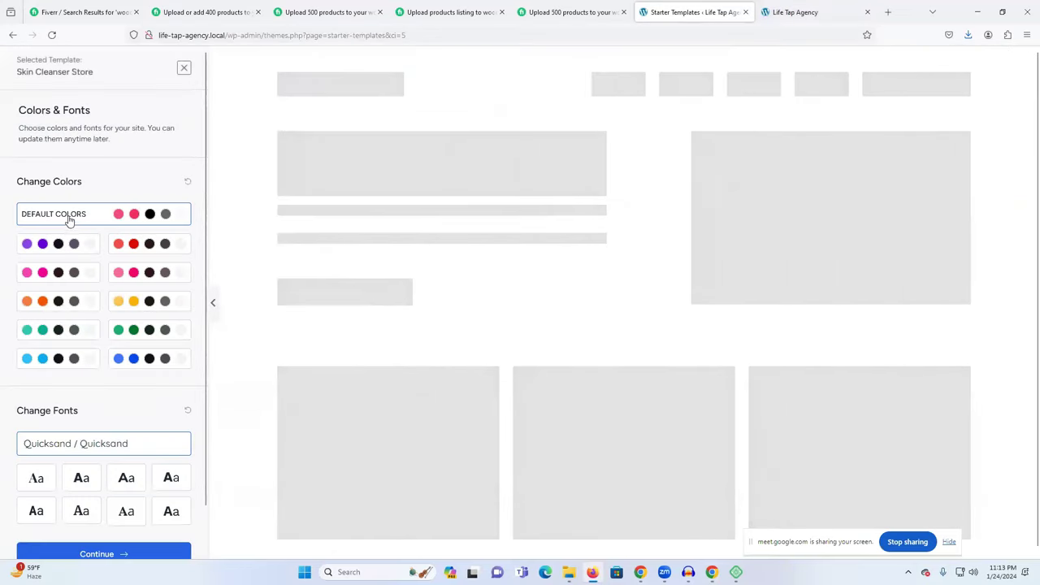
scroll(127, 367, down, 2)
click(804, 12)
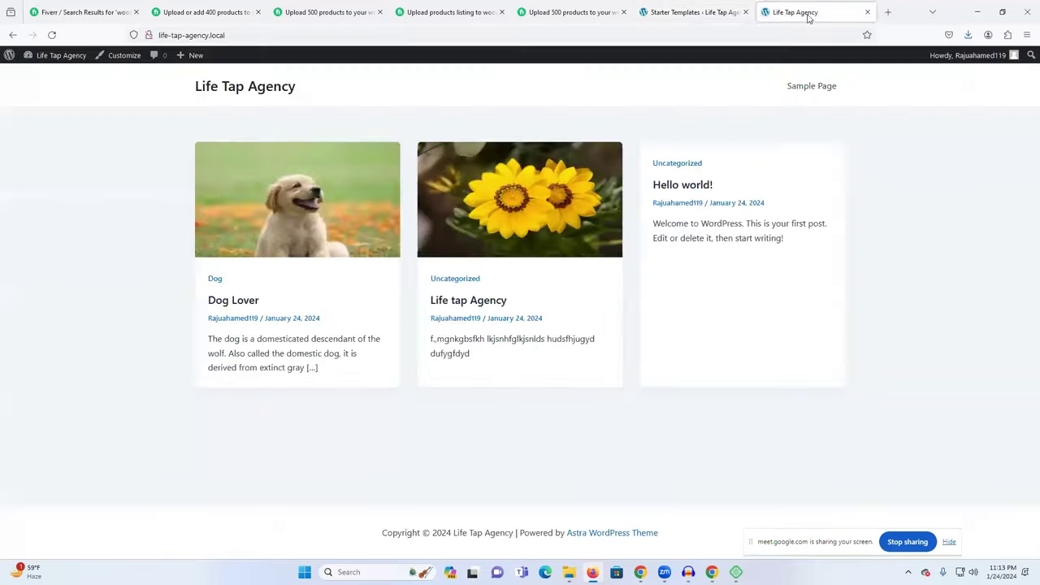
key(ctrl+shift+Tab)
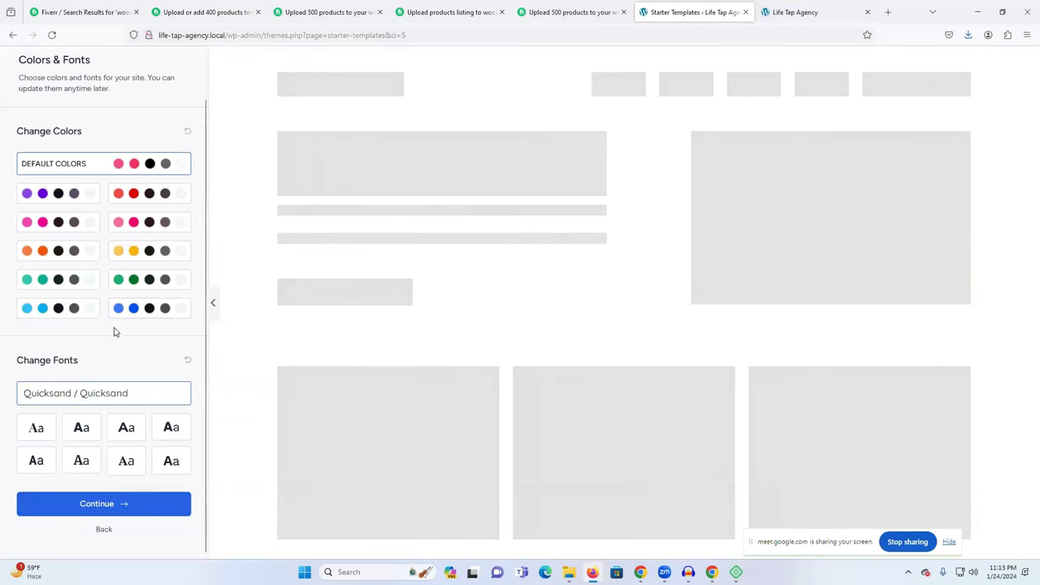
key(Return)
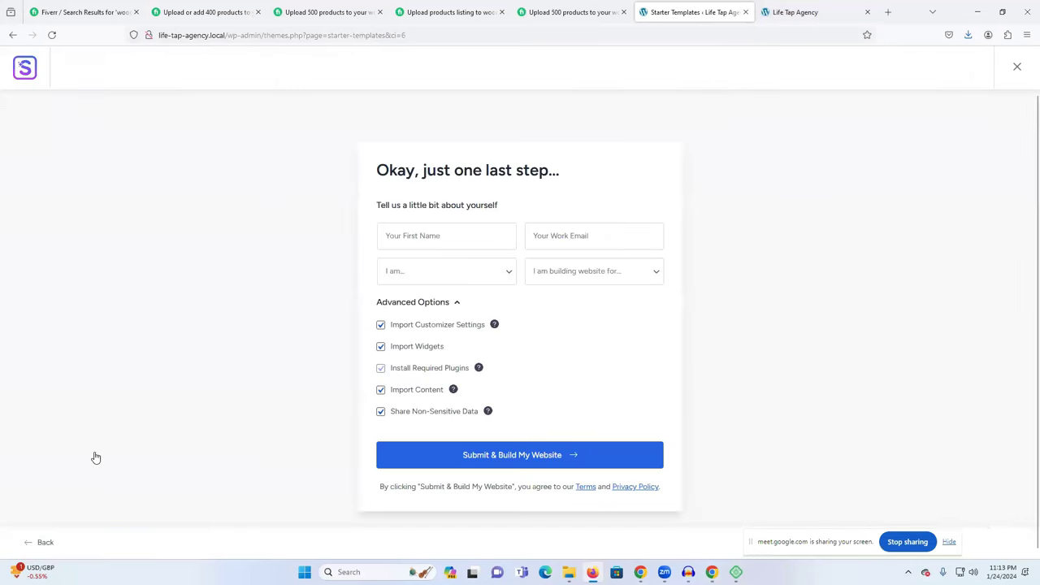
Step: Fill in the first name from a saved entry and submit to build the website
click(447, 230)
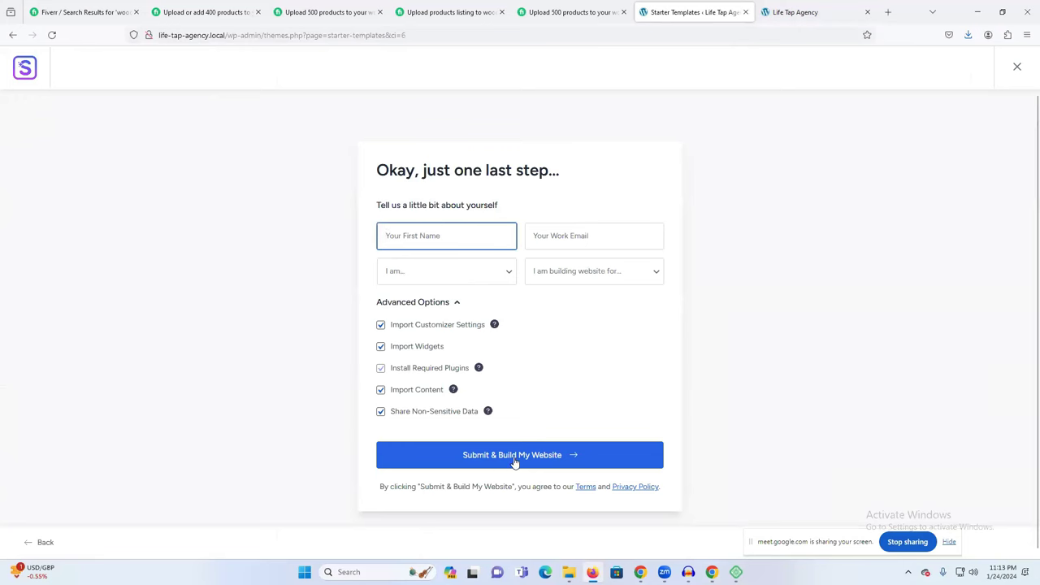
click(416, 234)
click(398, 256)
click(561, 239)
click(511, 456)
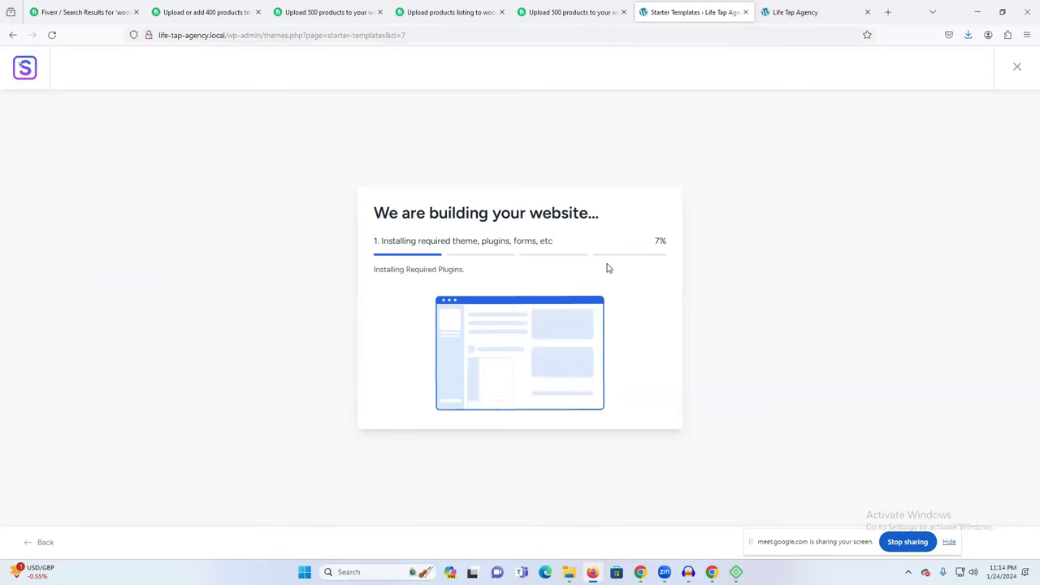
Step: Reload the live site while the build runs, checking progress reaches 11%
drag(655, 240, 674, 246)
click(829, 11)
right_click(146, 172)
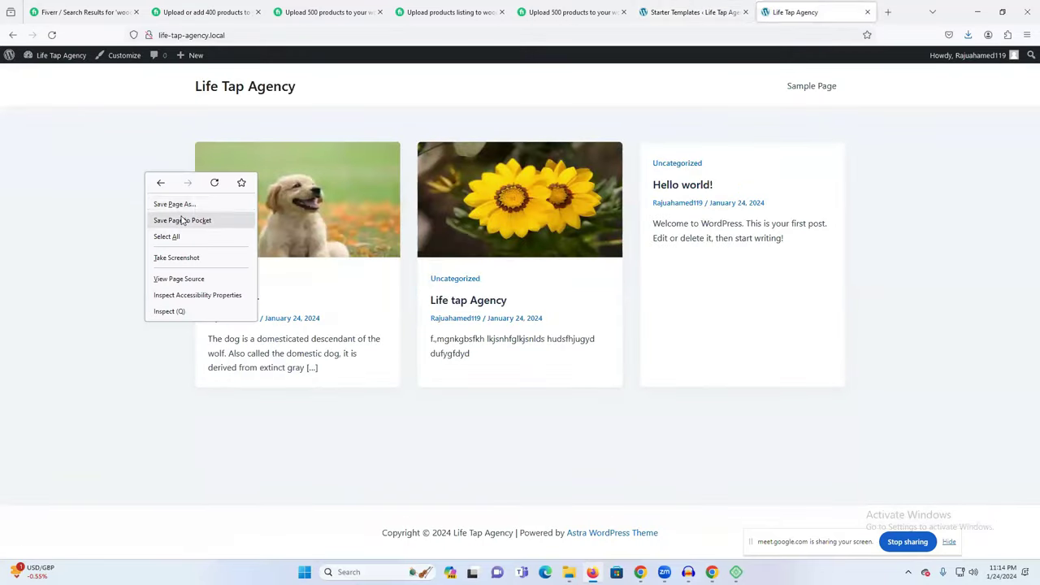
click(215, 182)
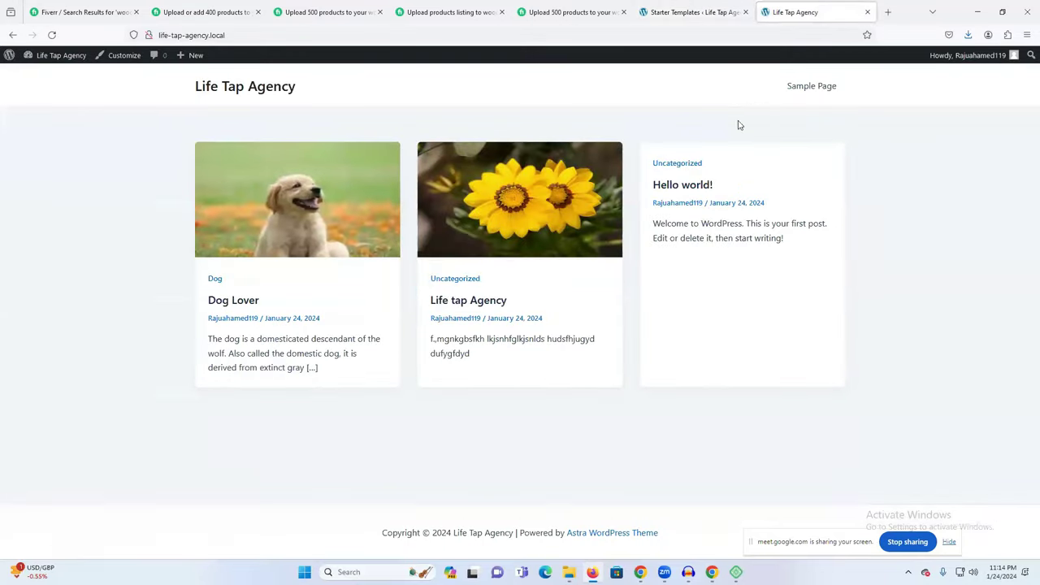
click(707, 13)
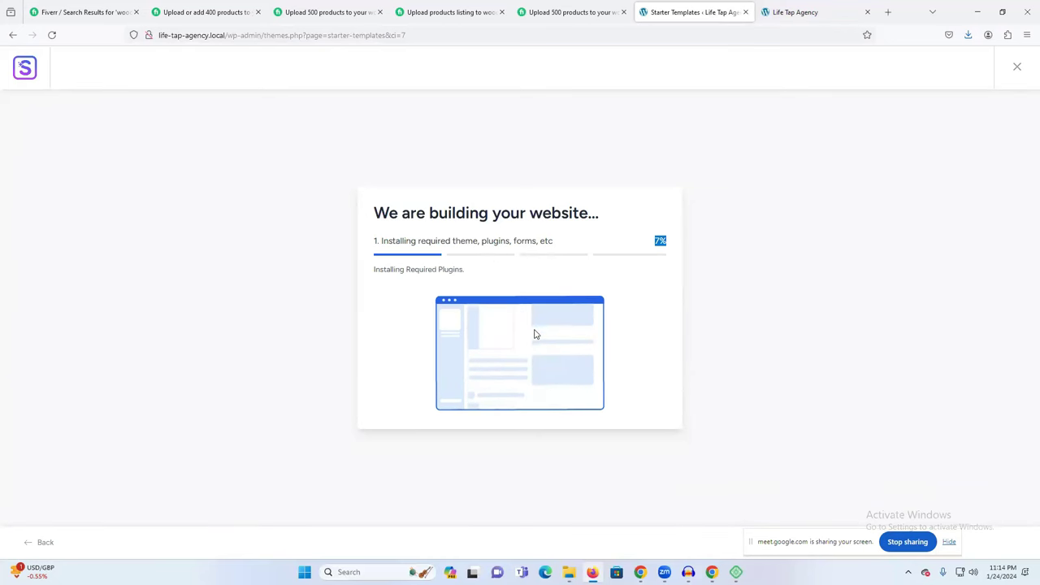
click(812, 13)
click(227, 91)
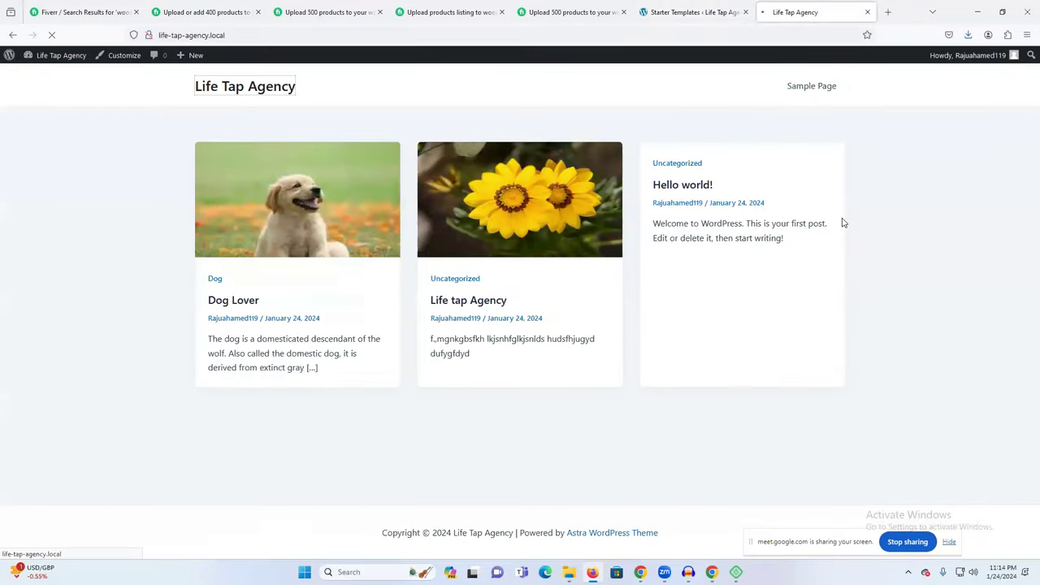
click(706, 10)
click(795, 10)
click(728, 10)
click(812, 11)
click(737, 10)
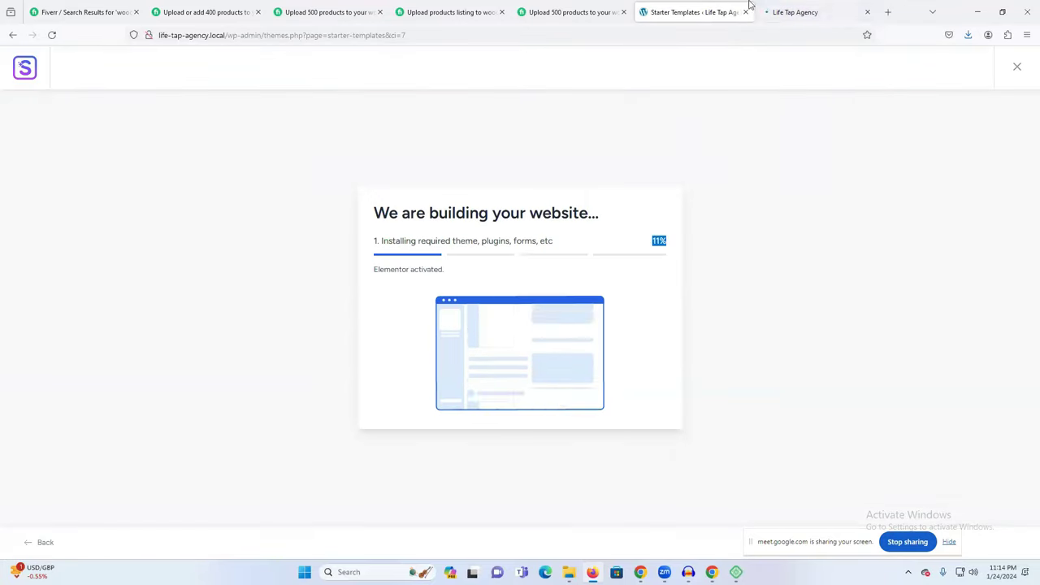
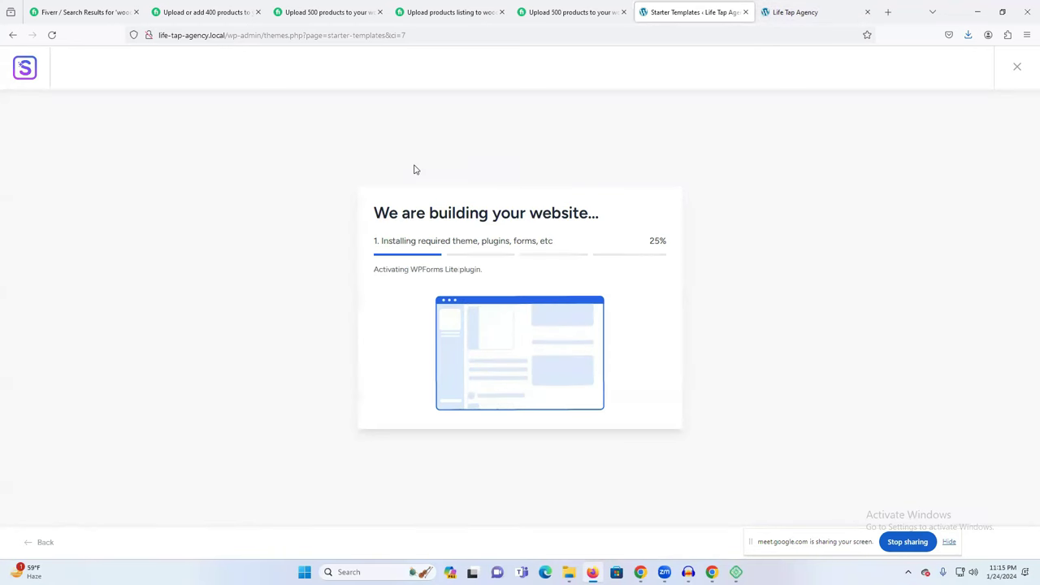
Step: Let the importer reach step 4, Finalizing last few settings, then show the Life Tap Agency homepage
drag(376, 210, 588, 215)
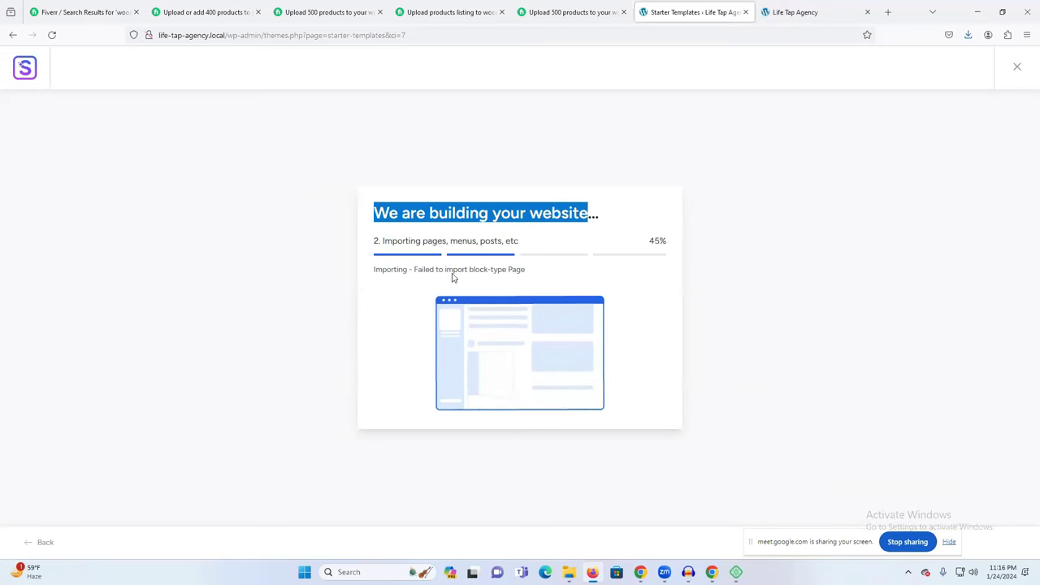
double_click(655, 240)
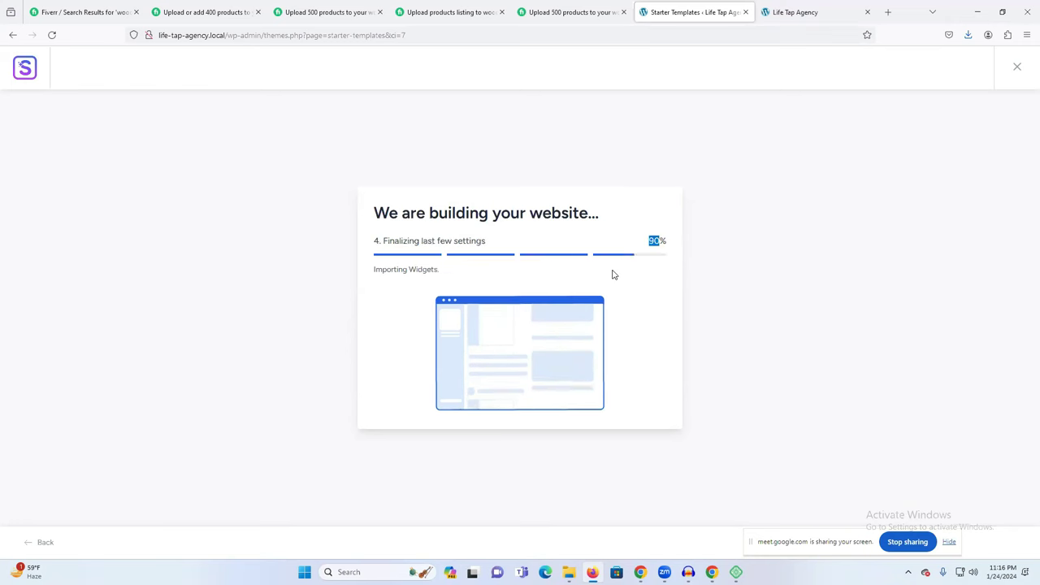
click(809, 10)
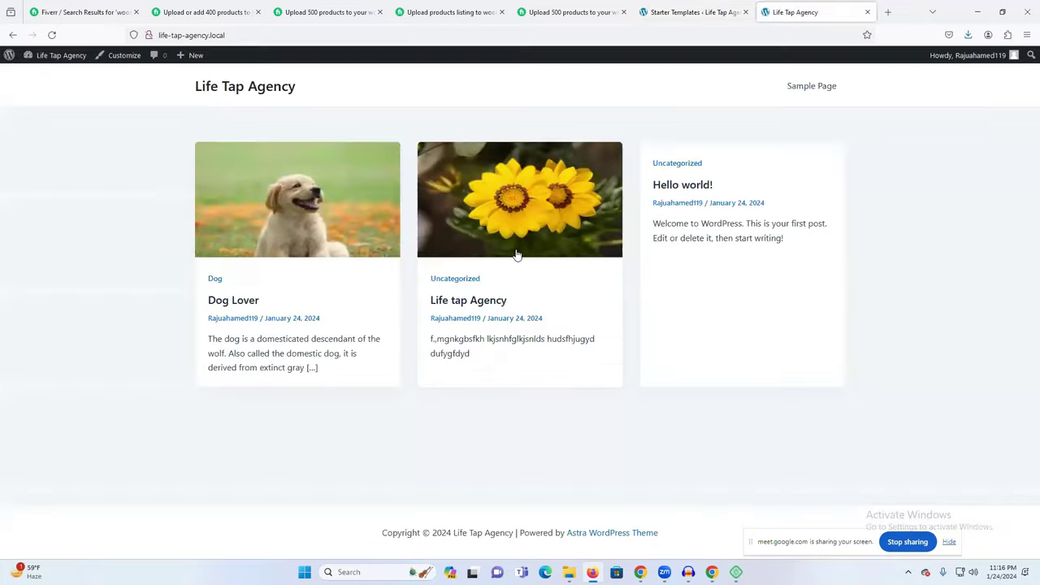
Step: Reload the site tab and check the template import's progress
right_click(122, 148)
click(190, 158)
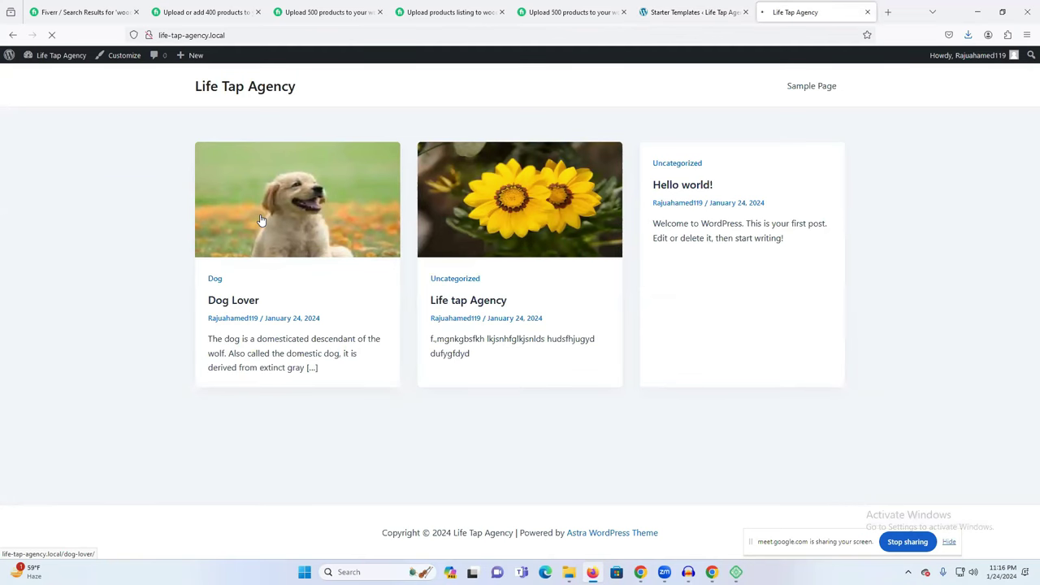
click(705, 12)
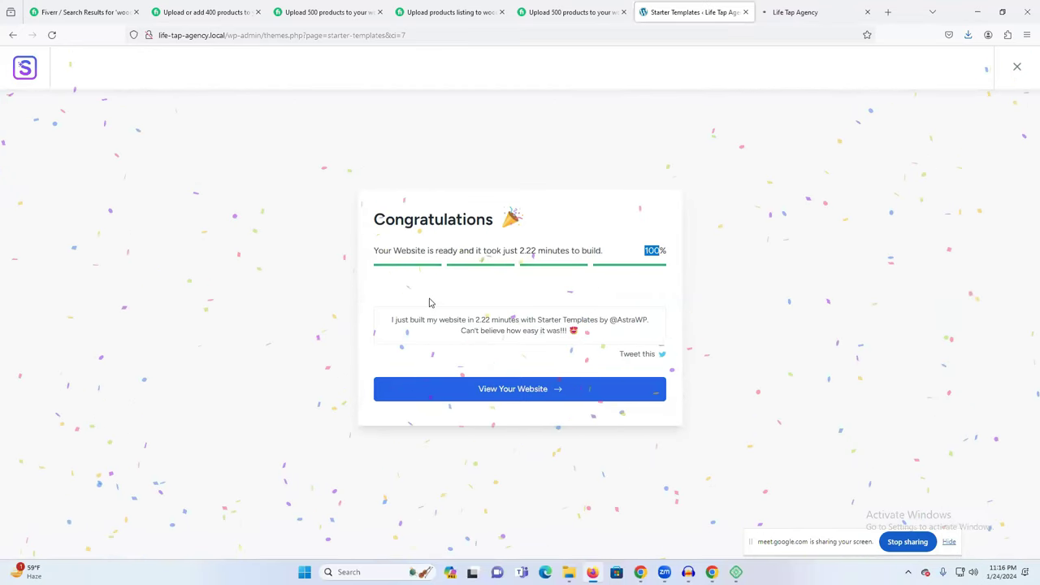
click(781, 5)
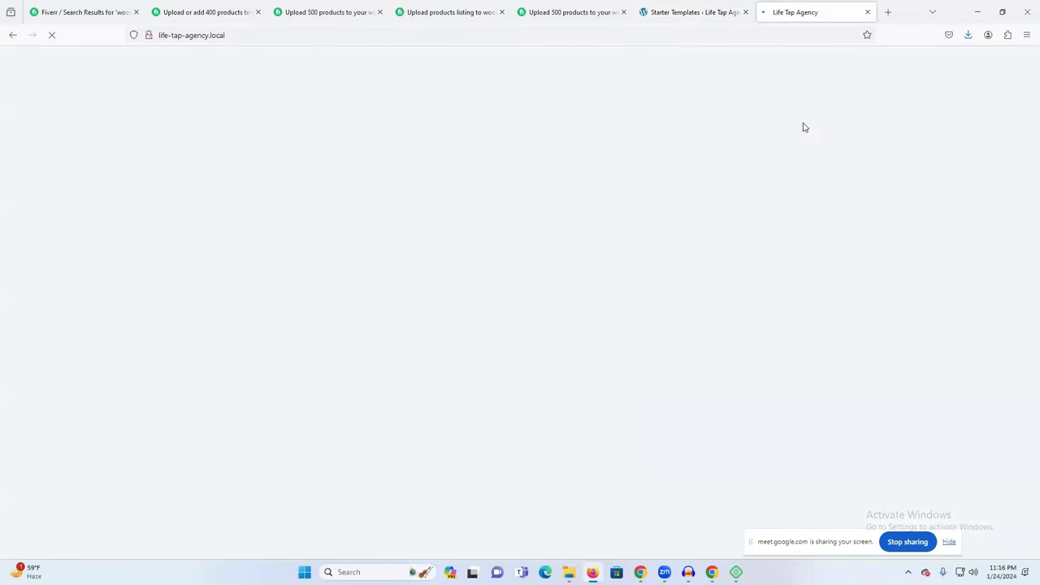
click(727, 10)
Step: Open the finished website from the import screen and close the duplicate tab
click(544, 390)
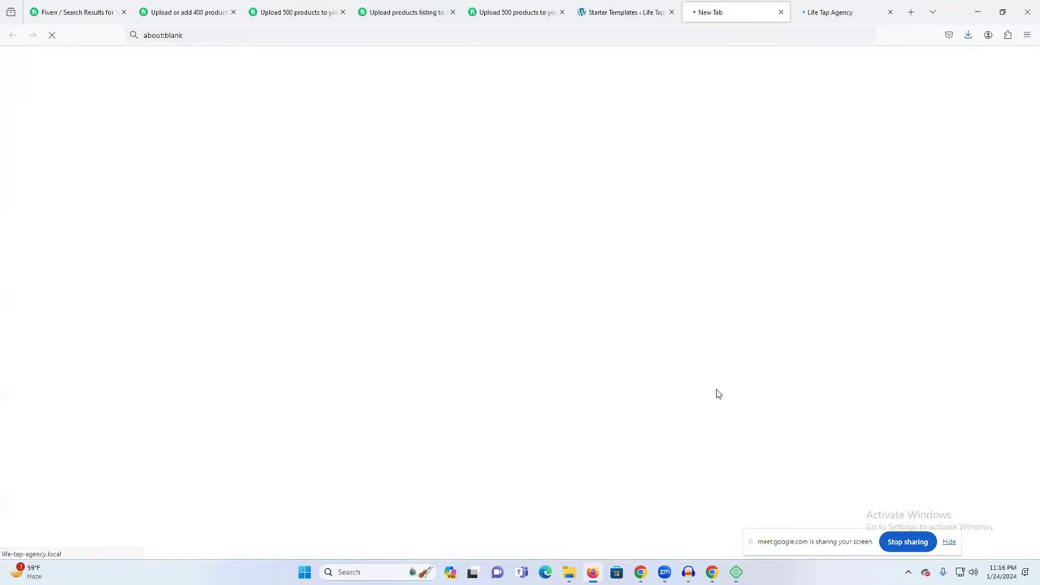
click(845, 12)
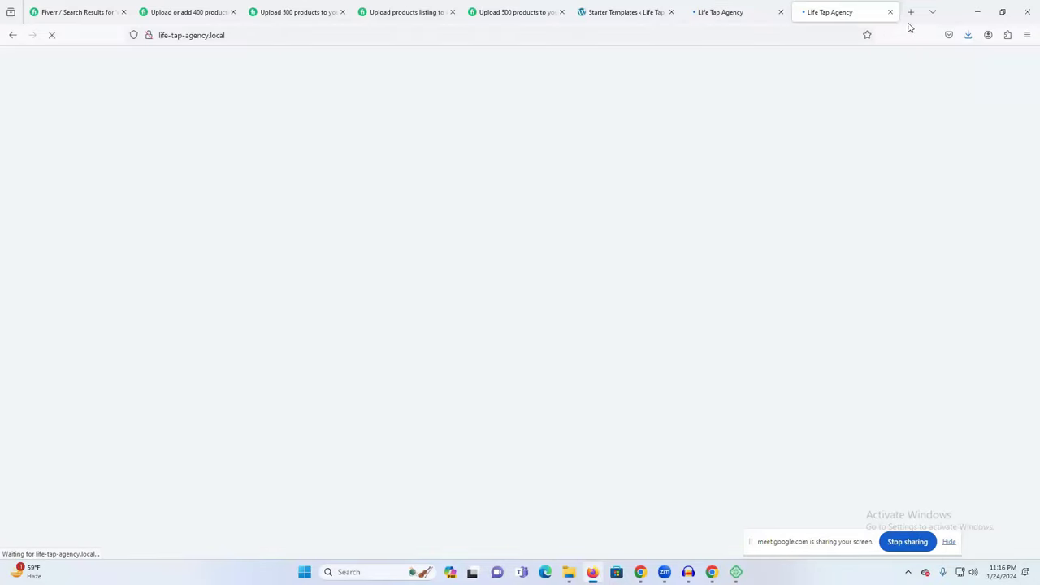
click(889, 12)
Step: Scroll through the Flawless skincare homepage, then return to the Starter Templates tab
scroll(787, 252, down, 3)
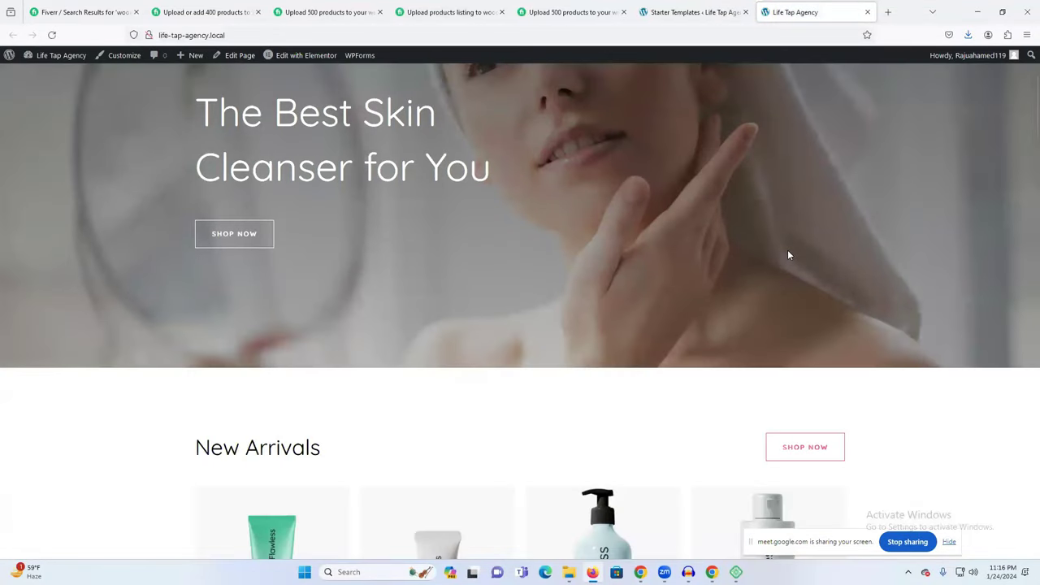
scroll(788, 255, down, 15)
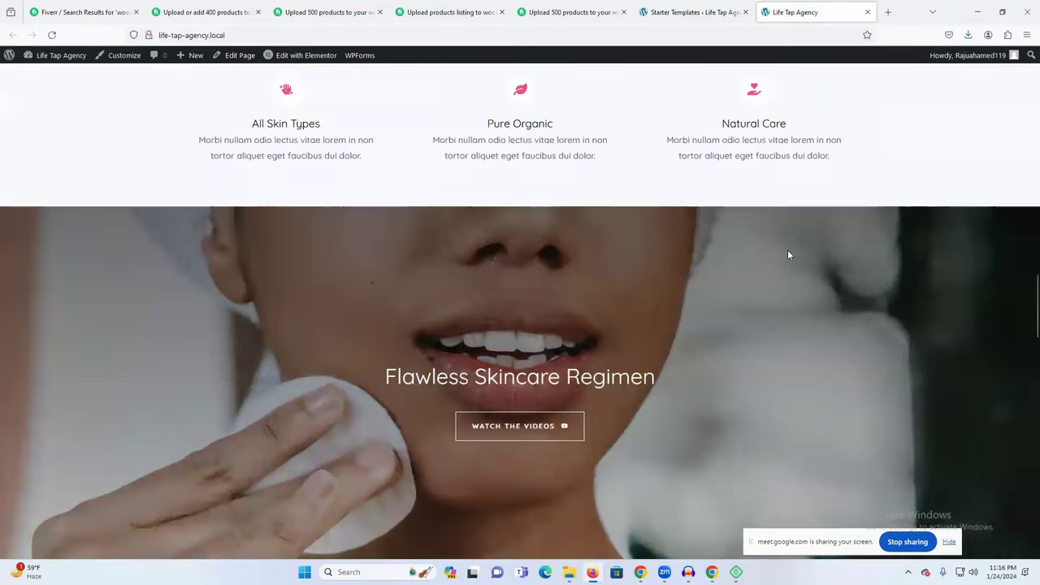
scroll(787, 255, down, 10)
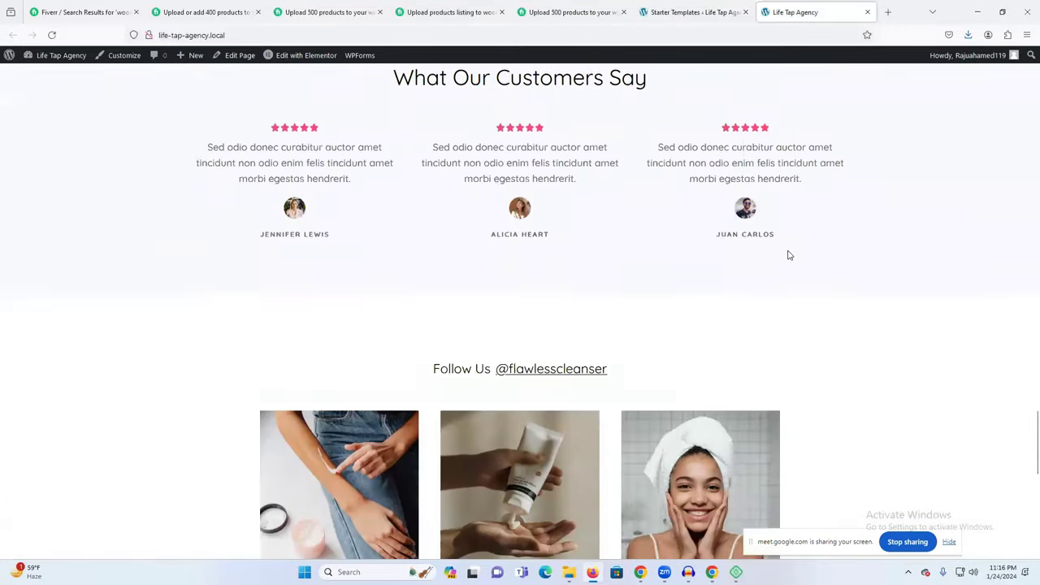
scroll(787, 255, down, 6)
scroll(878, 291, up, 18)
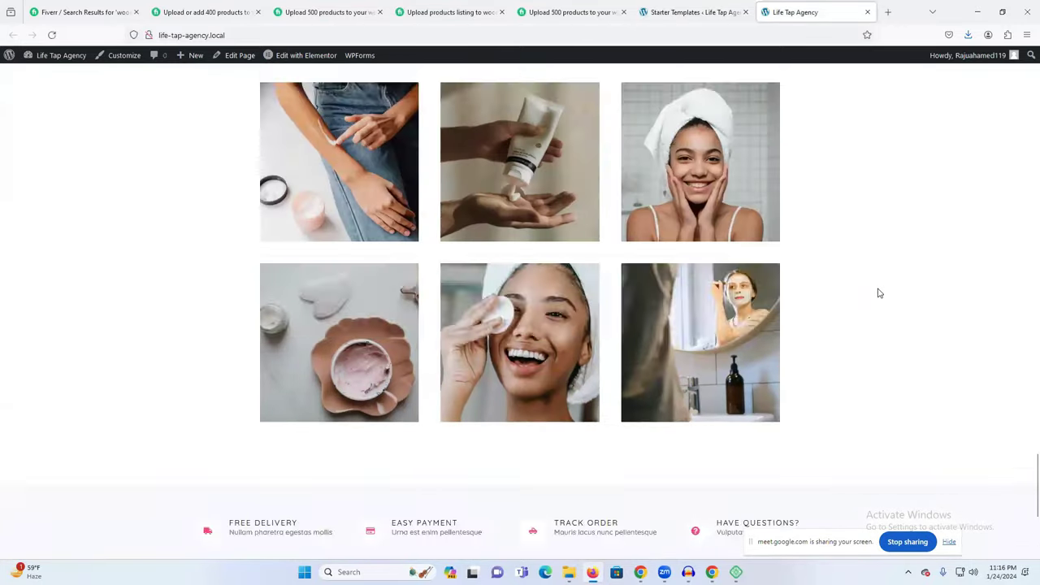
scroll(878, 293, up, 8)
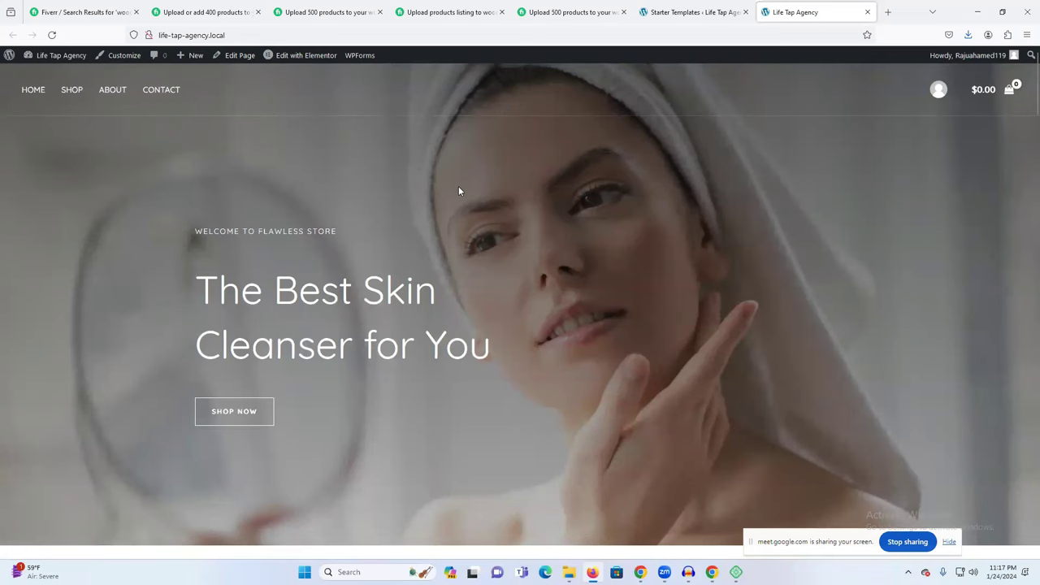
scroll(459, 191, down, 2)
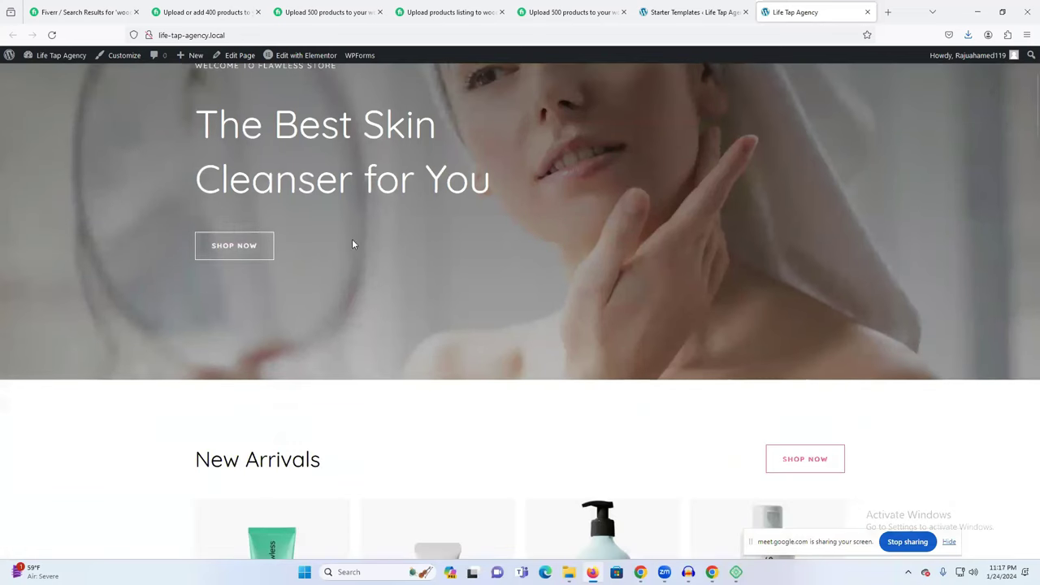
scroll(325, 260, down, 3)
scroll(689, 238, down, 3)
scroll(723, 297, up, 3)
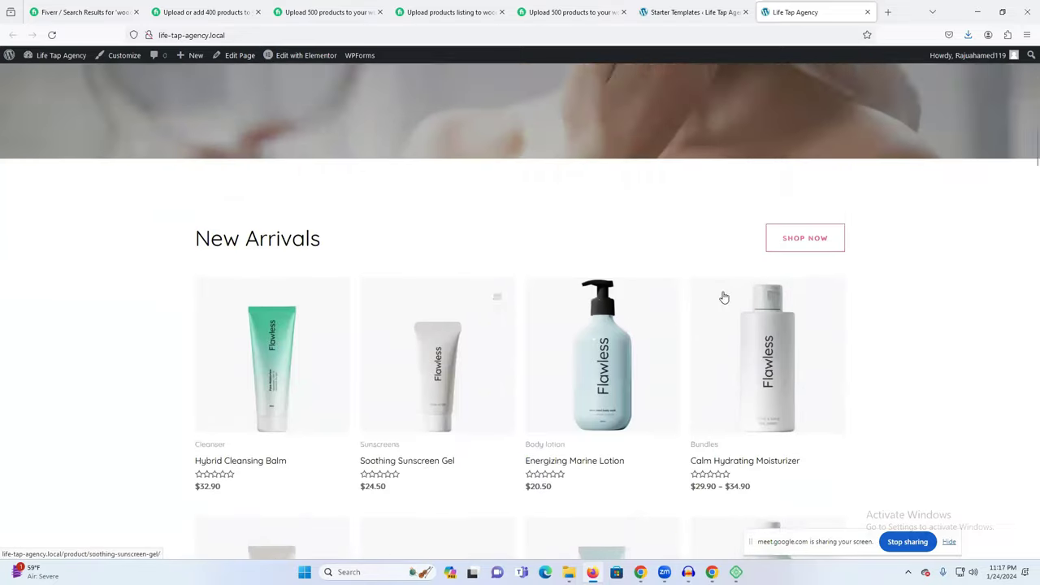
scroll(683, 268, up, 5)
scroll(525, 225, down, 10)
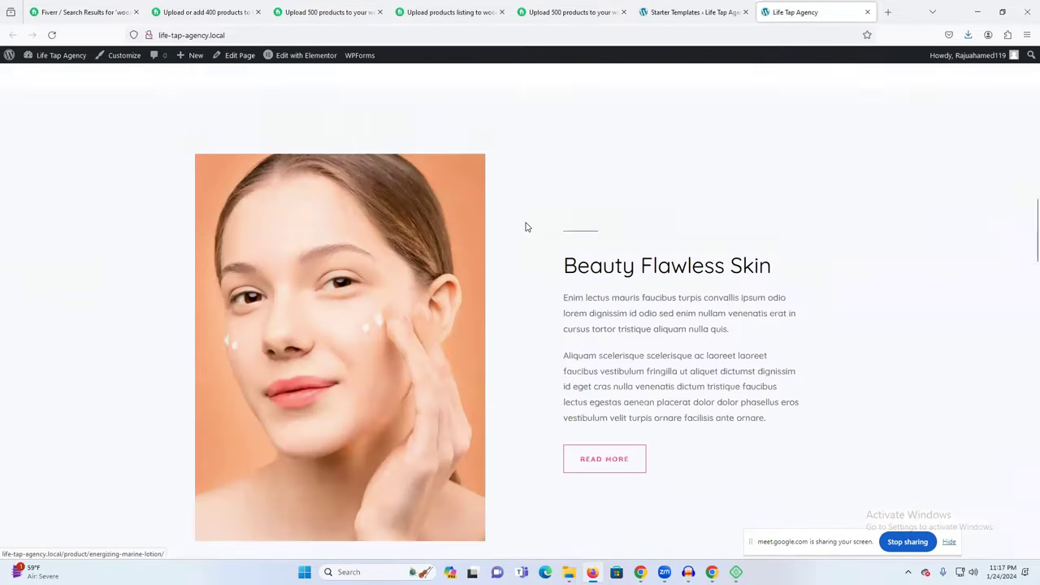
scroll(525, 227, down, 4)
scroll(524, 225, up, 10)
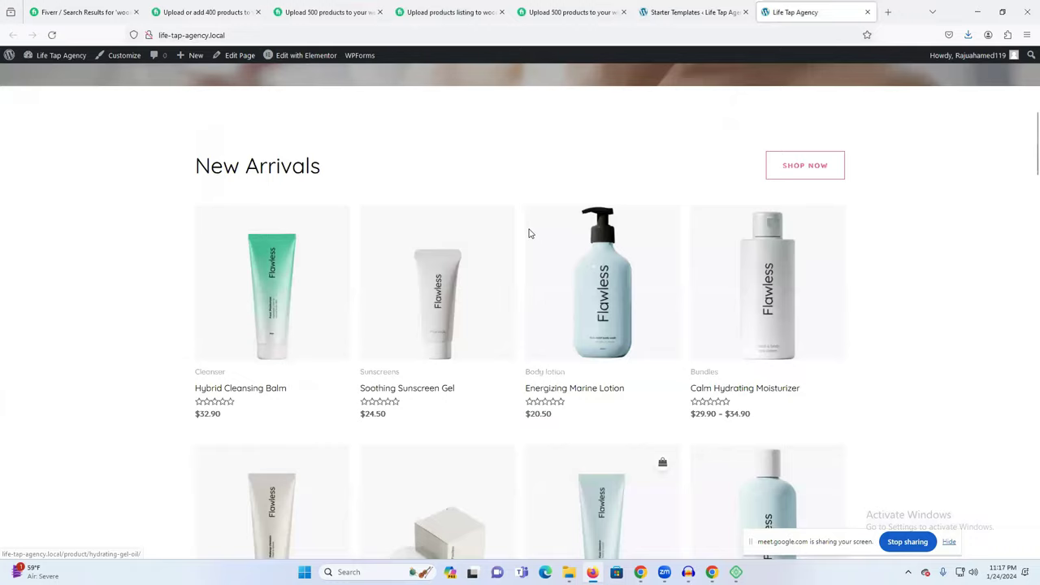
scroll(529, 233, up, 5)
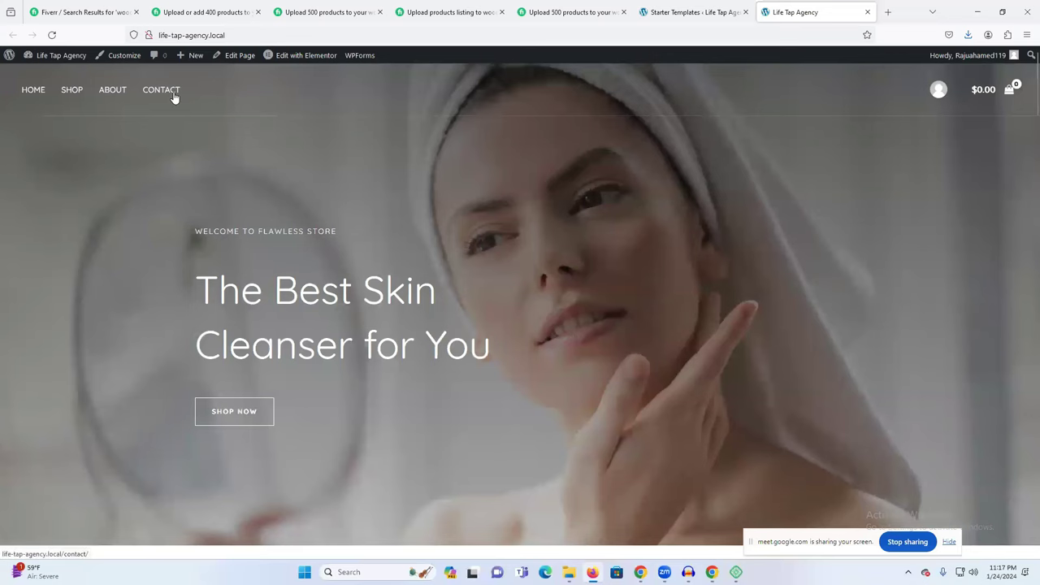
click(673, 5)
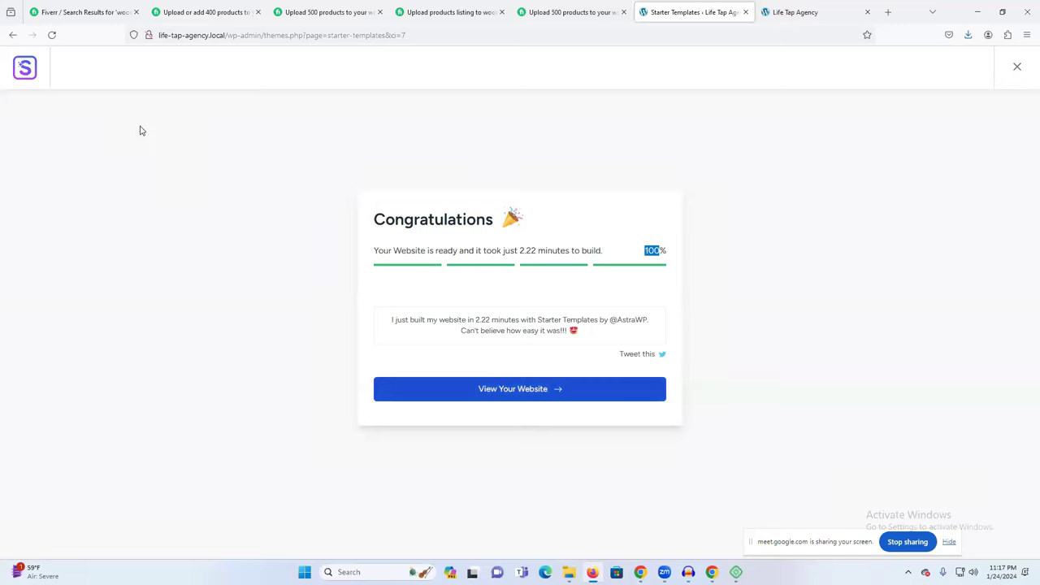
click(794, 11)
Step: Close the Starter Templates tab and bring up the WordPress 6.4.2 admin Dashboard
click(69, 57)
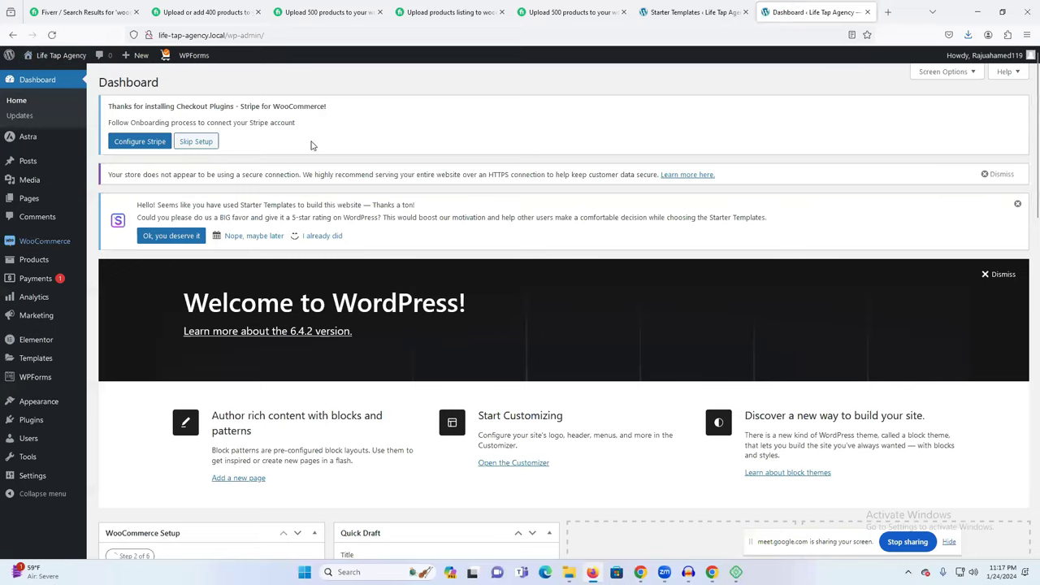
click(711, 5)
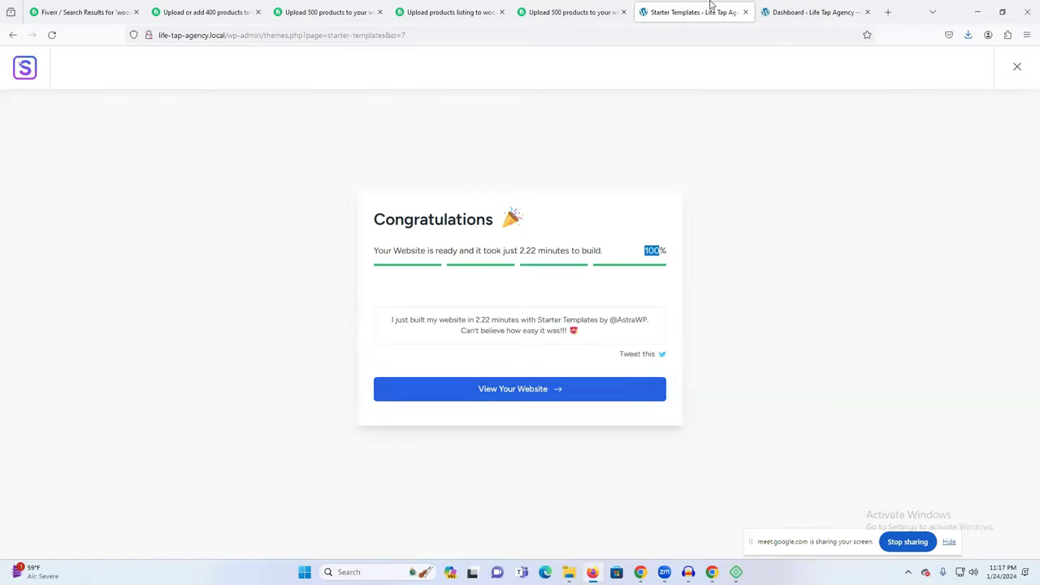
click(517, 394)
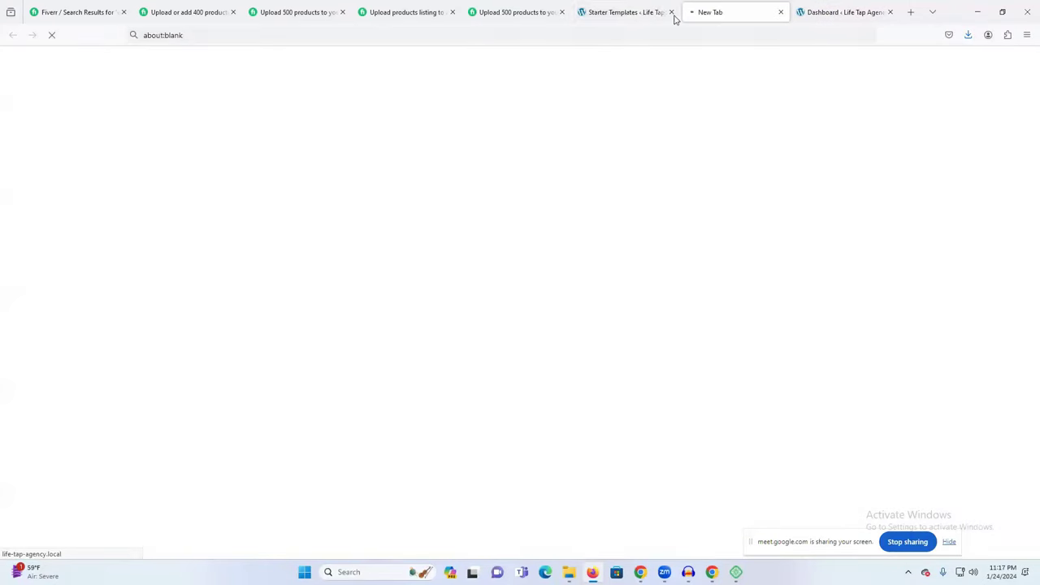
click(674, 12)
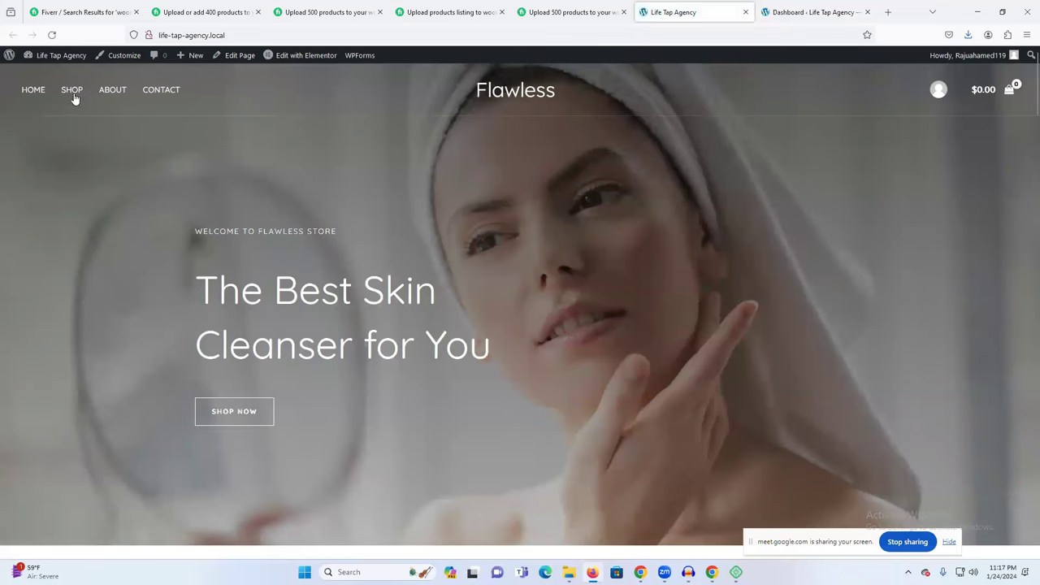
click(800, 12)
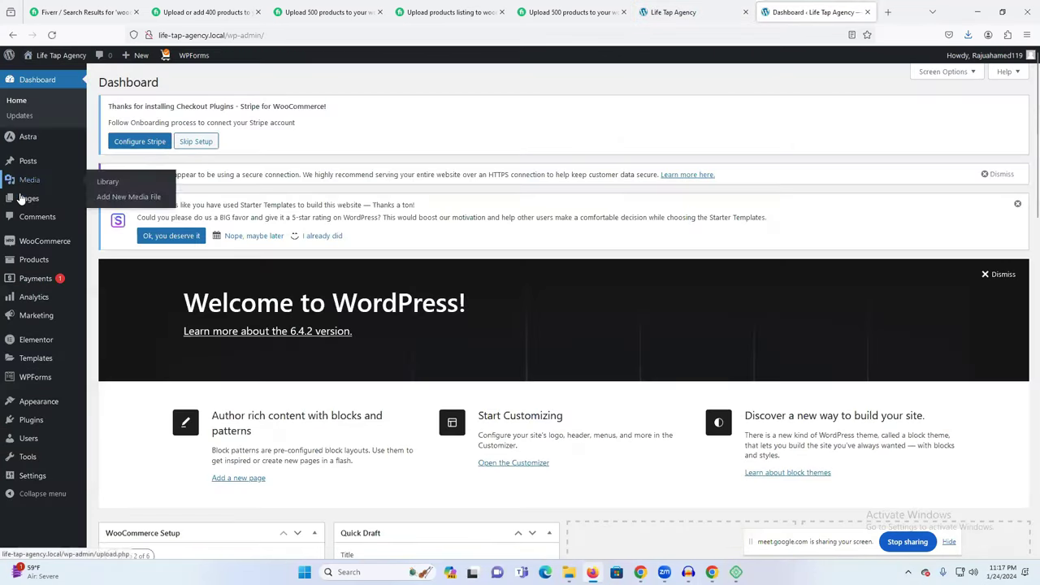
scroll(621, 373, down, 1)
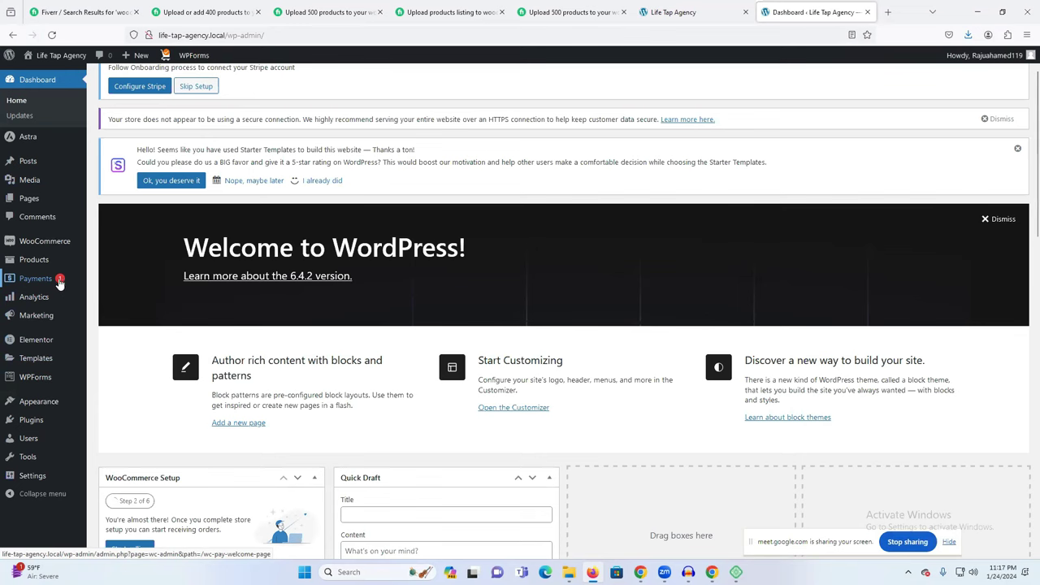
mouse_move(32, 264)
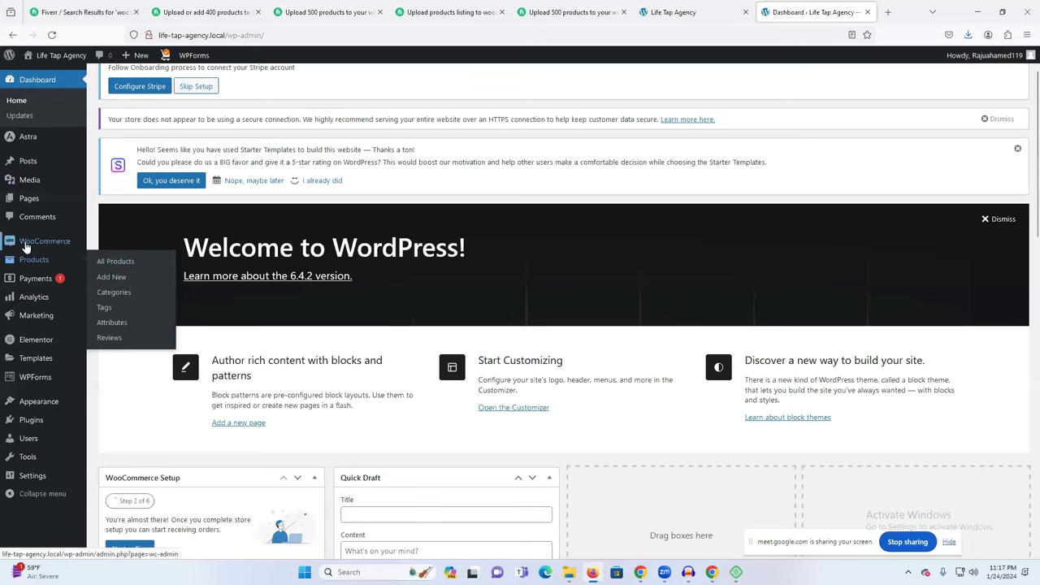
mouse_move(26, 246)
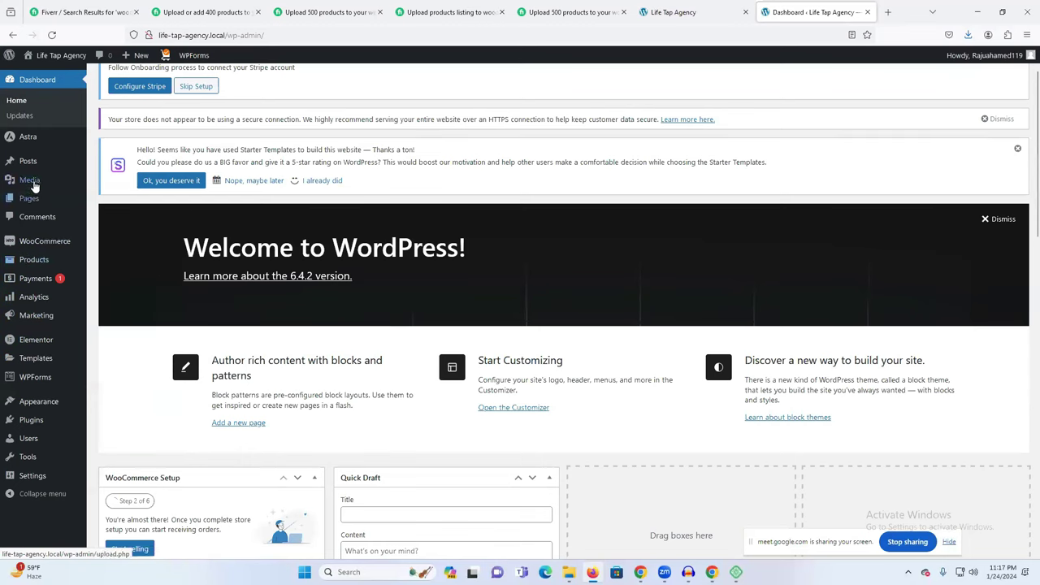
mouse_move(22, 168)
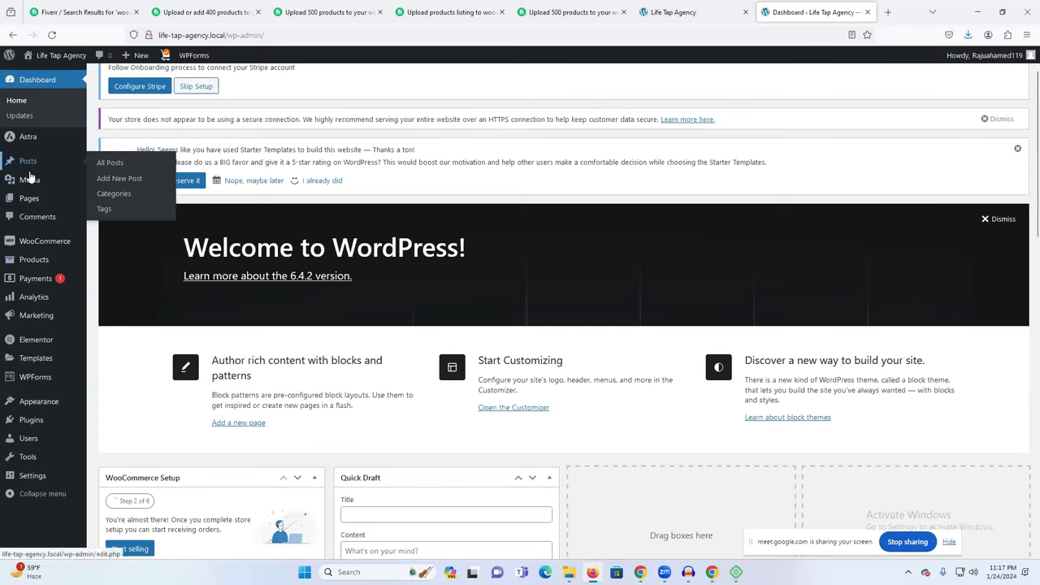
mouse_move(36, 203)
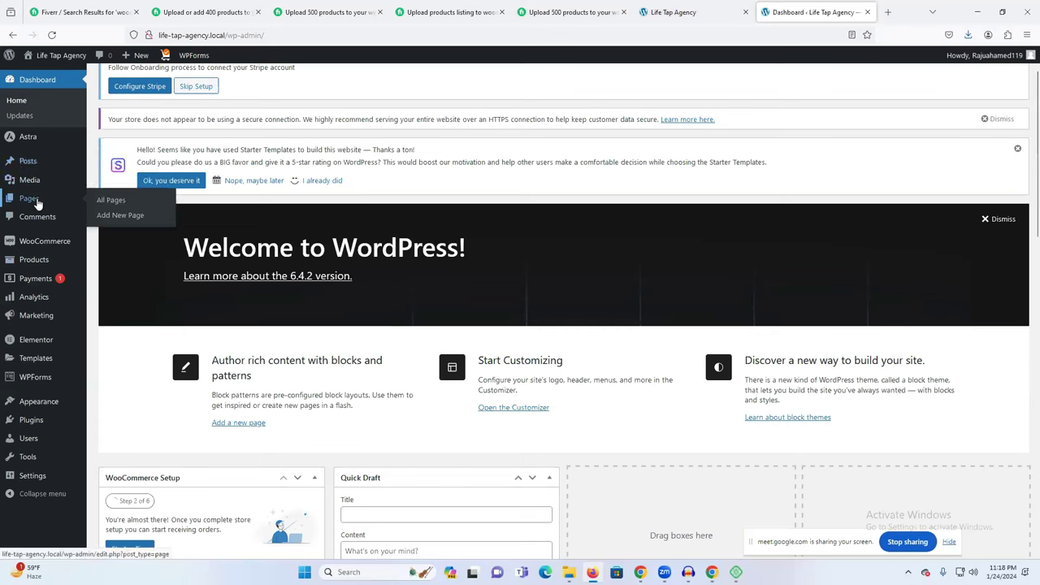
Step: Create a page titled 'Blog', publish it, and view the live site
click(120, 216)
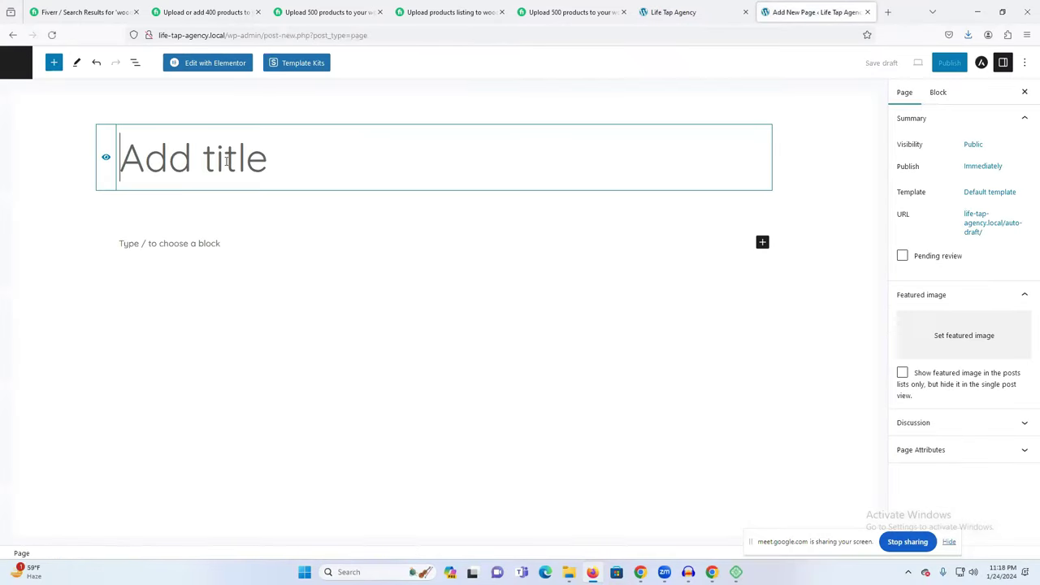
text(Blog)
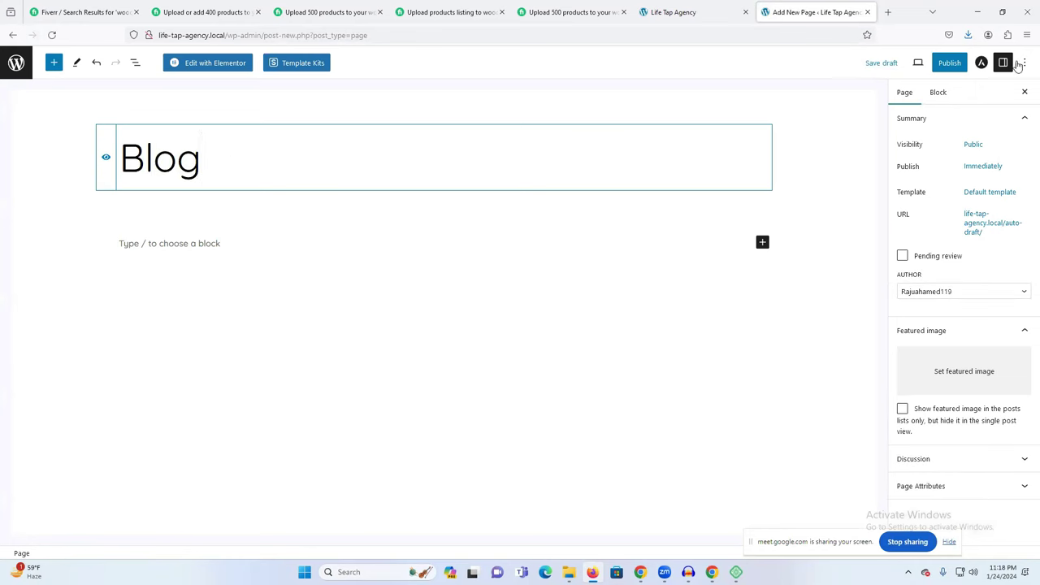
click(941, 63)
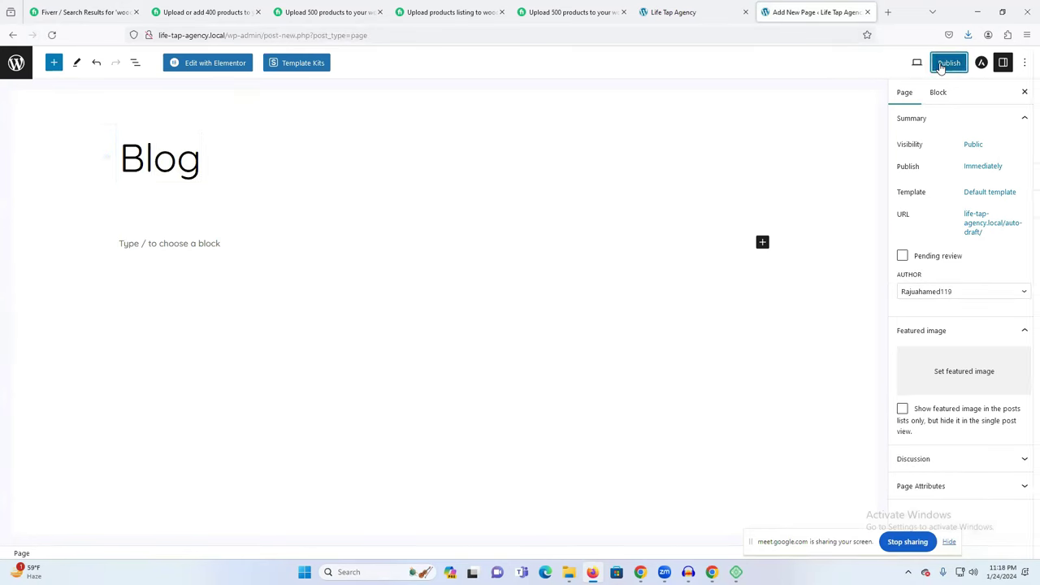
click(936, 65)
click(935, 183)
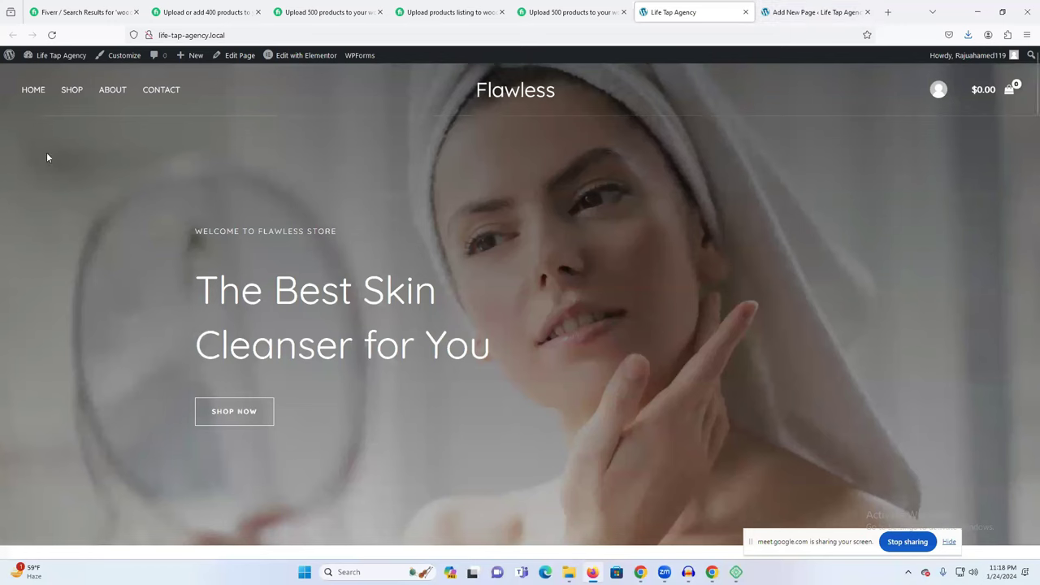
Step: View the published Blog page, then open the Astra Customizer from the store home page
click(829, 11)
click(957, 184)
scroll(360, 219, down, 2)
scroll(360, 218, up, 2)
click(668, 10)
click(774, 8)
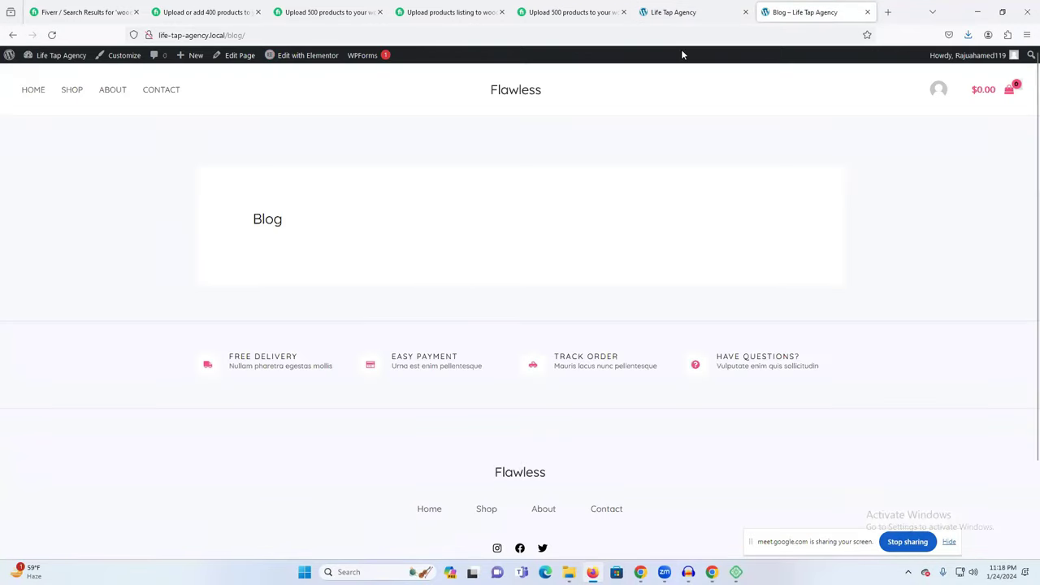
click(673, 12)
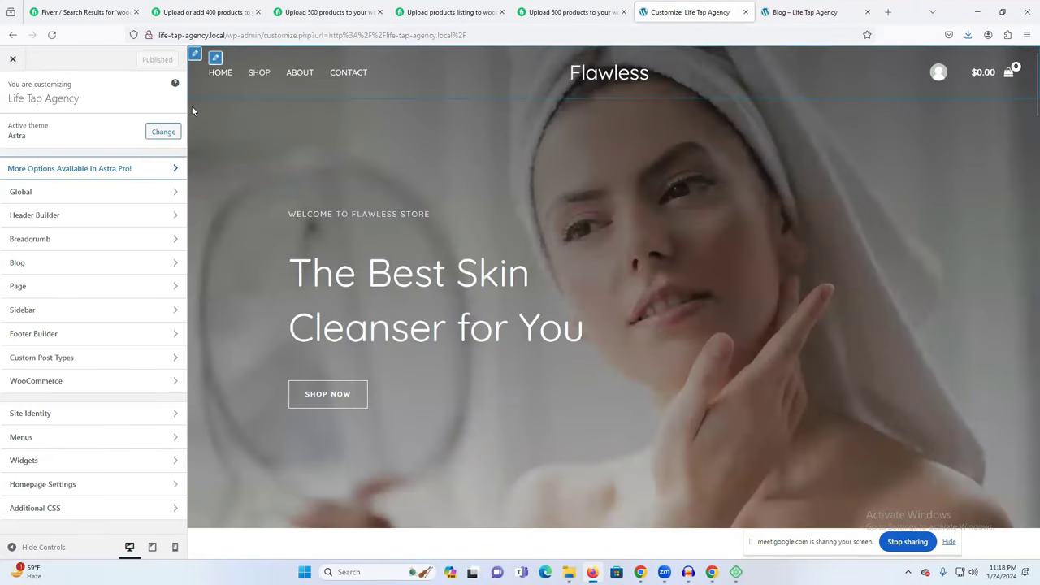
Step: Go from the menu settings back to Header Builder, then Site Title & Logo, and choose Change Logo
click(216, 60)
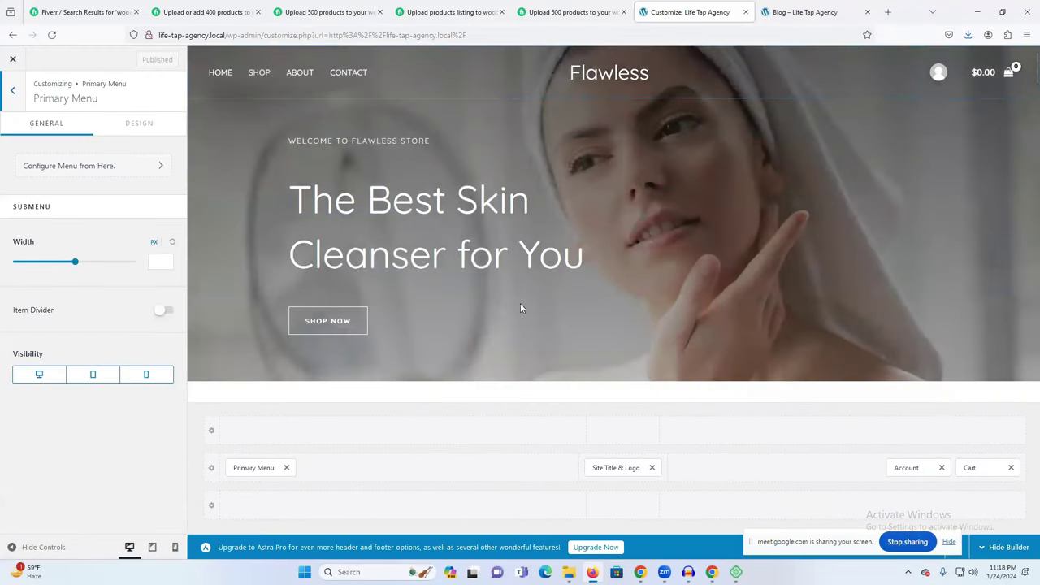
scroll(524, 382, down, 2)
scroll(524, 383, down, 3)
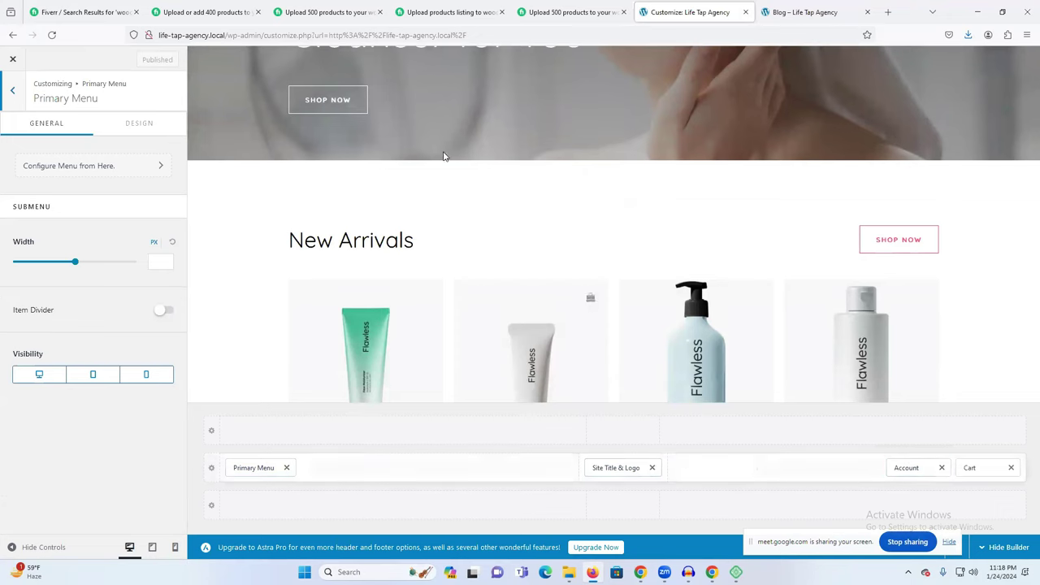
scroll(444, 141, up, 3)
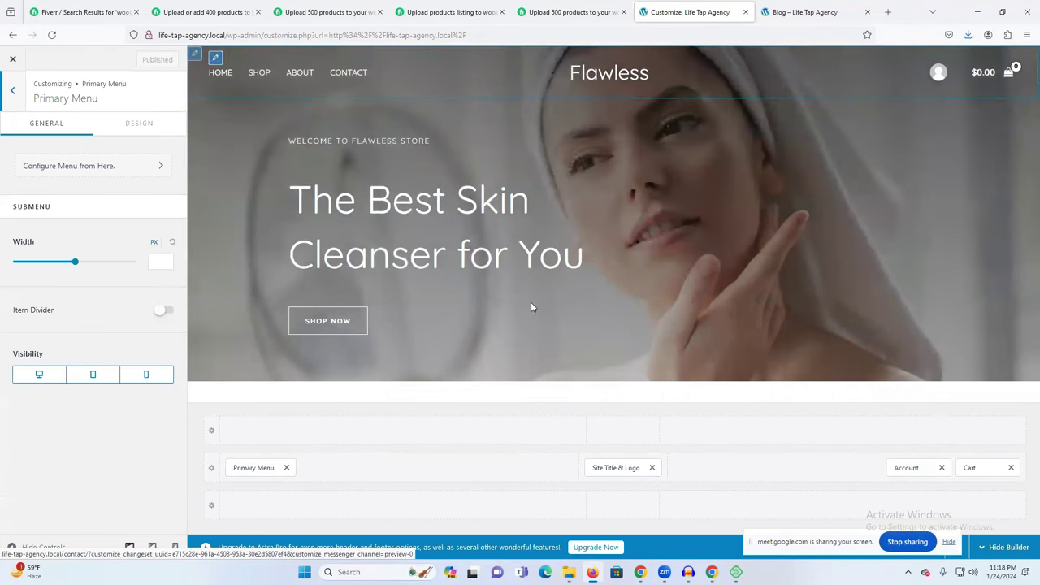
click(14, 95)
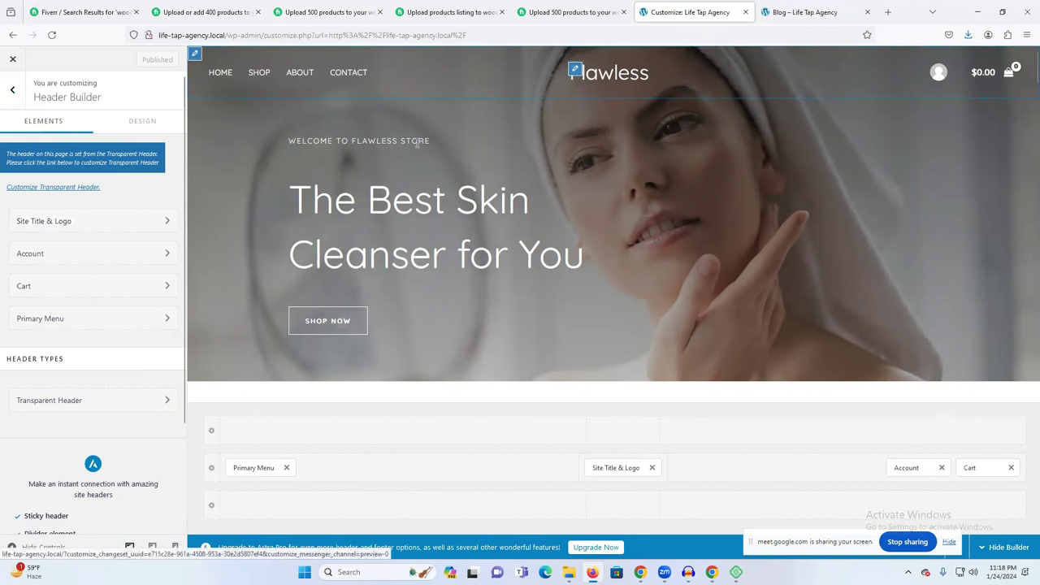
click(67, 221)
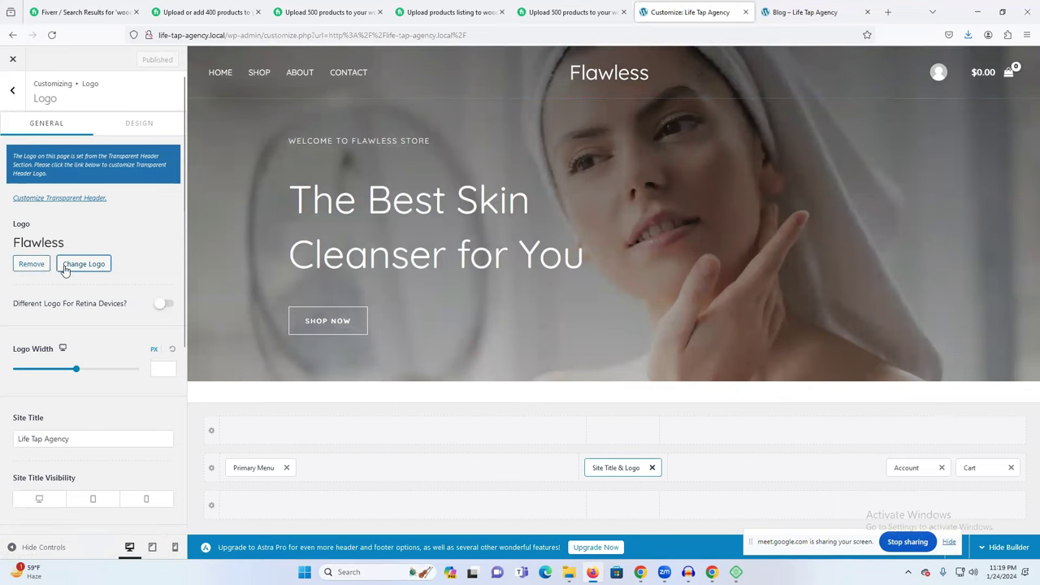
click(69, 270)
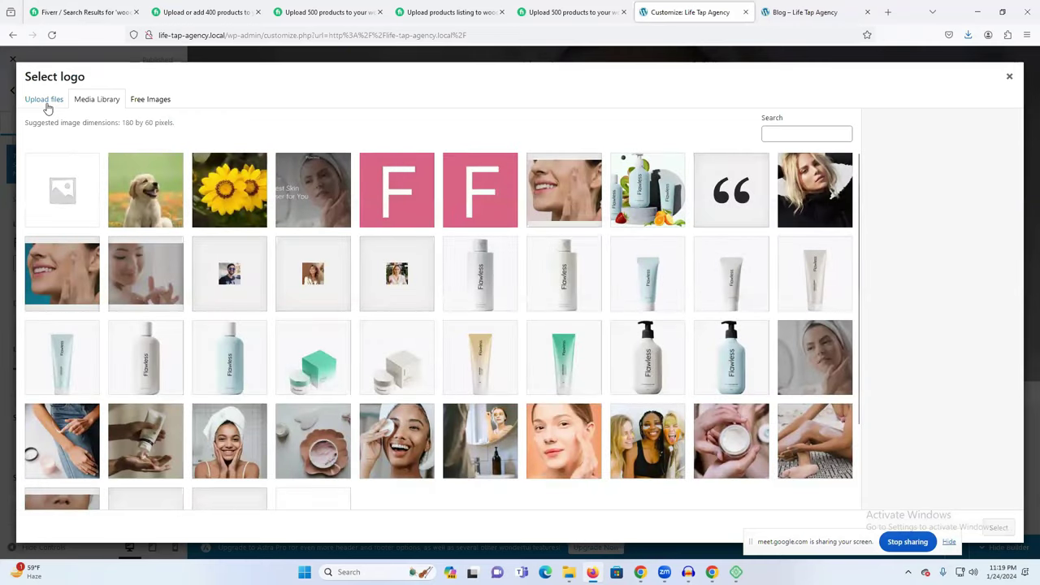
Step: Choose Upload files and Select Files in the Select logo dialog
scroll(655, 298, down, 3)
scroll(301, 225, up, 3)
scroll(152, 210, down, 5)
click(62, 98)
click(539, 294)
Step: Search the F: drive folders for the logo image
scroll(40, 130, down, 3)
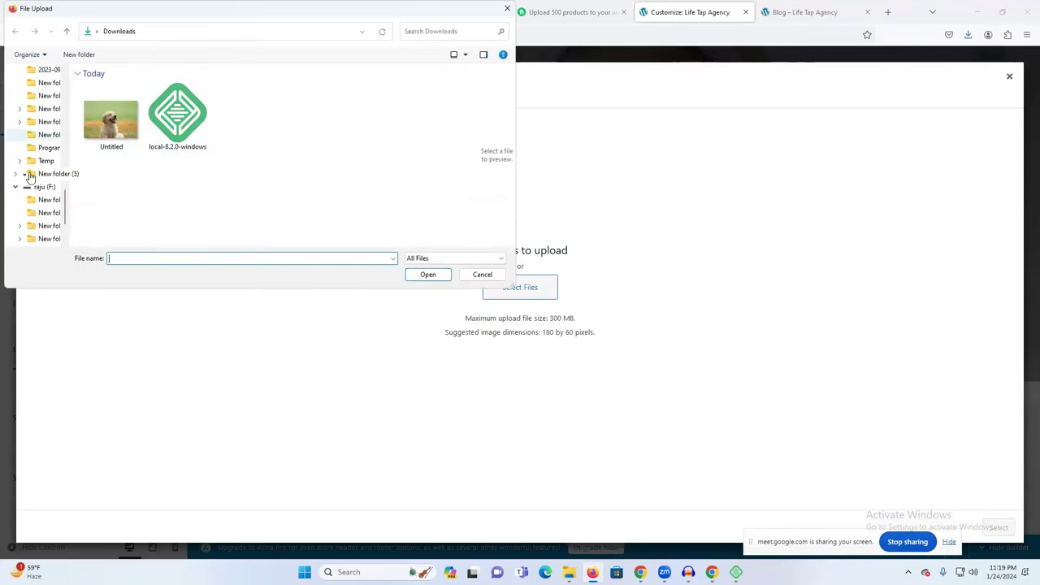
scroll(34, 181, up, 1)
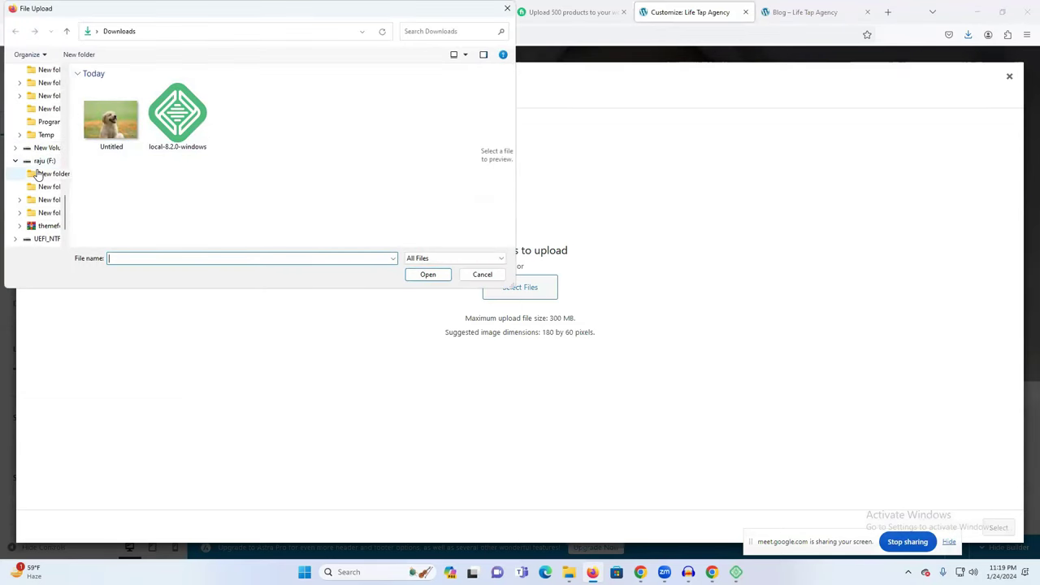
click(43, 186)
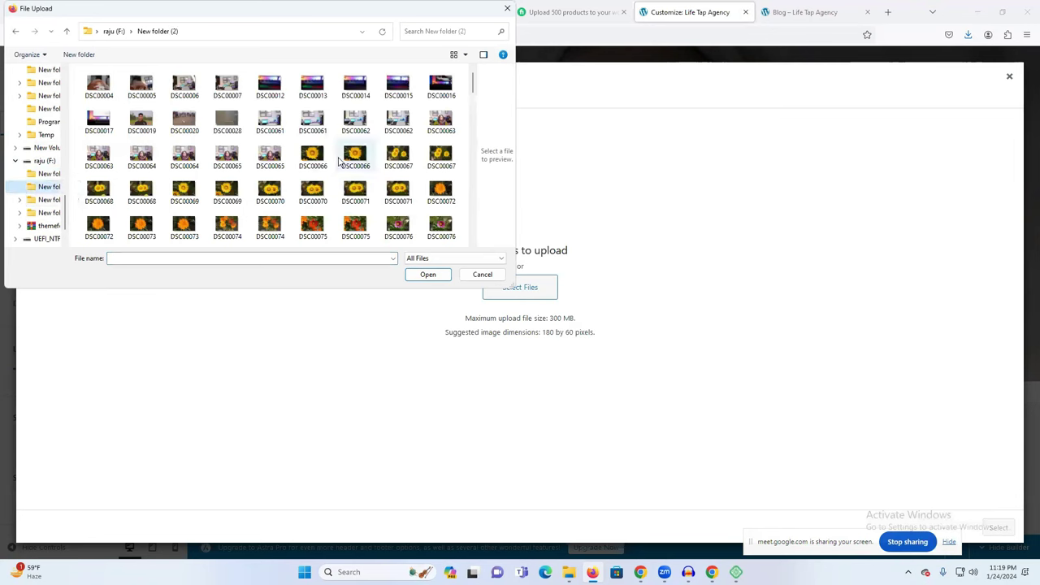
click(45, 199)
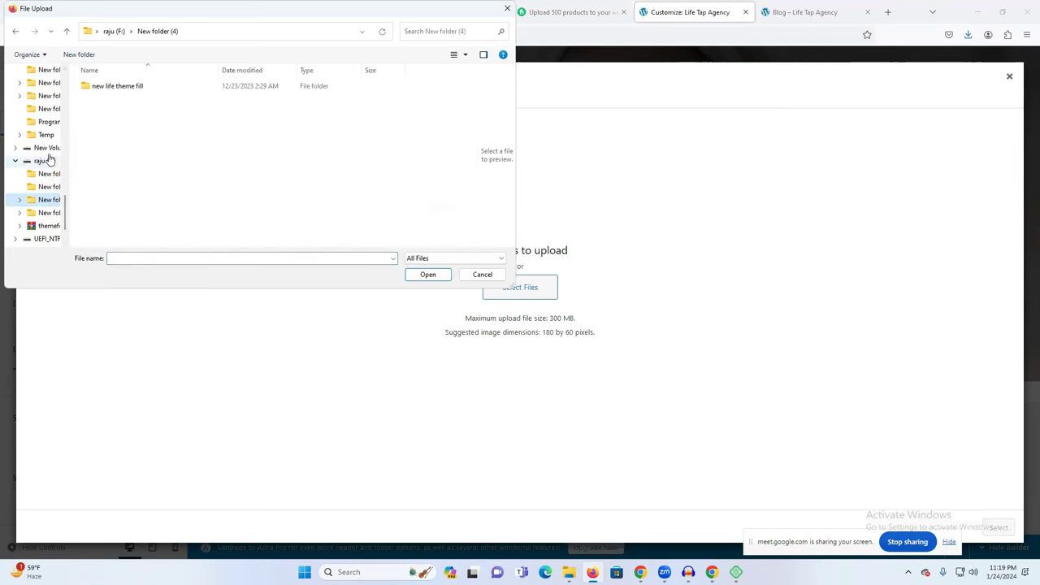
click(44, 121)
click(42, 82)
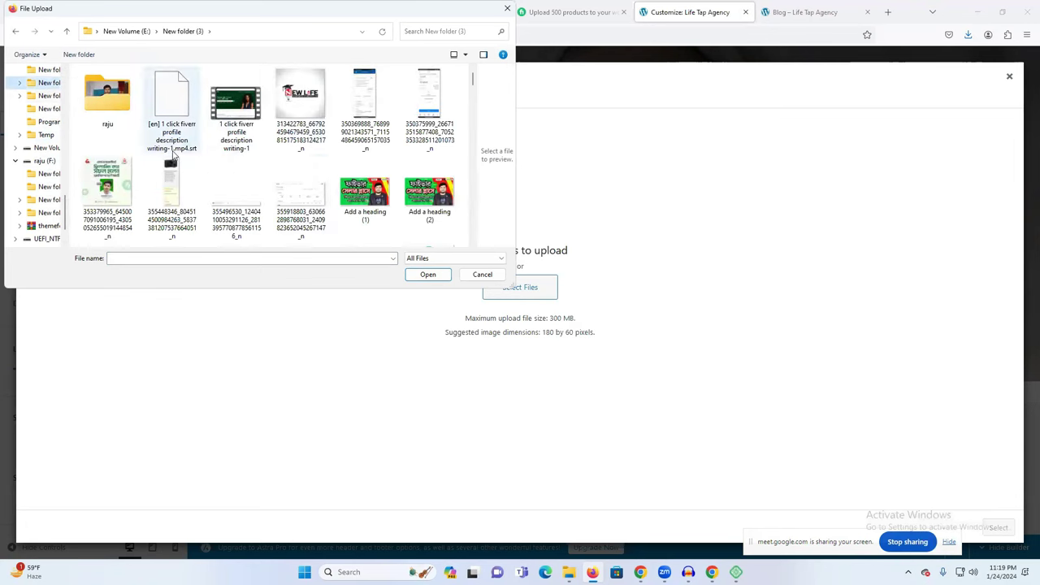
scroll(172, 155, down, 5)
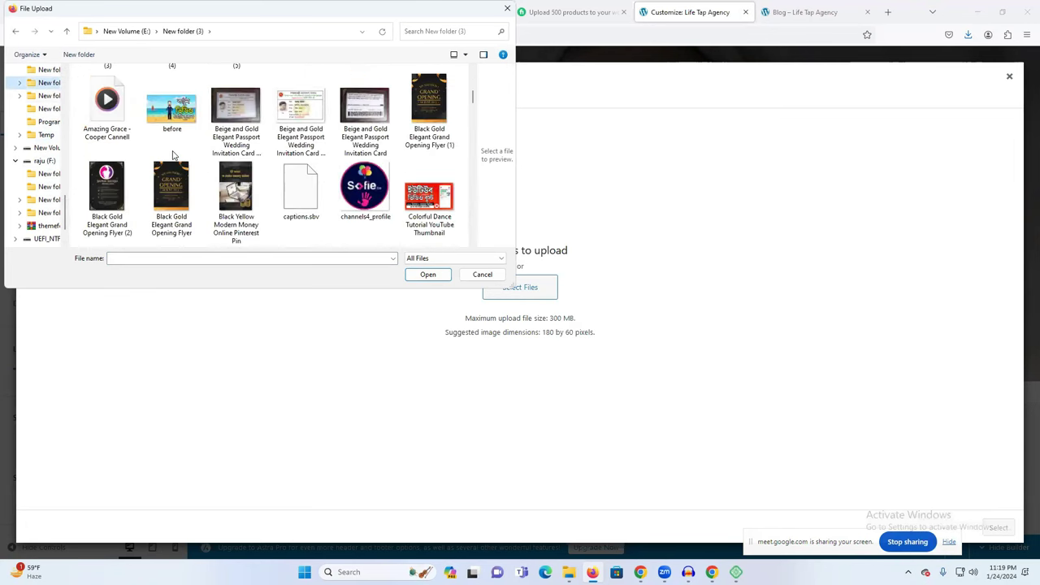
scroll(173, 155, down, 1)
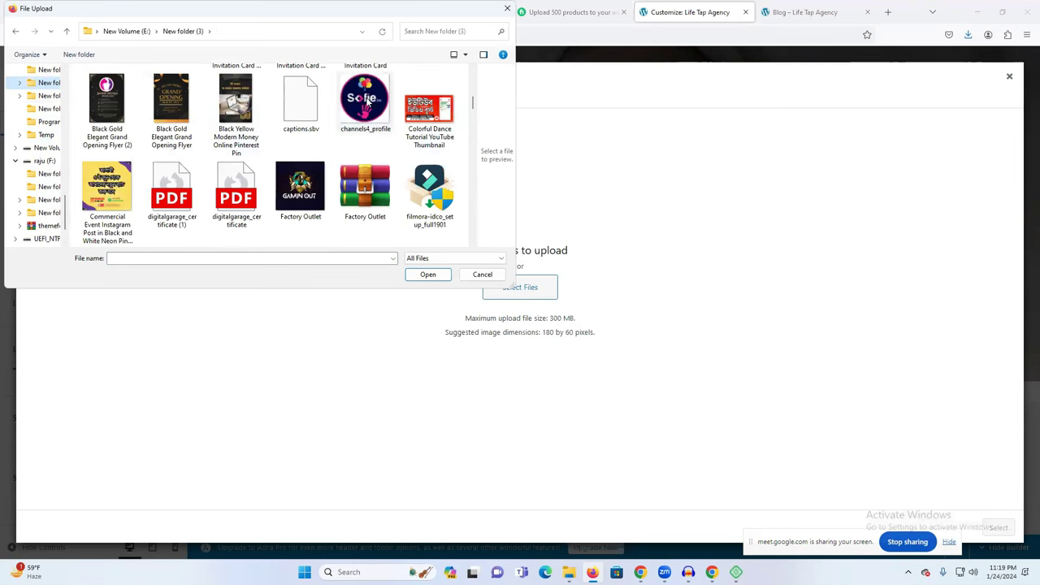
scroll(364, 134, down, 5)
scroll(364, 134, down, 8)
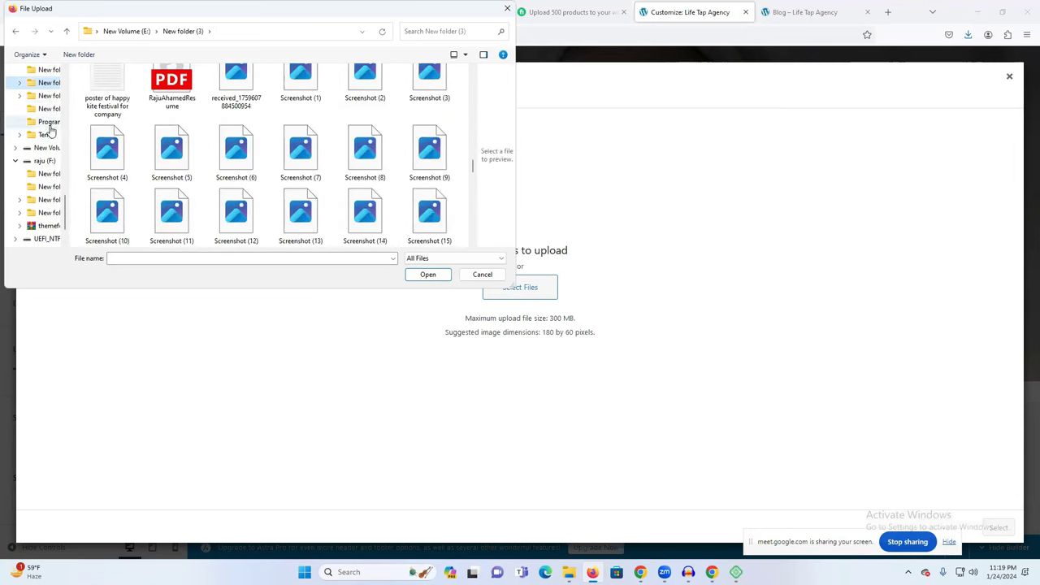
click(49, 70)
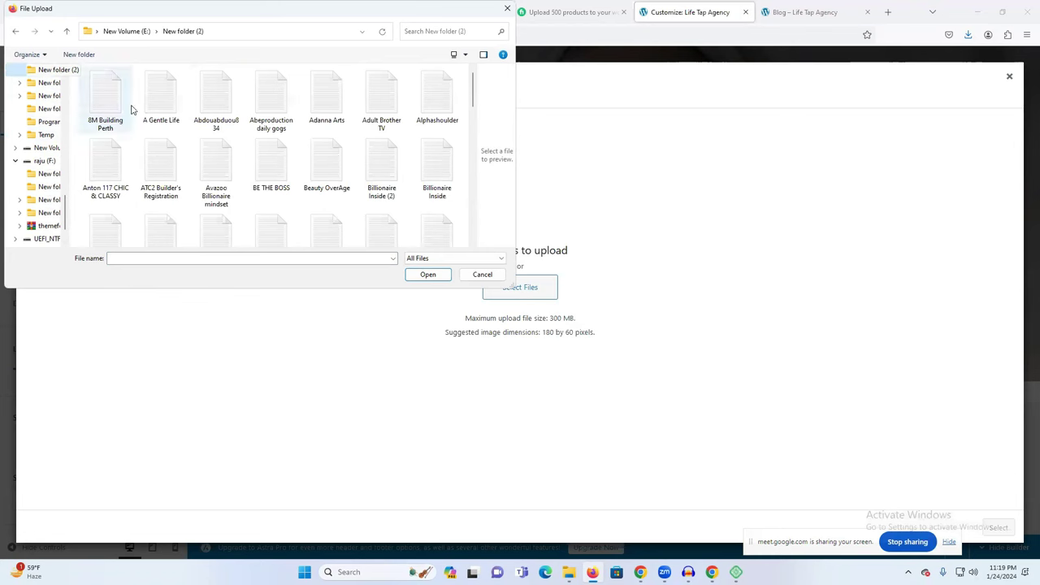
scroll(261, 163, down, 3)
scroll(40, 154, down, 3)
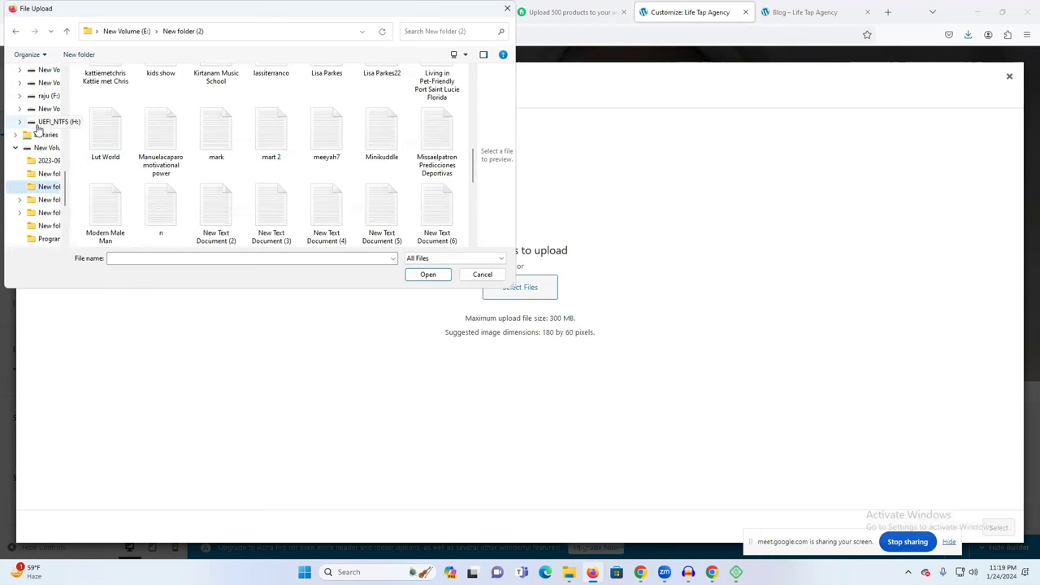
click(48, 175)
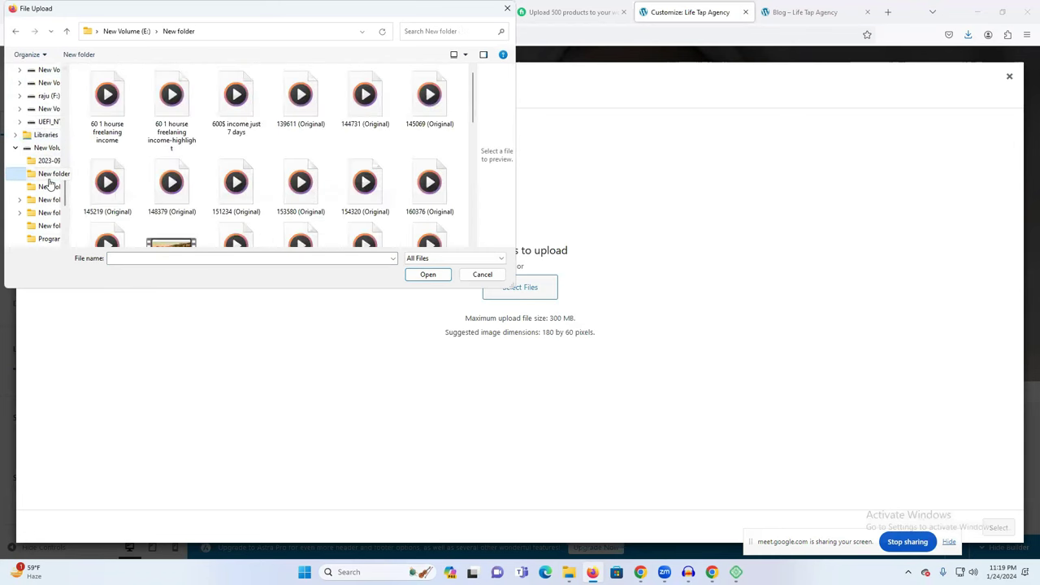
click(116, 163)
scroll(49, 138, up, 3)
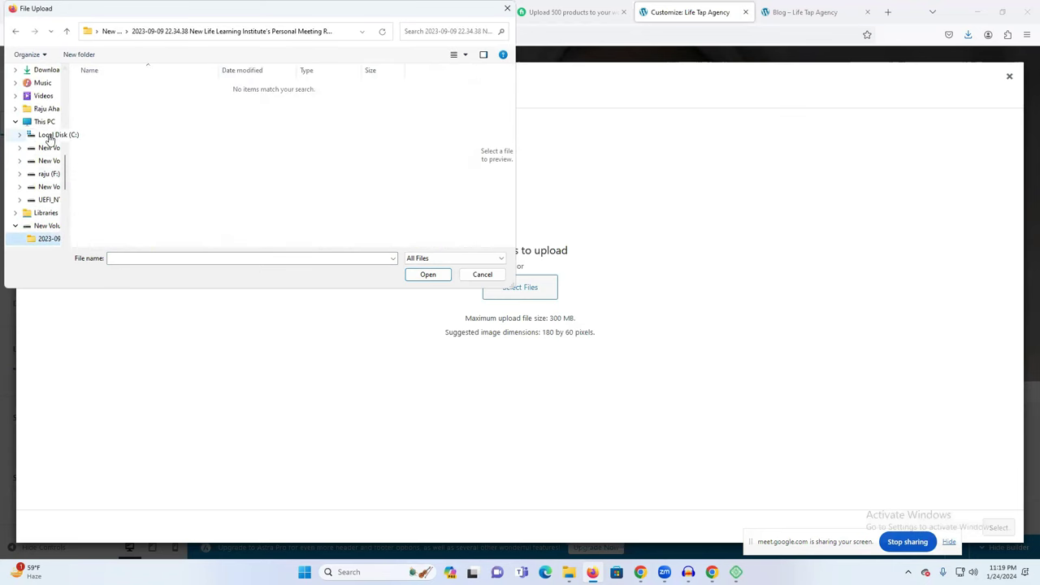
Step: Move on to New Volume (G:) and pick the channels4_profile (2) image
click(47, 161)
click(46, 174)
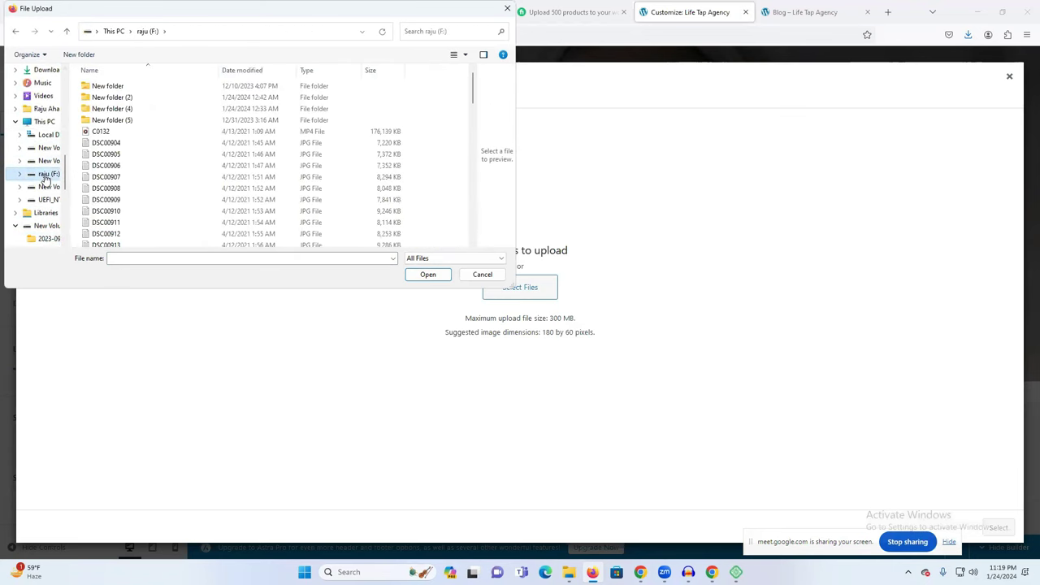
click(47, 162)
click(42, 187)
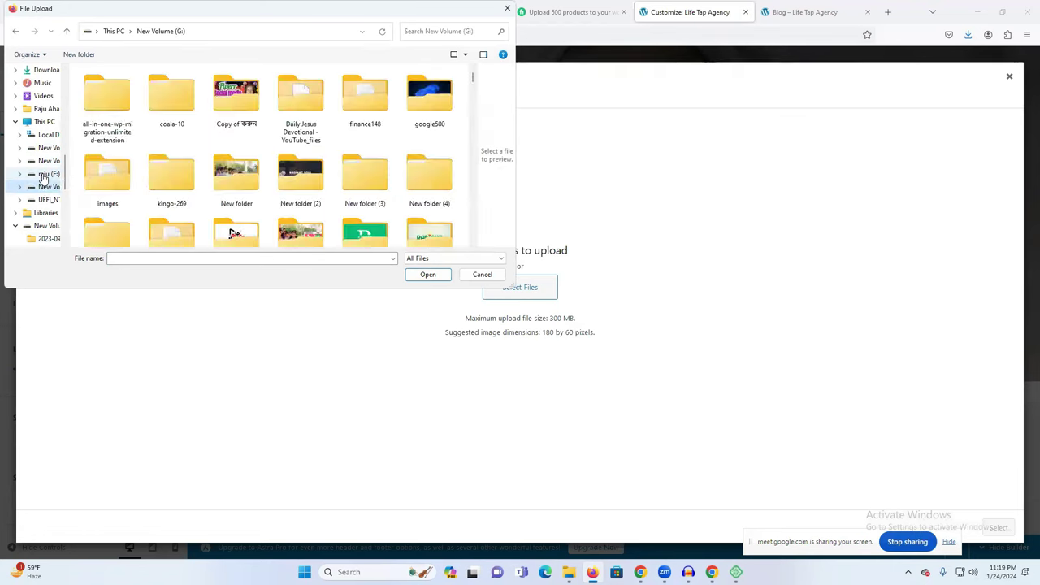
scroll(266, 175, down, 5)
scroll(272, 175, down, 2)
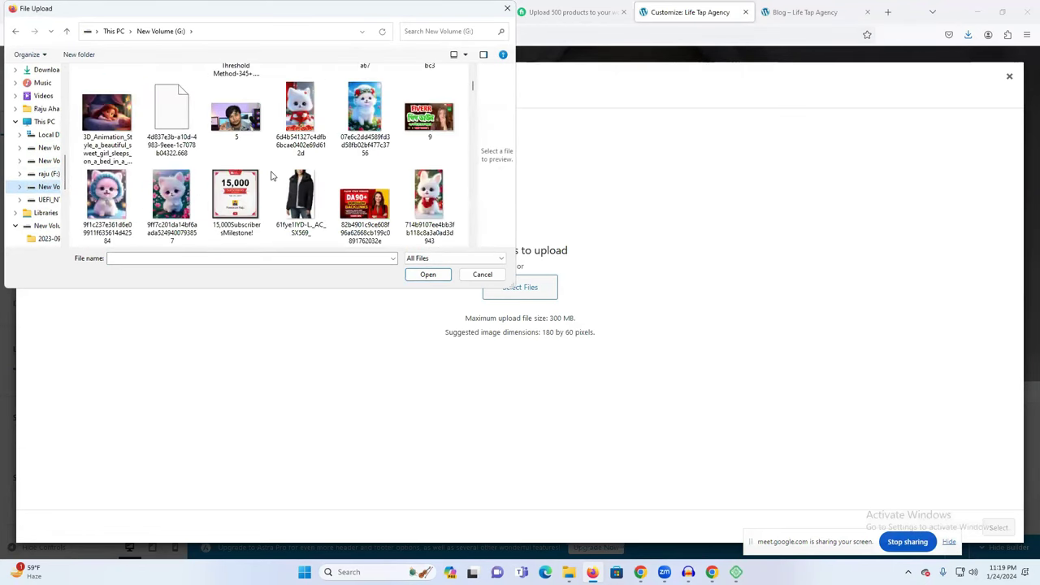
scroll(272, 175, down, 5)
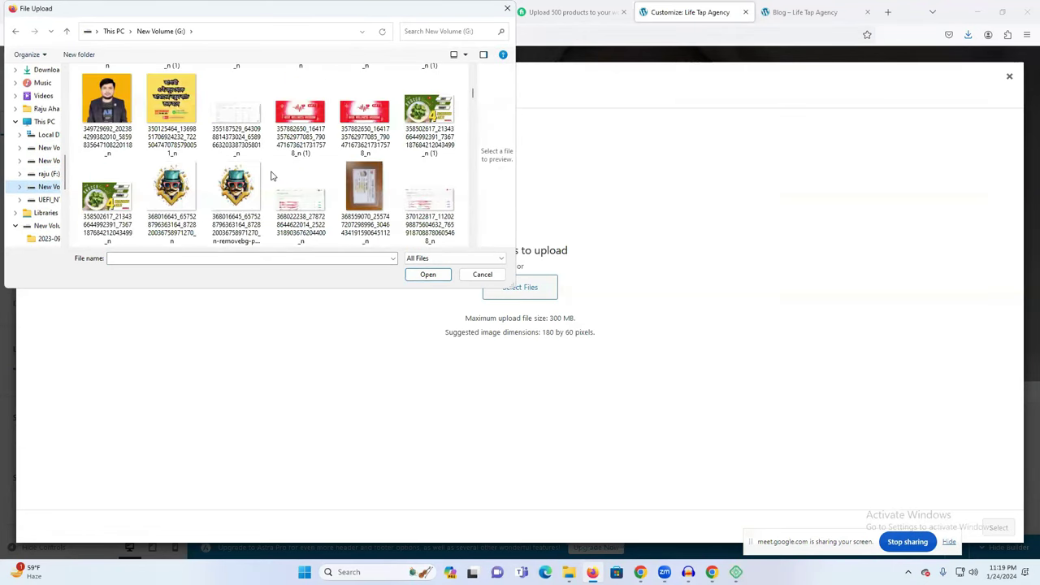
scroll(355, 185, down, 1)
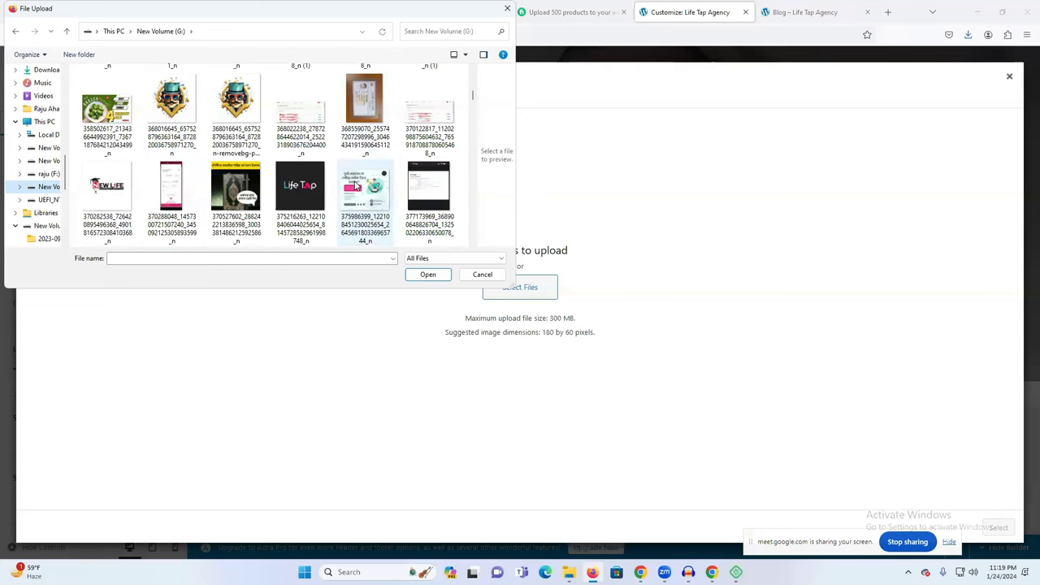
scroll(355, 185, down, 6)
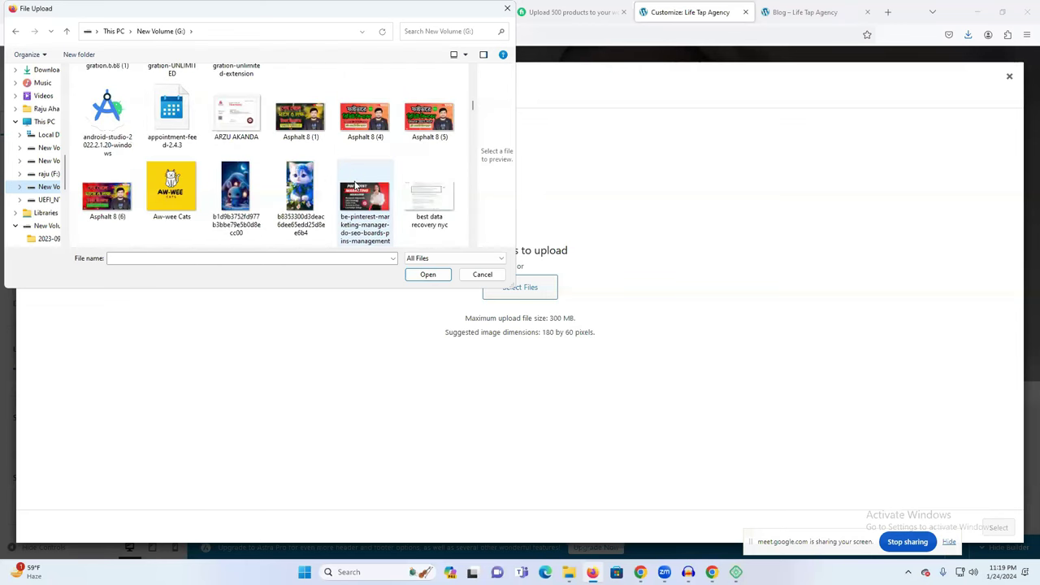
scroll(355, 185, down, 3)
scroll(355, 185, up, 3)
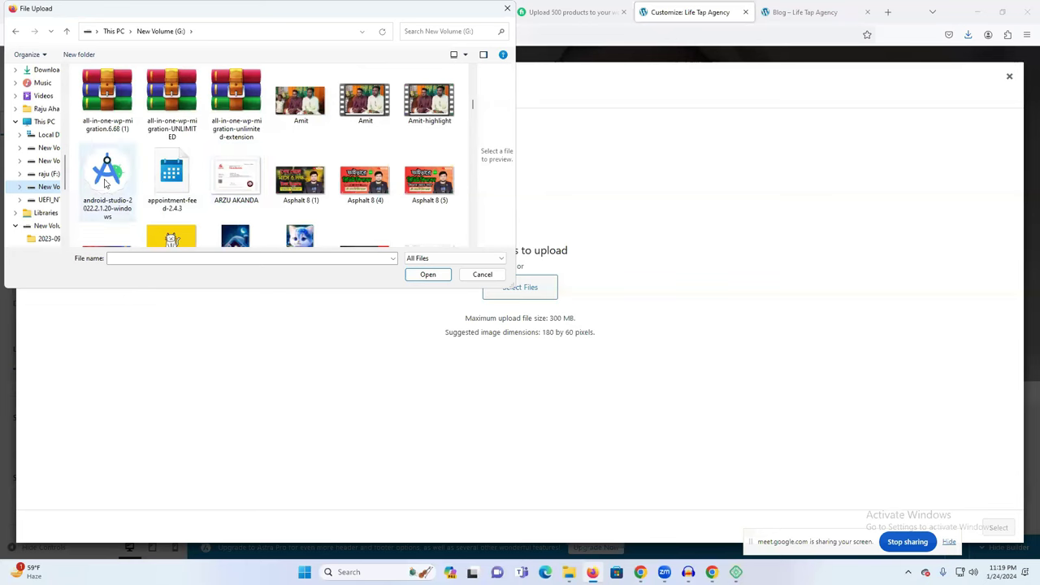
scroll(345, 182, down, 7)
scroll(341, 181, down, 2)
scroll(341, 181, up, 3)
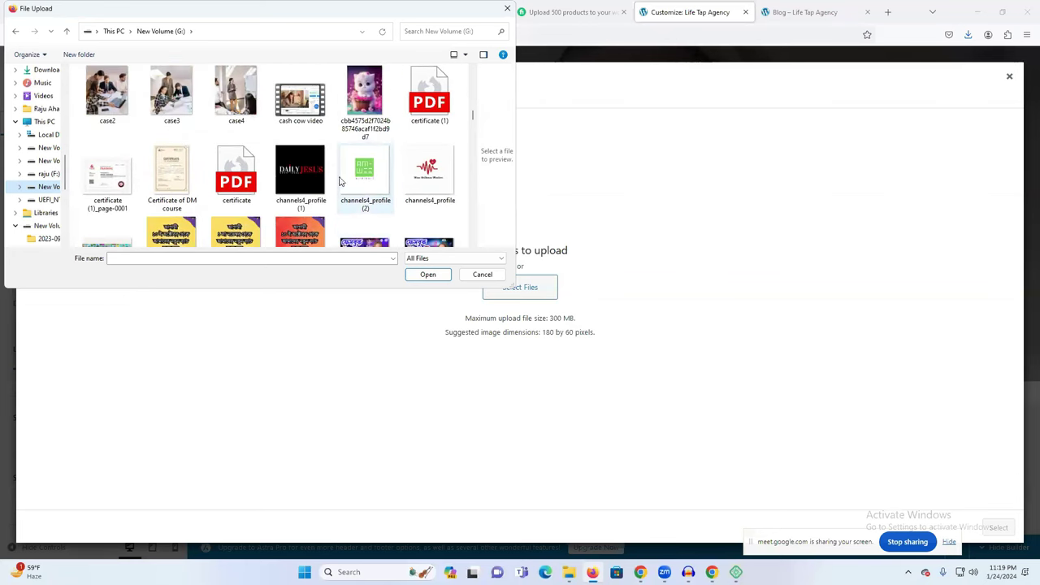
click(363, 176)
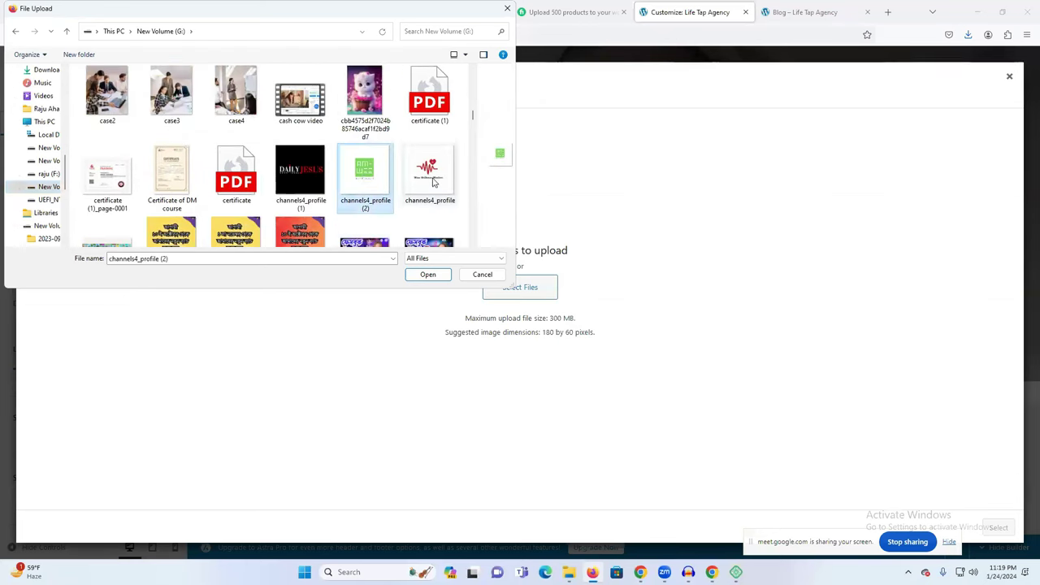
Step: Crop the channels4_profile (2) image to include its full lettering and apply it as header logo
click(427, 274)
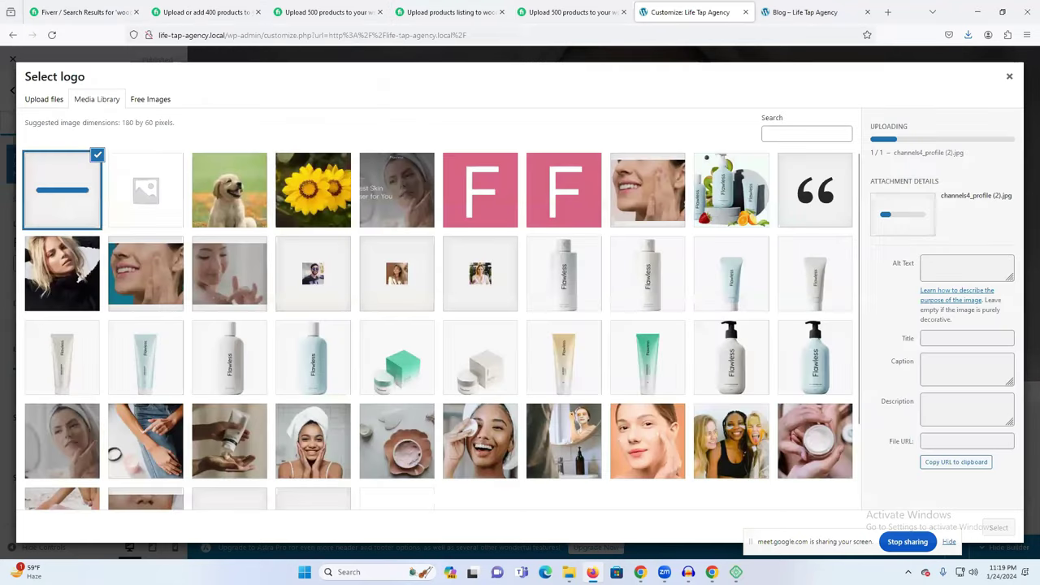
click(996, 528)
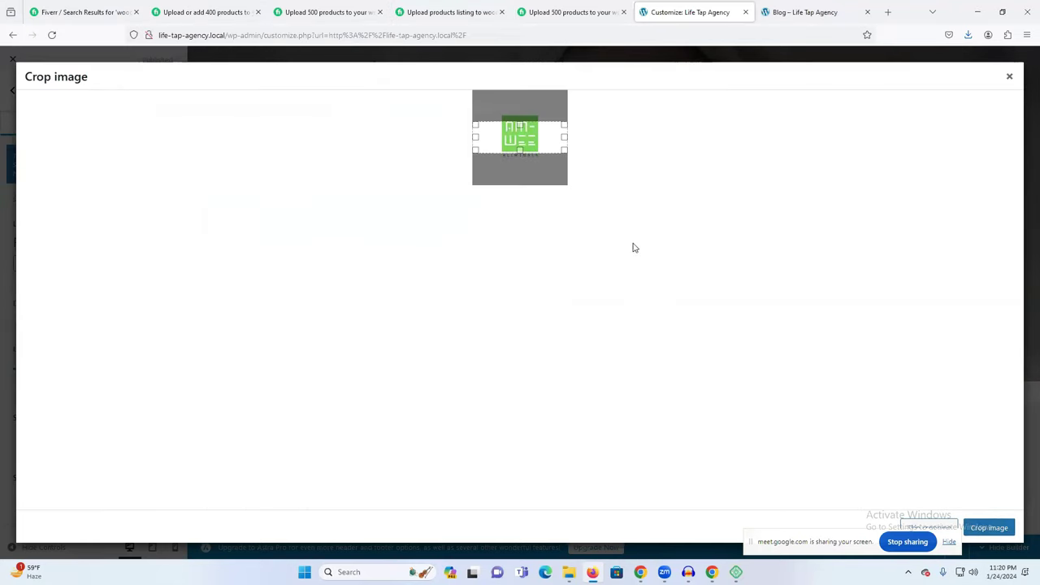
drag(520, 151, 520, 170)
drag(523, 125, 521, 103)
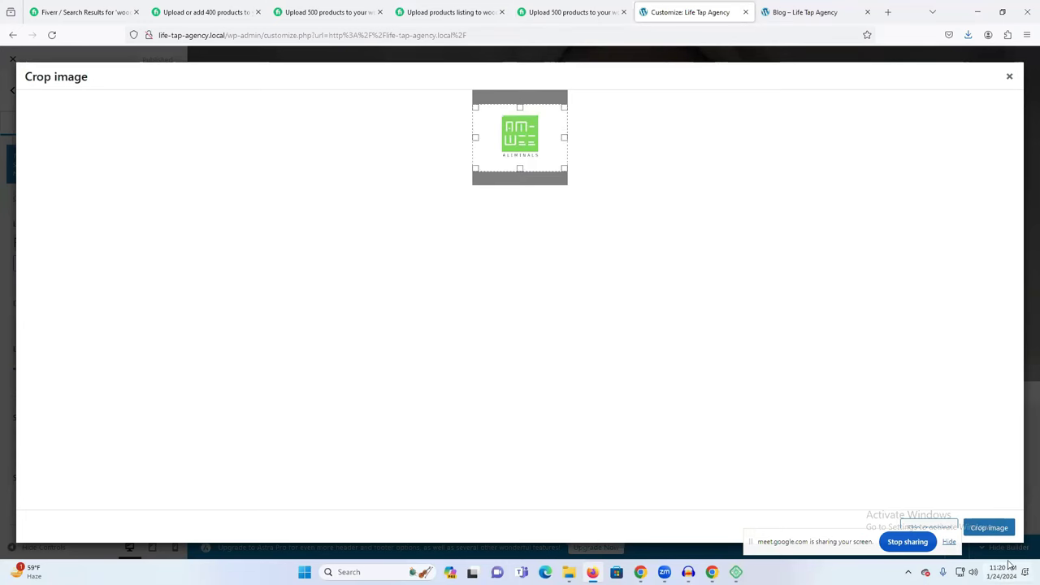
click(987, 529)
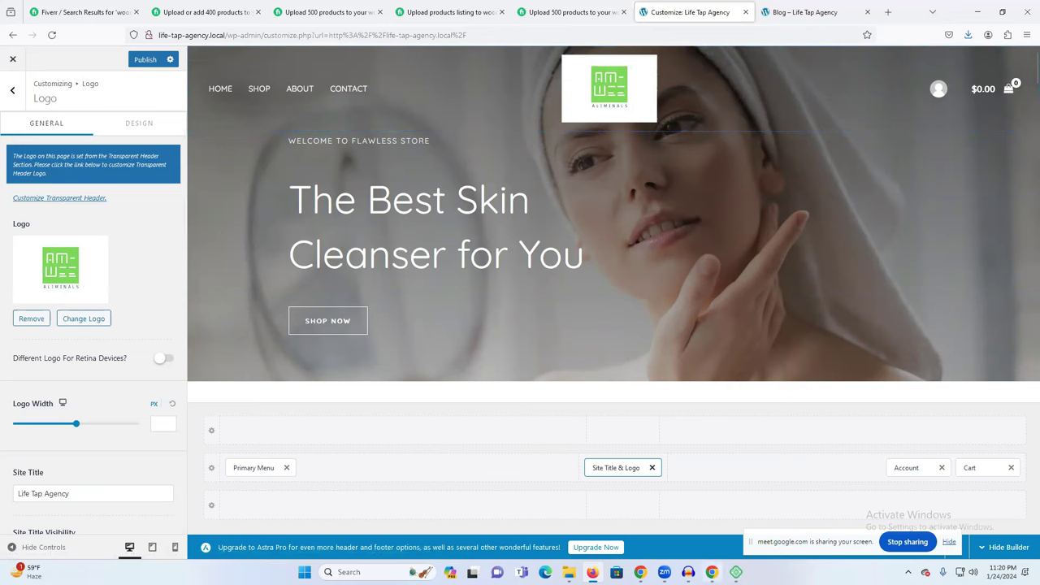
click(888, 11)
click(514, 38)
Step: Search for 'online background remover' and open the remove.bg site
text(onl)
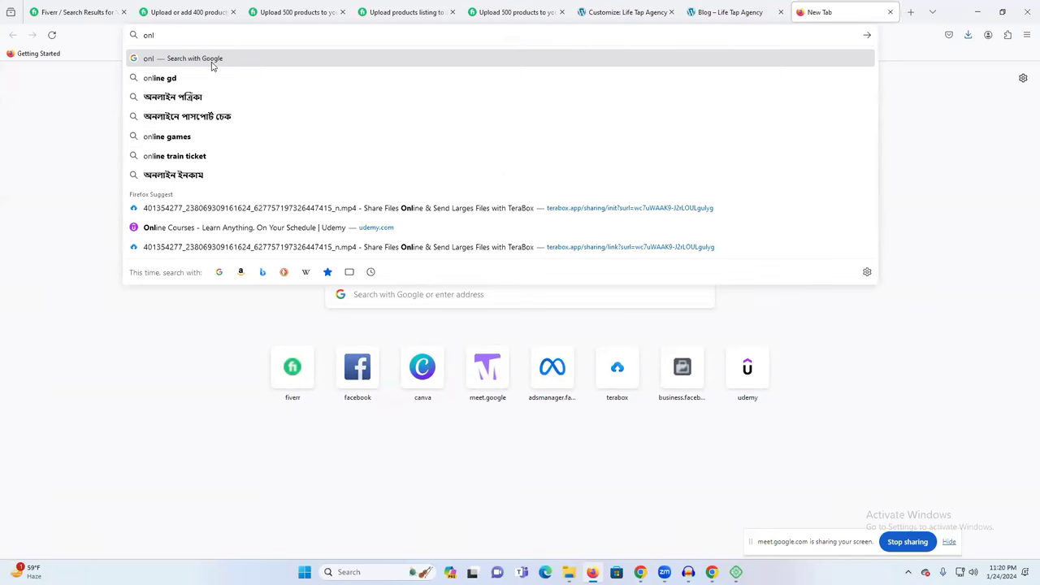
text(ine vb)
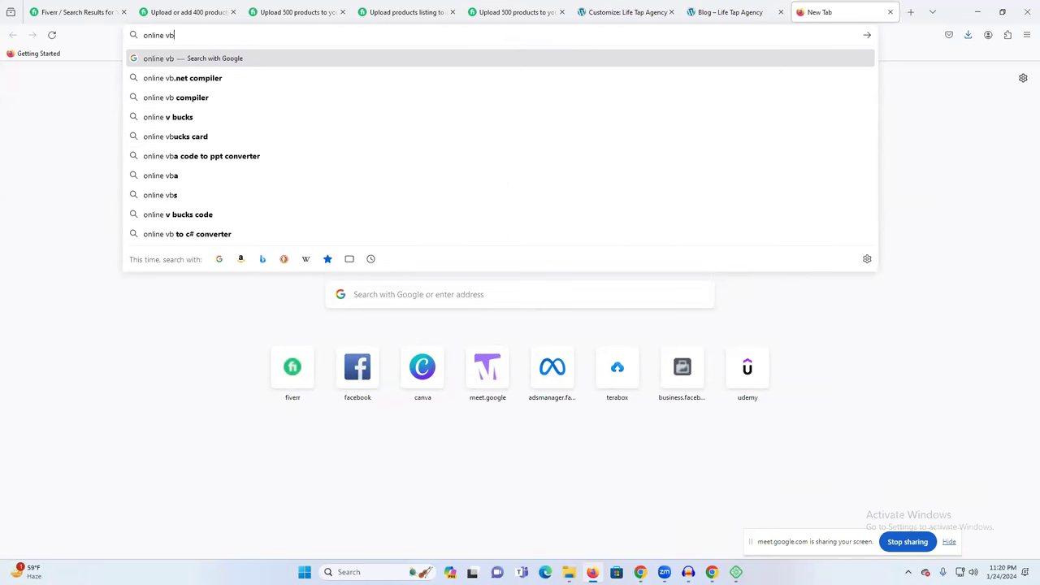
key(BackSpace)
key(BackSpace)
text(ba)
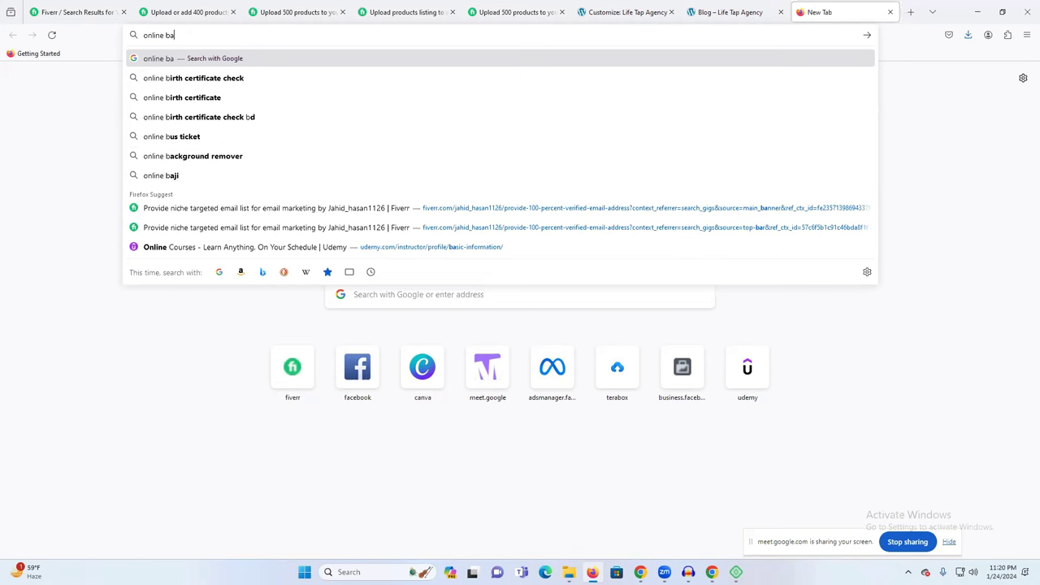
click(243, 78)
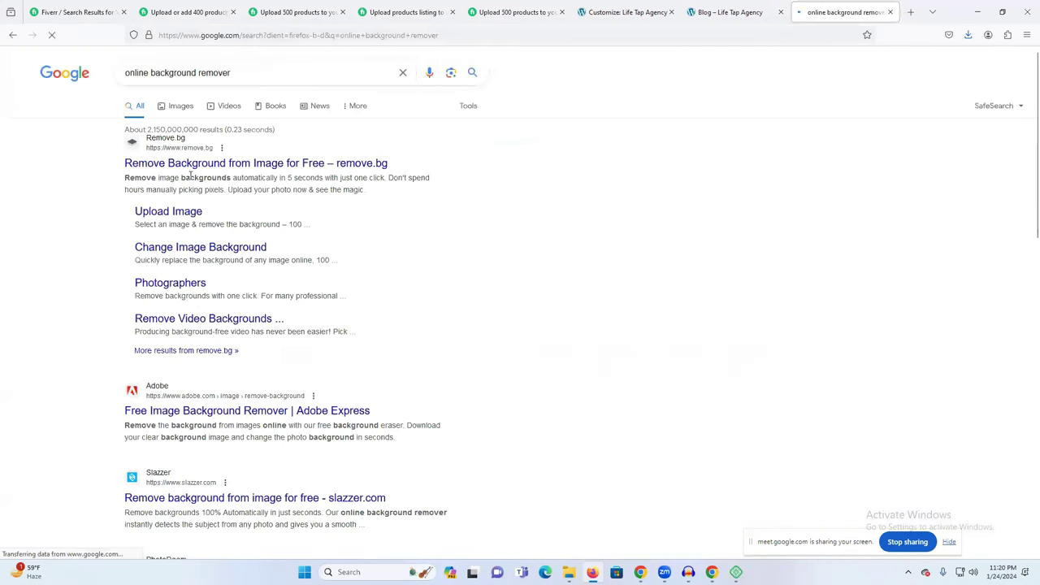
click(379, 180)
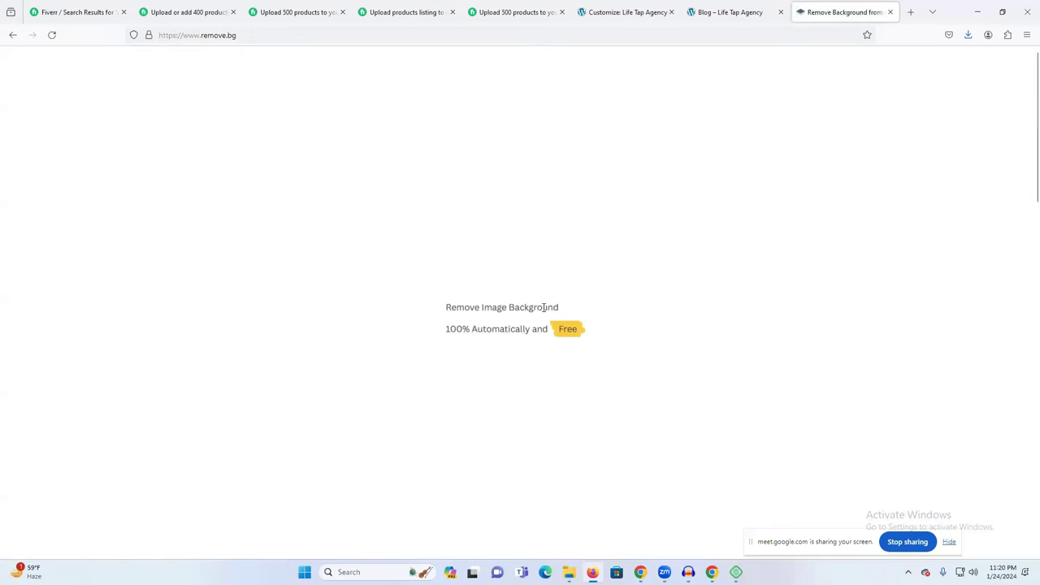
Step: Look in Downloads from remove.bg's Upload Image dialog, then open File Explorer on Downloads
click(714, 321)
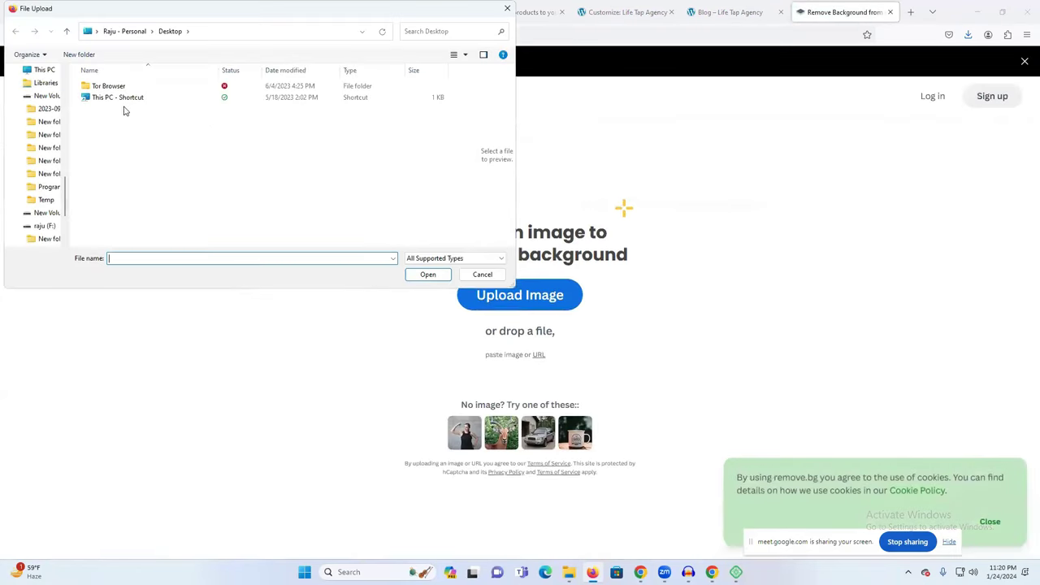
scroll(30, 238, up, 5)
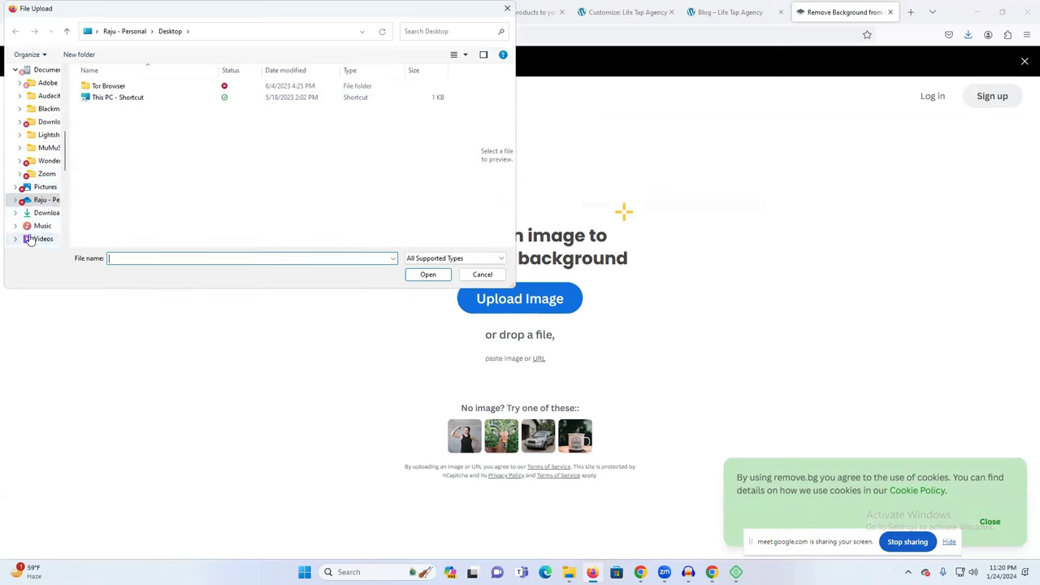
click(46, 212)
click(91, 104)
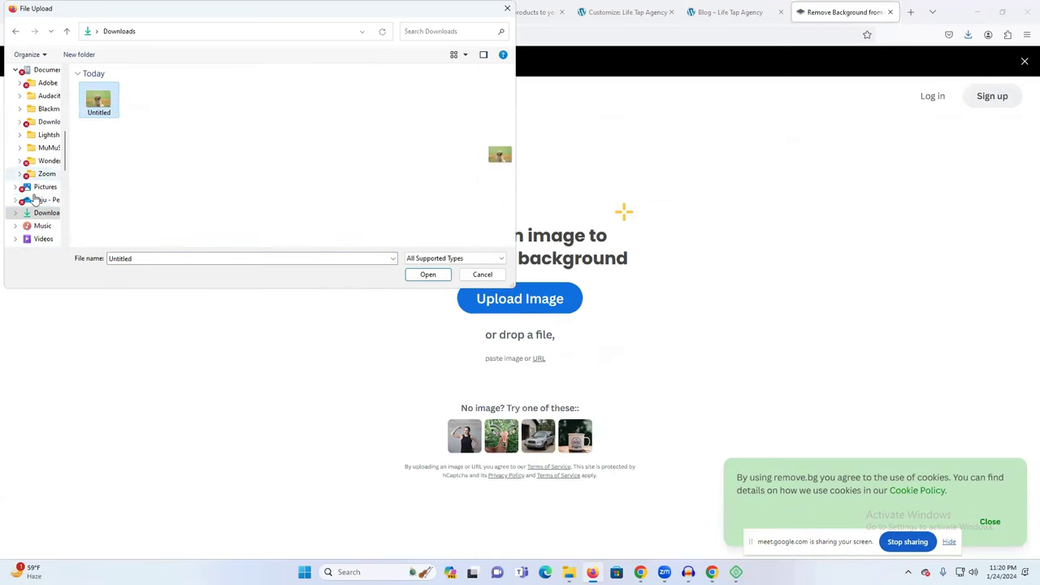
click(509, 8)
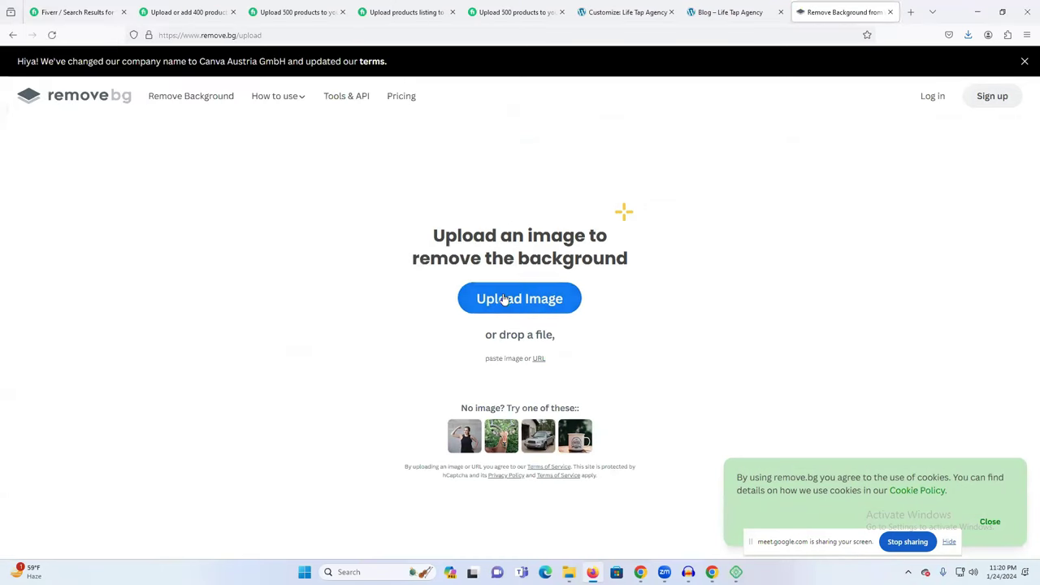
click(504, 299)
click(507, 12)
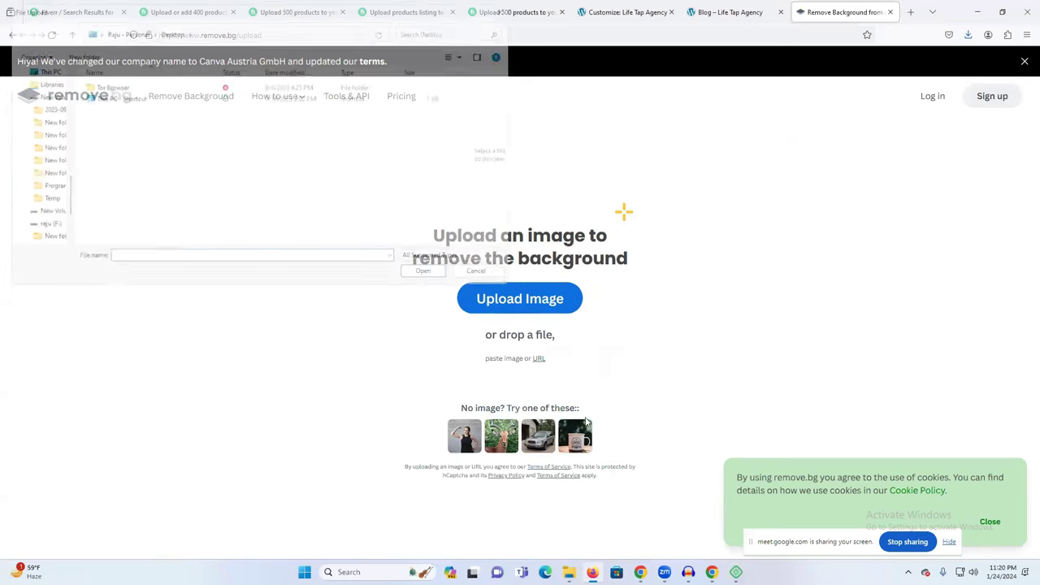
click(569, 572)
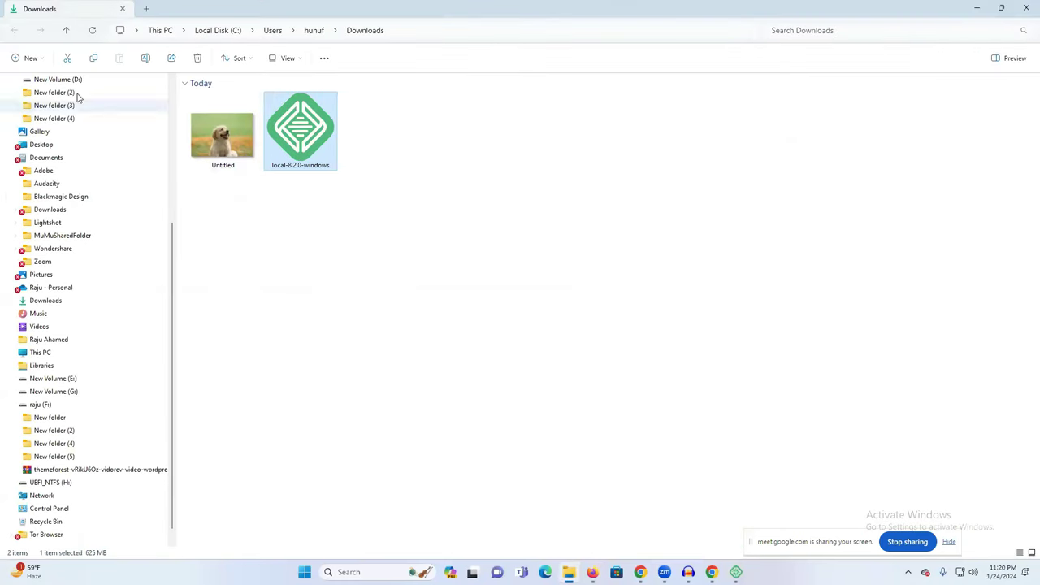
Step: Close the file window and minimize the browser windows to reach the desktop
click(66, 30)
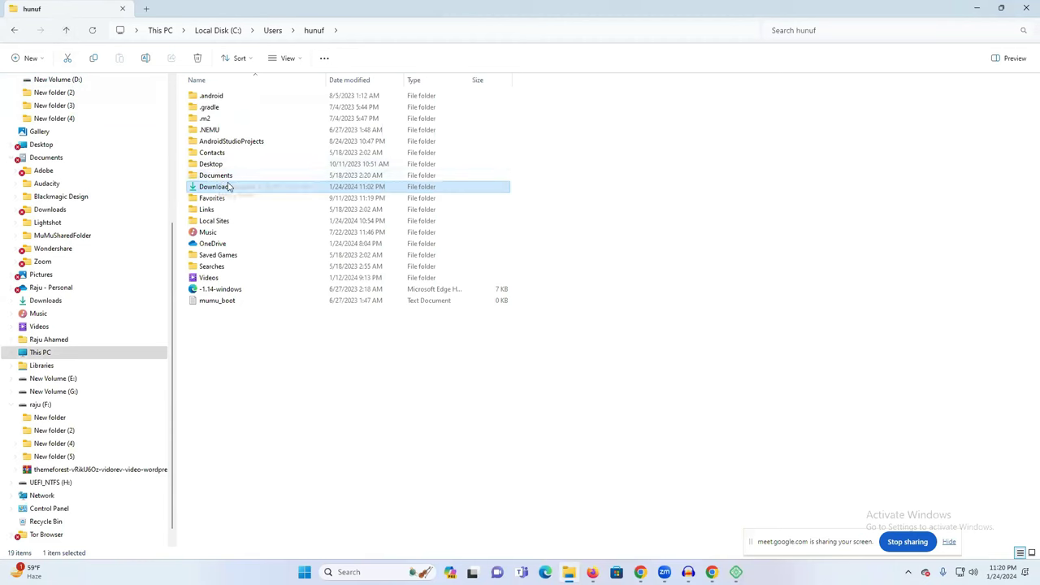
click(67, 31)
click(1025, 7)
click(975, 8)
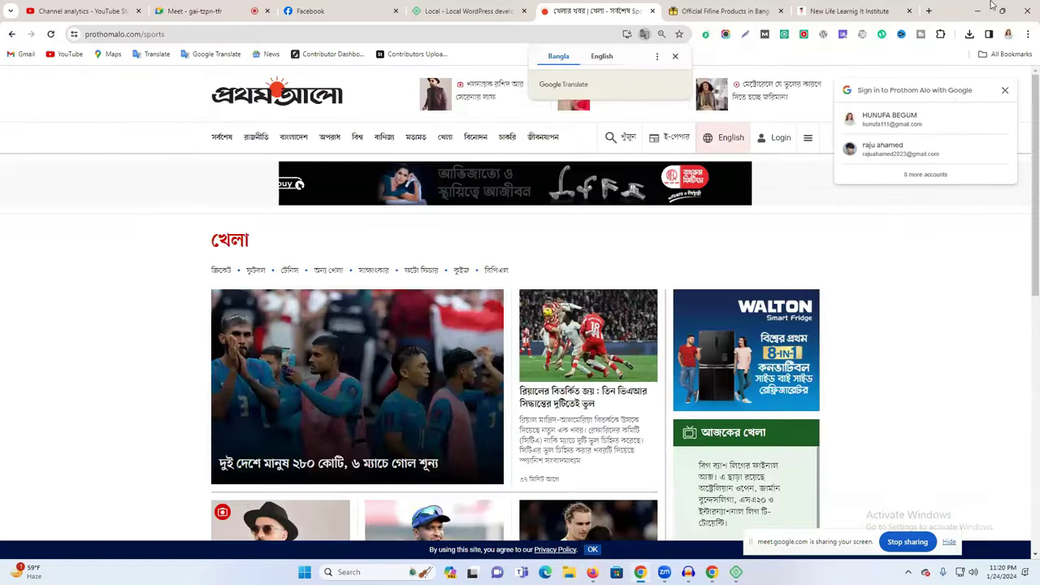
click(975, 8)
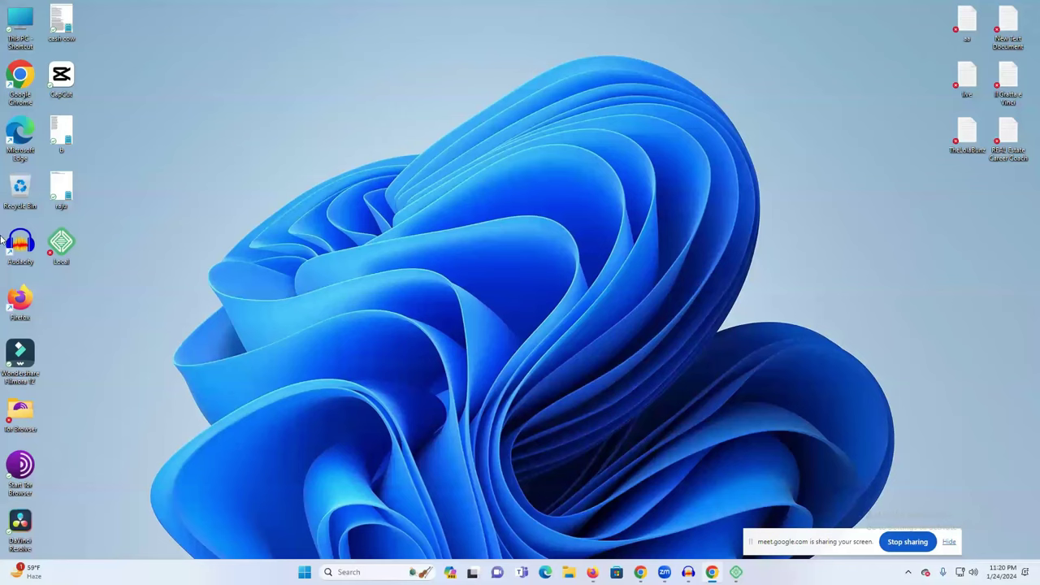
Step: Browse This PC's F:, E: and G: drives to locate channels4_profile (2) for remove.bg
double_click(11, 32)
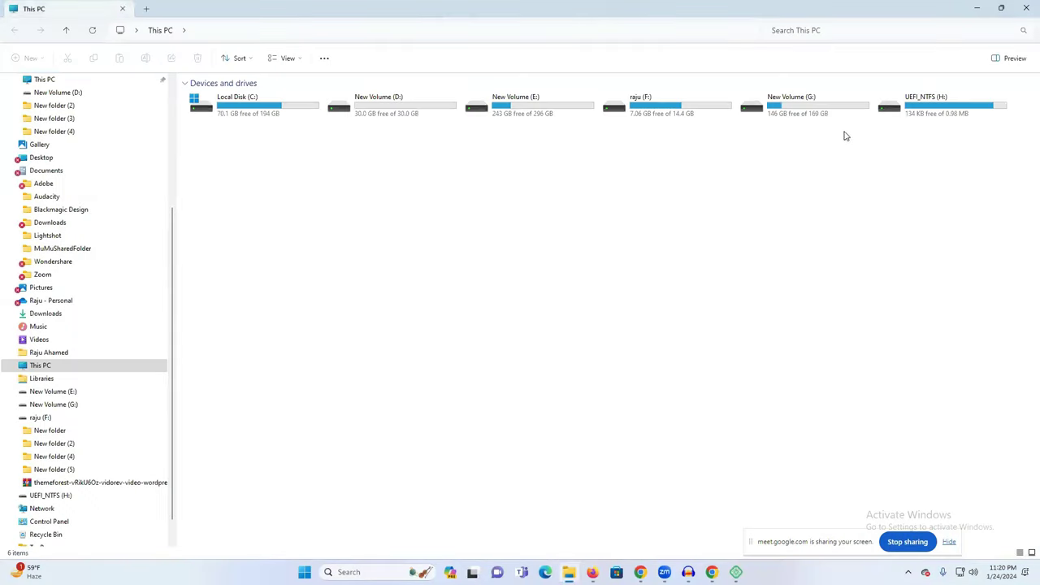
double_click(649, 108)
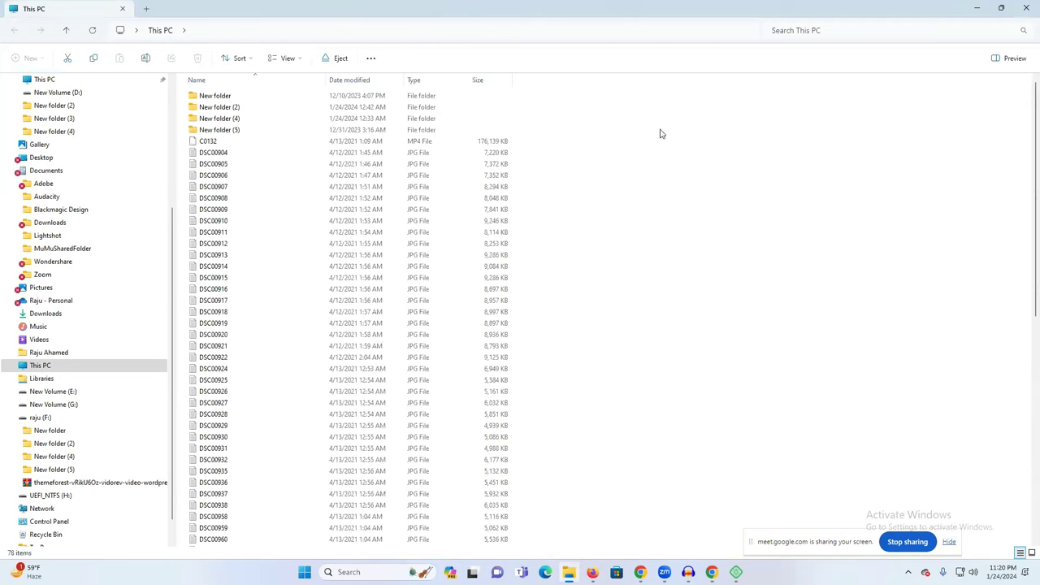
click(68, 30)
double_click(528, 99)
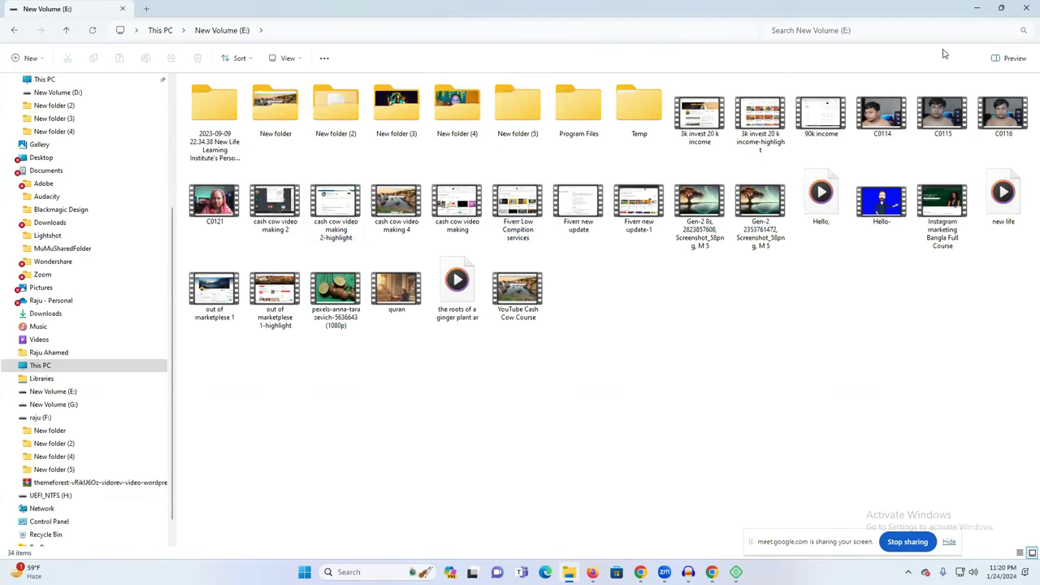
click(66, 30)
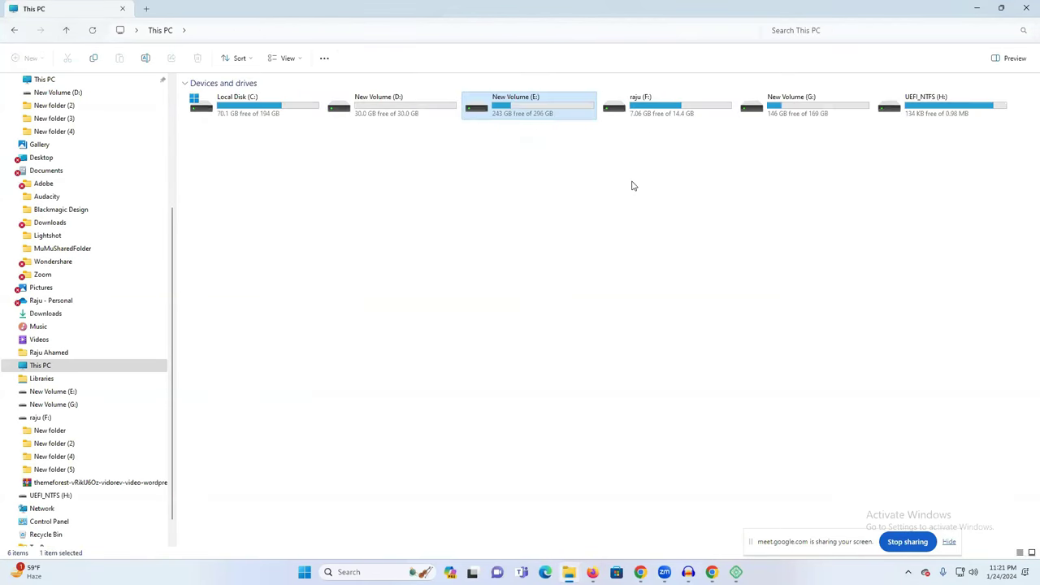
double_click(805, 110)
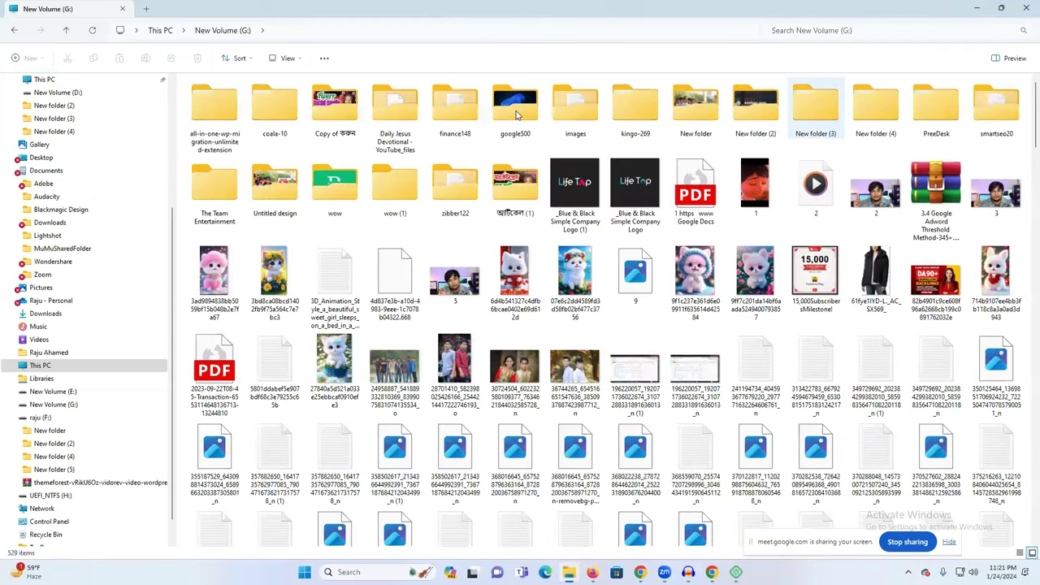
scroll(754, 264, down, 5)
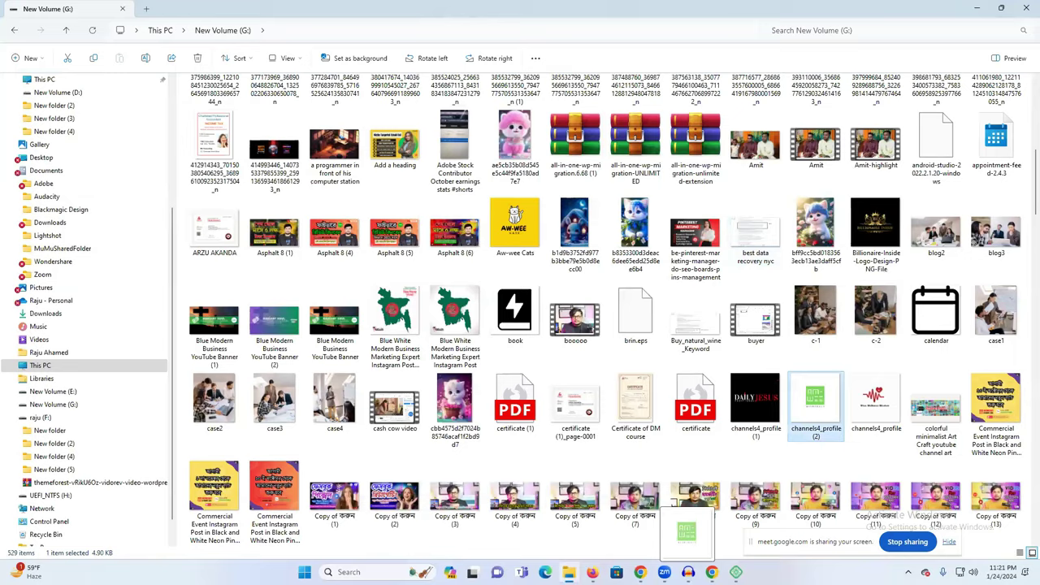
click(688, 572)
Step: Remove the white background from channels4_profile (2) in remove.bg and download the transparent PNG
drag(581, 484, 549, 359)
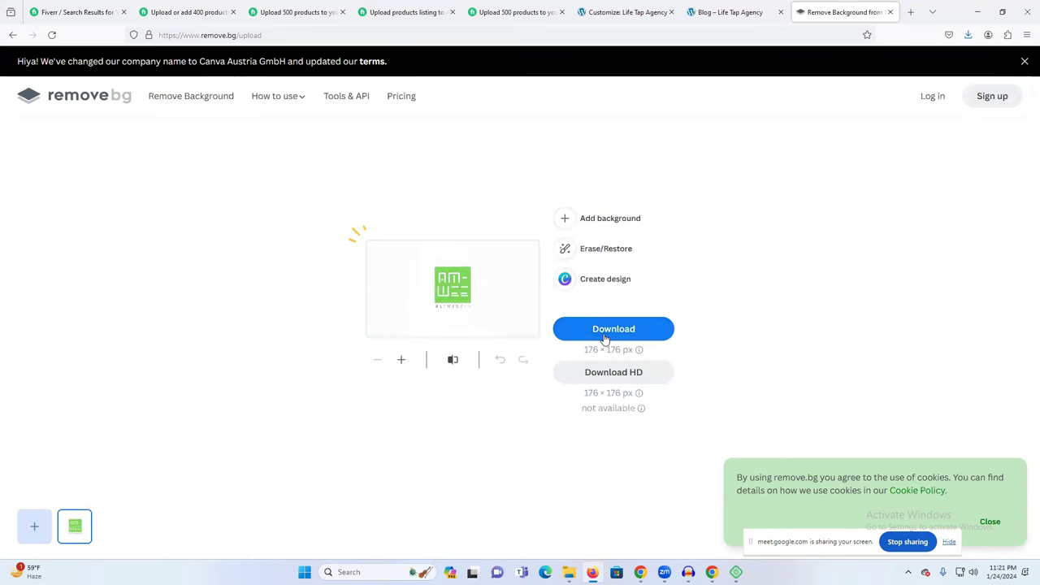
click(606, 329)
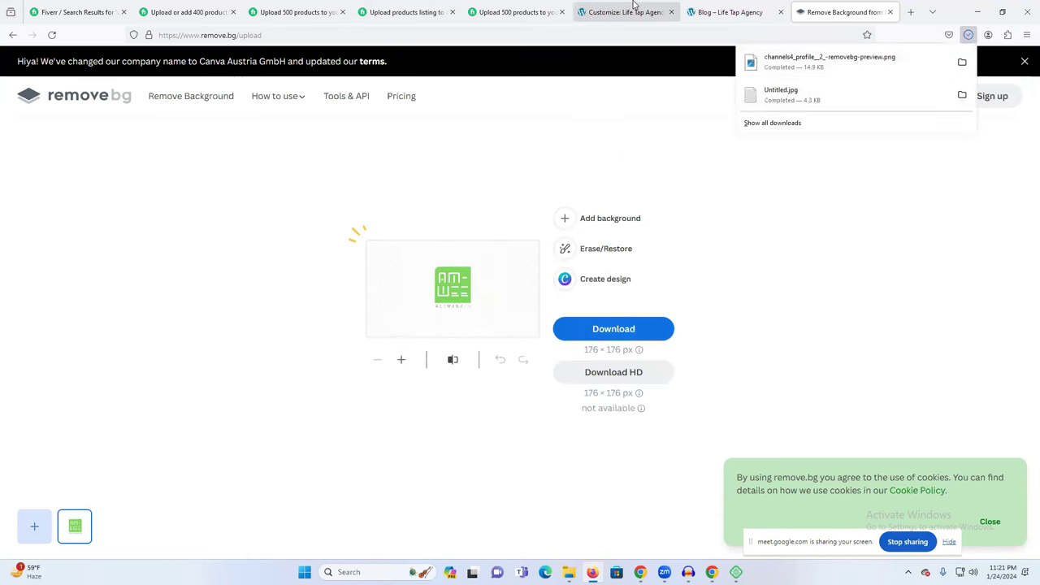
click(625, 12)
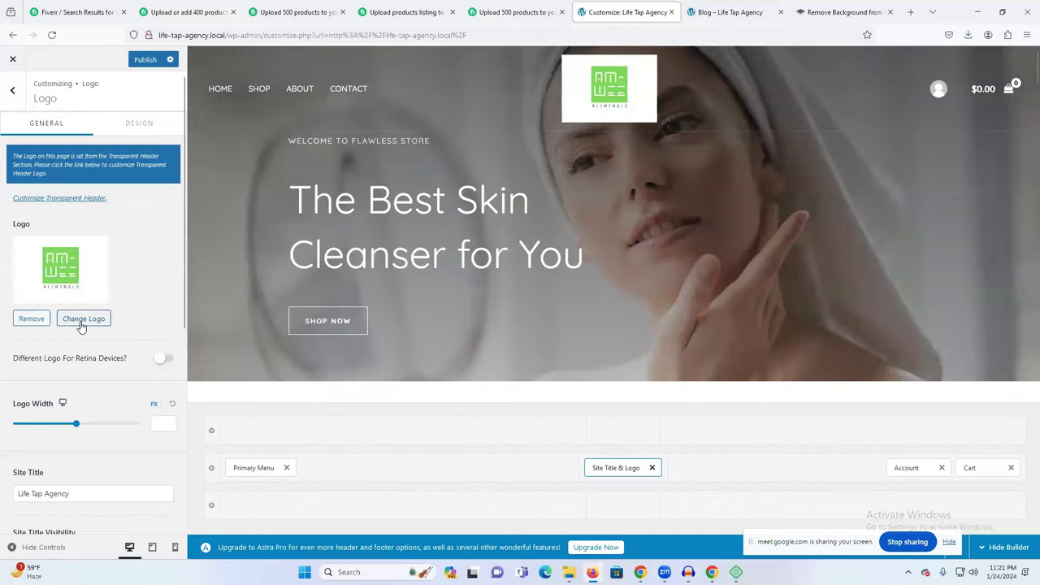
click(83, 319)
Step: Upload channels4_profile_2_-removebg-preview.png from Downloads, crop it, and set it as the header logo
click(43, 99)
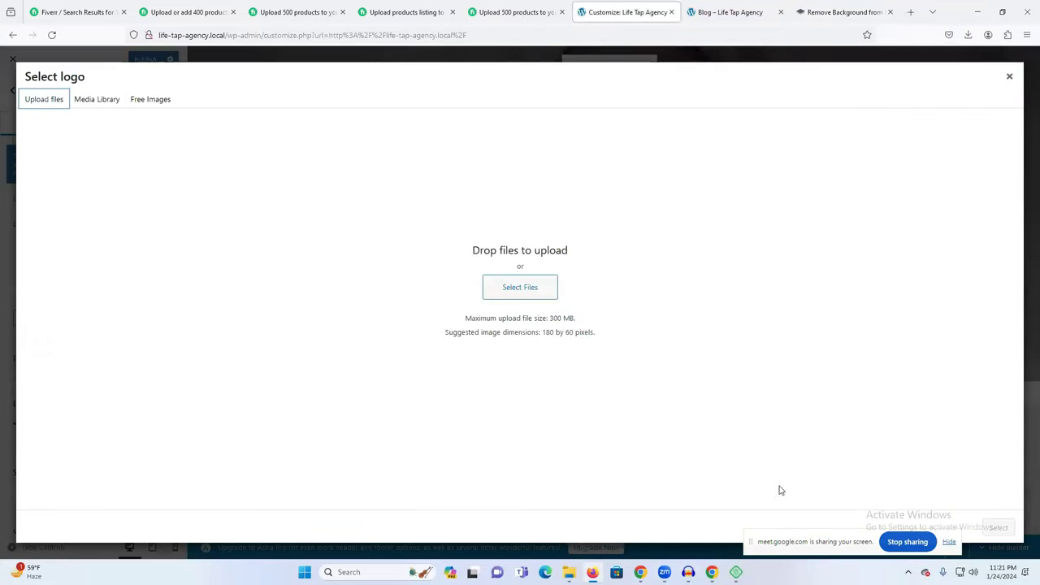
click(520, 287)
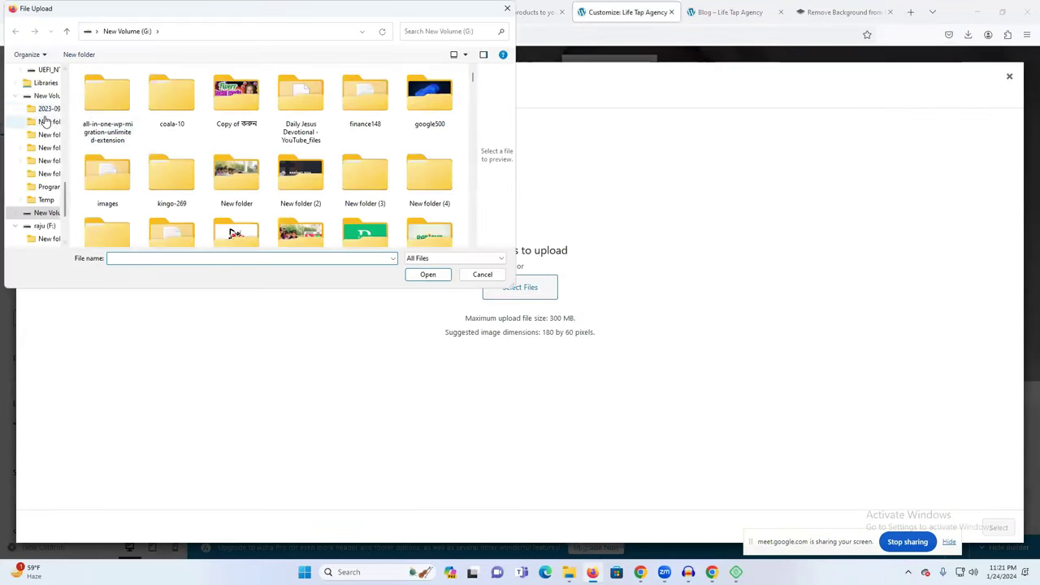
scroll(12, 122, down, 3)
click(29, 176)
click(94, 108)
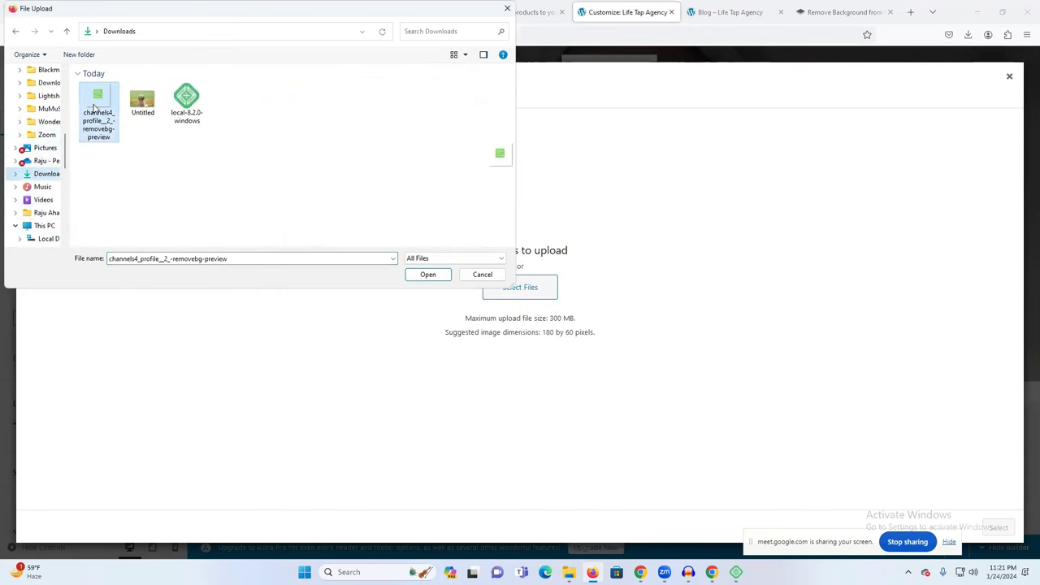
click(412, 274)
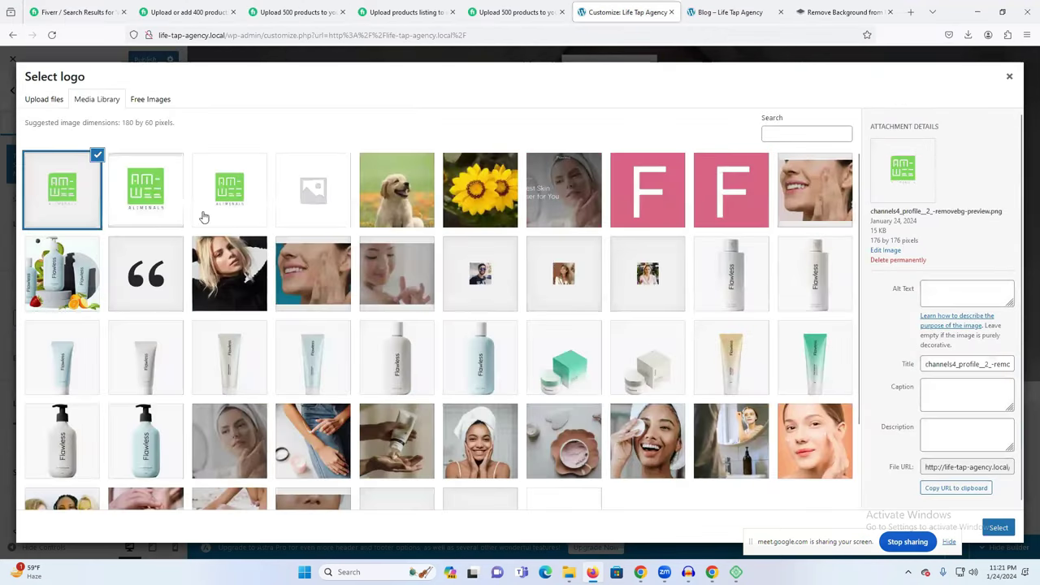
click(996, 528)
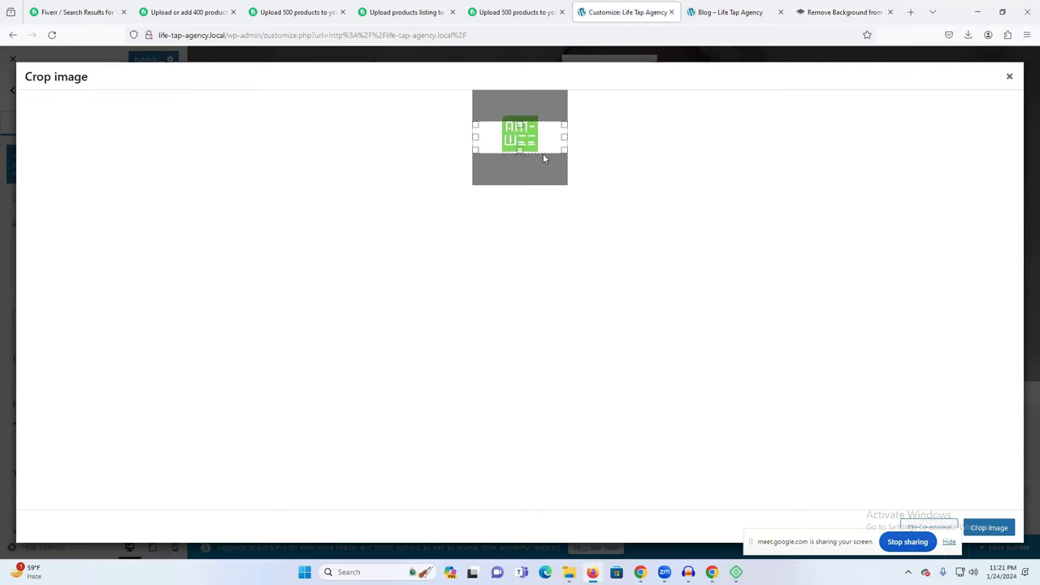
drag(523, 157, 523, 163)
drag(523, 126, 525, 114)
click(999, 528)
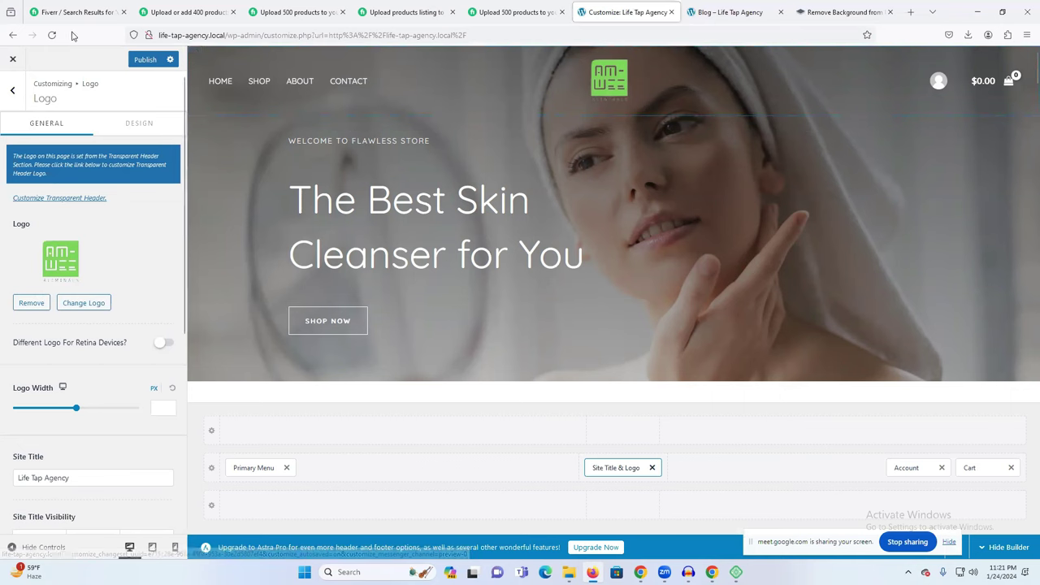
Step: Publish the new transparent logo to the site
click(148, 62)
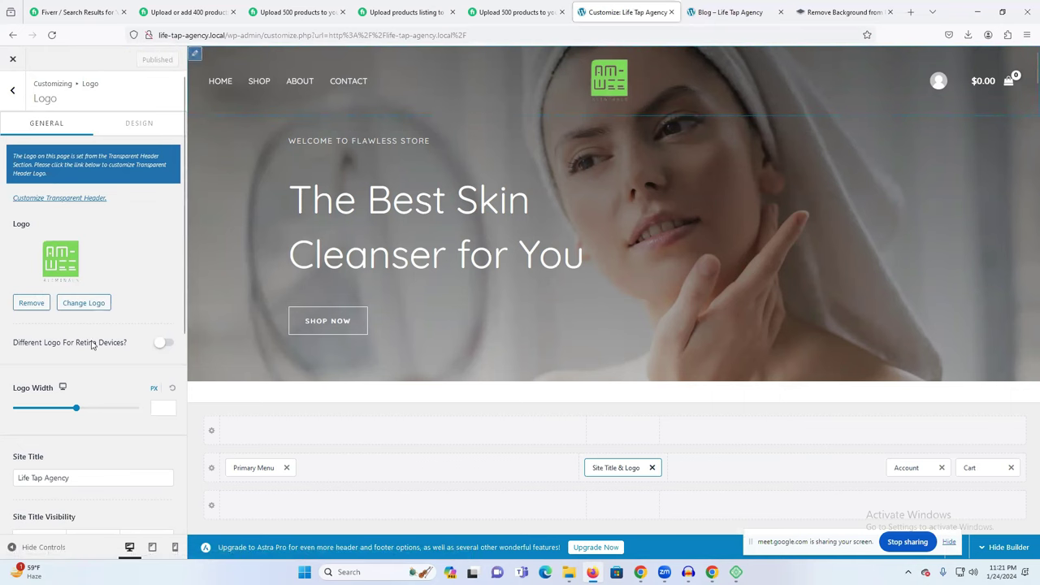
scroll(82, 390, down, 4)
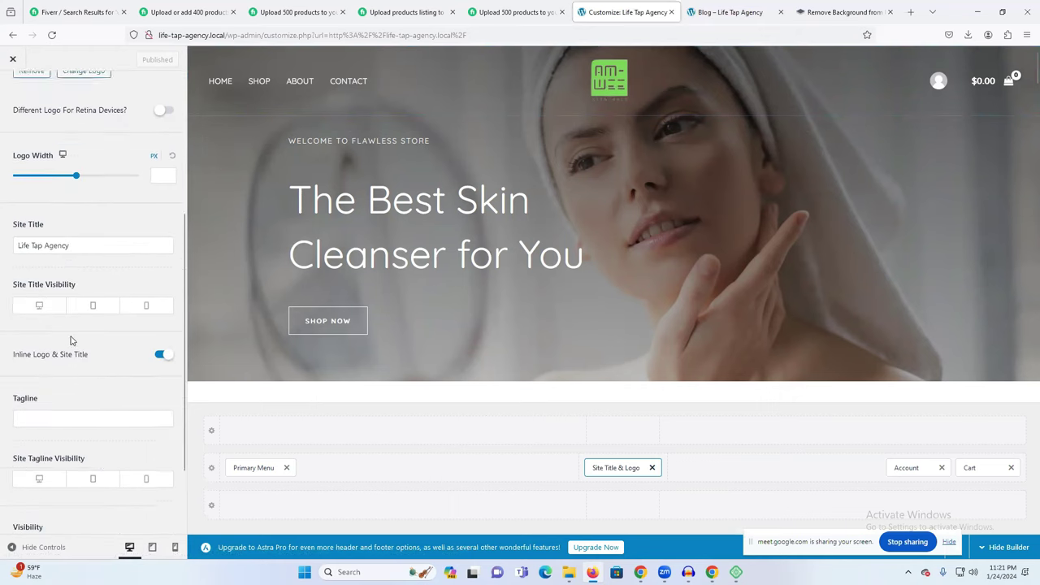
scroll(100, 365, up, 3)
Step: Review the Primary Menu's assigned locations in the Header Builder, then return to the admin Dashboard
click(13, 91)
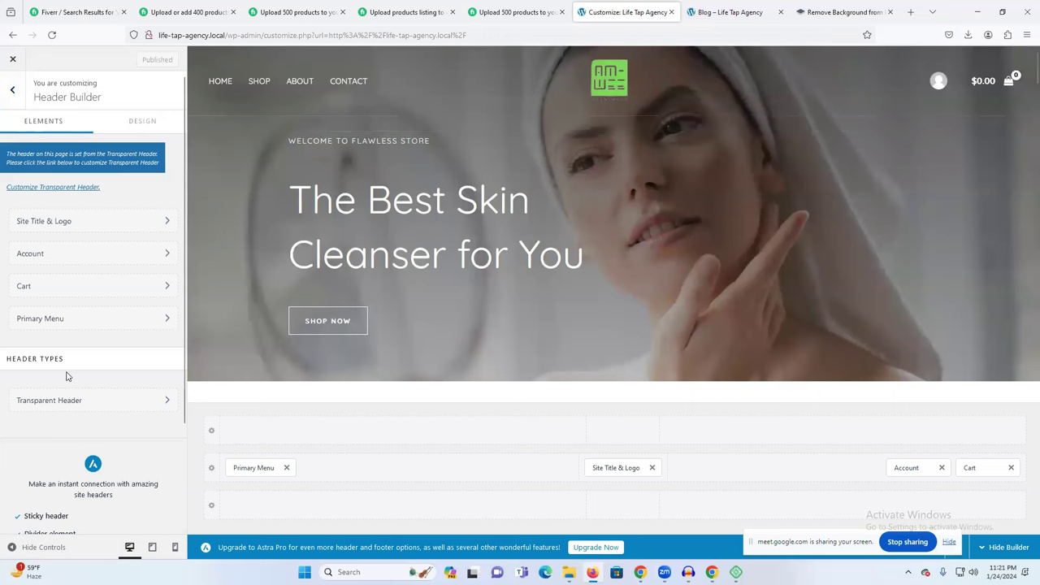
click(65, 318)
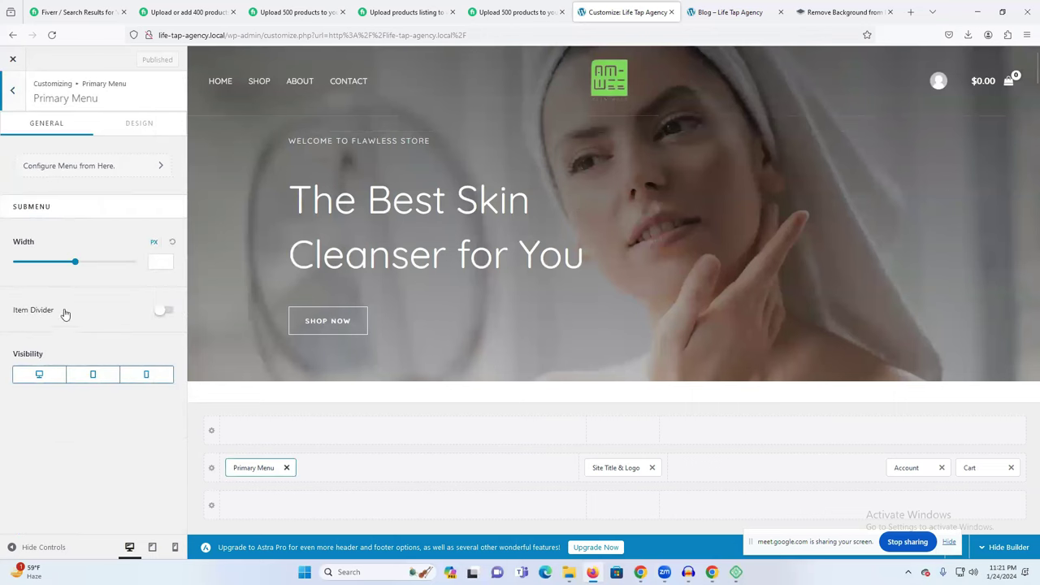
click(85, 169)
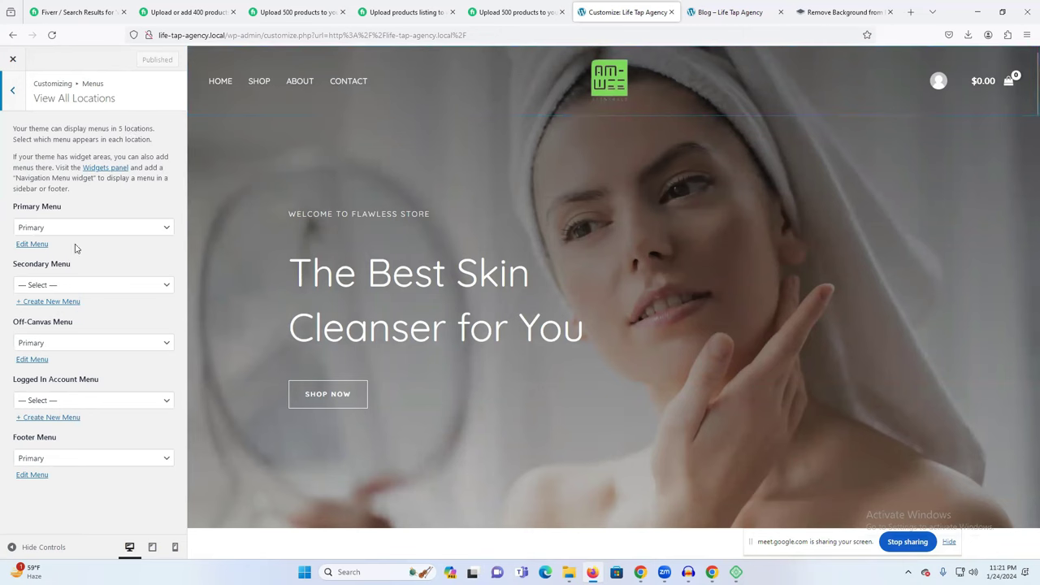
click(12, 86)
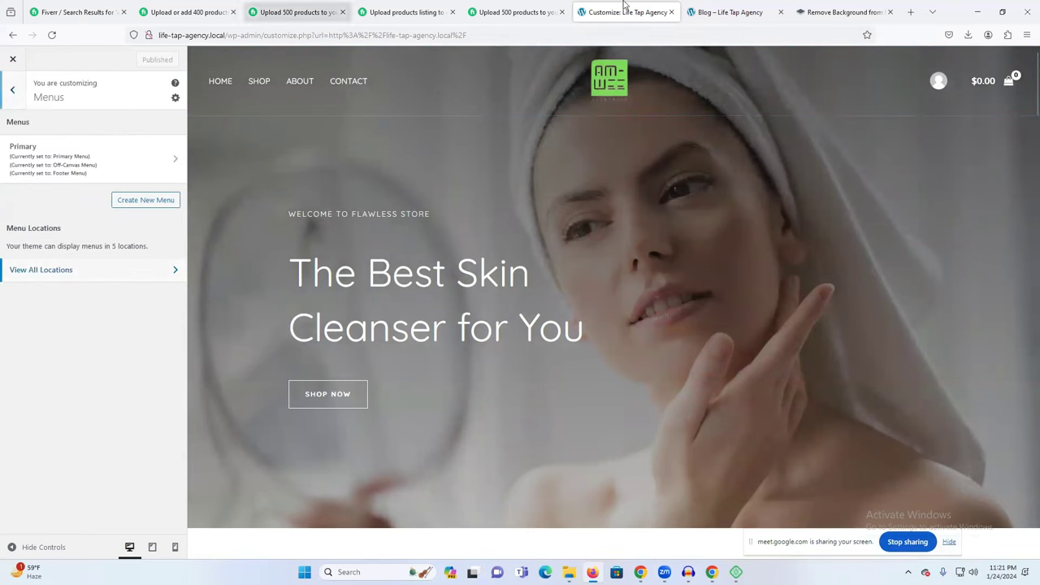
click(727, 11)
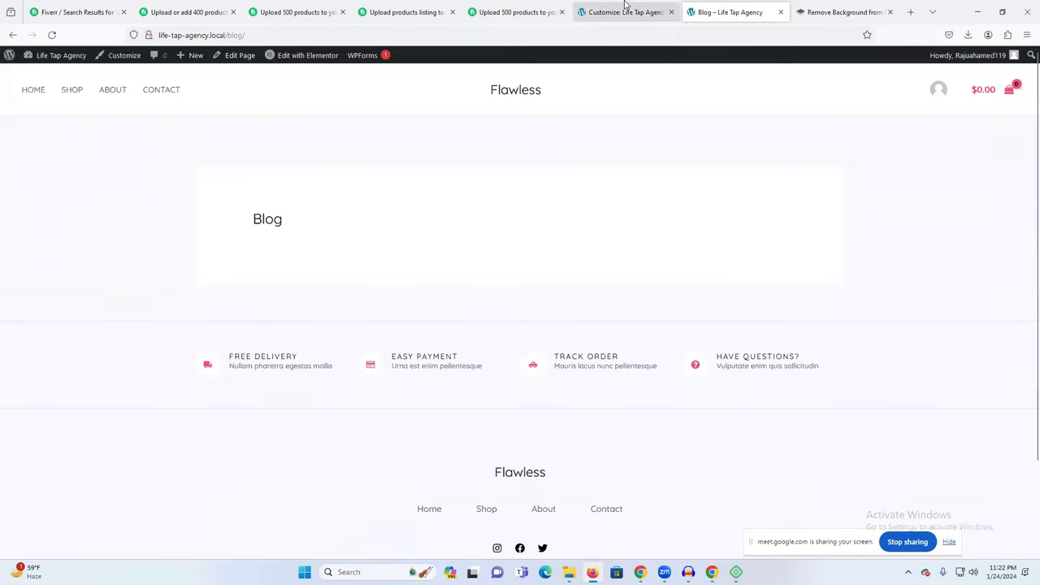
click(626, 12)
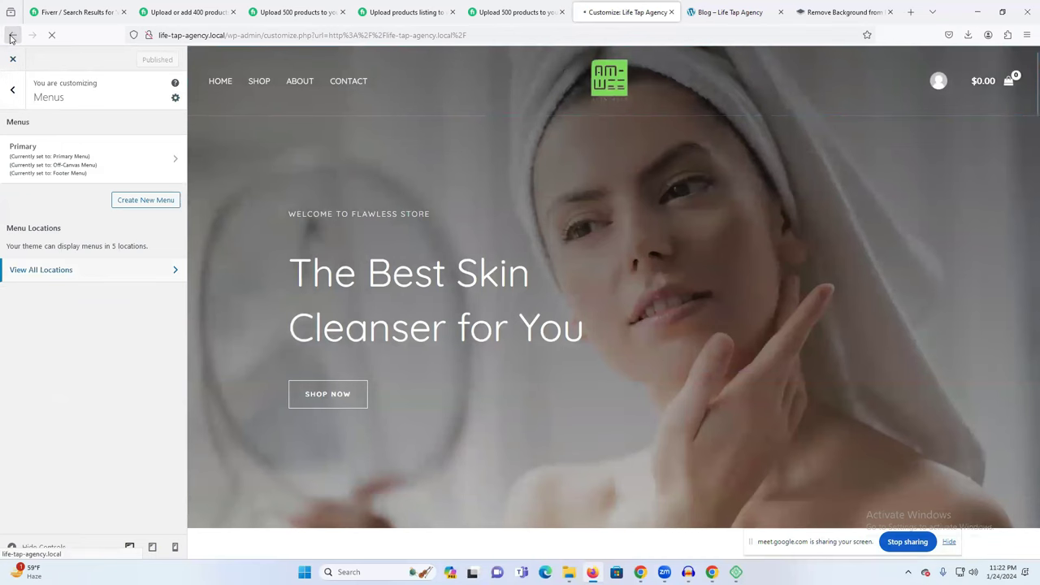
click(12, 38)
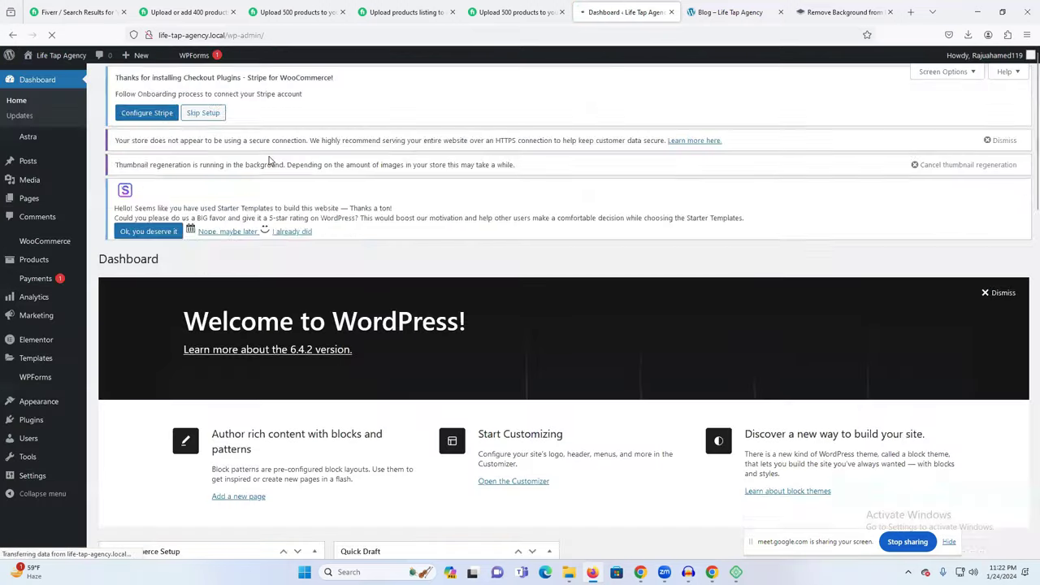
Step: Add the Blog page to the Primary menu after Home, Shop, About and Contact, and save it
mouse_move(35, 404)
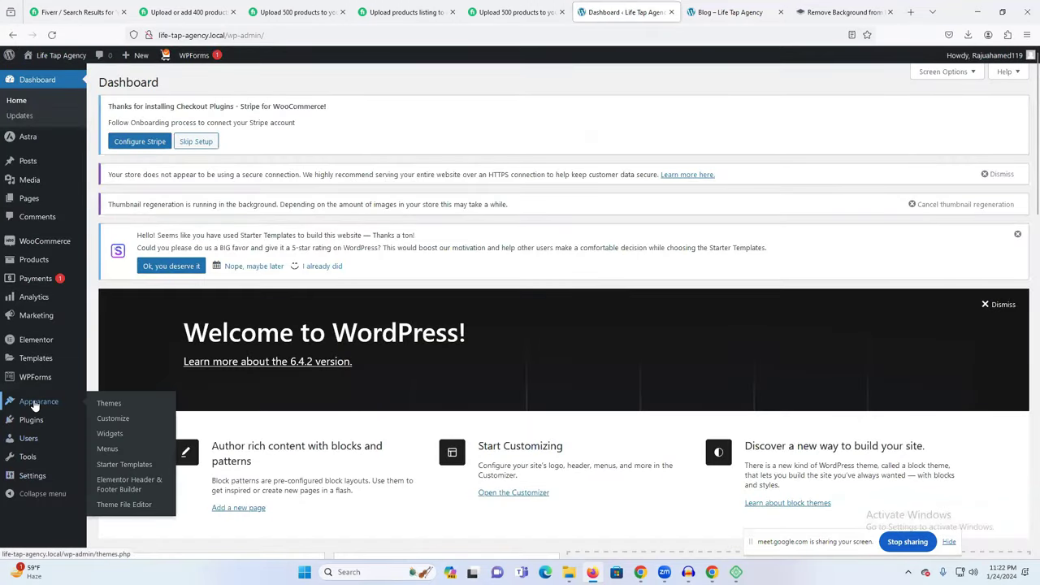
mouse_move(30, 424)
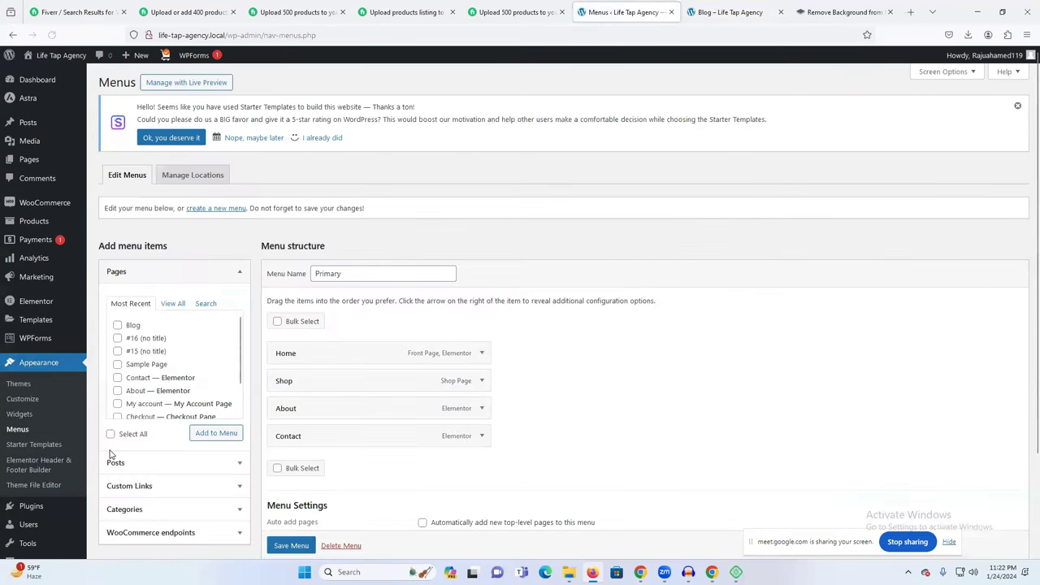
scroll(297, 373, down, 2)
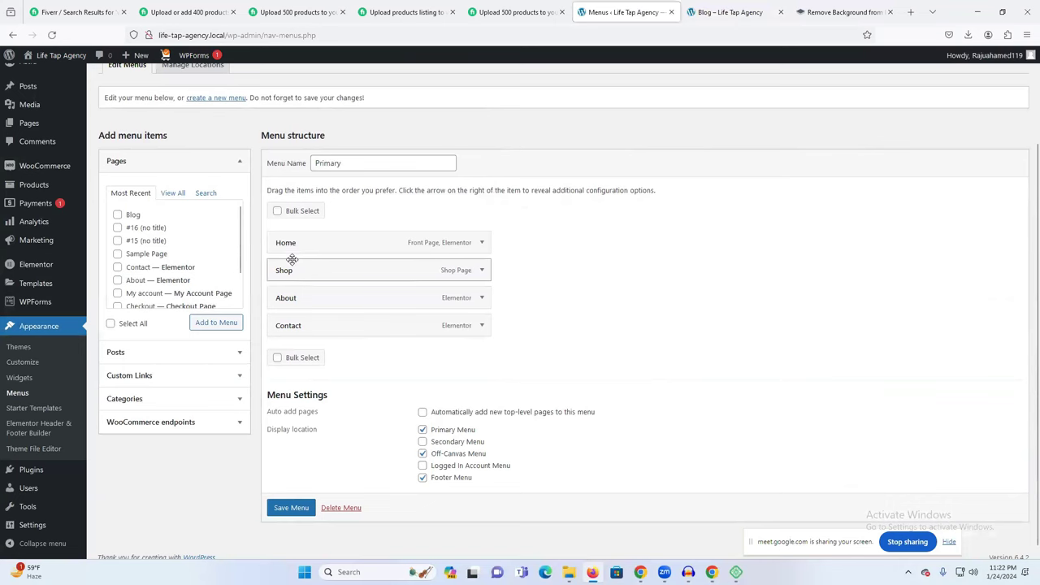
click(741, 12)
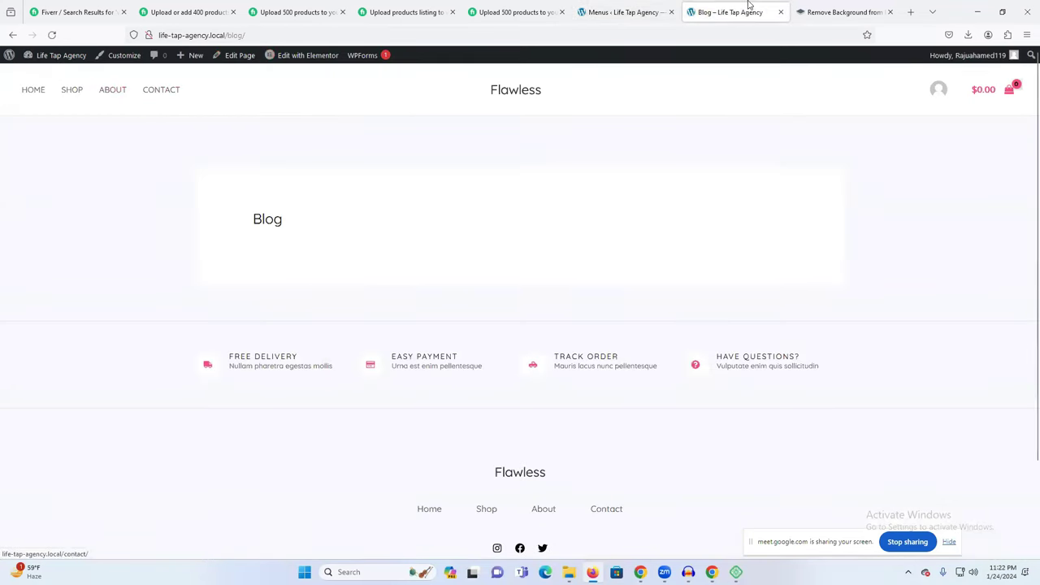
click(624, 13)
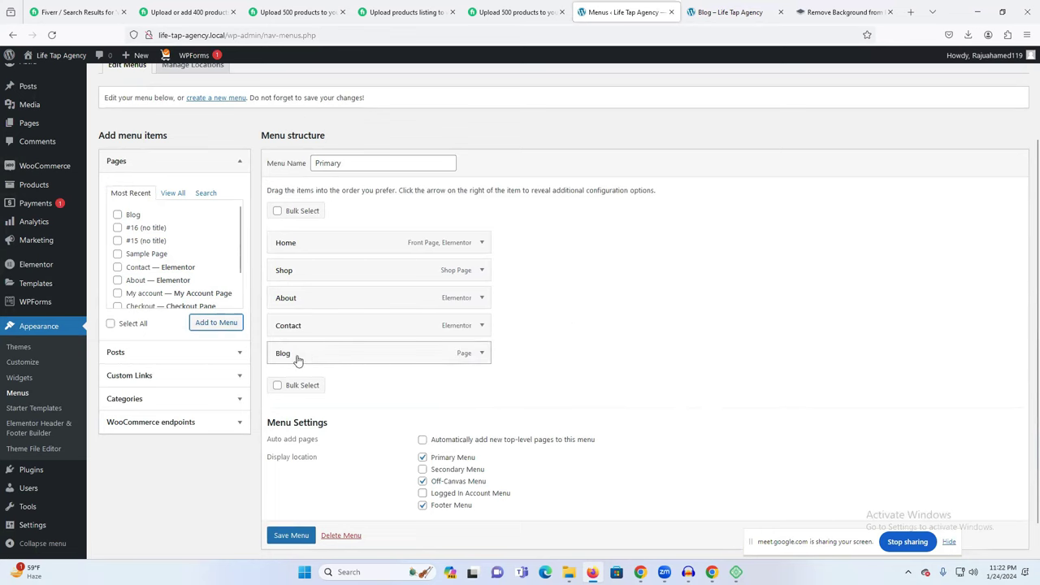
click(290, 536)
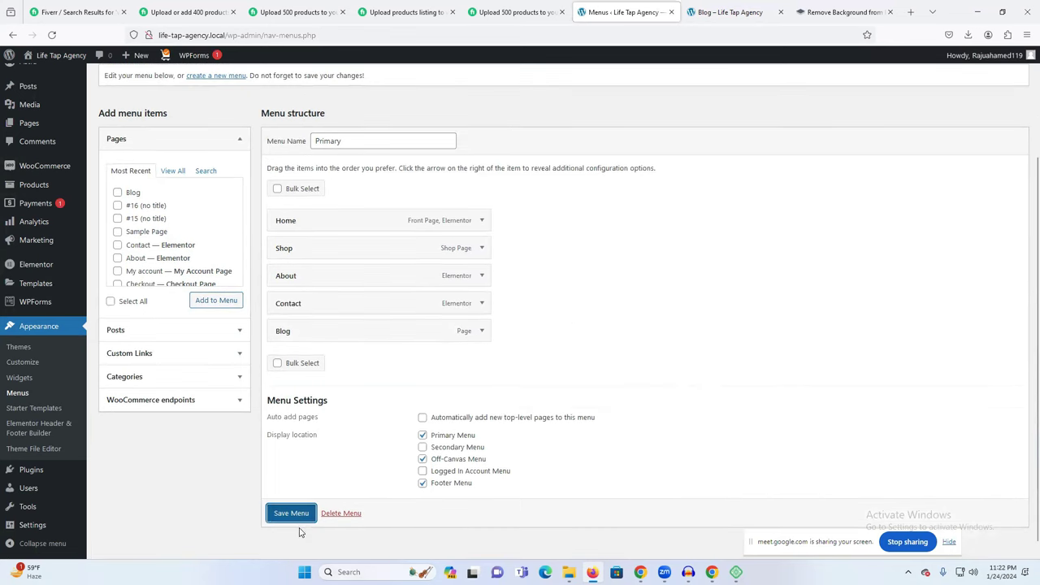
click(296, 521)
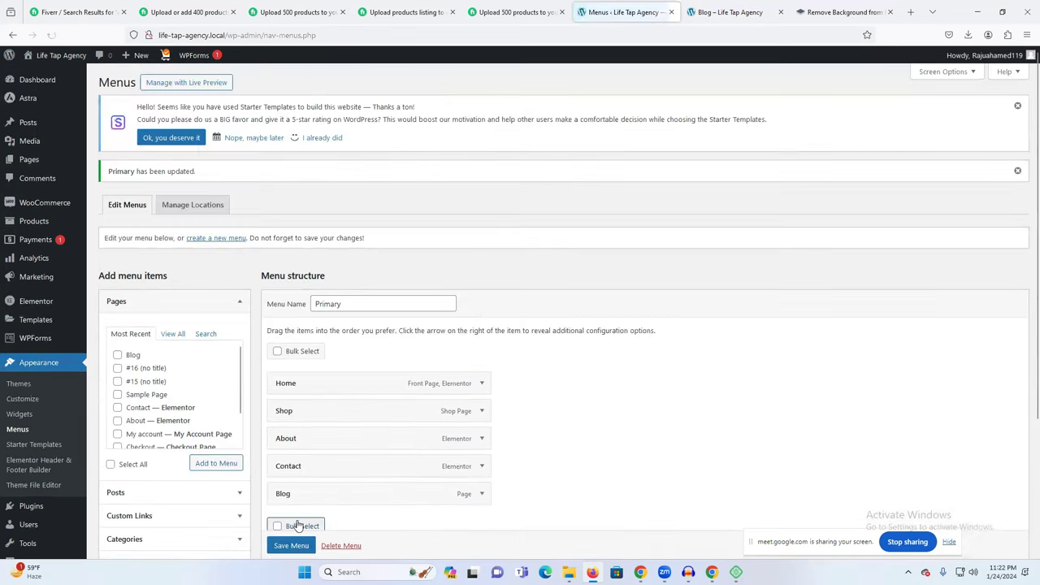
Step: Reload the live Blog page to confirm BLOG now appears in the navigation
click(719, 10)
right_click(34, 172)
click(106, 179)
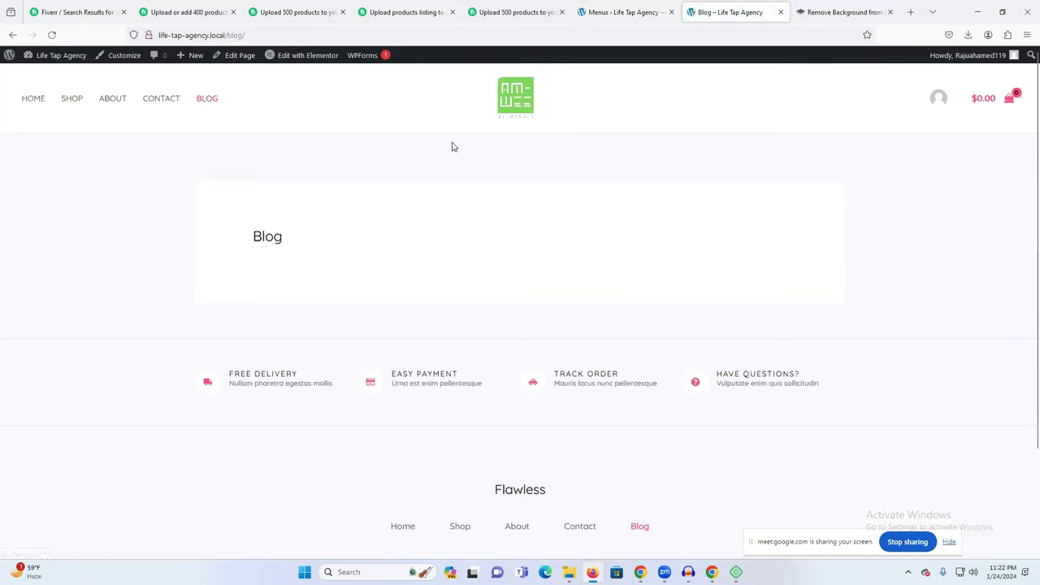
click(611, 7)
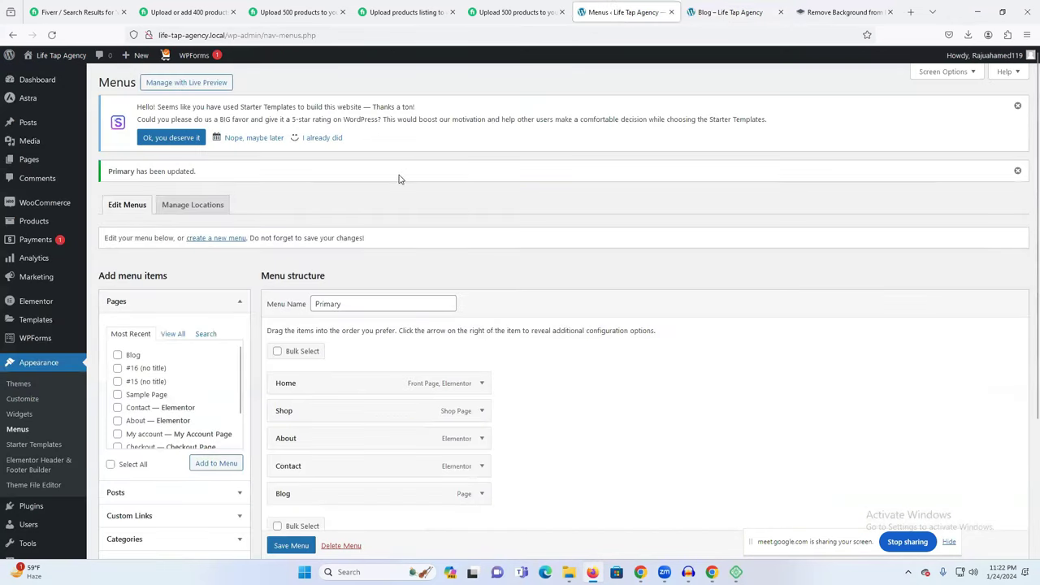
scroll(53, 313, down, 1)
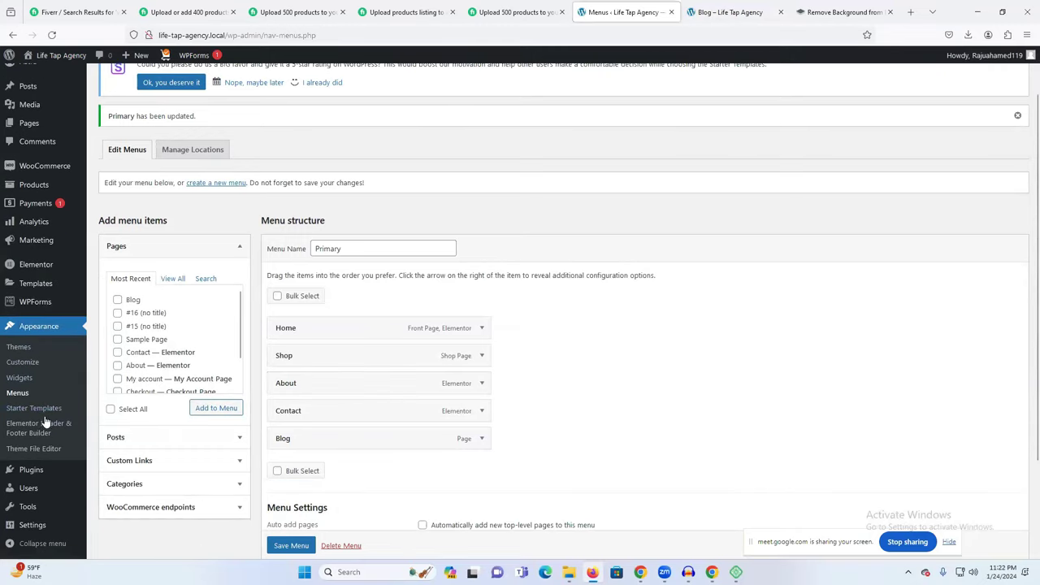
mouse_move(31, 527)
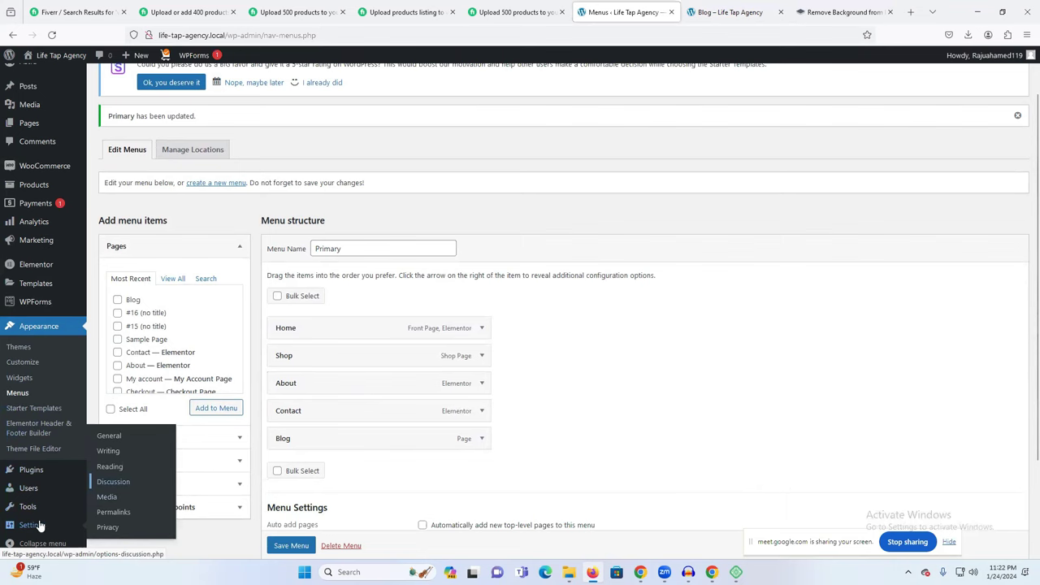
Step: In Reading Settings, set the Posts page to Blog and save the changes
click(113, 481)
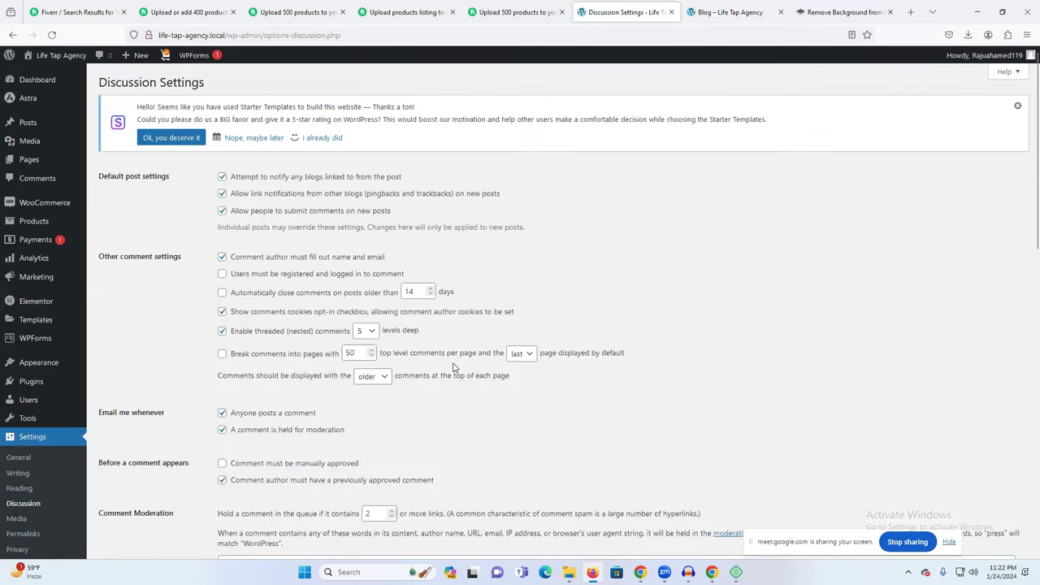
scroll(452, 364, down, 5)
scroll(453, 363, down, 3)
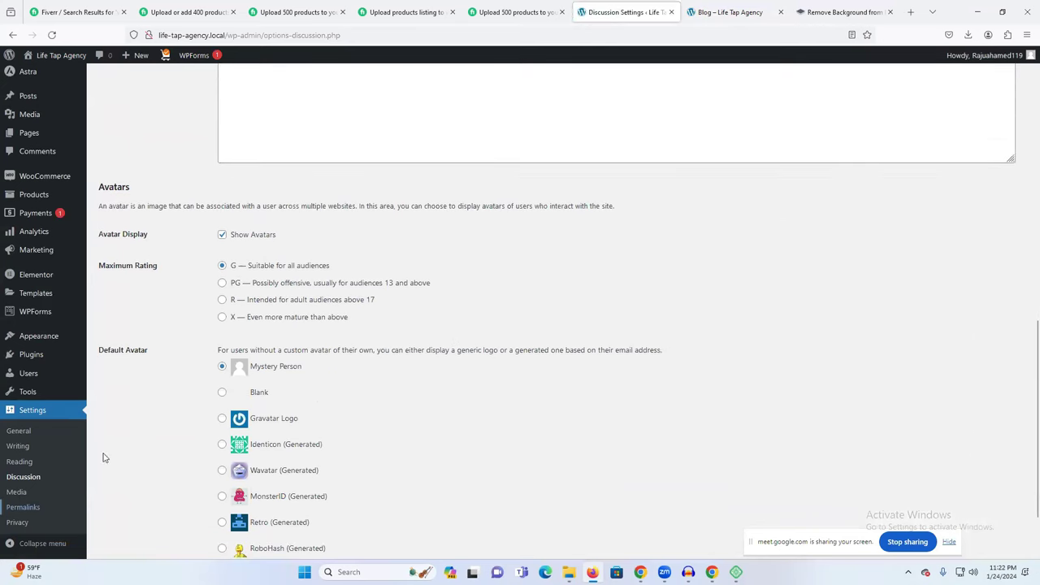
click(32, 462)
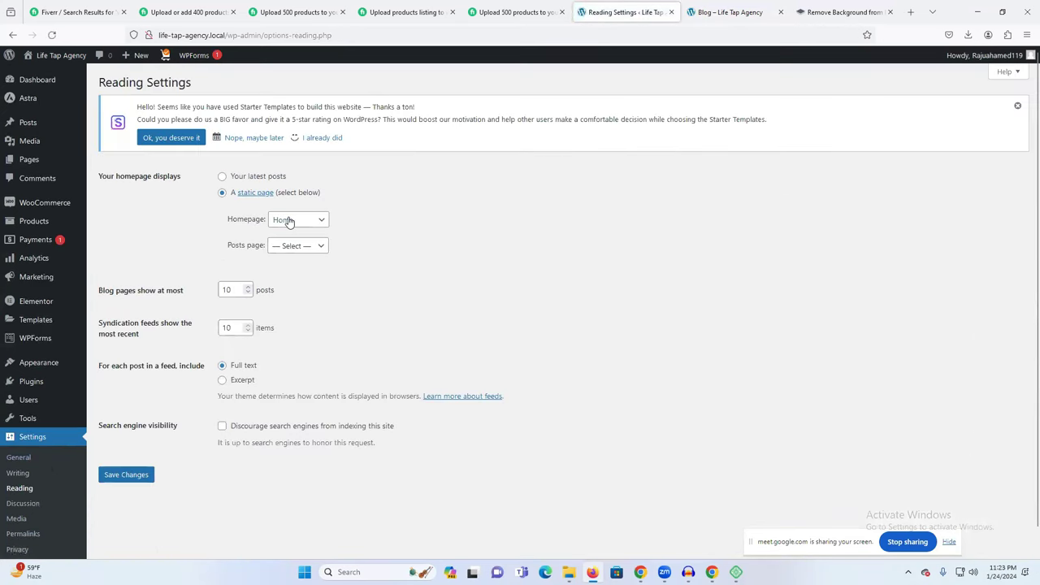
click(301, 252)
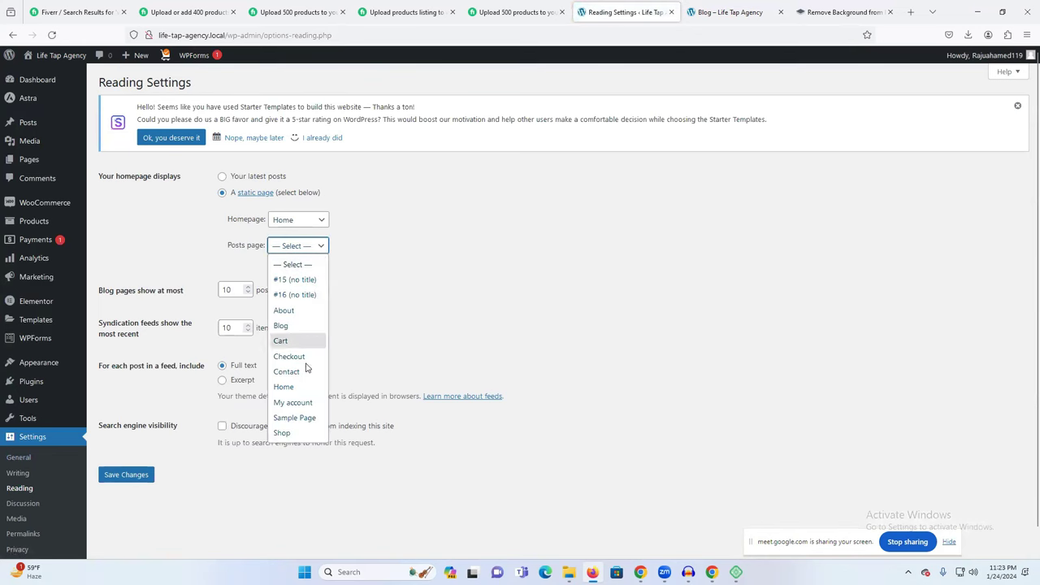
click(292, 326)
click(143, 473)
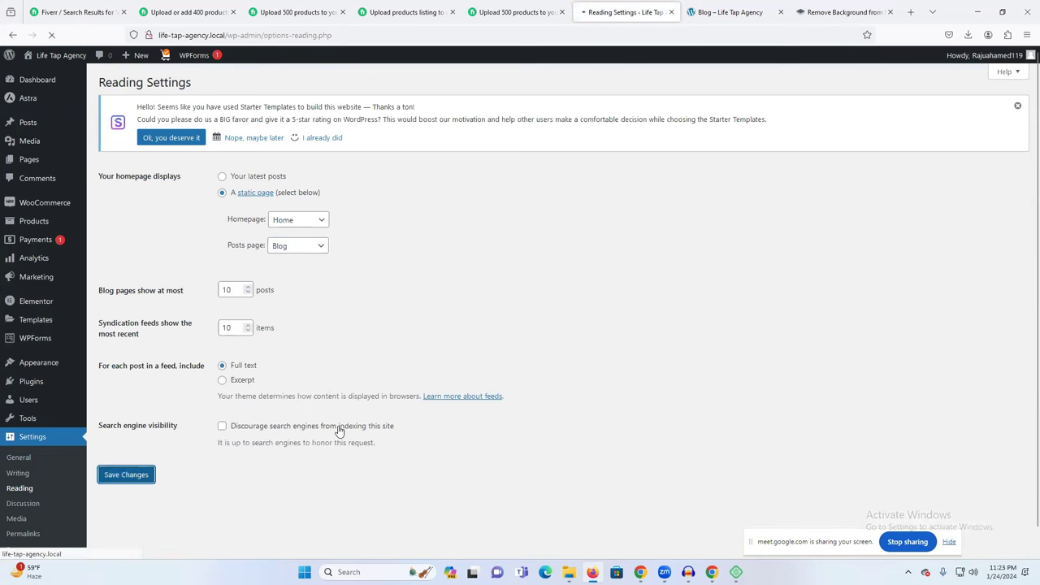
Step: Reload the Blog page to confirm it now lists the Dog Lover post
click(747, 12)
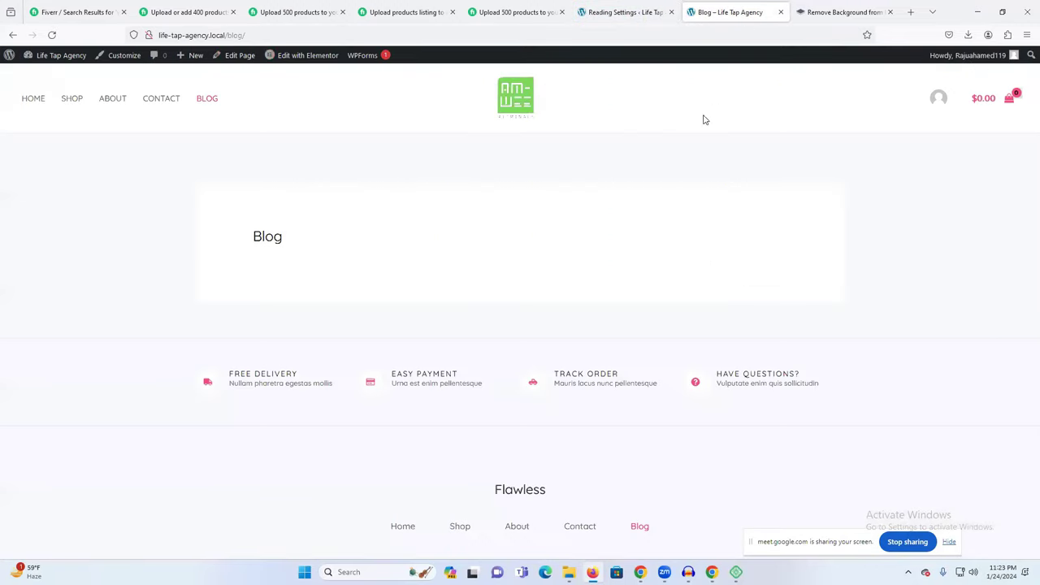
right_click(58, 208)
click(127, 220)
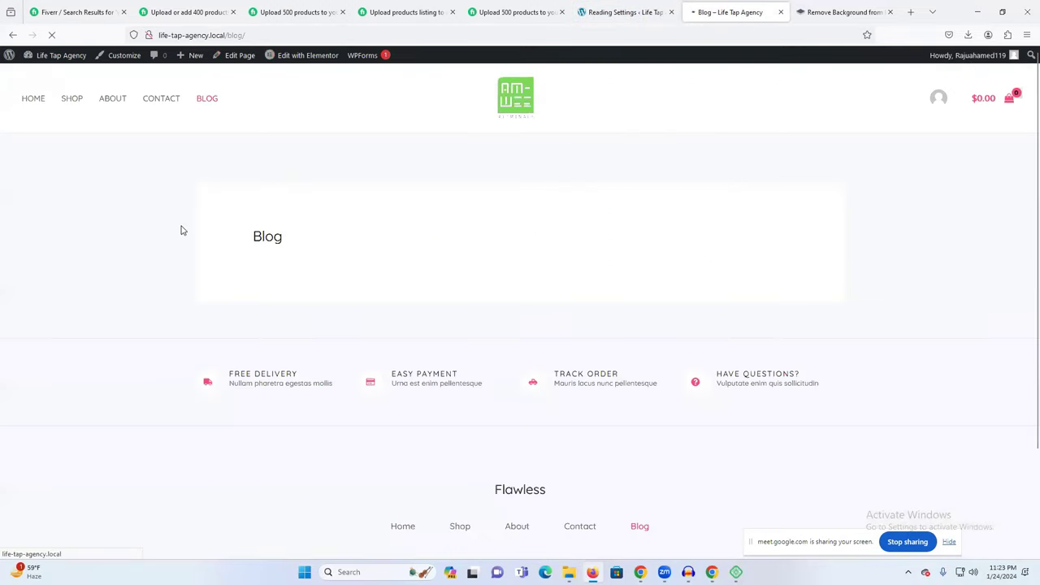
scroll(557, 257, down, 1)
scroll(557, 260, up, 1)
scroll(555, 265, down, 3)
scroll(564, 316, up, 3)
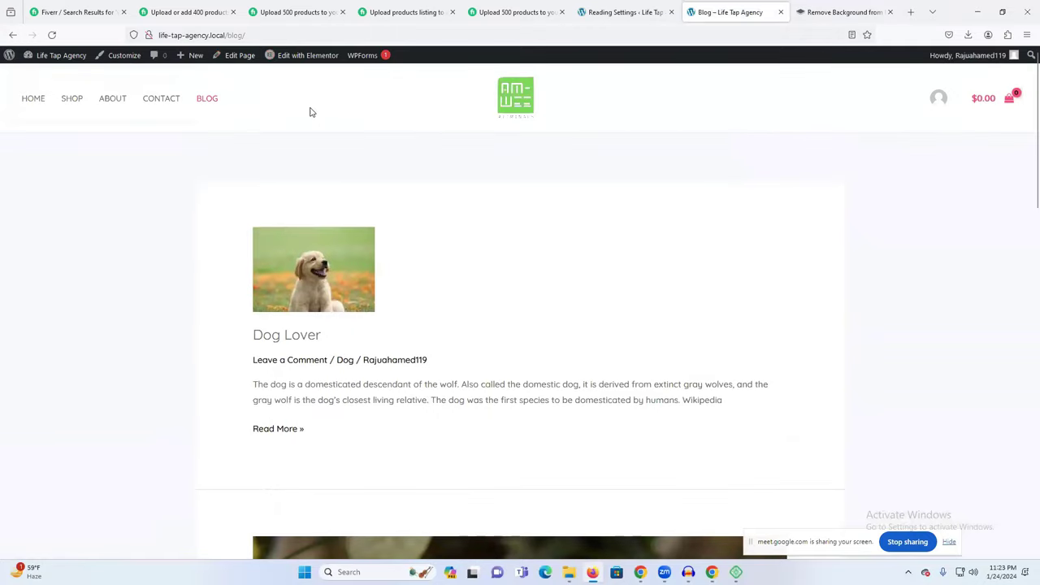
scroll(311, 291, down, 3)
scroll(286, 290, up, 3)
Step: Open the Contact page in the Elementor editor and dismiss the AI features announcement
click(159, 97)
scroll(435, 274, down, 5)
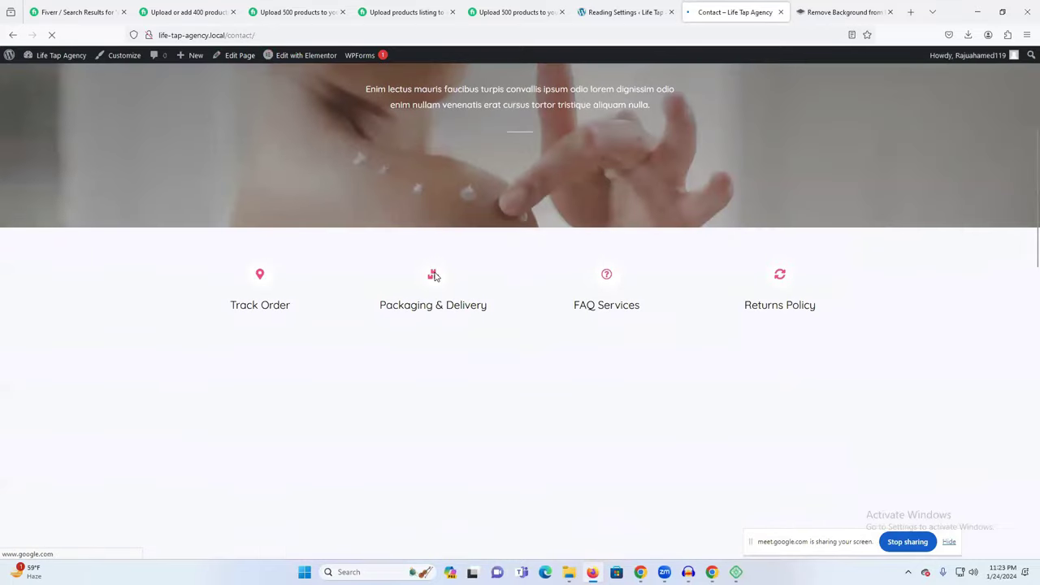
scroll(441, 269, down, 4)
scroll(555, 202, up, 3)
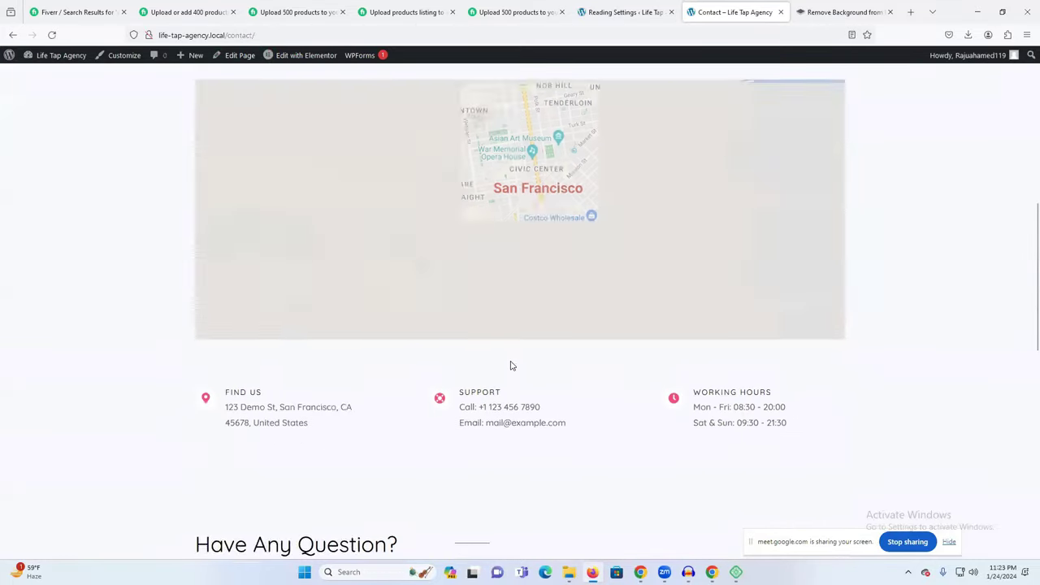
scroll(299, 80, up, 6)
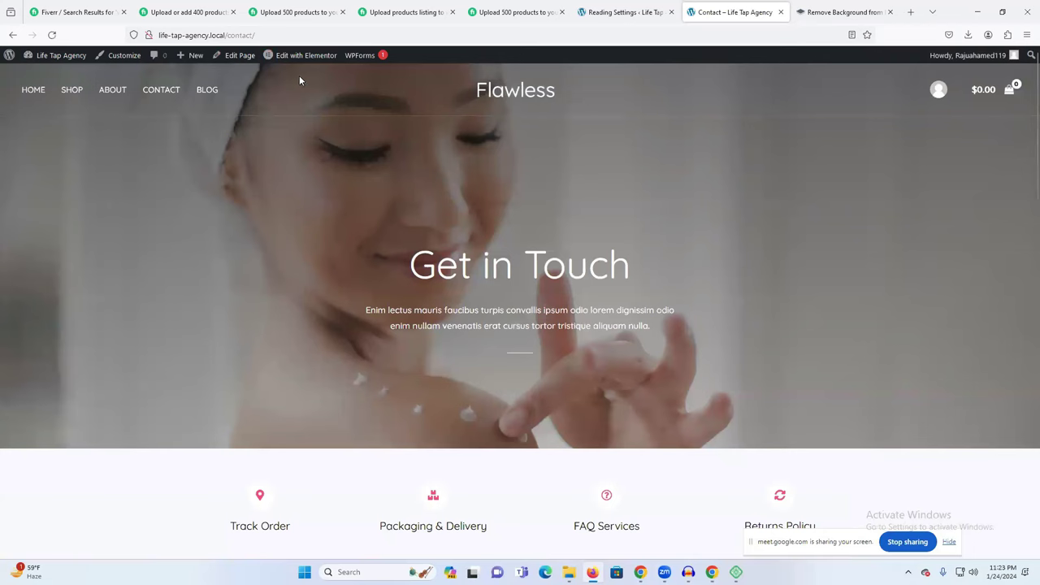
mouse_move(298, 55)
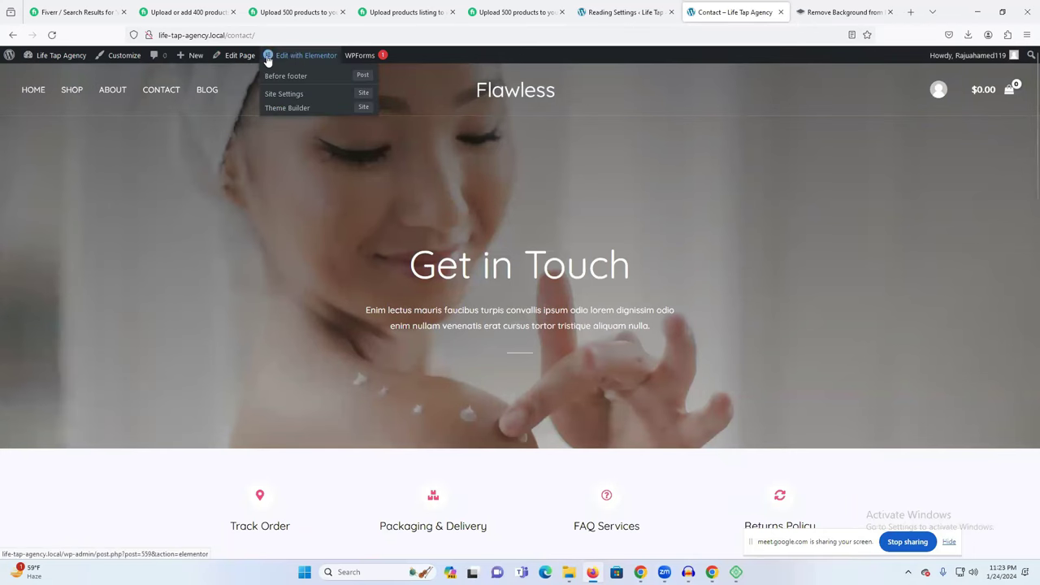
click(305, 56)
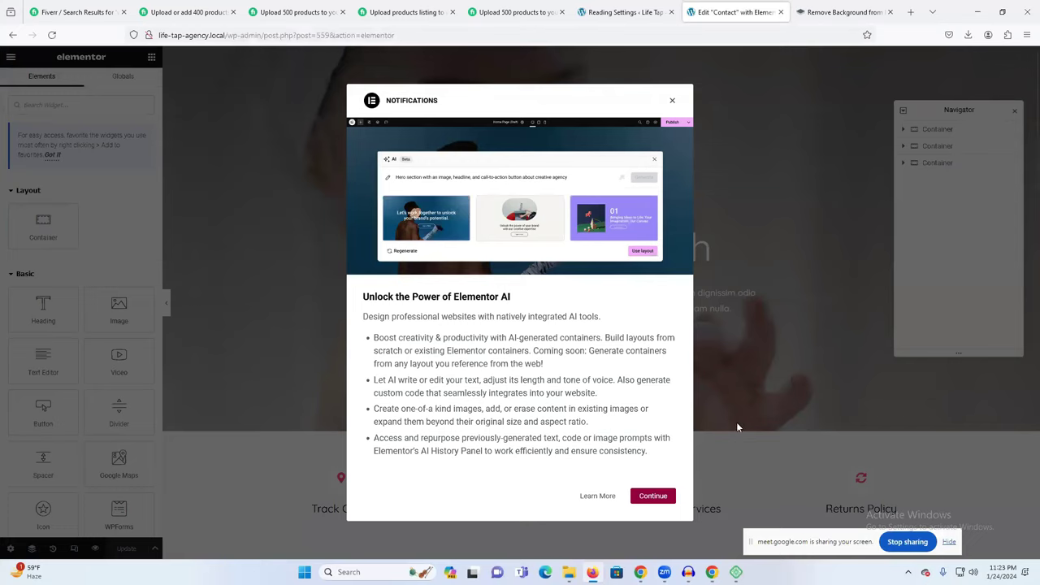
click(672, 104)
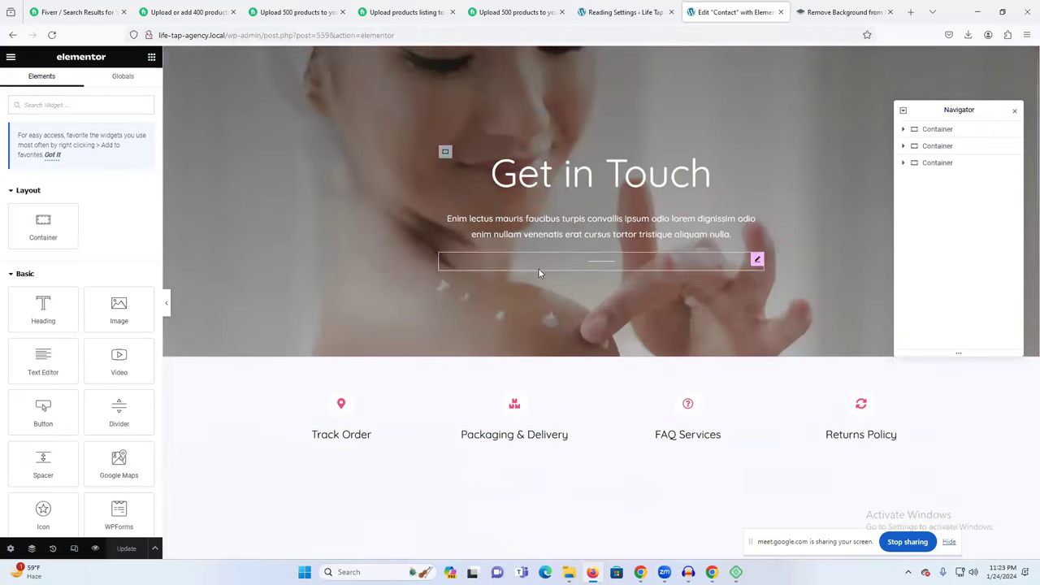
Step: Change the hero heading title from 'Get in Touch' to 'ghghghgh'
click(550, 195)
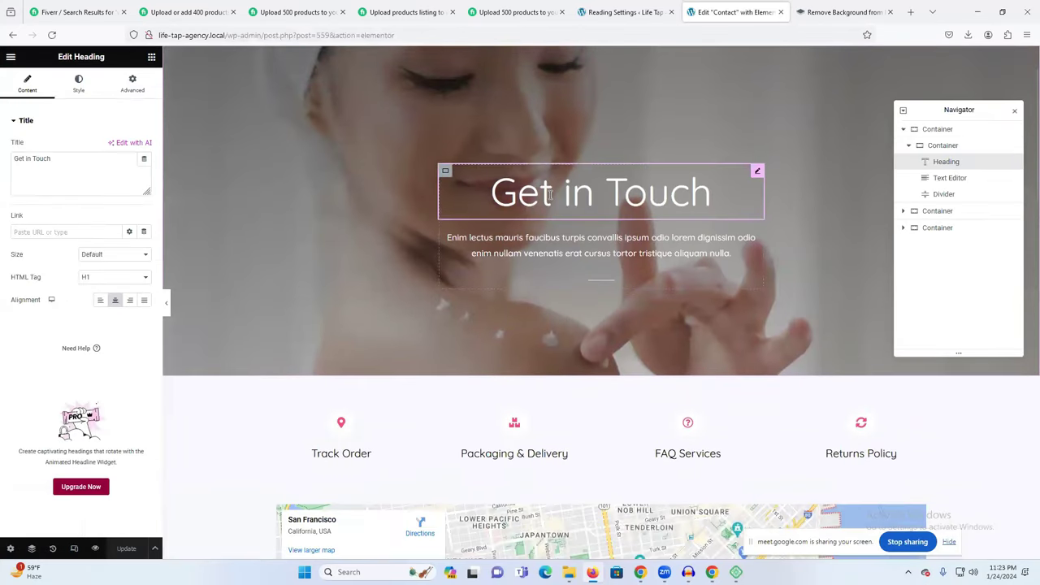
click(33, 162)
key(ctrl+a)
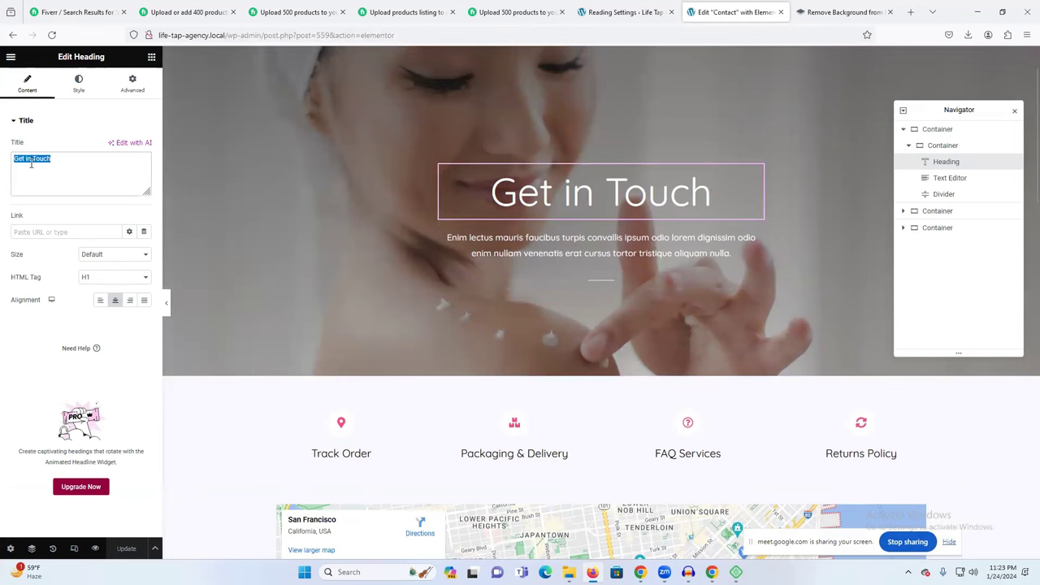
text(ghghghgh)
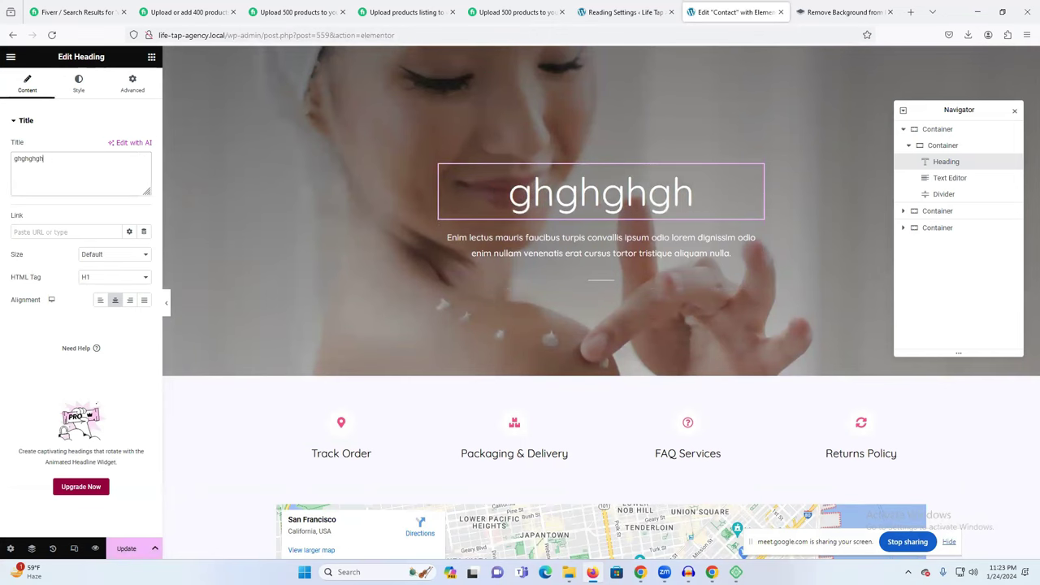
click(497, 237)
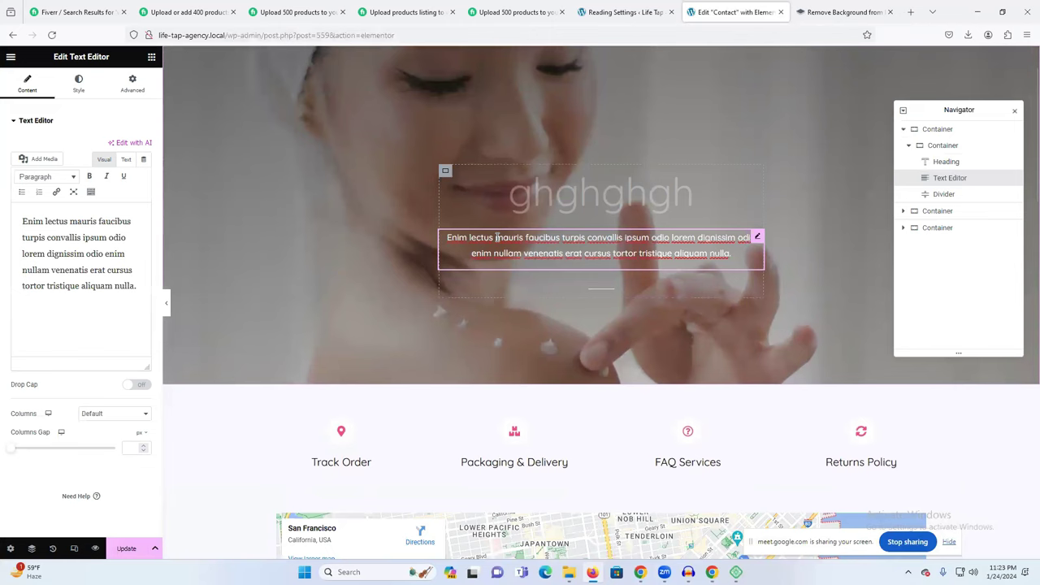
scroll(587, 403, down, 2)
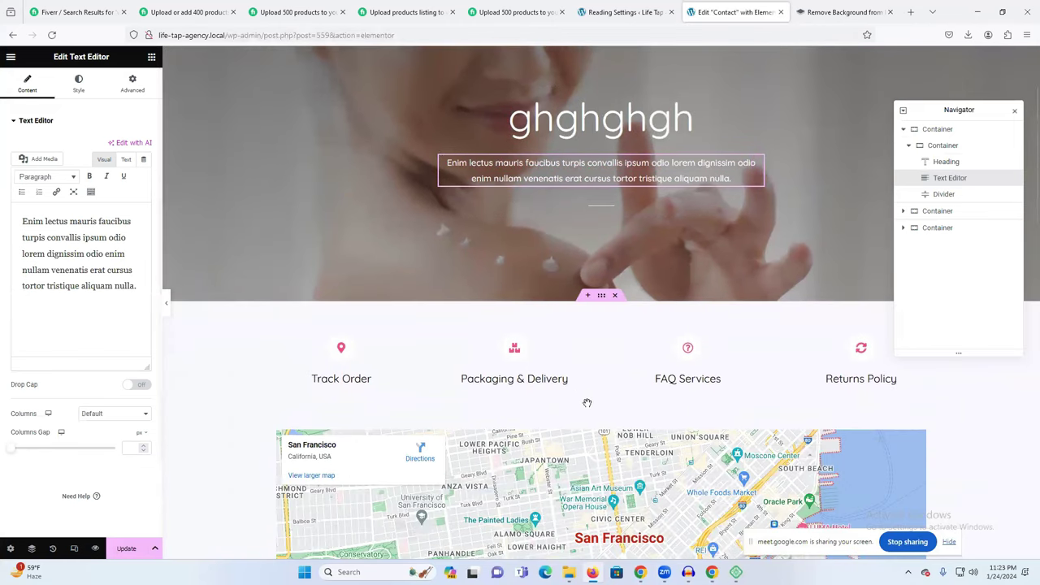
scroll(586, 403, down, 3)
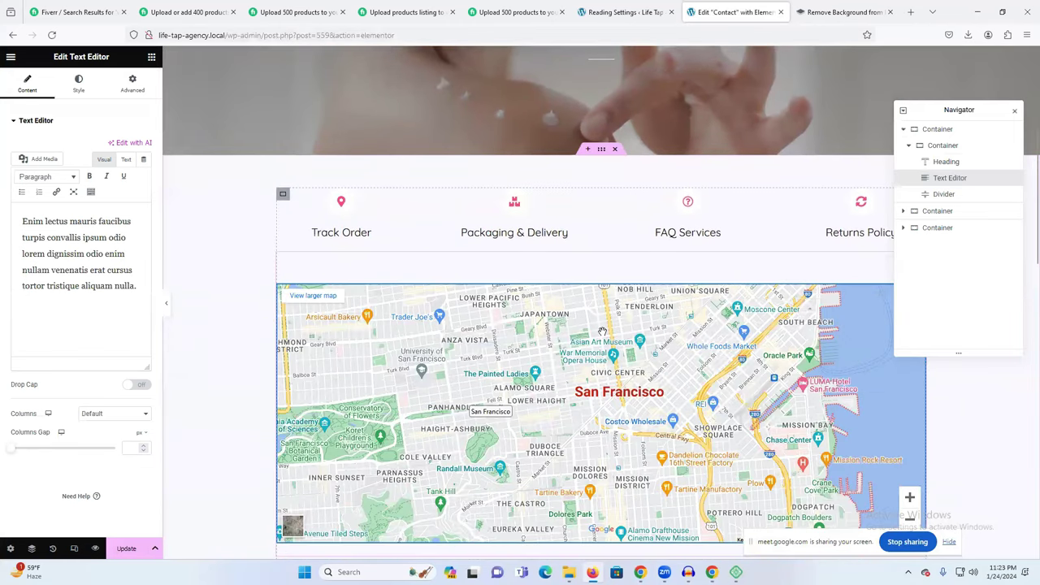
Step: Change the Google Maps widget location from San Francisco to dhaka with zoom level 15
click(1015, 113)
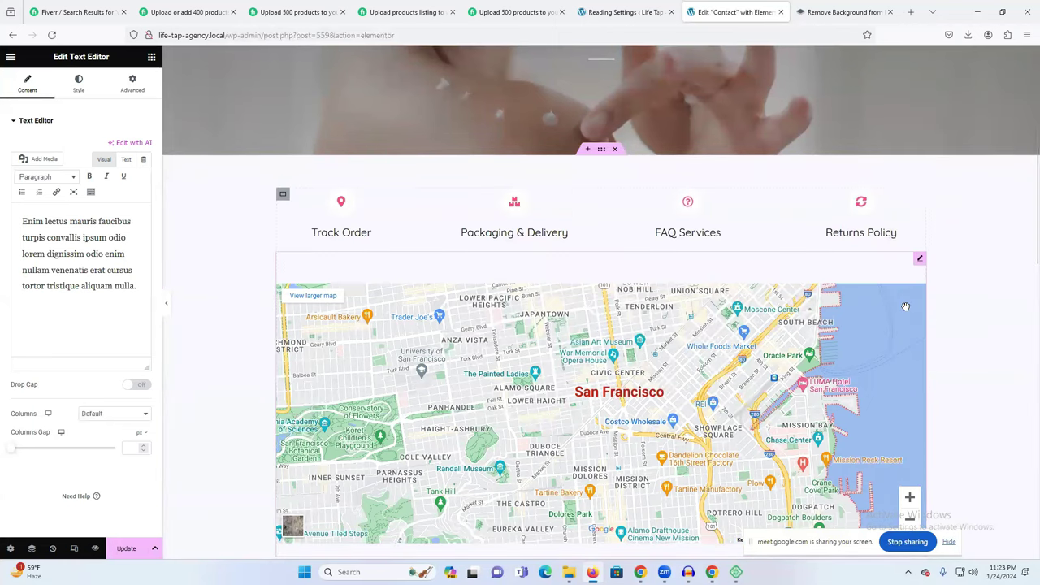
click(919, 261)
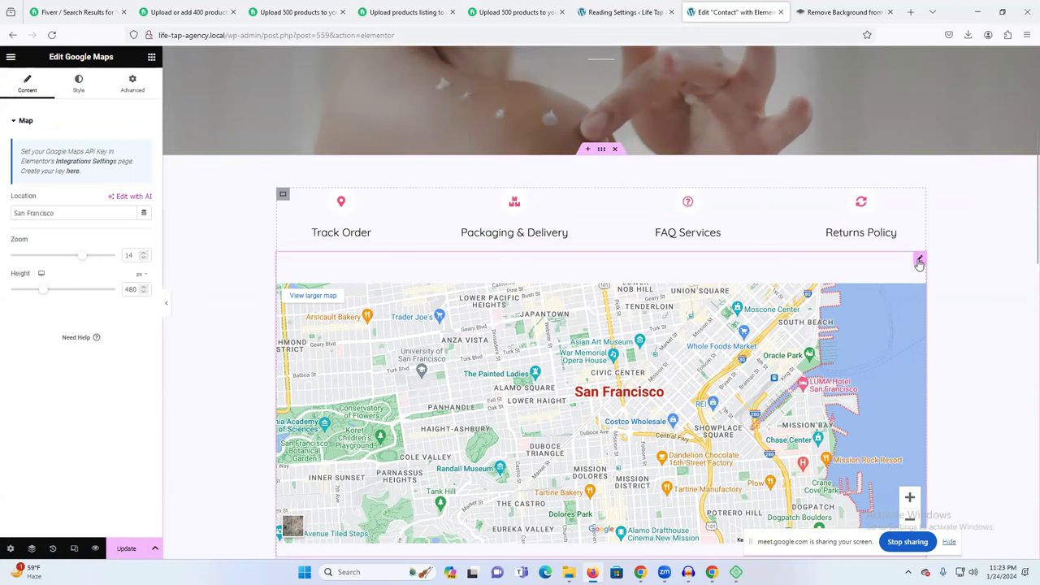
triple_click(55, 212)
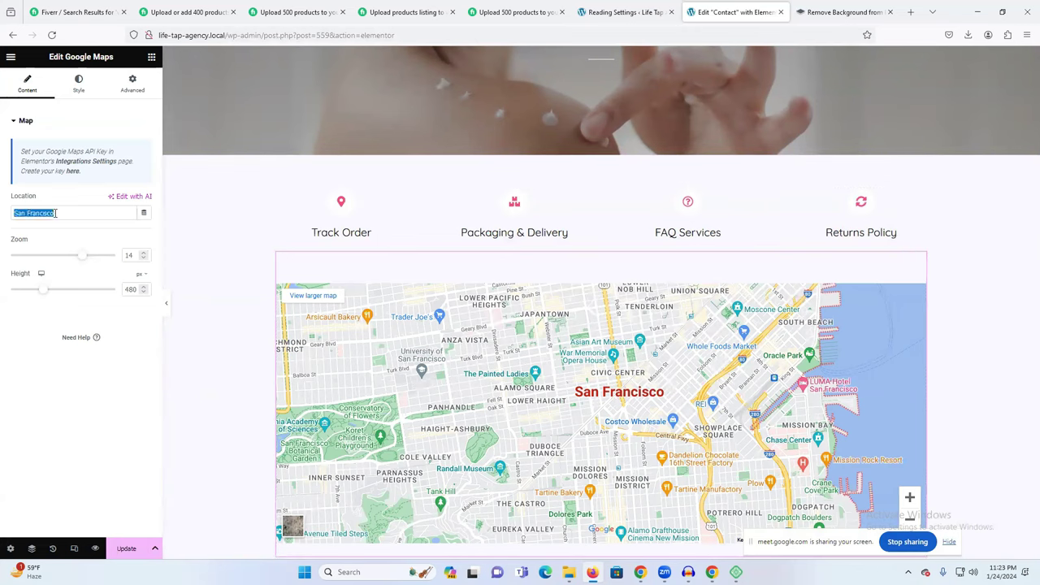
text(dhaka)
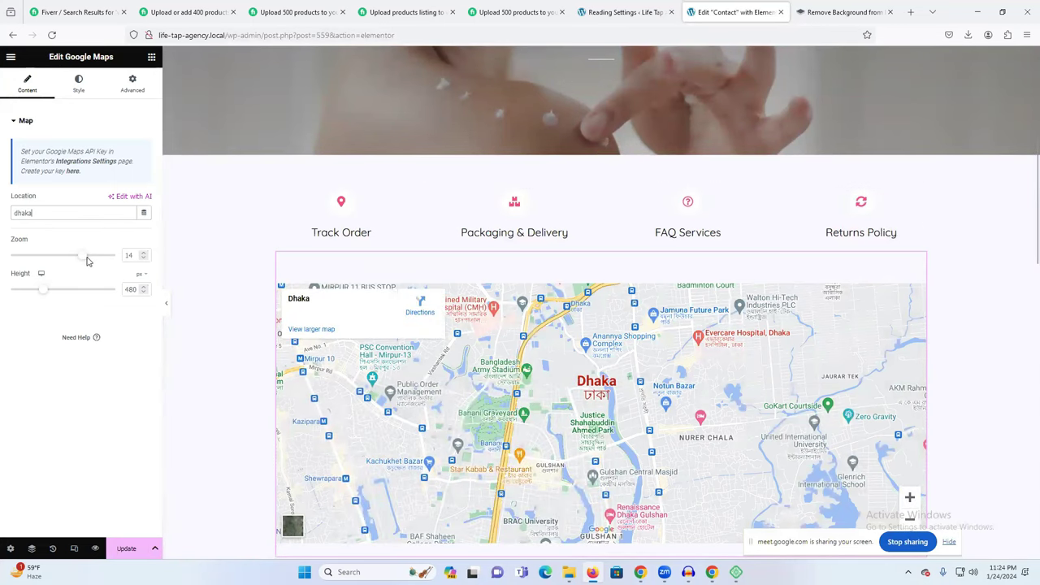
drag(79, 257, 97, 256)
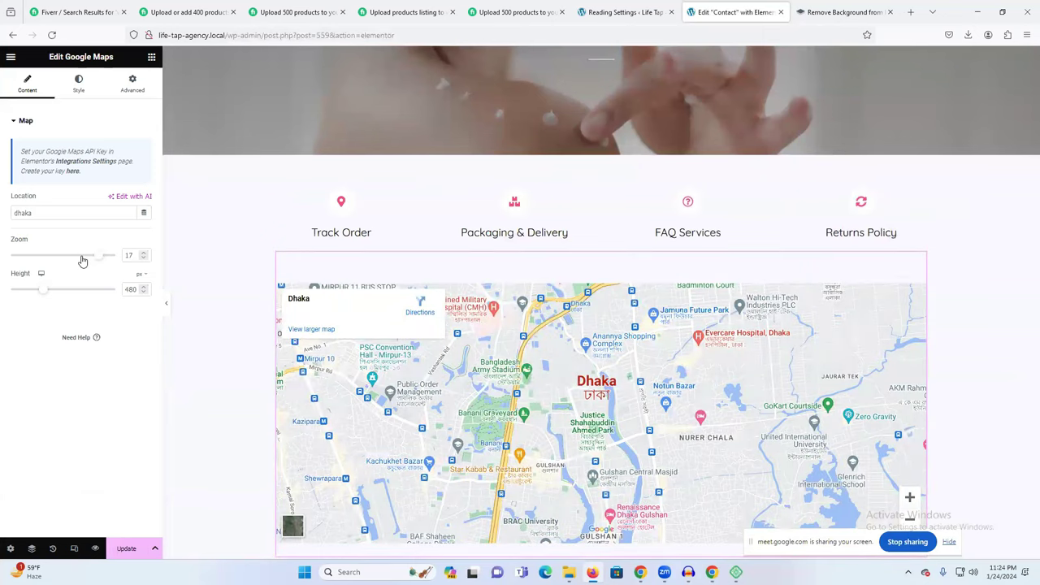
click(87, 256)
scroll(998, 316, down, 1)
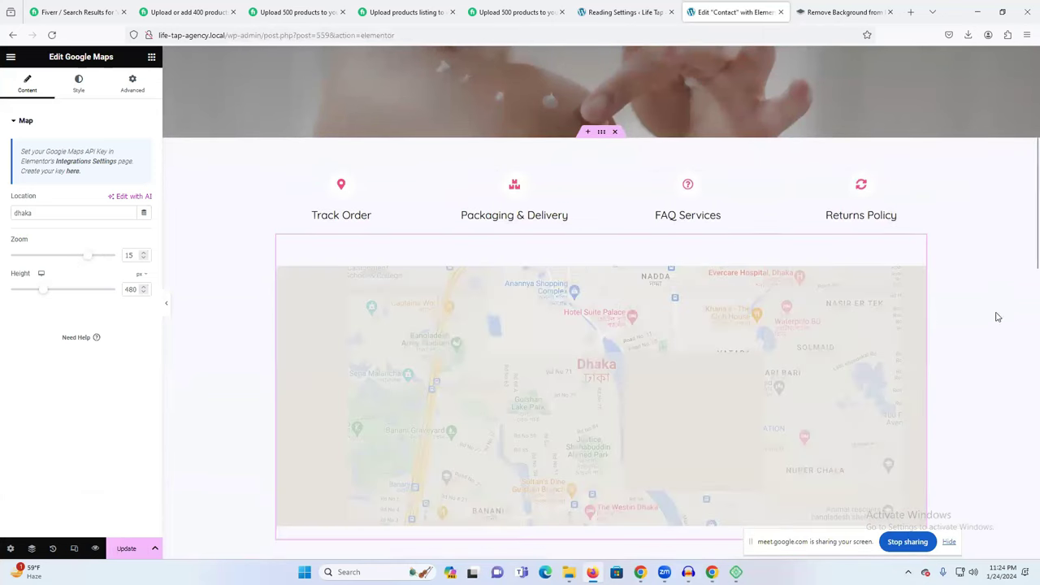
scroll(863, 318, down, 2)
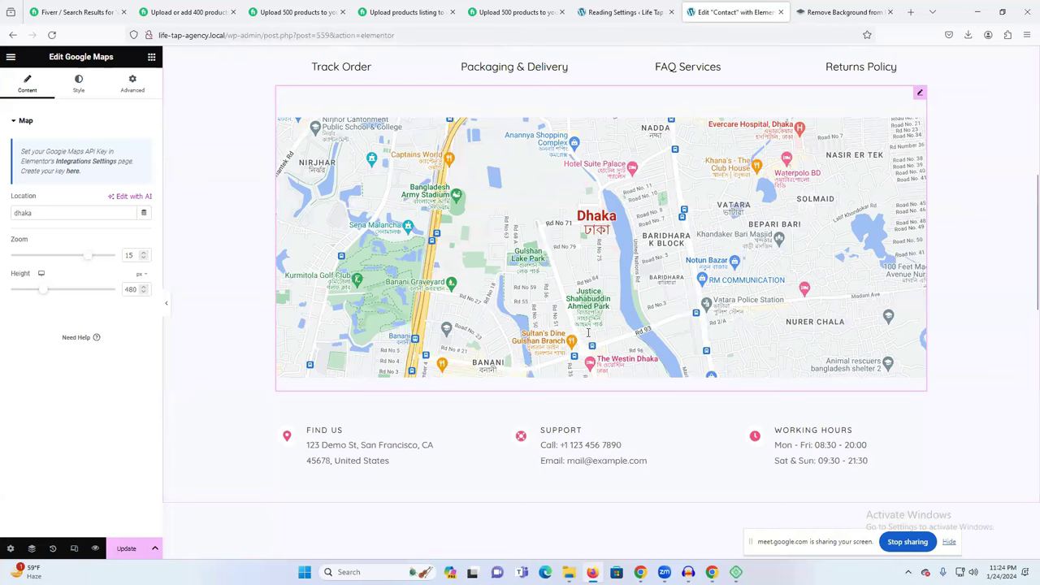
scroll(588, 332, down, 2)
click(588, 332)
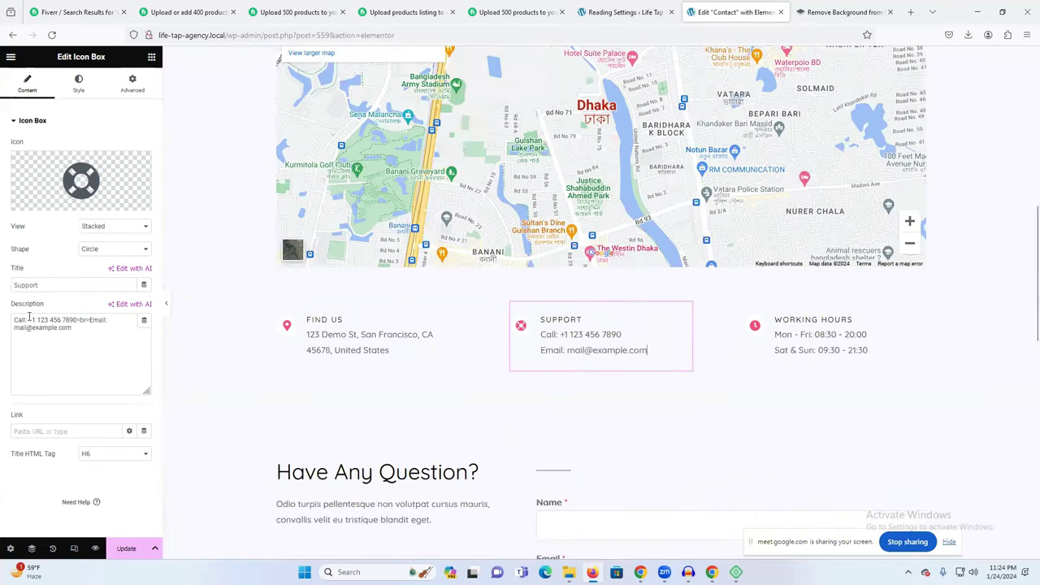
drag(31, 321, 71, 322)
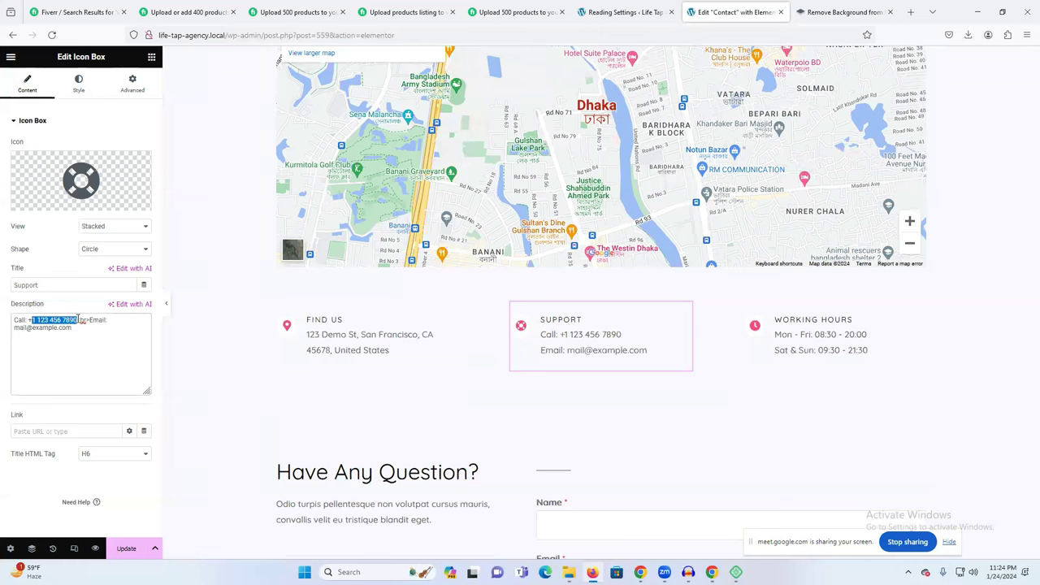
click(79, 320)
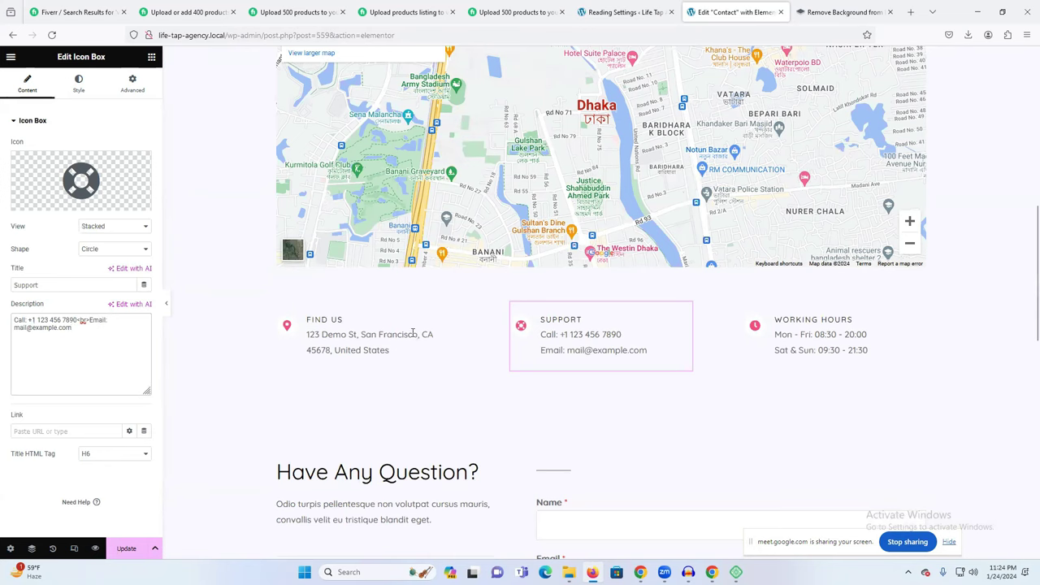
click(820, 336)
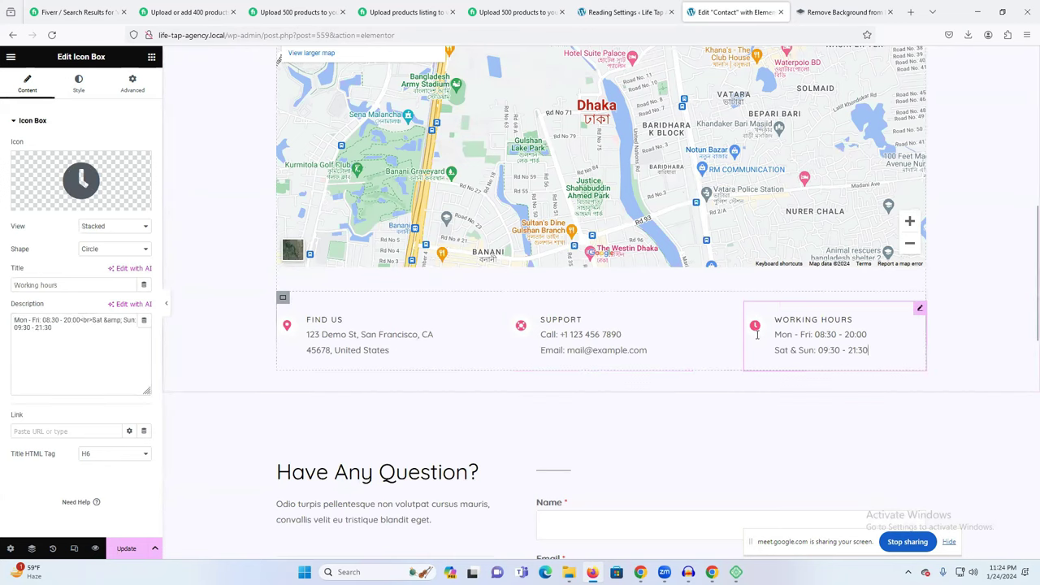
click(349, 330)
scroll(371, 352, down, 2)
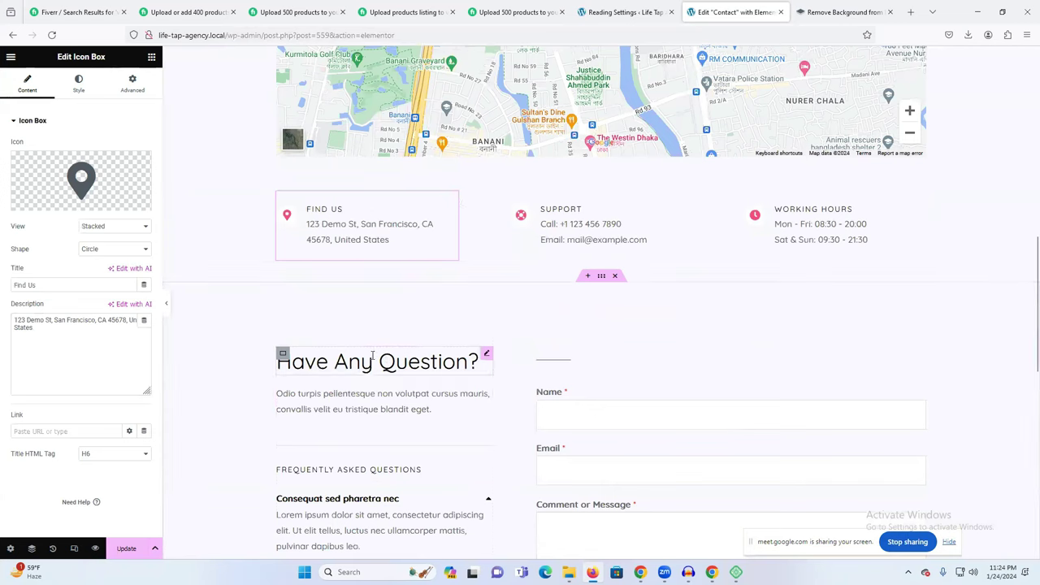
click(372, 355)
click(360, 397)
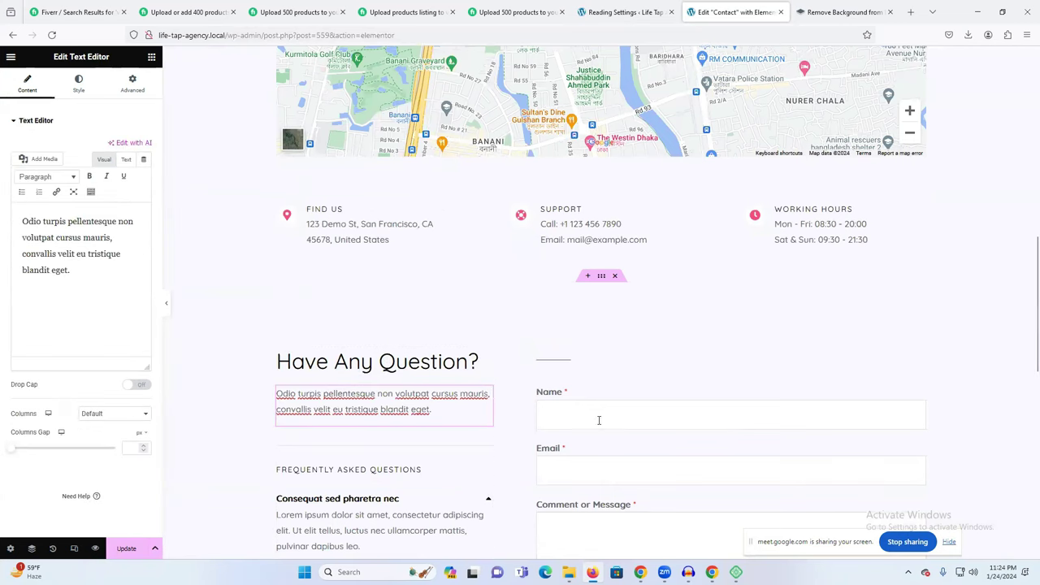
scroll(346, 387, down, 2)
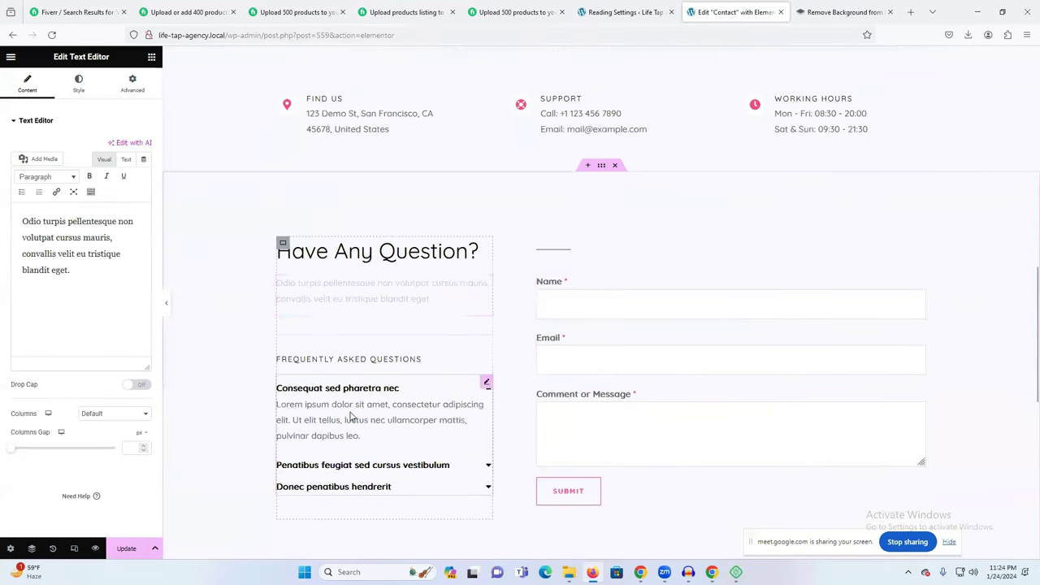
click(428, 388)
click(382, 292)
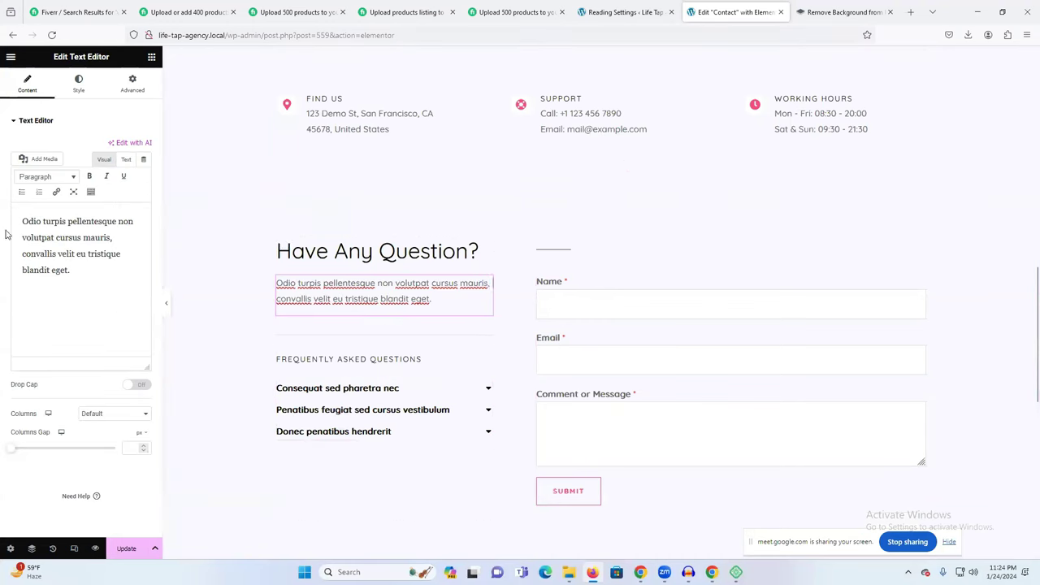
scroll(510, 360, up, 3)
scroll(512, 357, down, 10)
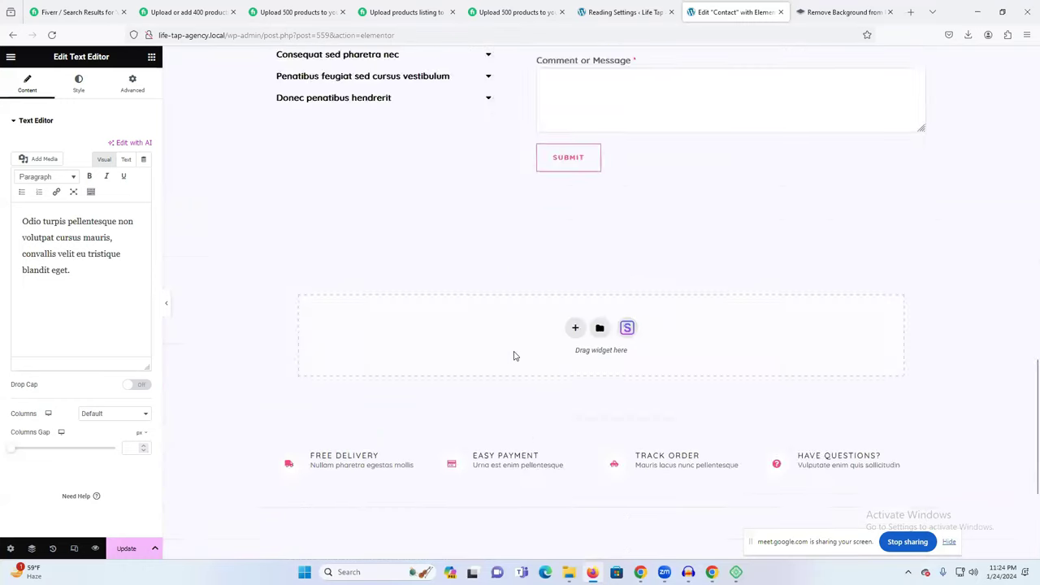
scroll(398, 292, up, 4)
scroll(471, 352, up, 12)
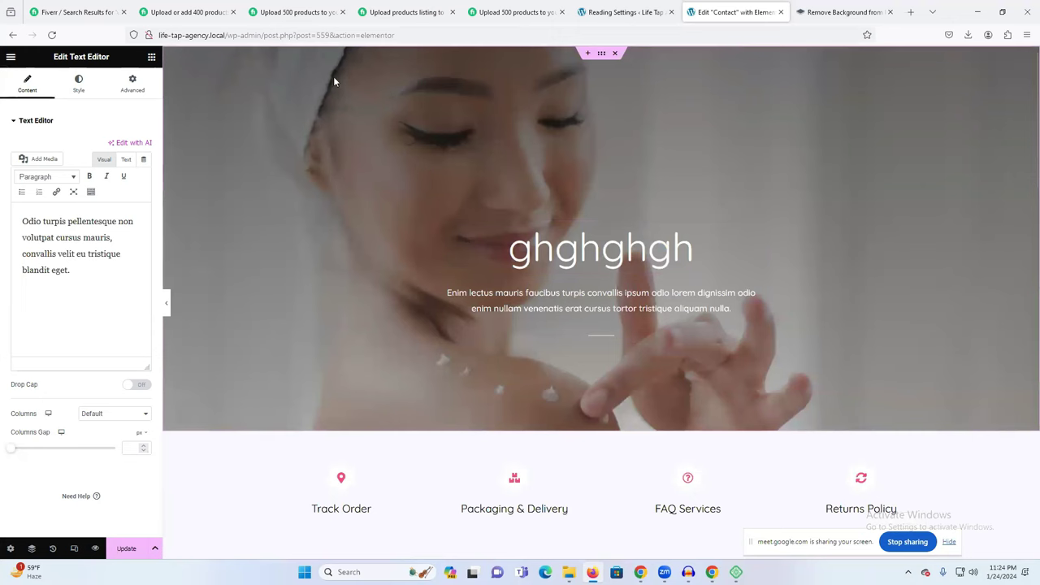
click(602, 57)
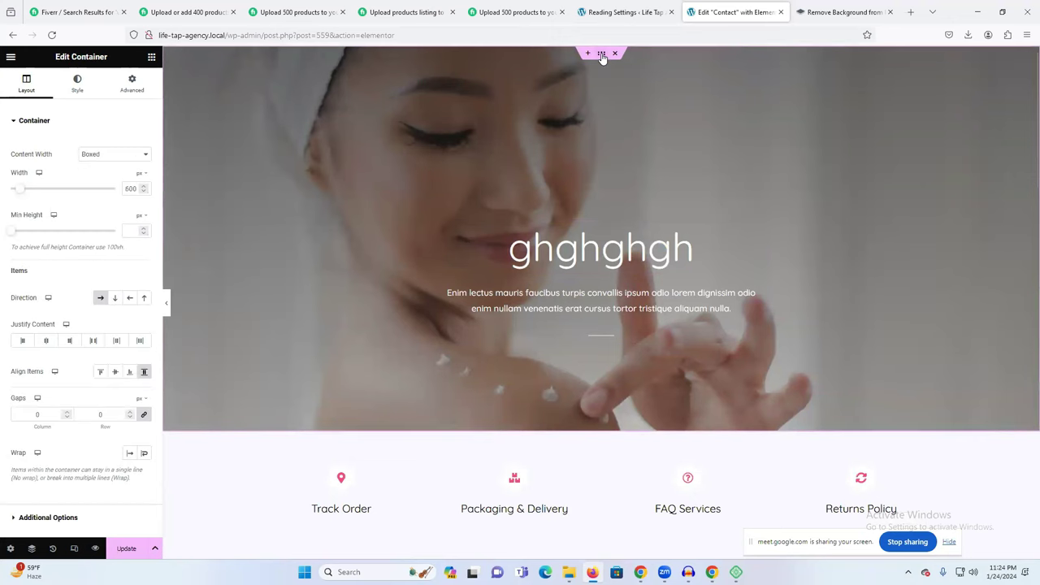
Step: Set skin-cleanser-template-about-header-img-bg.jpg as the hero background image, update the page, and view it live
click(76, 88)
click(78, 248)
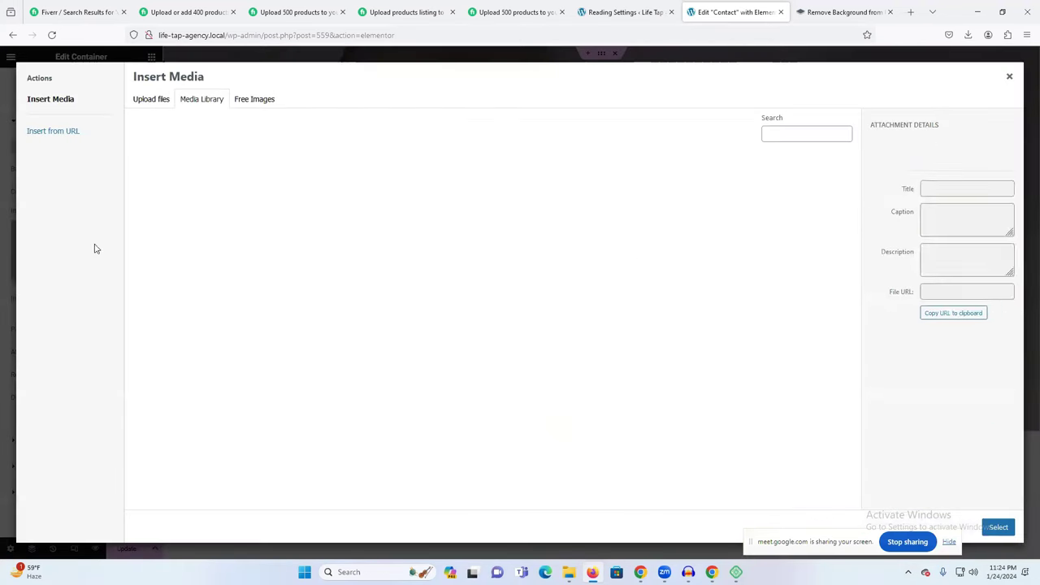
click(579, 271)
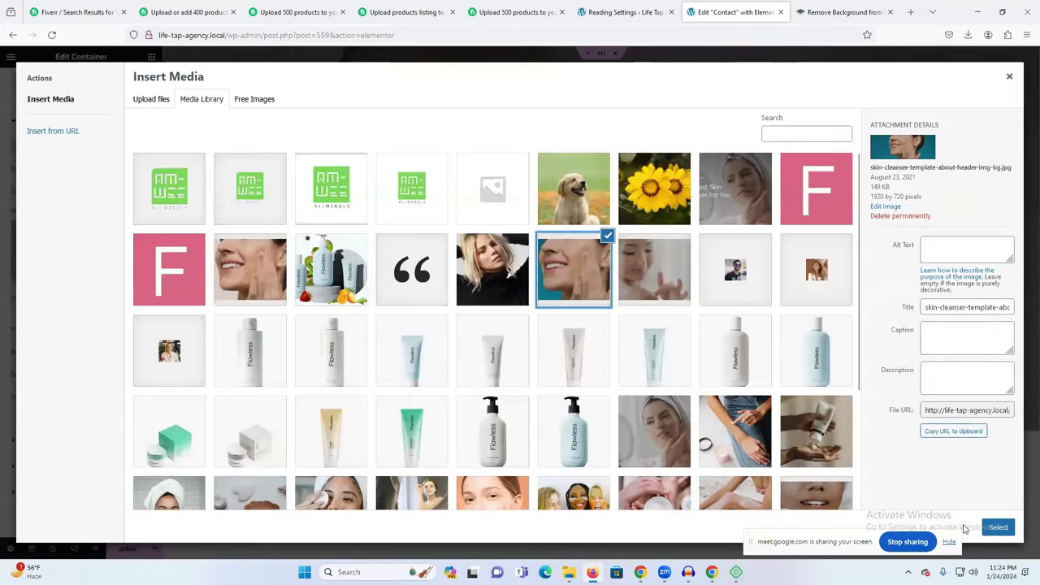
click(1000, 529)
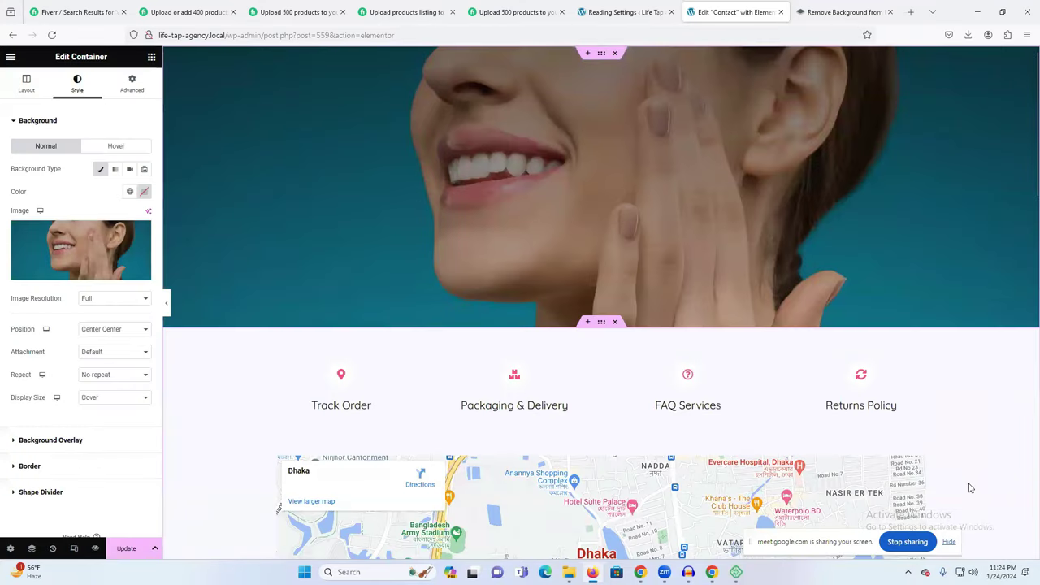
scroll(864, 431, down, 10)
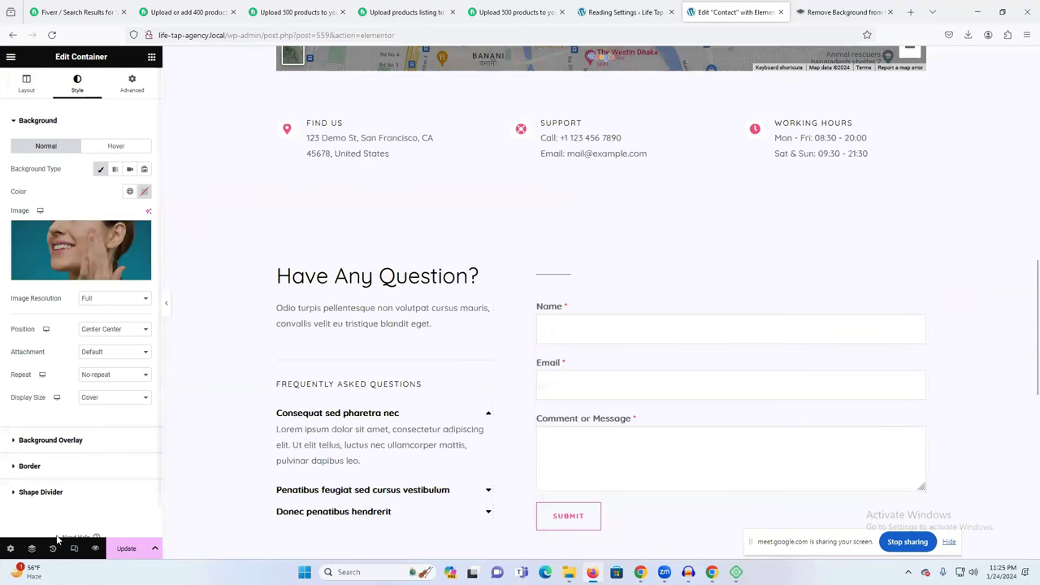
click(137, 549)
scroll(742, 330, up, 15)
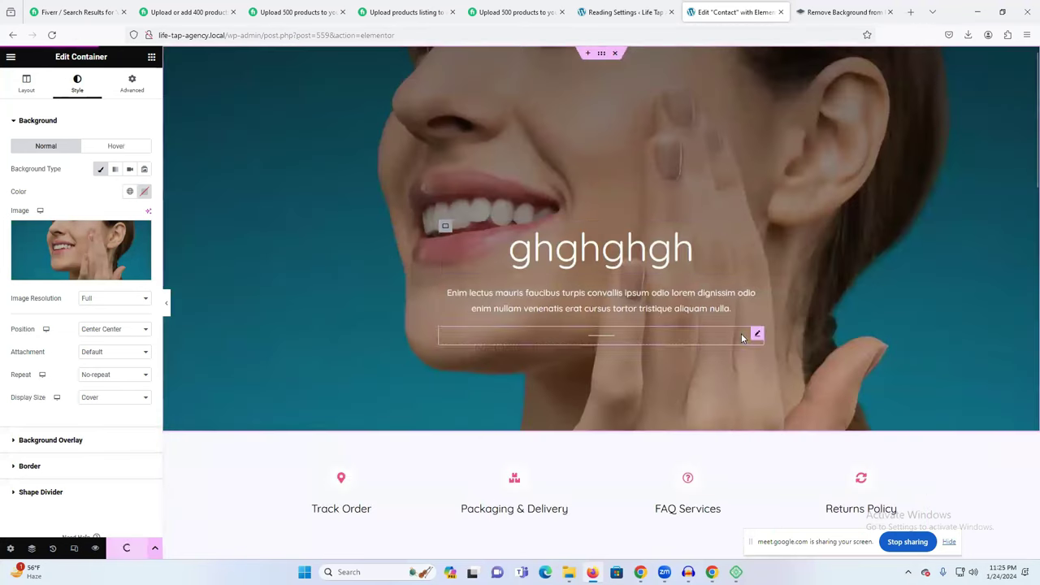
click(11, 35)
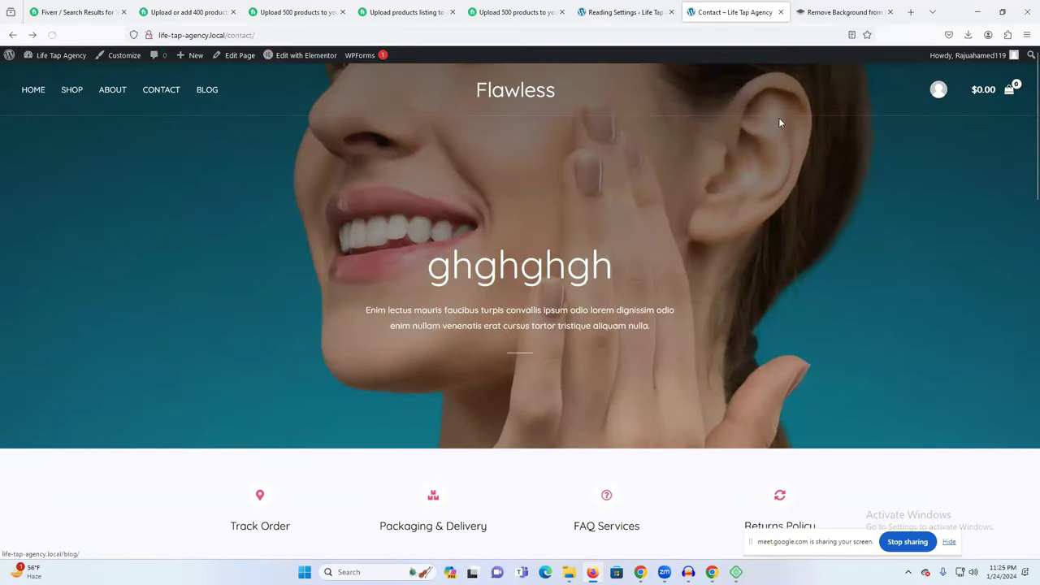
Step: Browse the live Home and Blog pages and the New Arrivals section, then return to Reading Settings
click(41, 95)
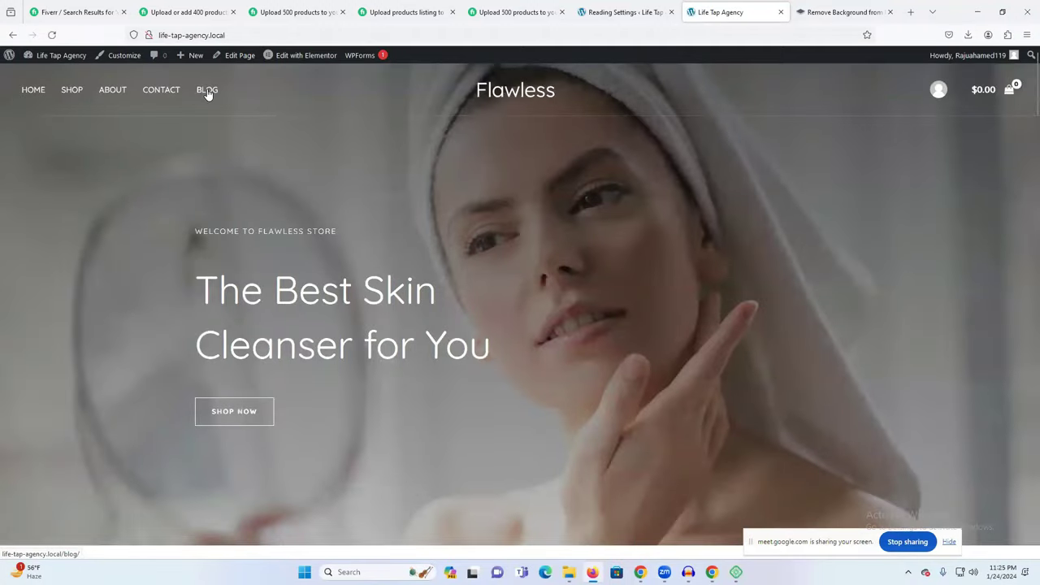
click(207, 91)
click(34, 98)
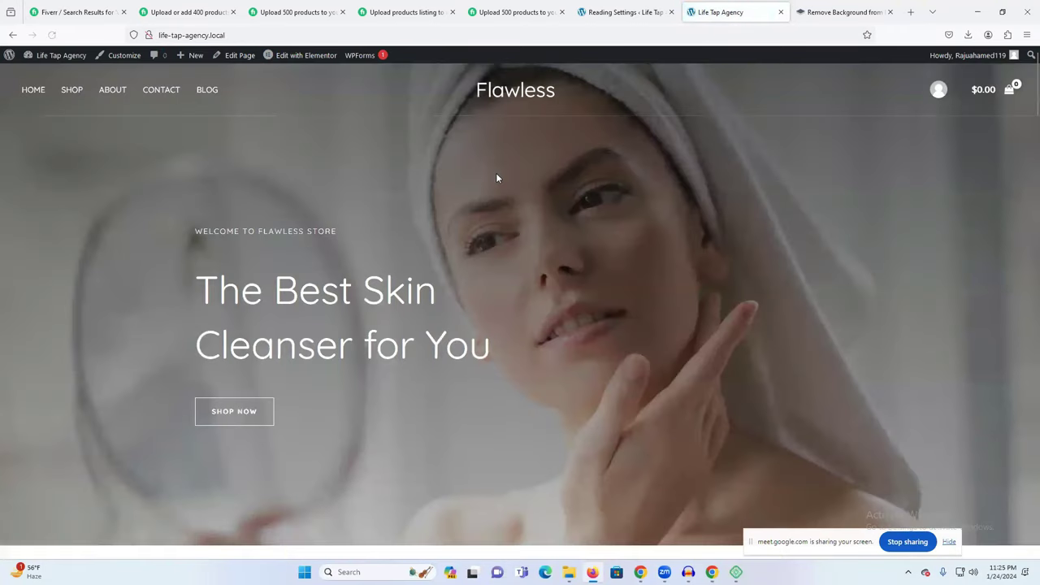
scroll(585, 360, down, 8)
scroll(273, 266, up, 1)
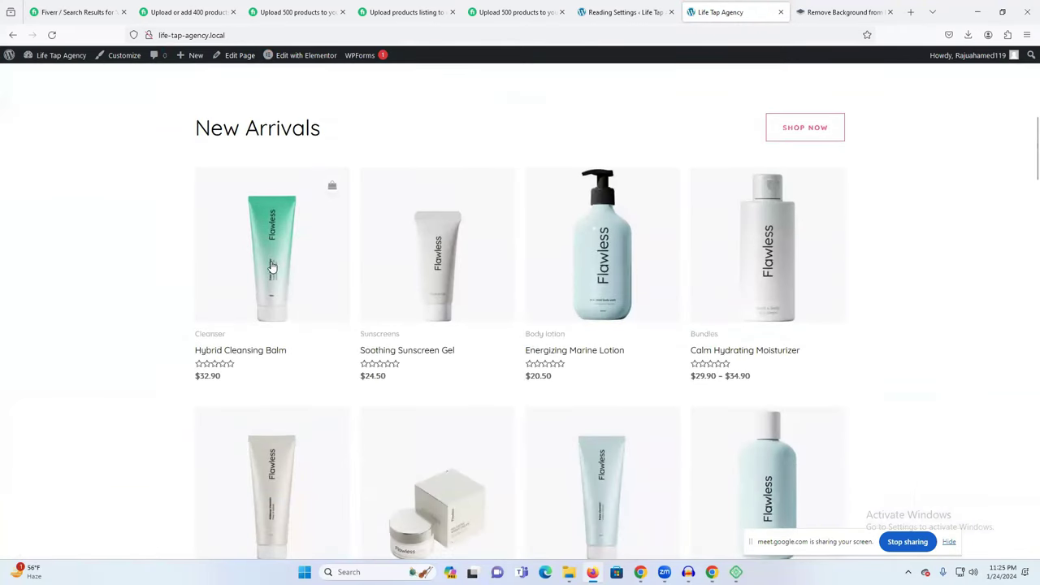
click(622, 12)
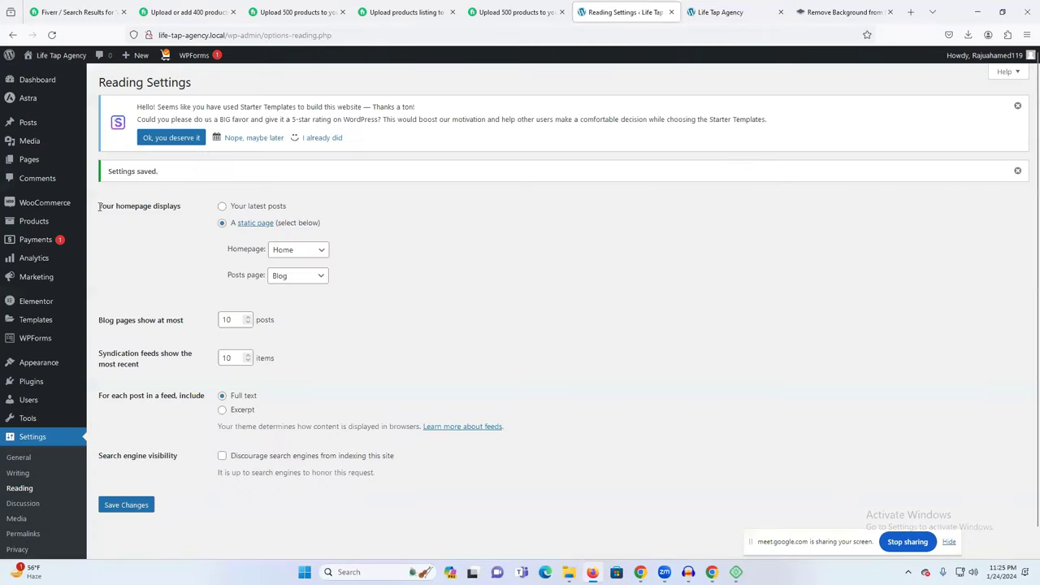
Step: Open the Hybrid Cleansing Balm product page from the storefront home page
mouse_move(33, 221)
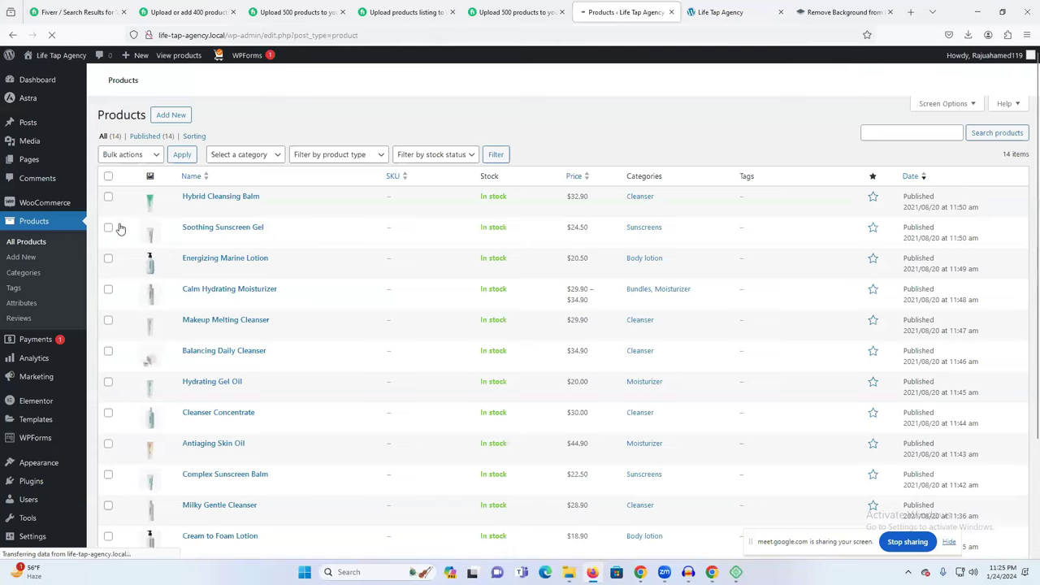
scroll(296, 274, down, 3)
scroll(297, 275, down, 2)
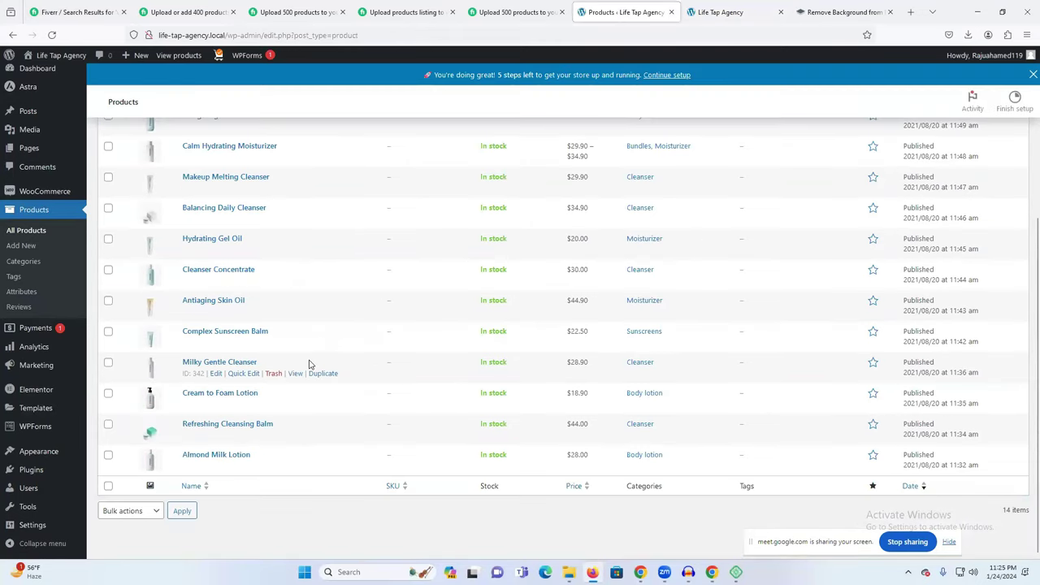
scroll(309, 365, up, 5)
scroll(317, 363, down, 5)
scroll(316, 363, up, 3)
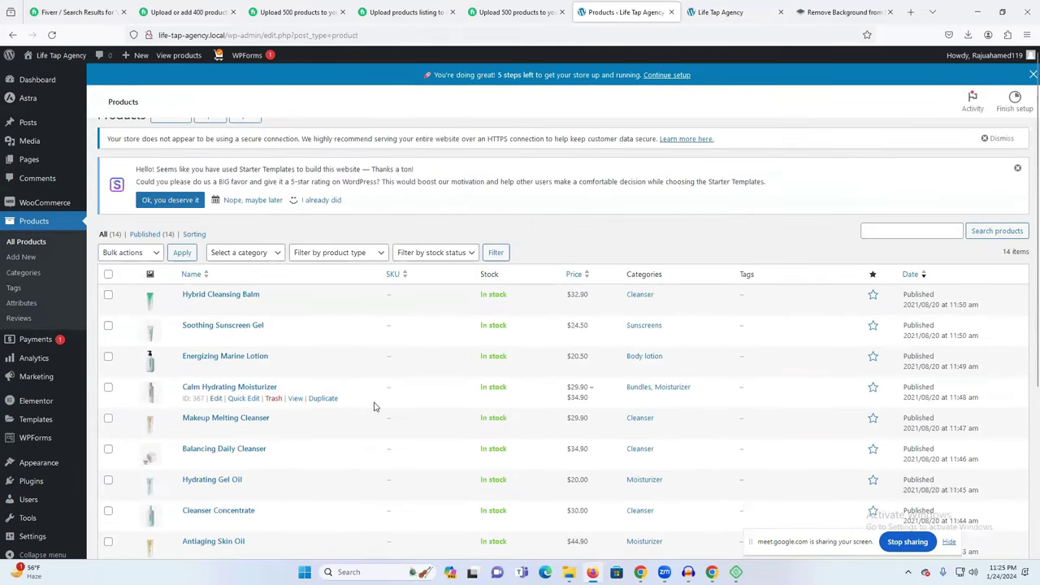
click(719, 13)
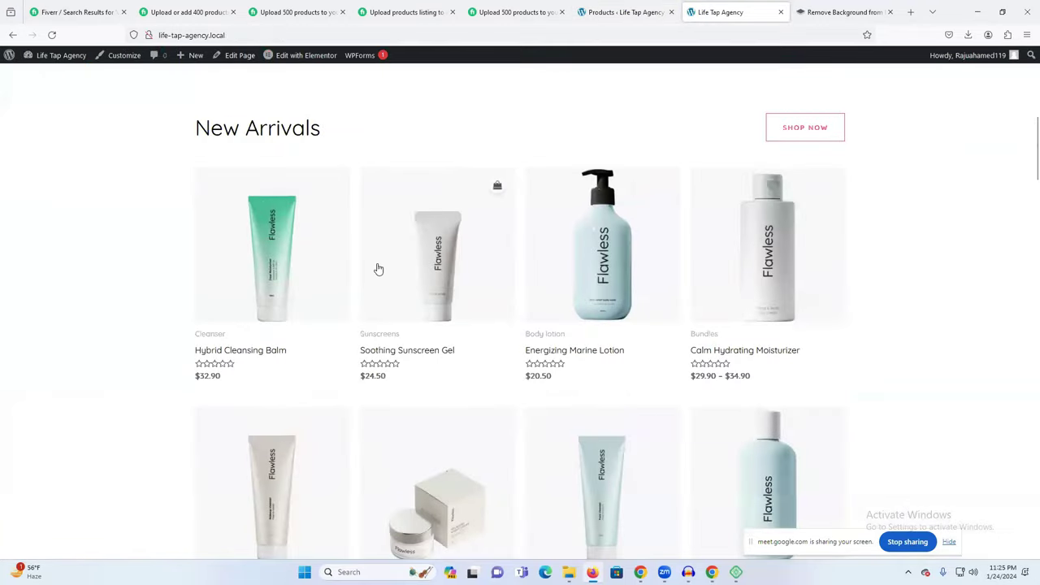
click(626, 12)
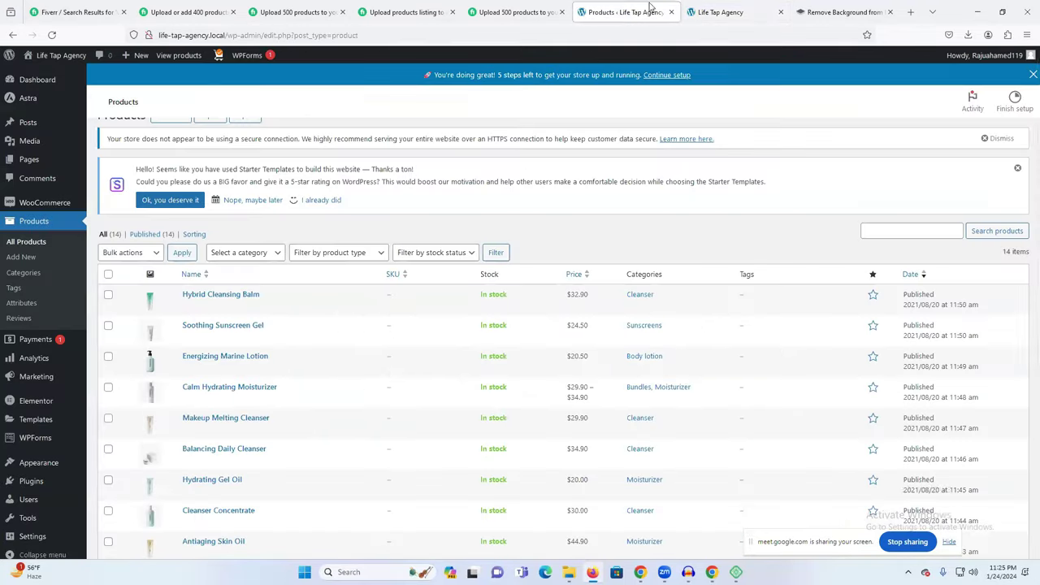
click(745, 5)
click(210, 363)
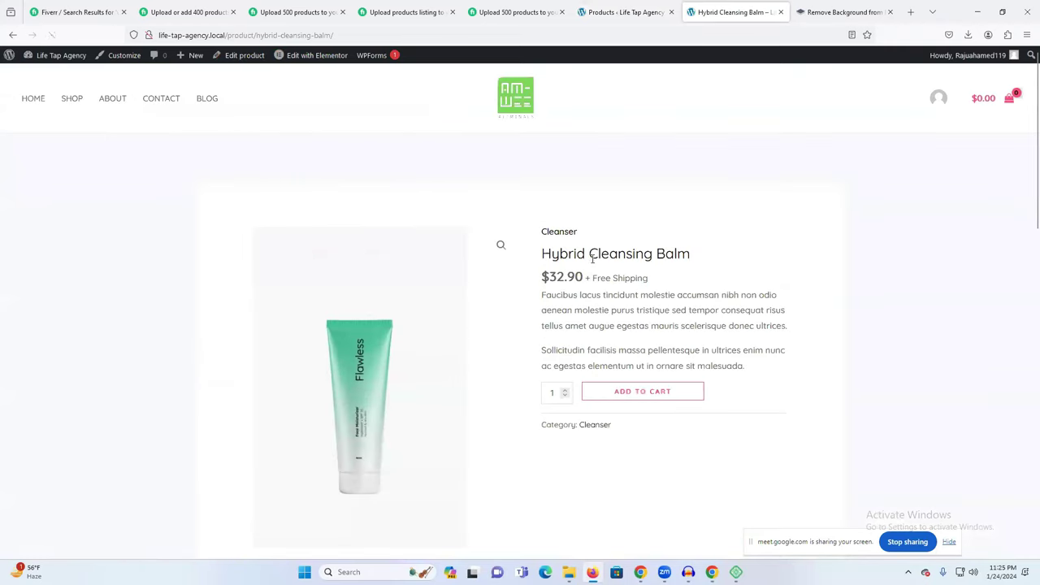
Step: Copy the product title and search the admin Products list for 'Hybrid Cleansing Balm'
double_click(590, 254)
triple_click(590, 255)
key(ctrl+c)
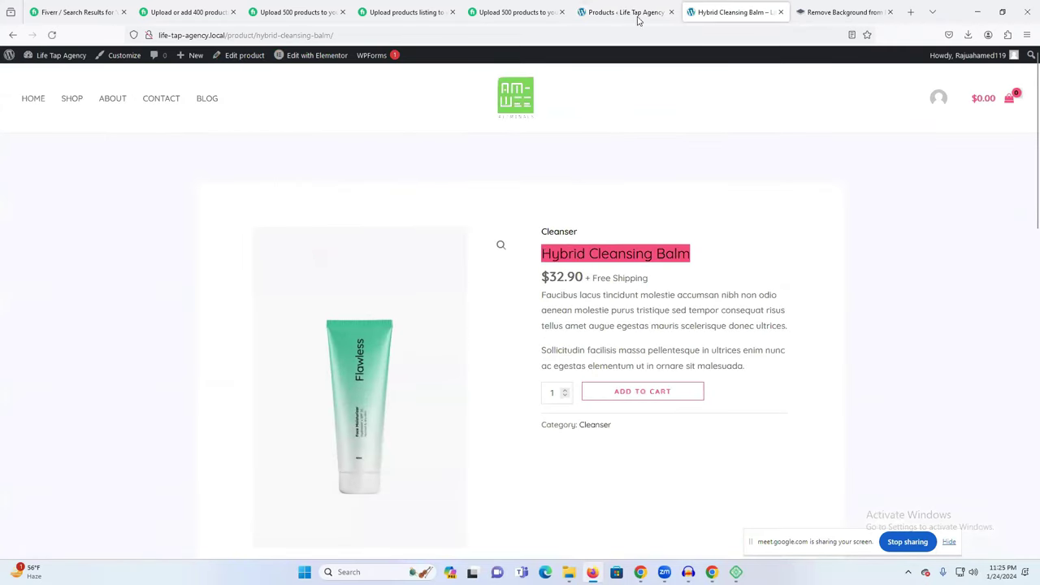
click(627, 11)
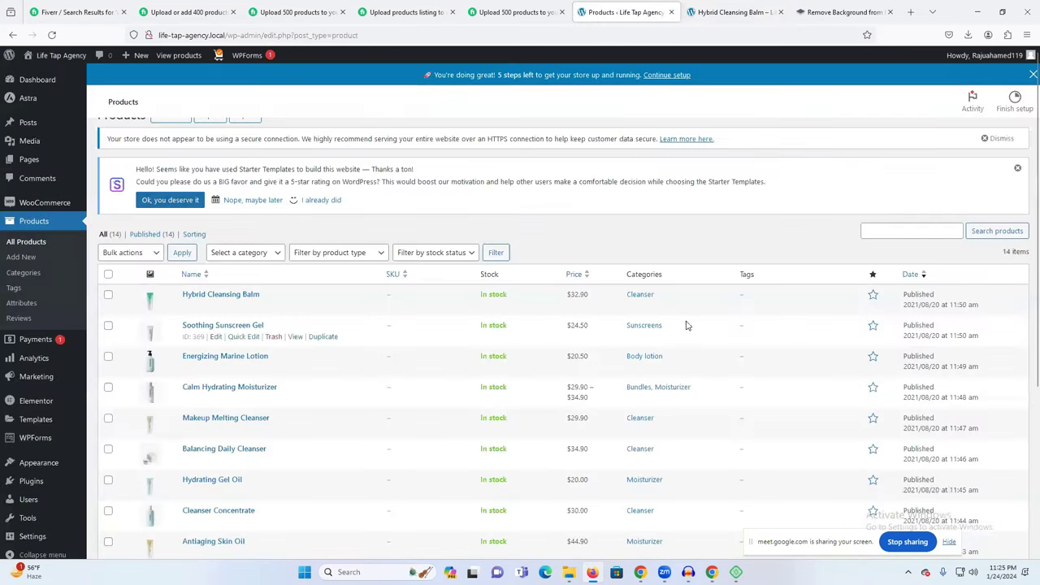
click(887, 228)
key(ctrl+v)
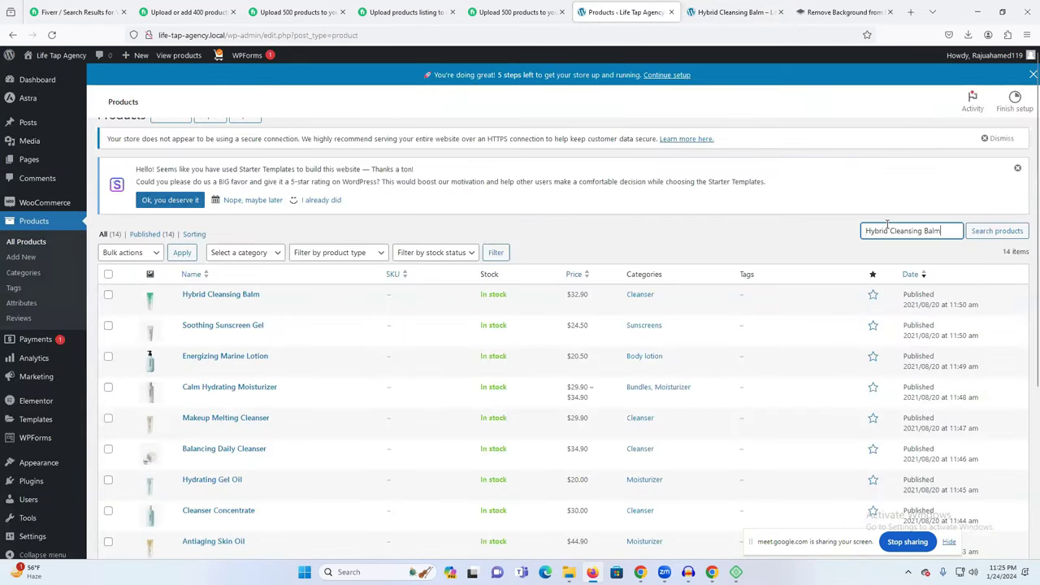
key(Return)
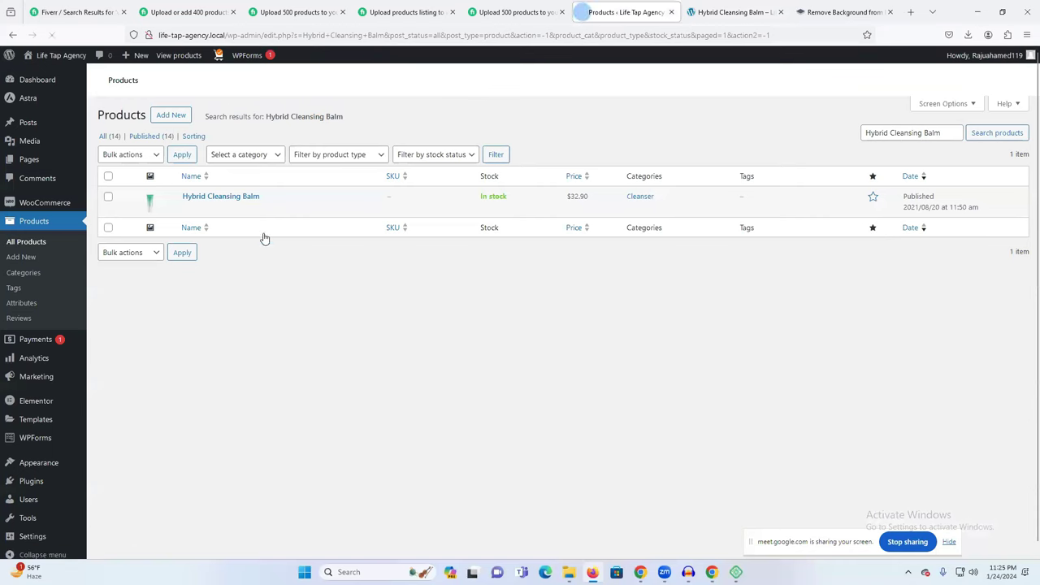
key(ctrl+Tab)
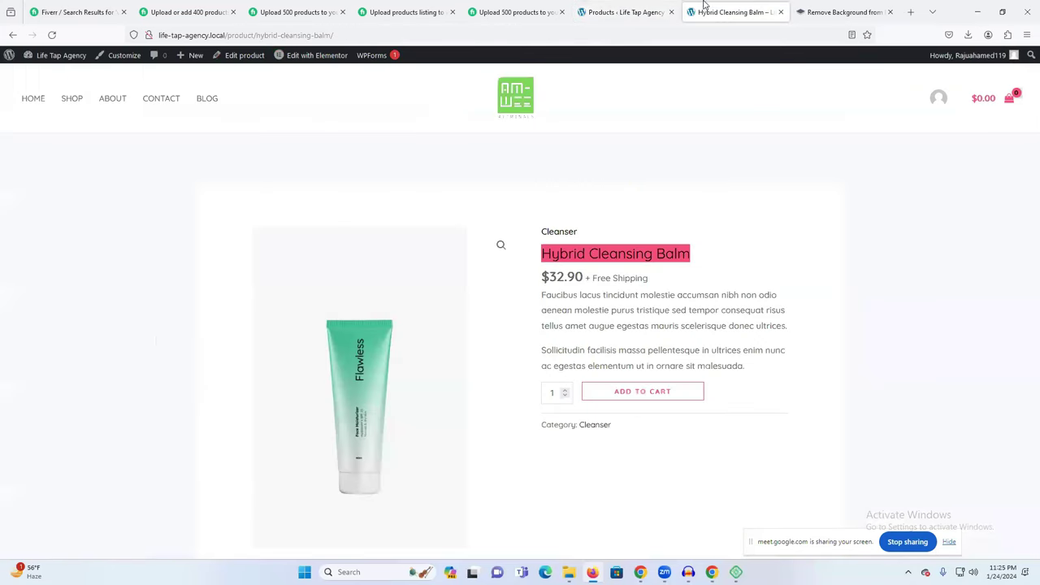
click(655, 13)
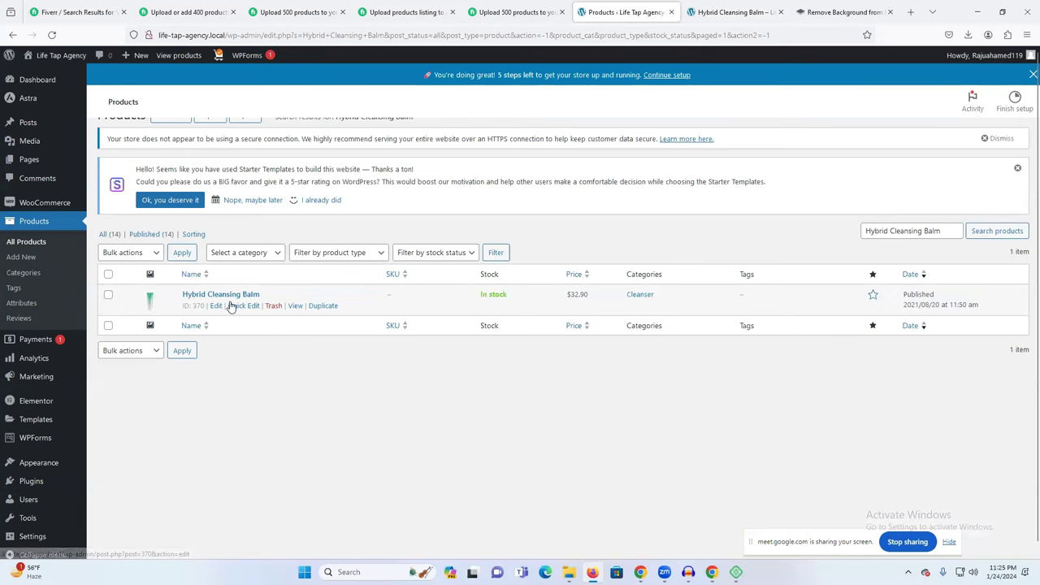
click(732, 12)
Step: Add Hybrid Cleansing Balm to the cart and view the cart showing $32.90
scroll(392, 361, down, 3)
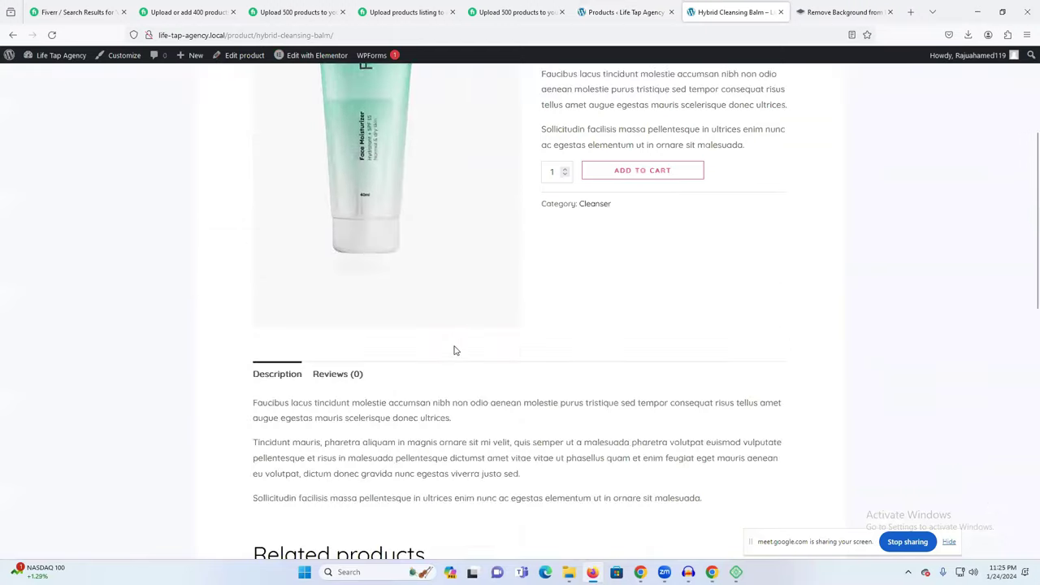
scroll(452, 350, up, 2)
click(641, 340)
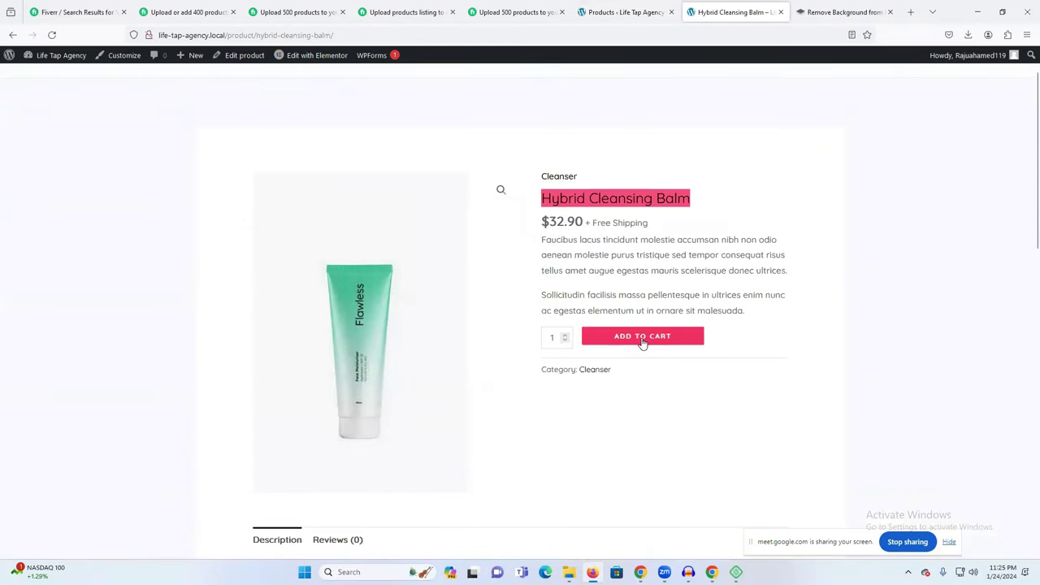
scroll(763, 300, down, 1)
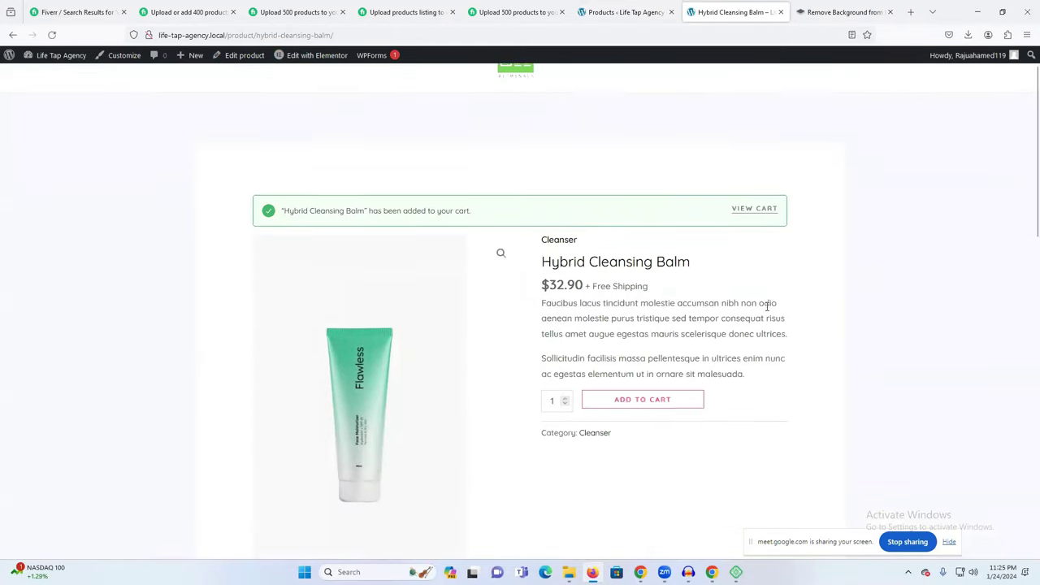
click(756, 195)
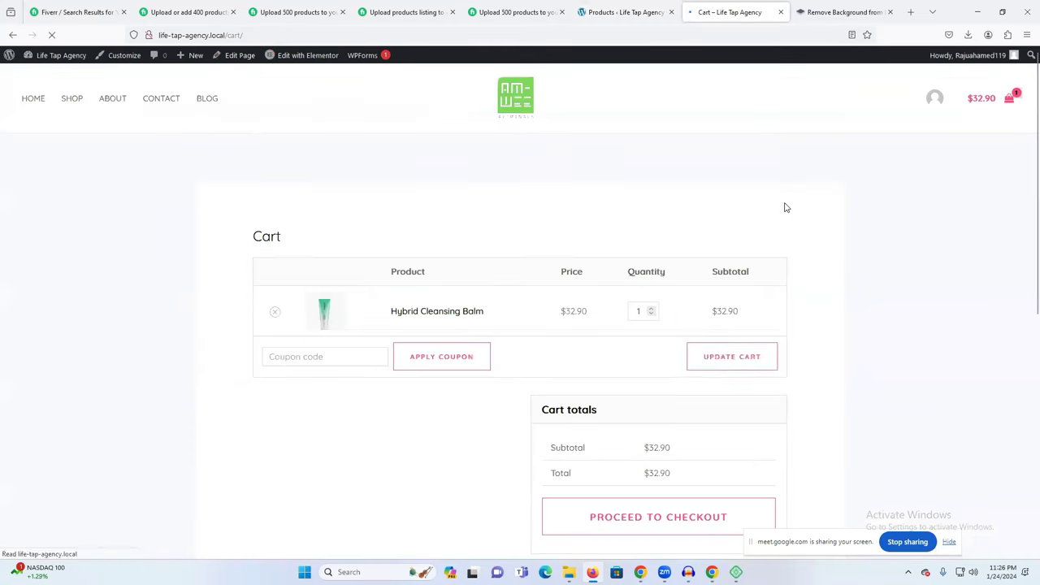
Step: Go from the cart to checkout and review the billing form for Hybrid Cleansing Balm at $32.90
scroll(547, 457, down, 3)
click(597, 305)
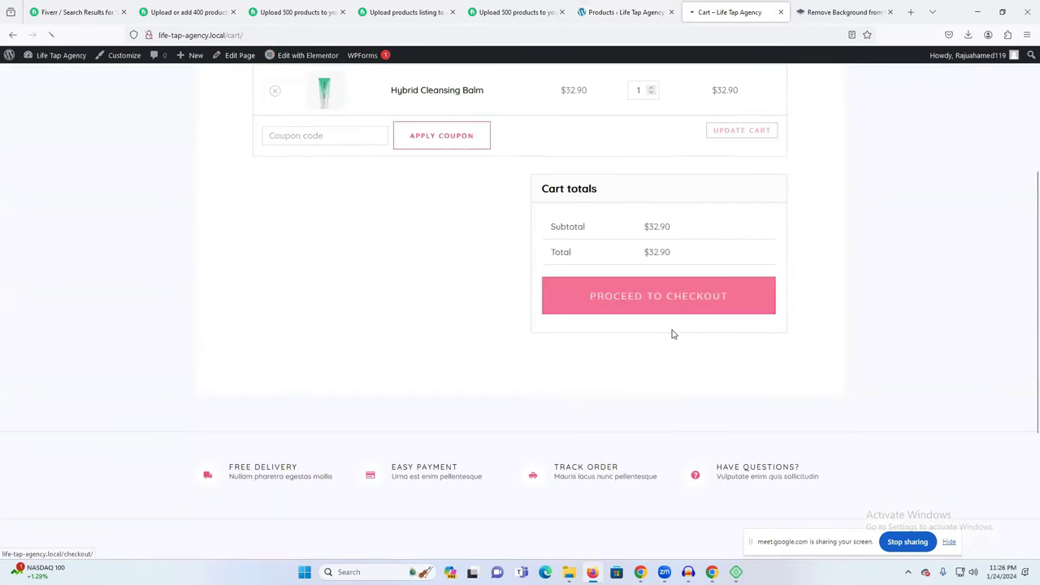
scroll(655, 369, down, 3)
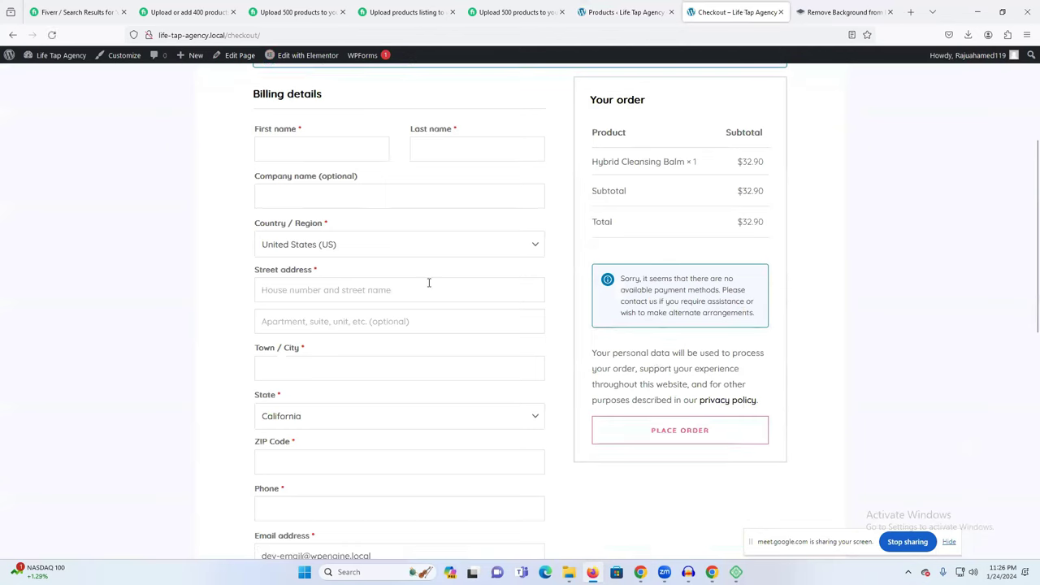
scroll(673, 399, down, 2)
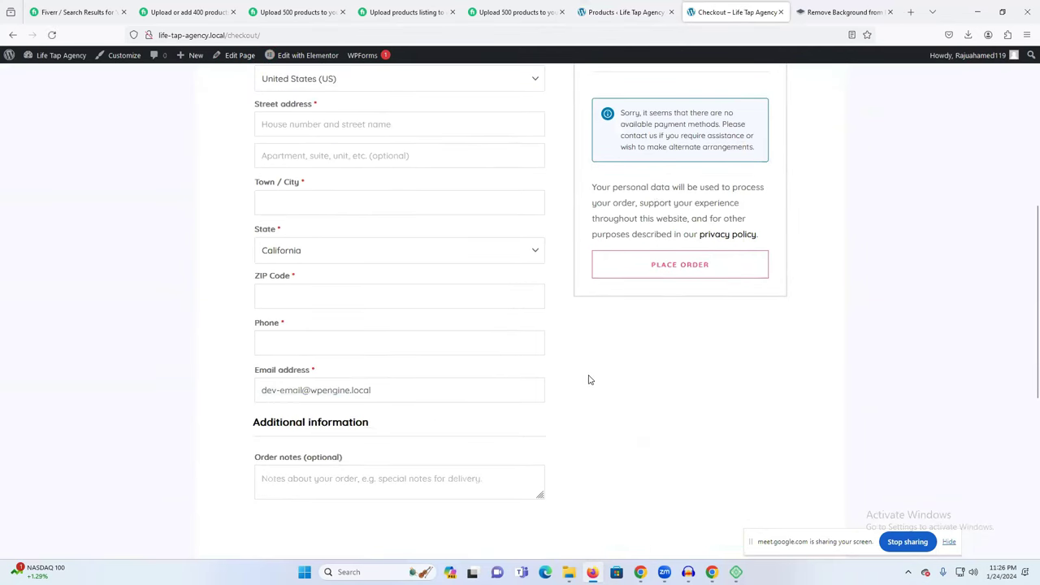
scroll(589, 380, up, 5)
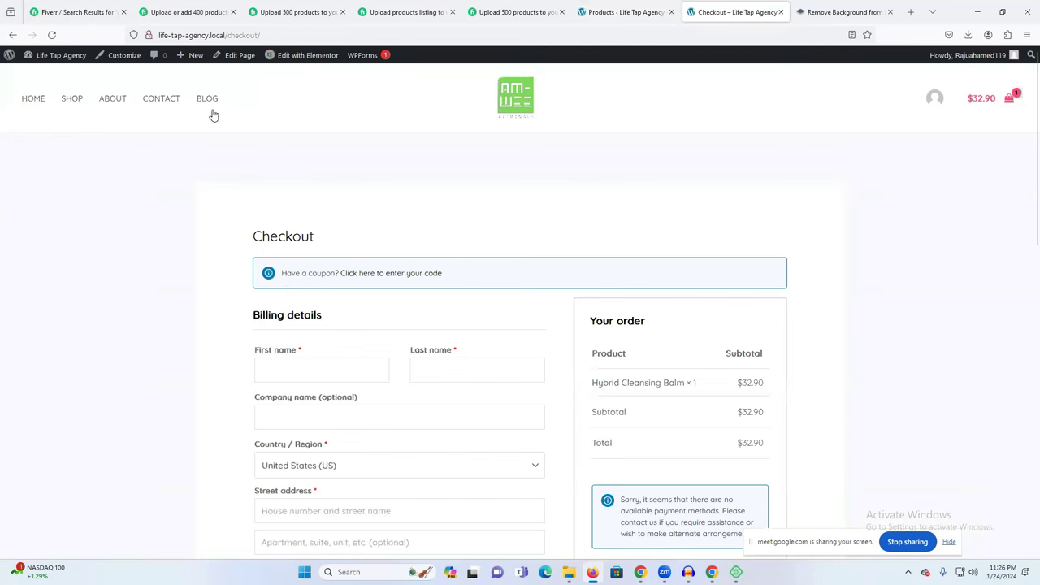
Step: Close the remove.bg tab, send the checkout tab to the store home page, and return to Products
click(846, 12)
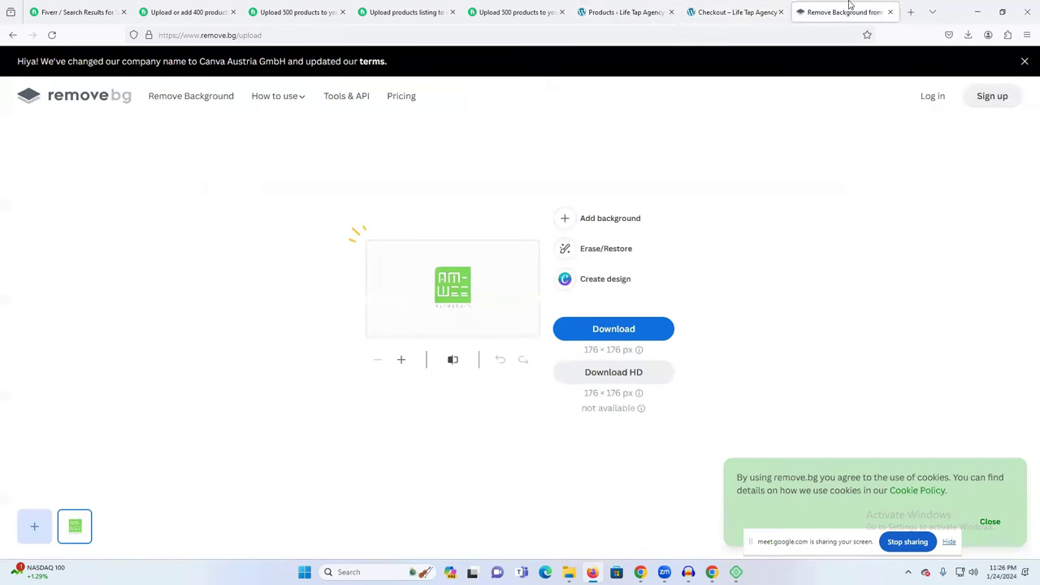
click(889, 11)
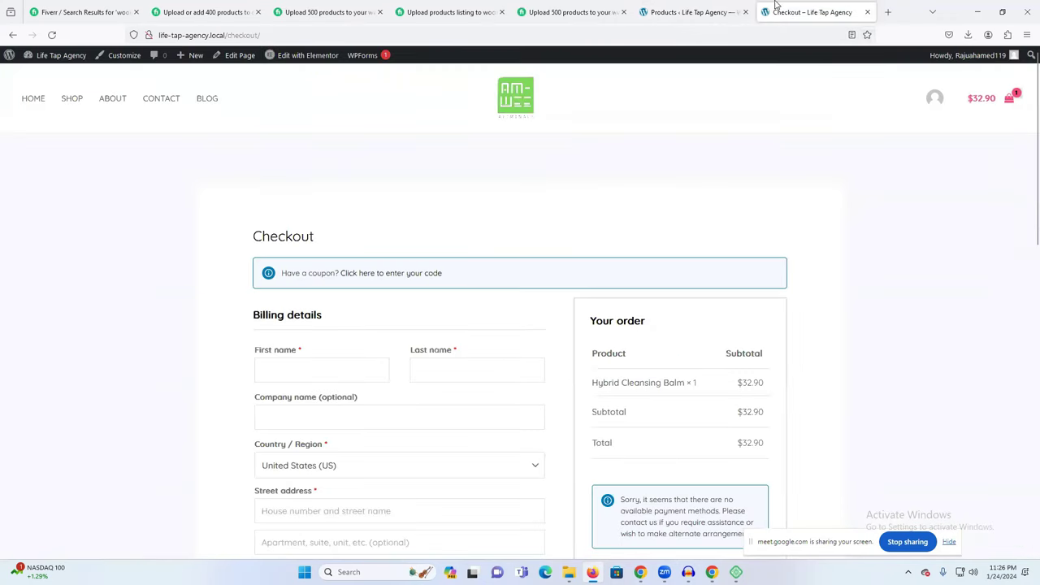
click(727, 9)
click(784, 6)
key(ctrl+shift+Tab)
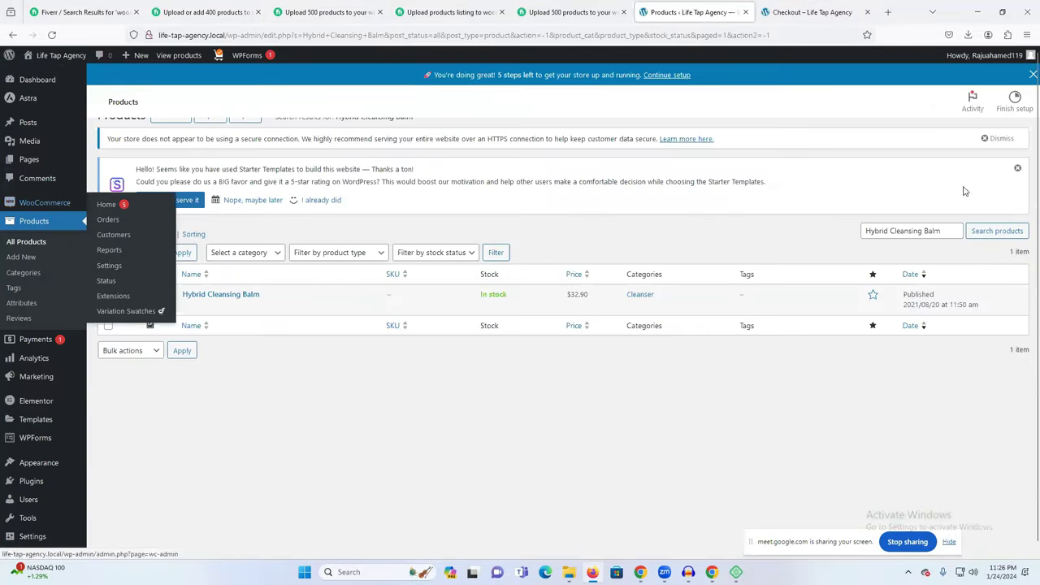
key(ctrl+Tab)
click(688, 10)
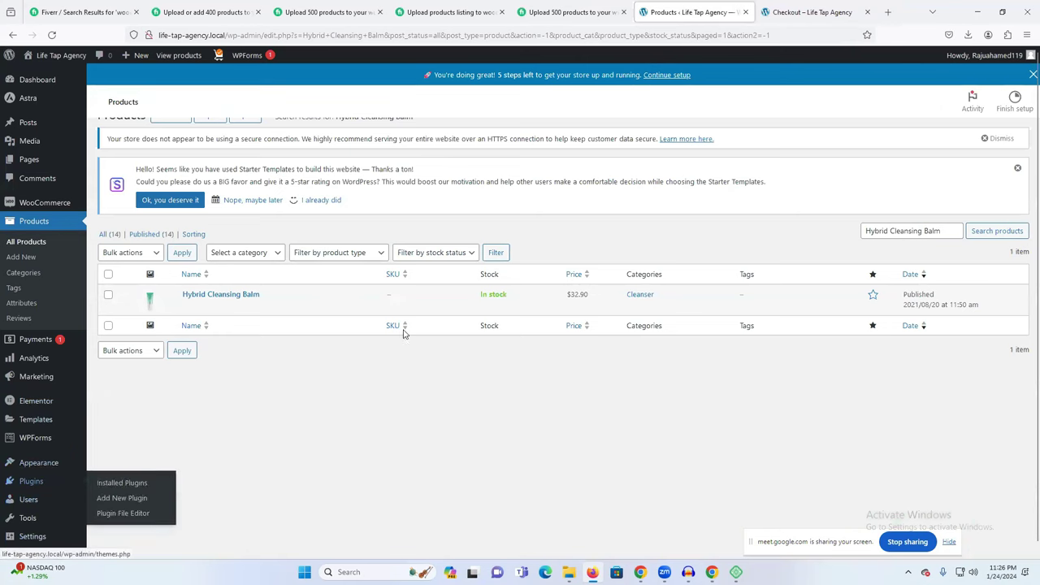
click(822, 10)
click(34, 98)
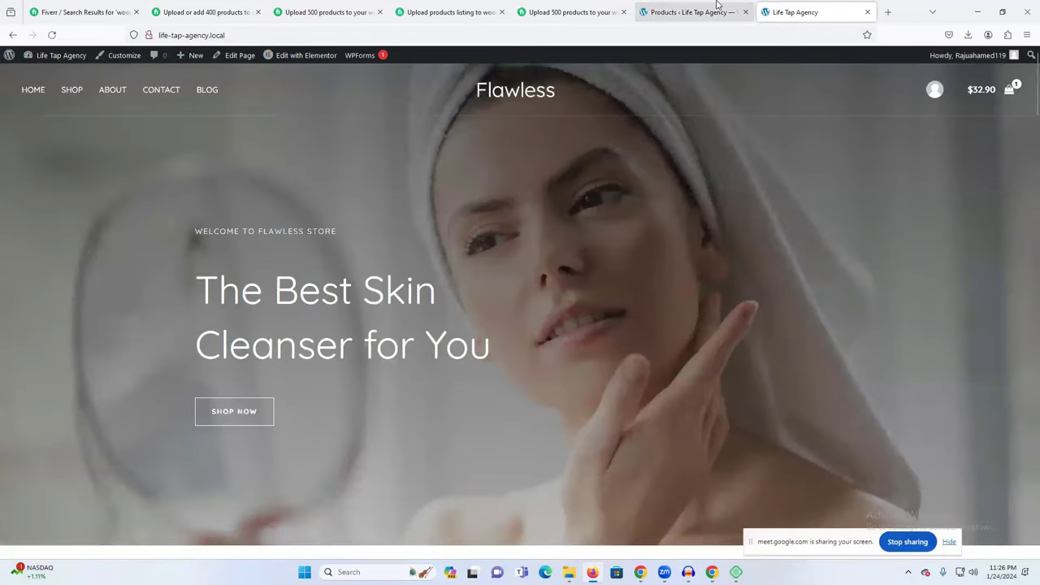
click(715, 10)
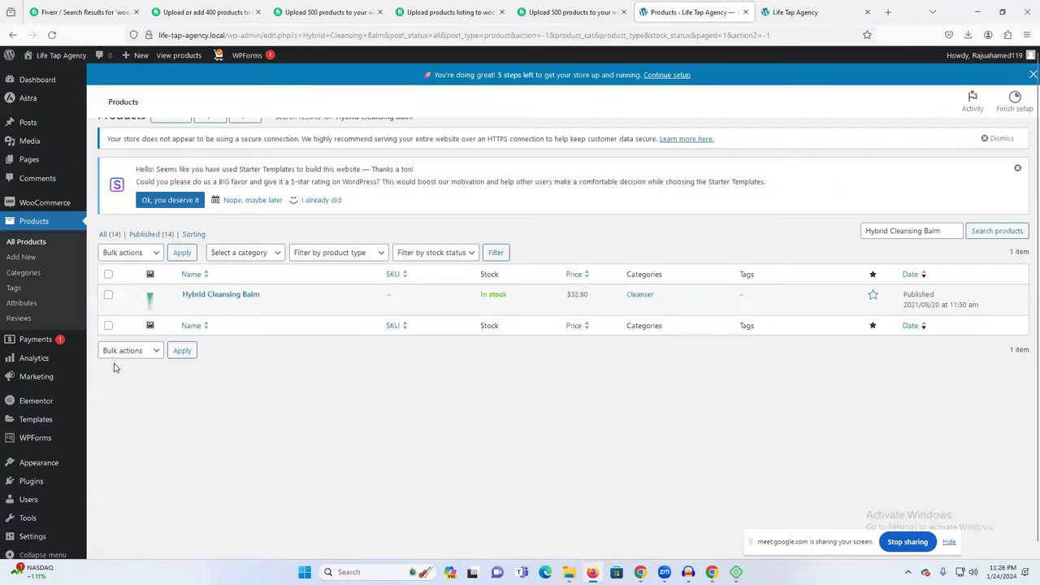
Step: From Plugins > Add New Plugin, search the plugin directory for "reset"
click(31, 471)
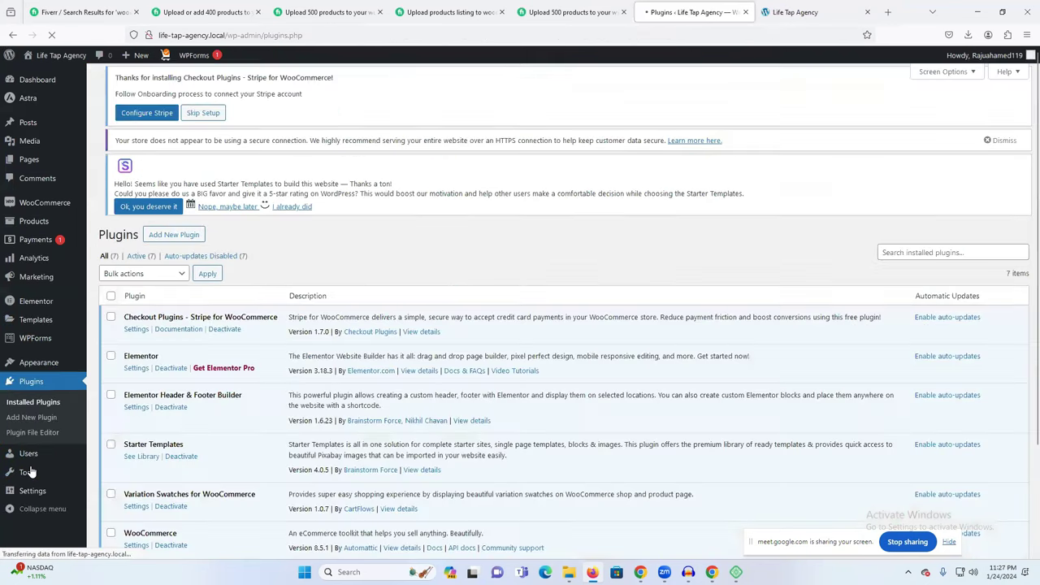
click(182, 85)
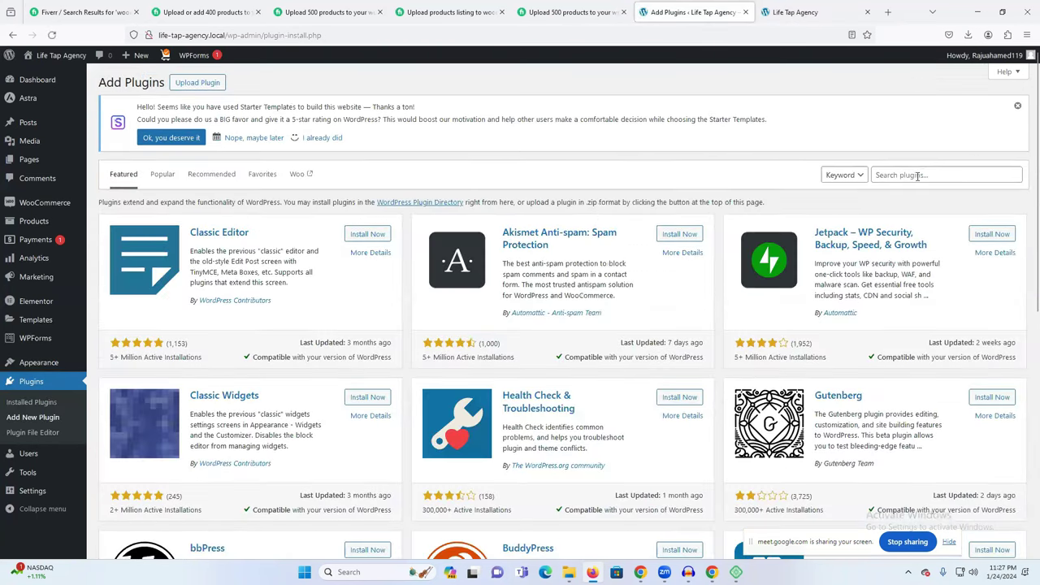
click(918, 175)
text(rete)
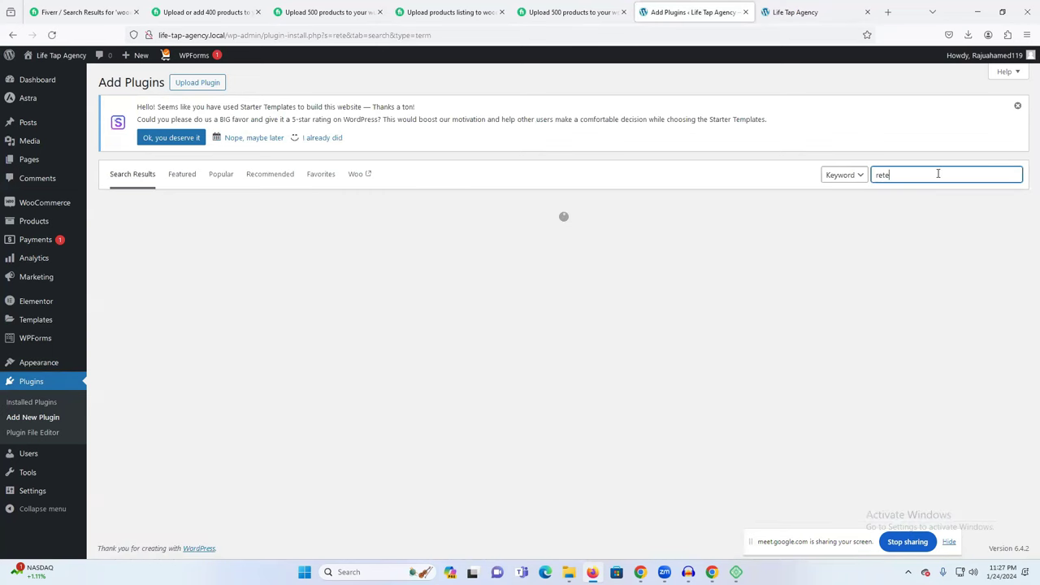
double_click(938, 173)
key(BackSpace)
text(rest)
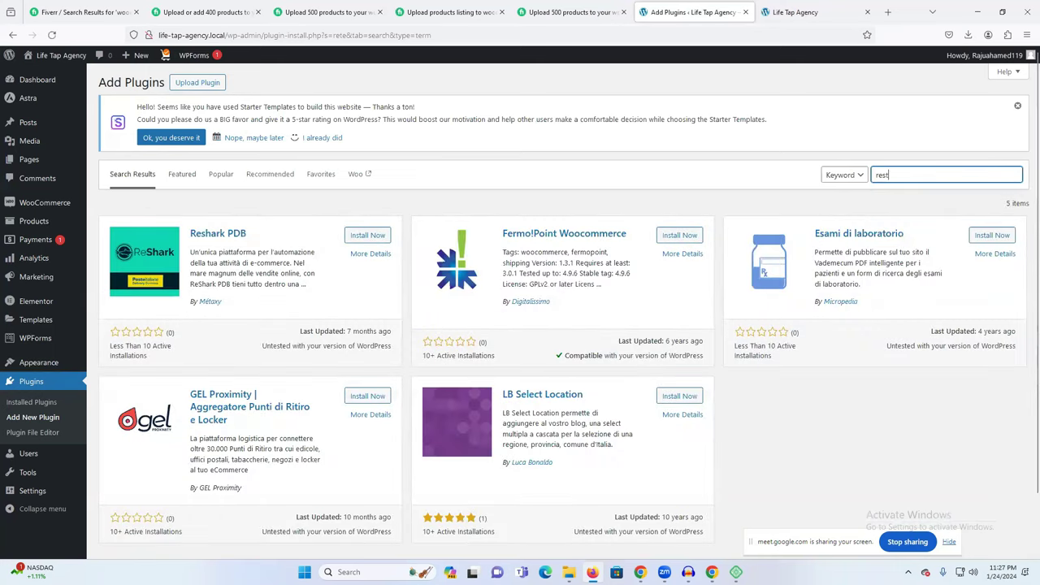
key(BackSpace)
text(et)
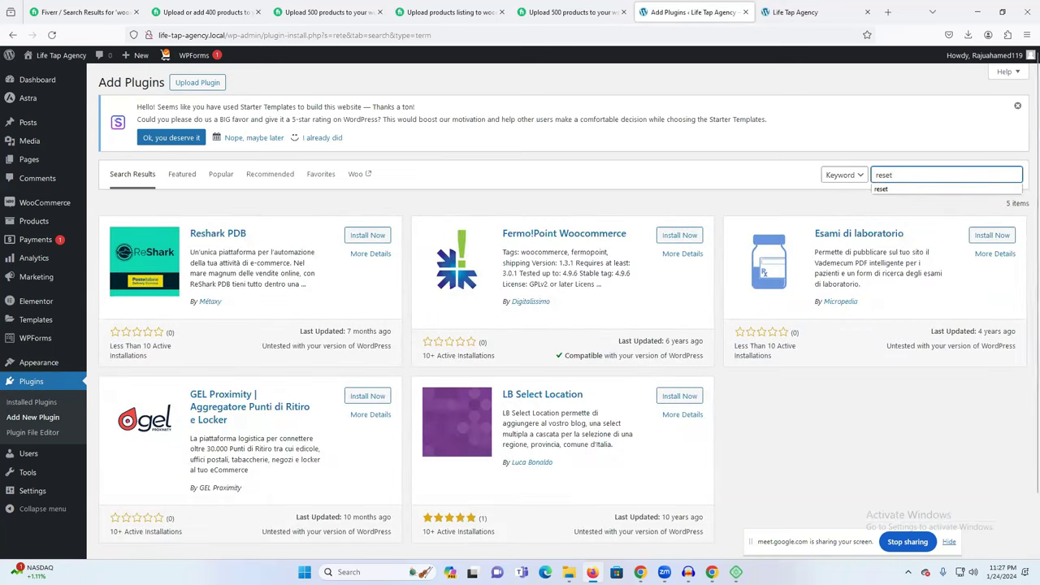
click(918, 190)
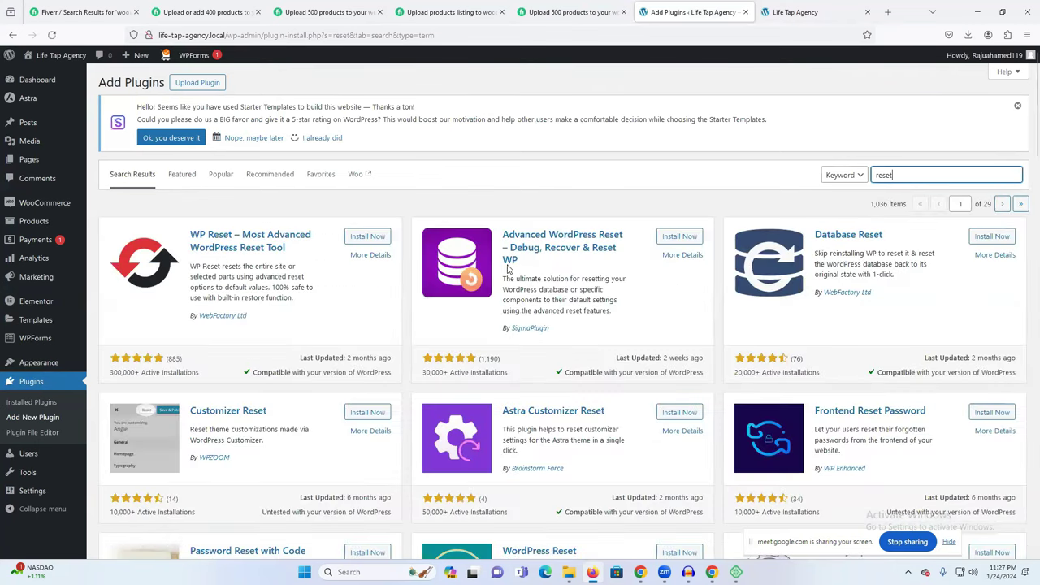
Step: Install the WP Reset plugin from the results and activate it
scroll(1025, 338, down, 1)
scroll(780, 337, down, 5)
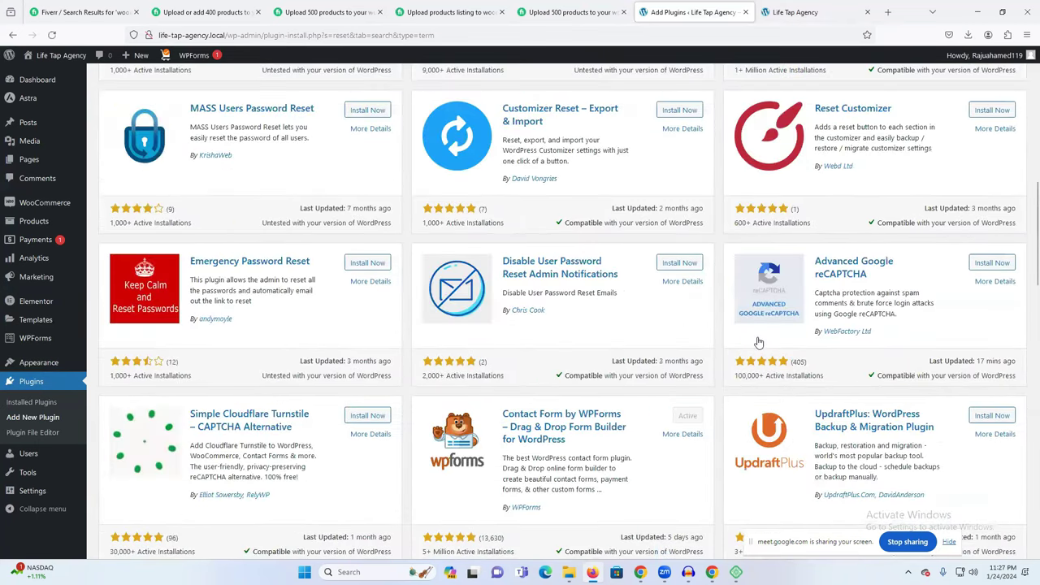
scroll(756, 341, up, 6)
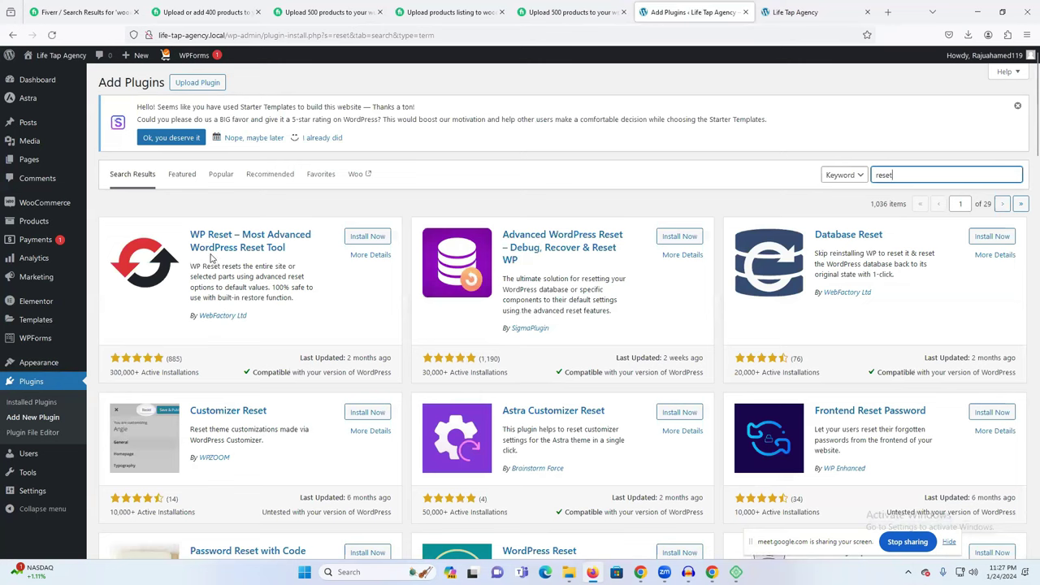
click(130, 372)
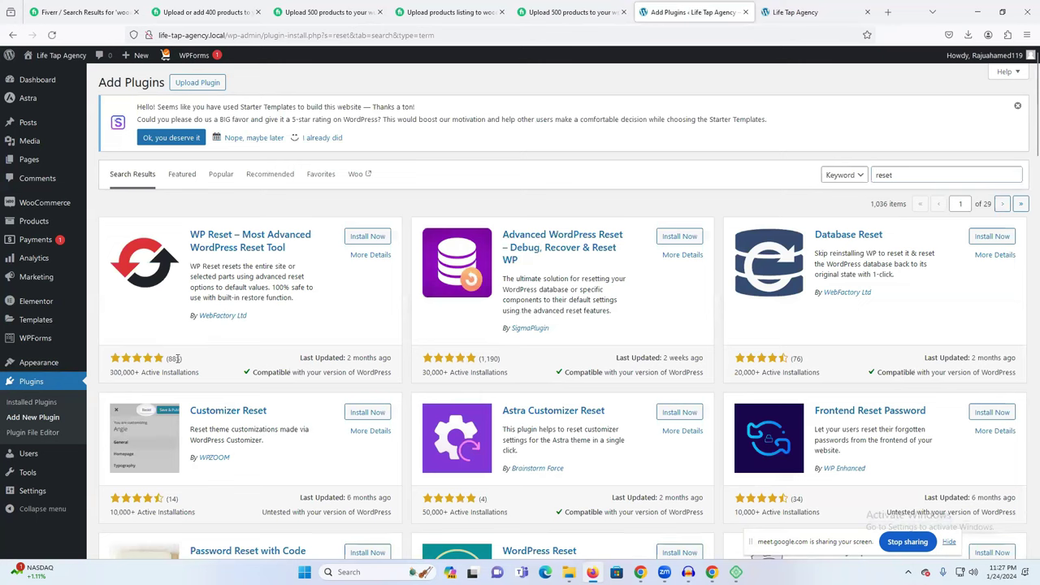
triple_click(122, 372)
click(363, 236)
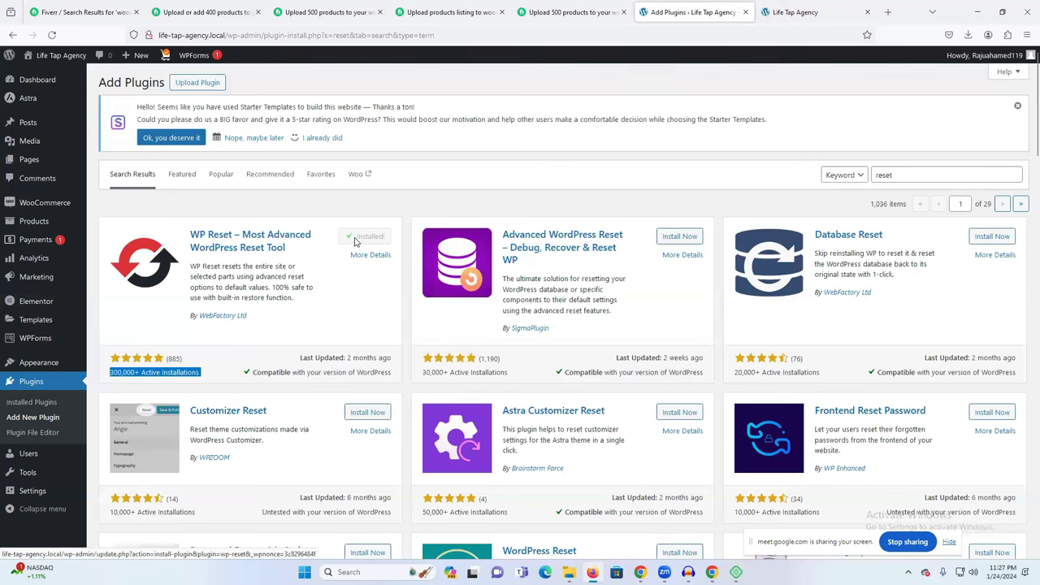
click(363, 238)
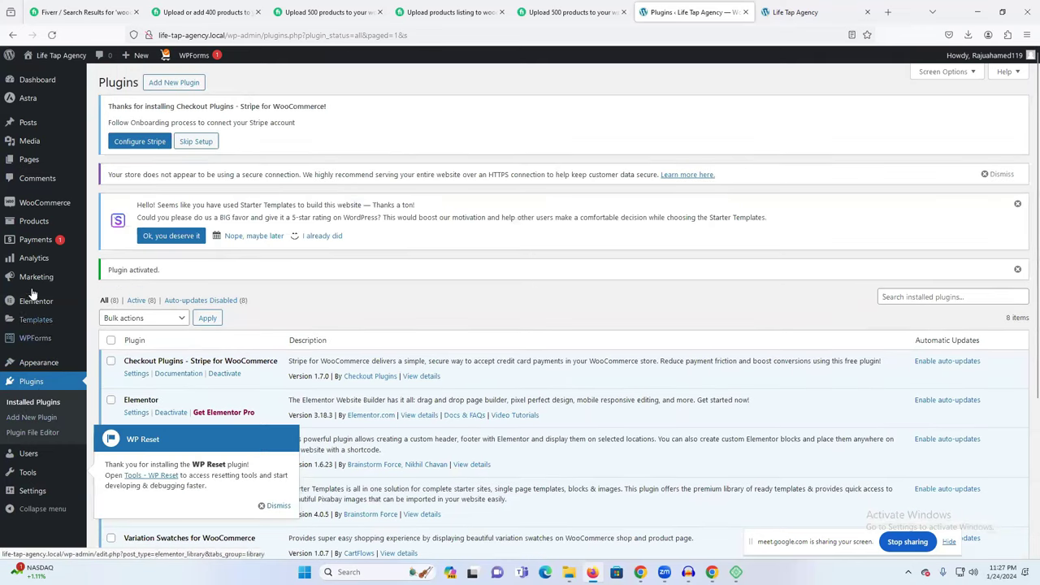
Step: Dismiss the WP Reset welcome notice and open the WP Reset tools page
scroll(31, 325, down, 3)
mouse_move(32, 472)
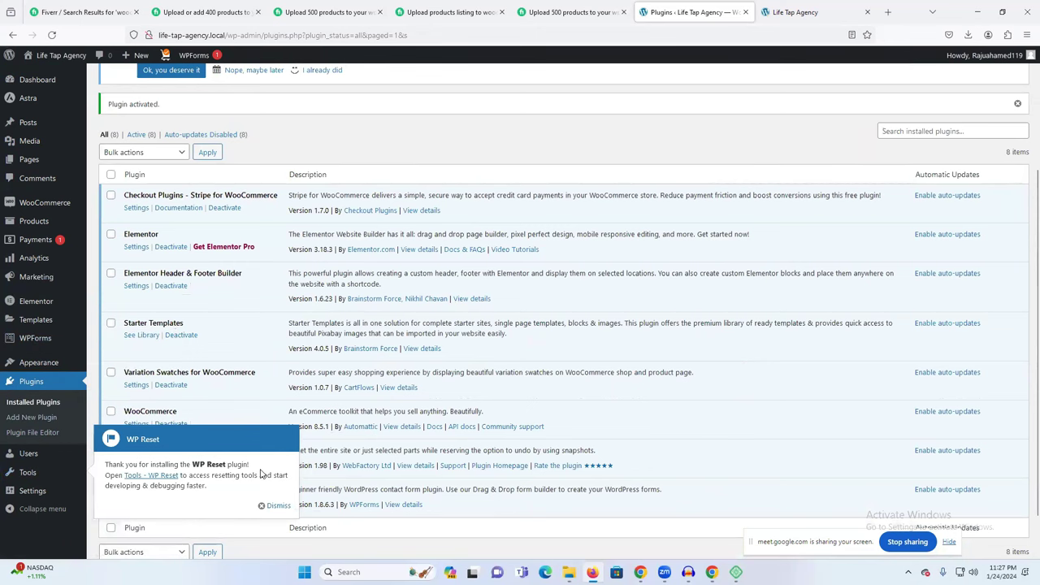
click(273, 506)
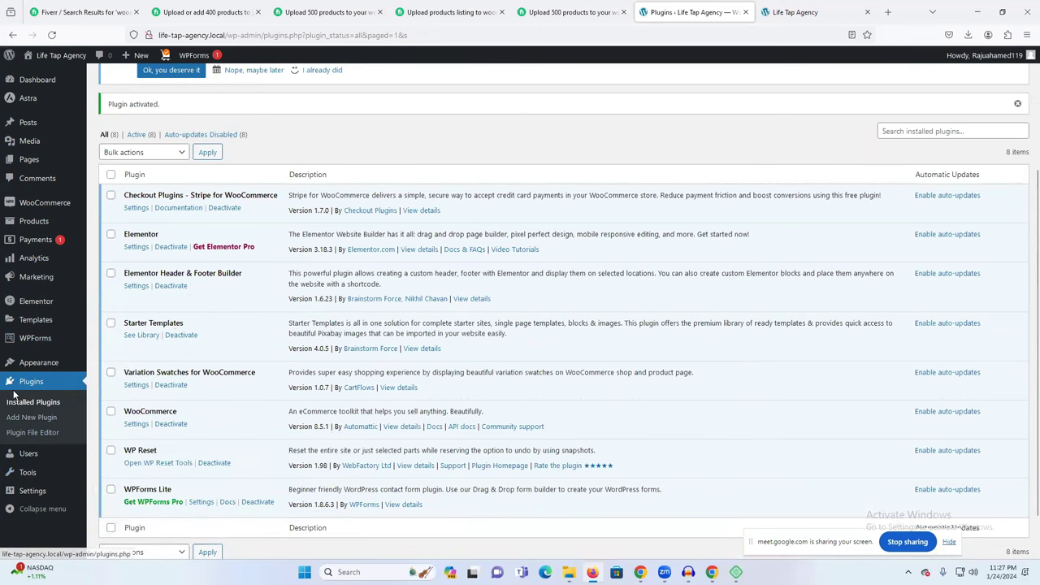
scroll(24, 398, up, 2)
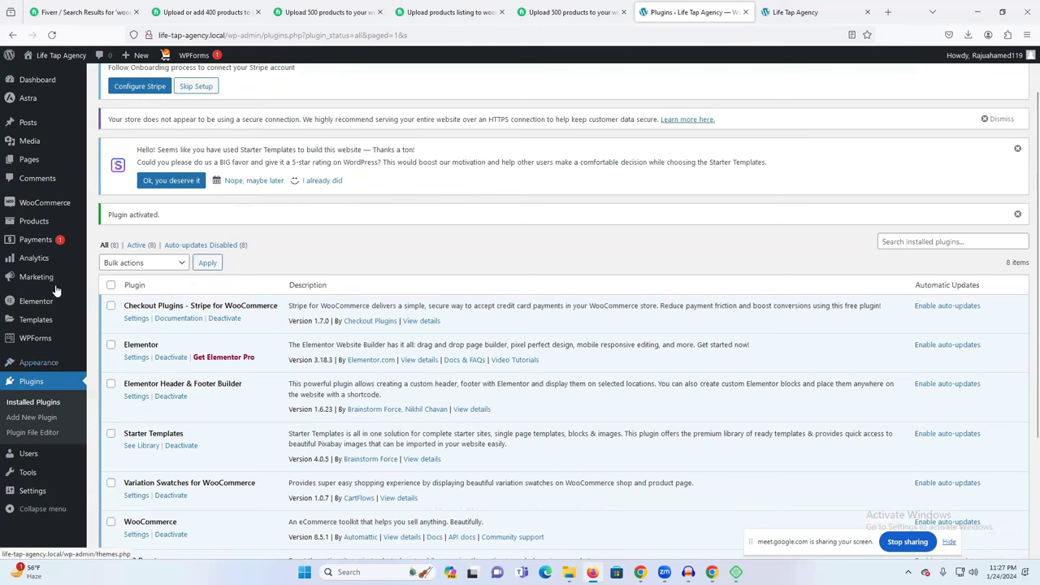
click(32, 402)
scroll(228, 349, down, 3)
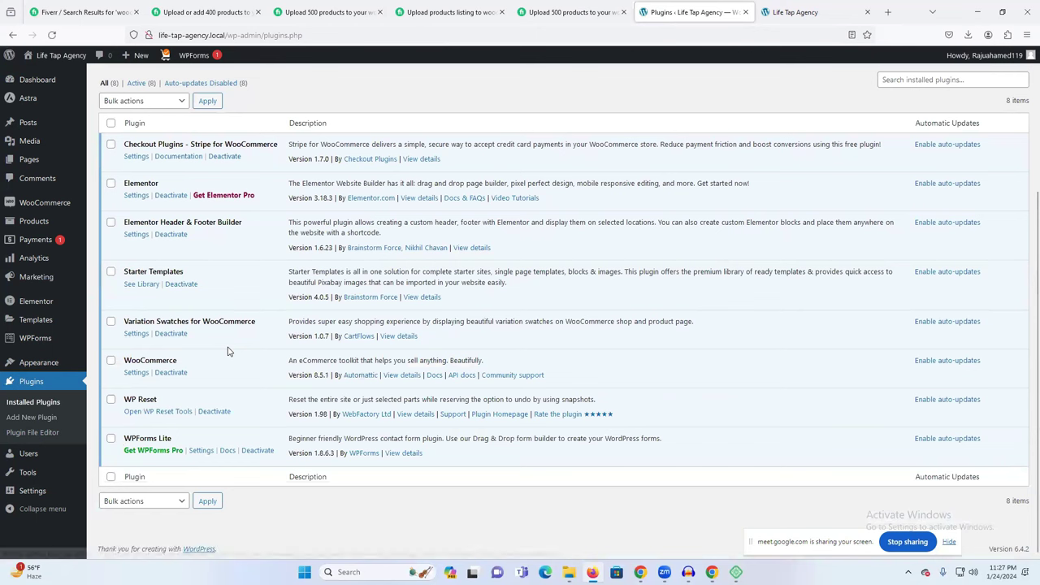
click(166, 413)
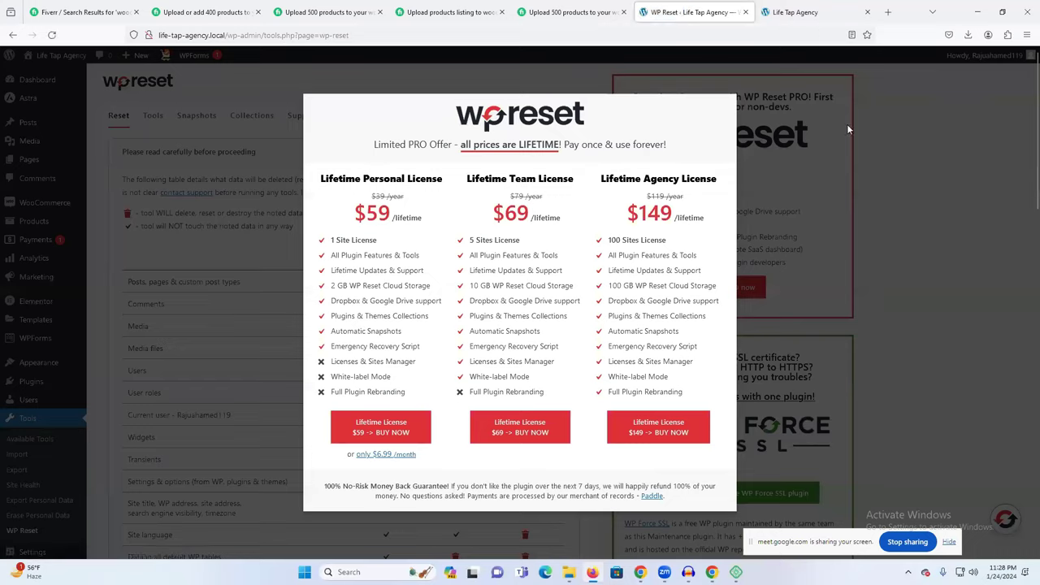
Step: Close the PRO popup and paste "reset" into the Site Reset confirmation field
click(932, 129)
scroll(317, 282, down, 15)
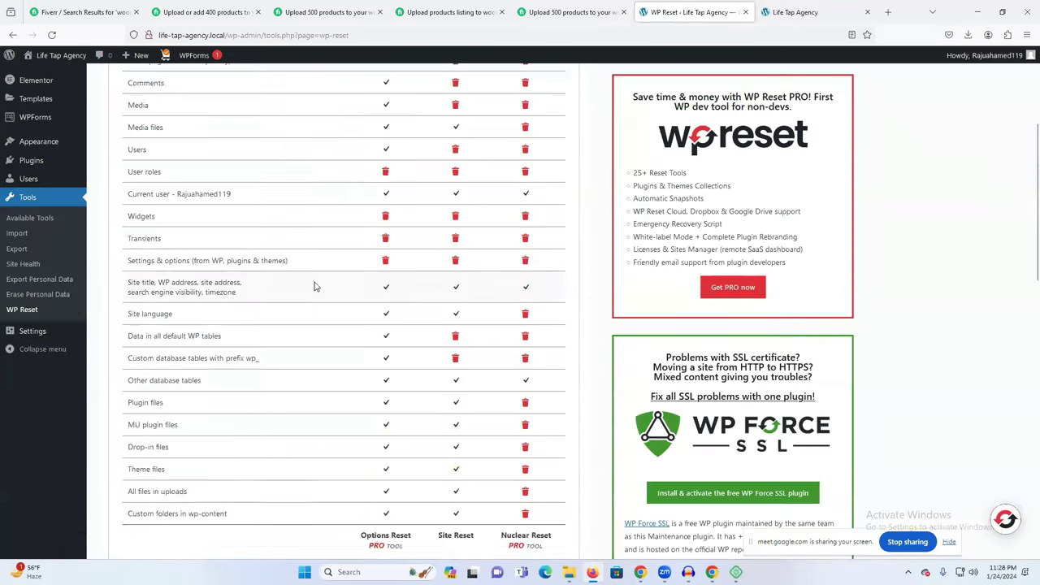
double_click(150, 294)
key(ctrl+c)
click(184, 329)
key(ctrl+v)
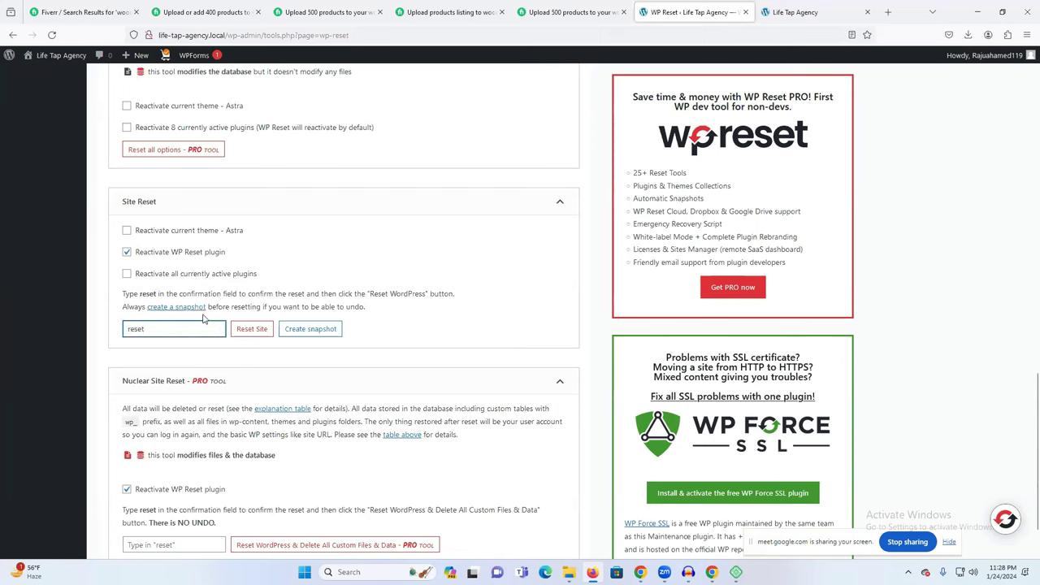
drag(123, 201, 208, 205)
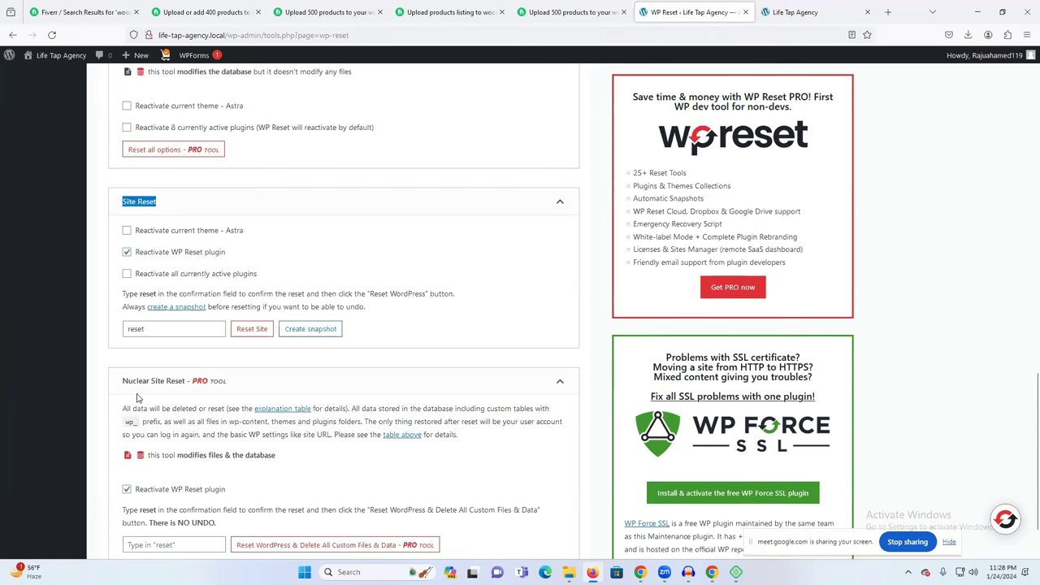
triple_click(153, 201)
Step: Run Reset Site and confirm resetting WordPress to defaults
scroll(170, 244, up, 2)
scroll(173, 252, down, 2)
click(215, 330)
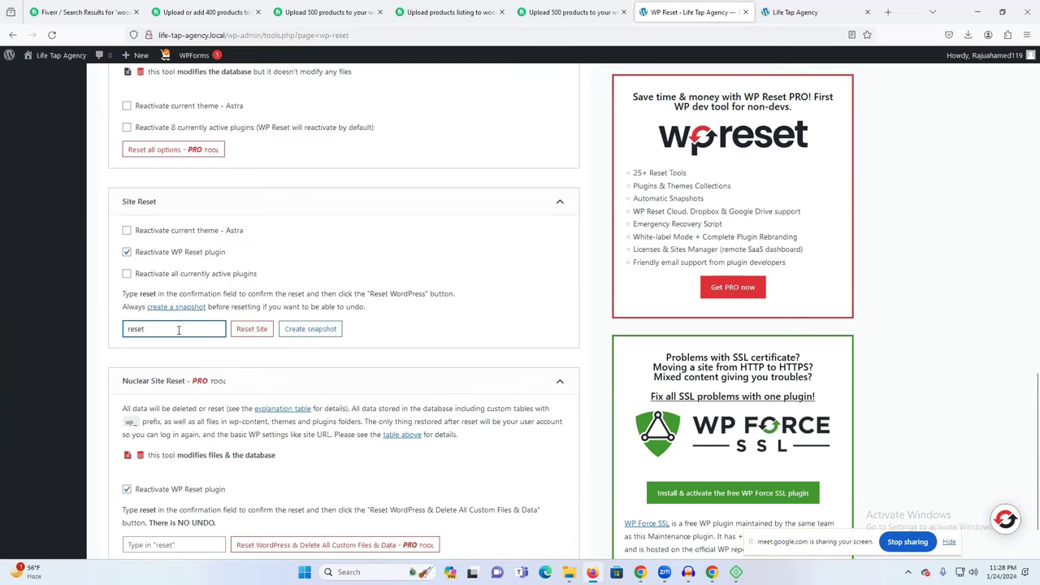
click(252, 329)
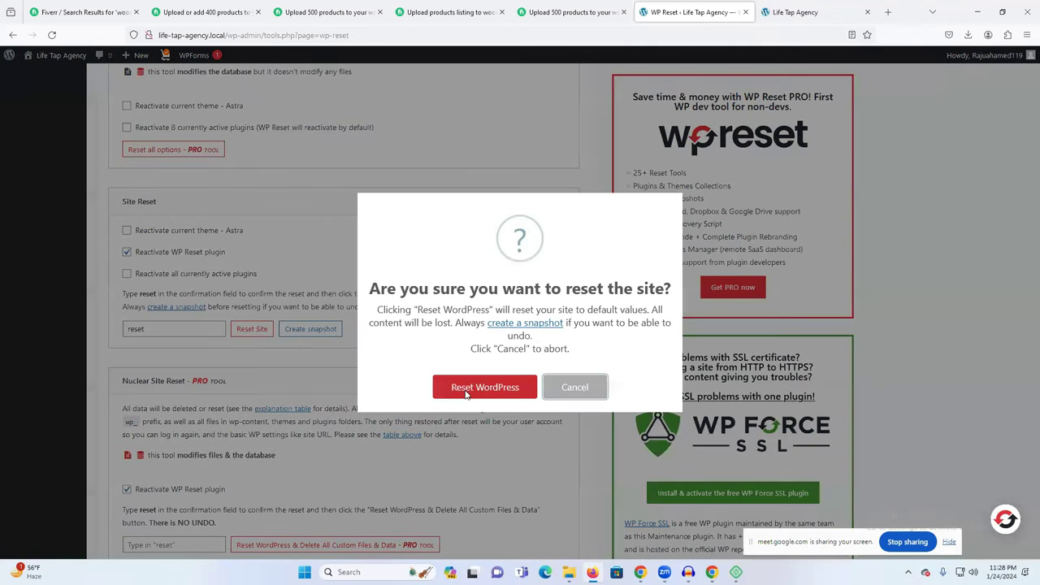
click(467, 390)
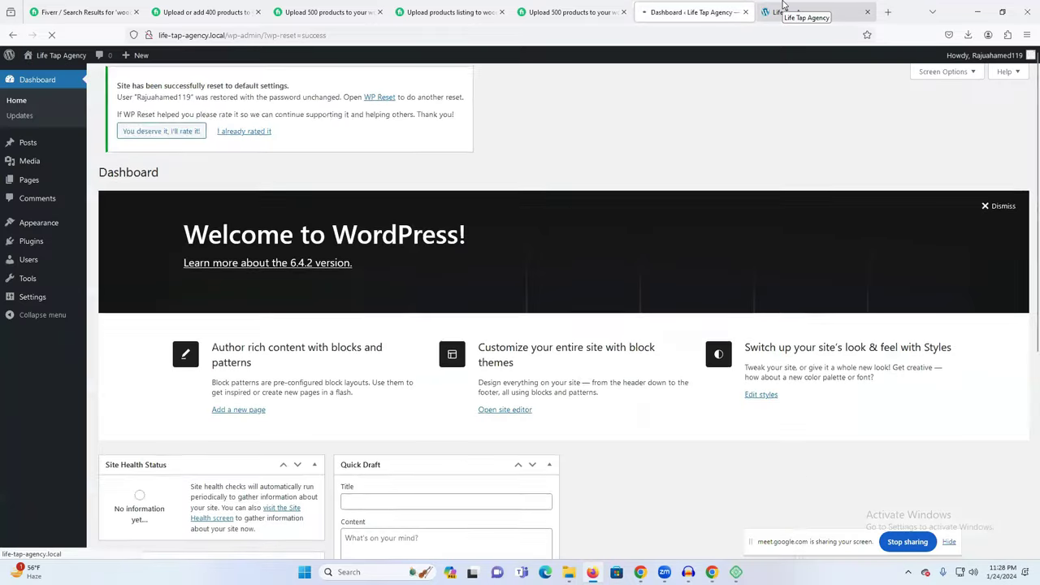
Step: Reload the storefront tab and scroll through it to confirm the default theme replaced Flawless
click(782, 5)
right_click(236, 187)
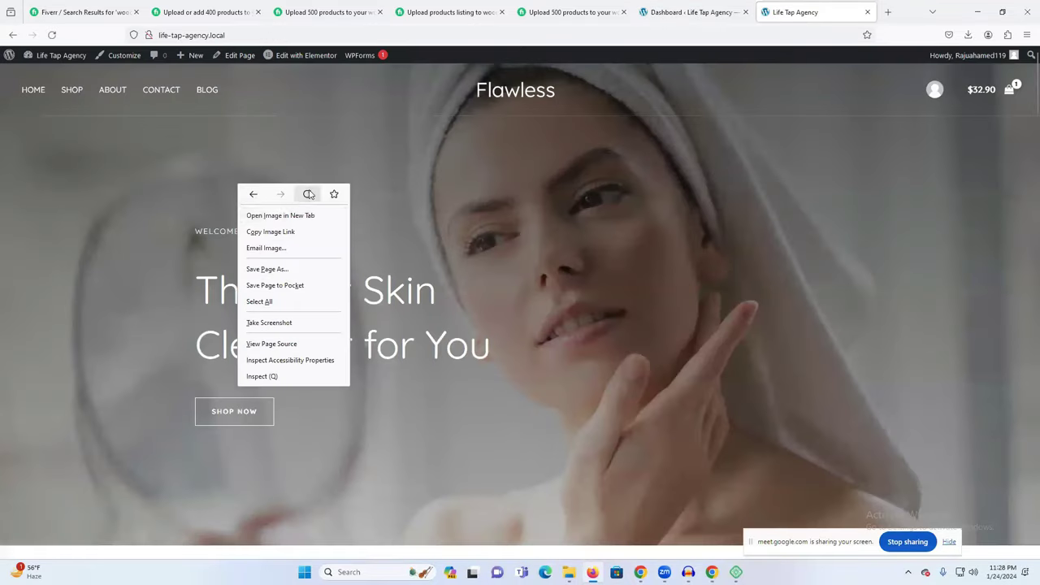
click(306, 193)
scroll(807, 288, down, 6)
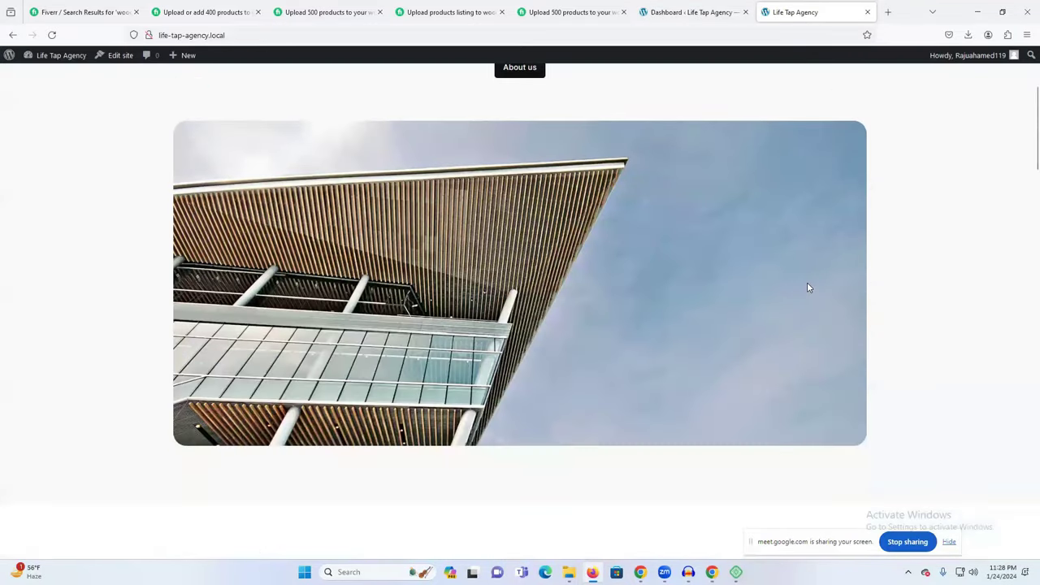
scroll(807, 288, up, 4)
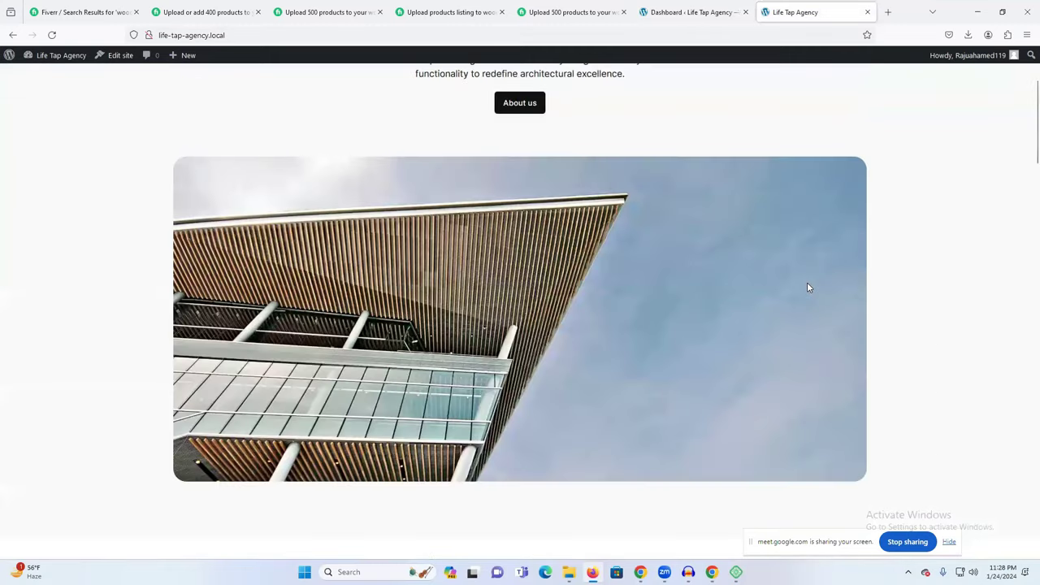
scroll(807, 287, up, 2)
Step: Compare the front page with the Dashboard, ending on the Dashboard showing the reset confirmation
click(663, 10)
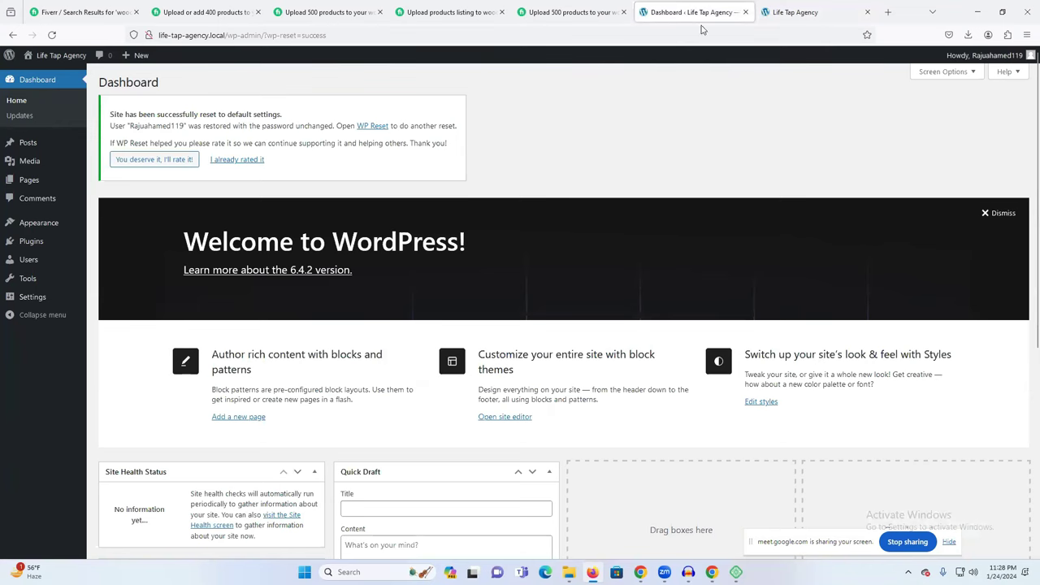
click(843, 8)
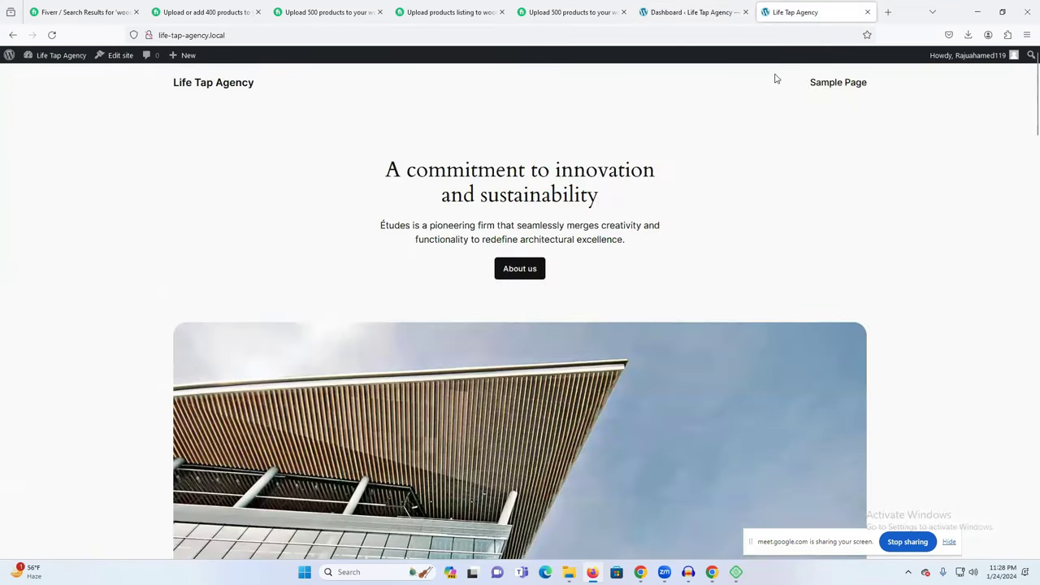
click(705, 12)
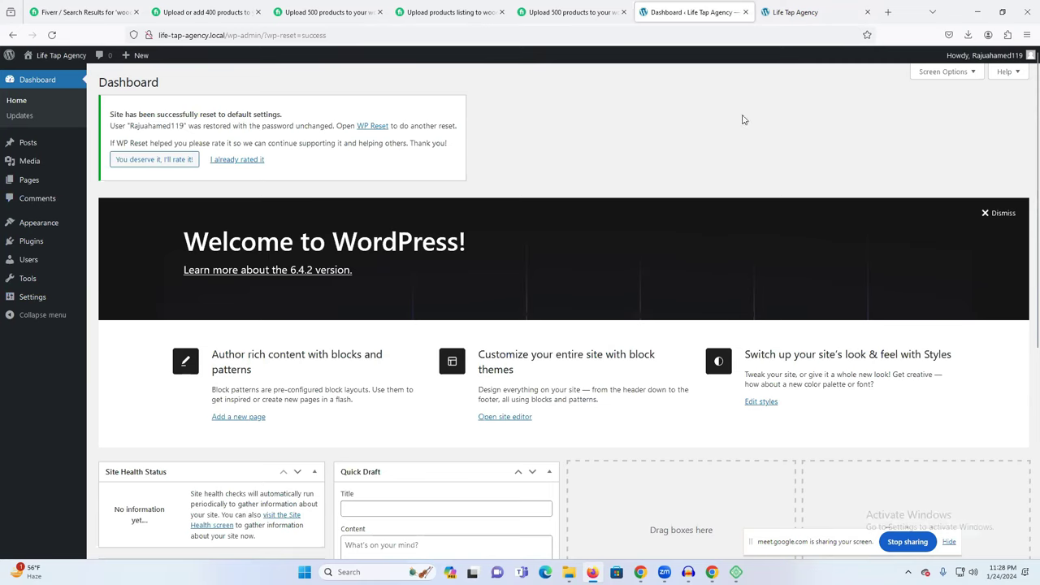
click(785, 9)
click(684, 8)
mouse_move(33, 247)
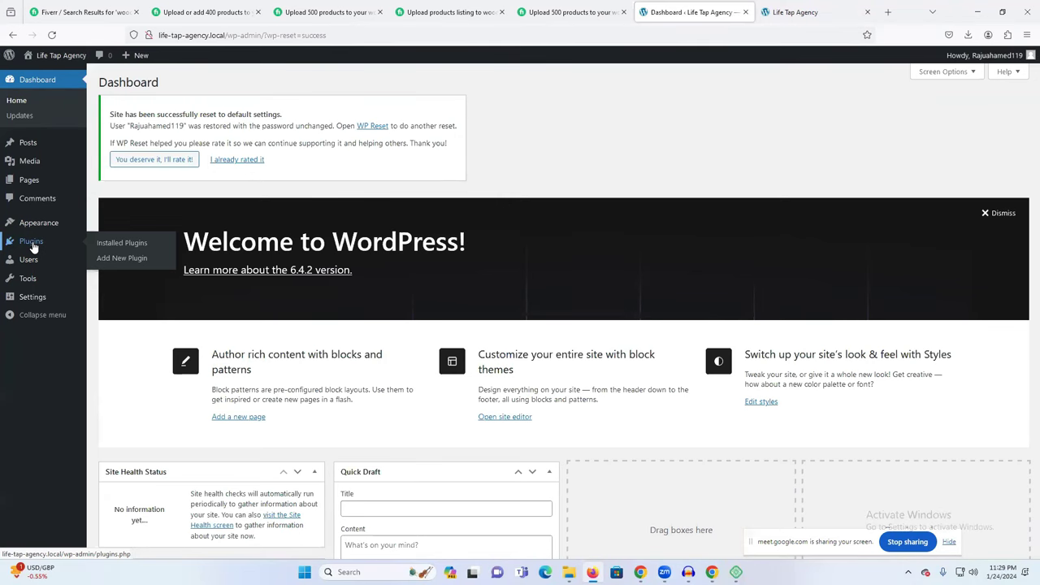
Step: Minimize the WordPress Firefox window and switch to the Google Meet tab in Chrome
drag(961, 10, 942, 23)
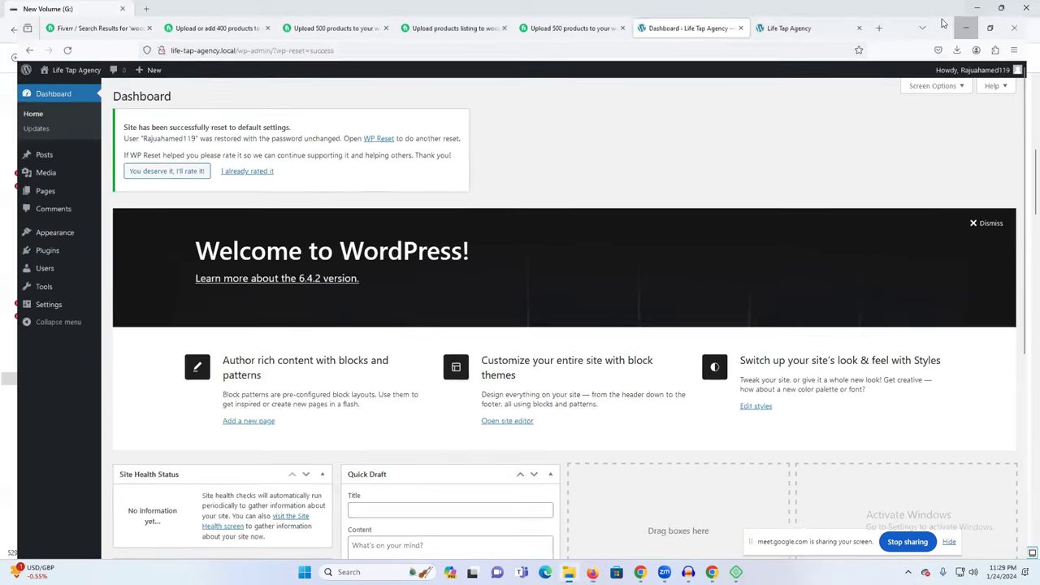
click(965, 27)
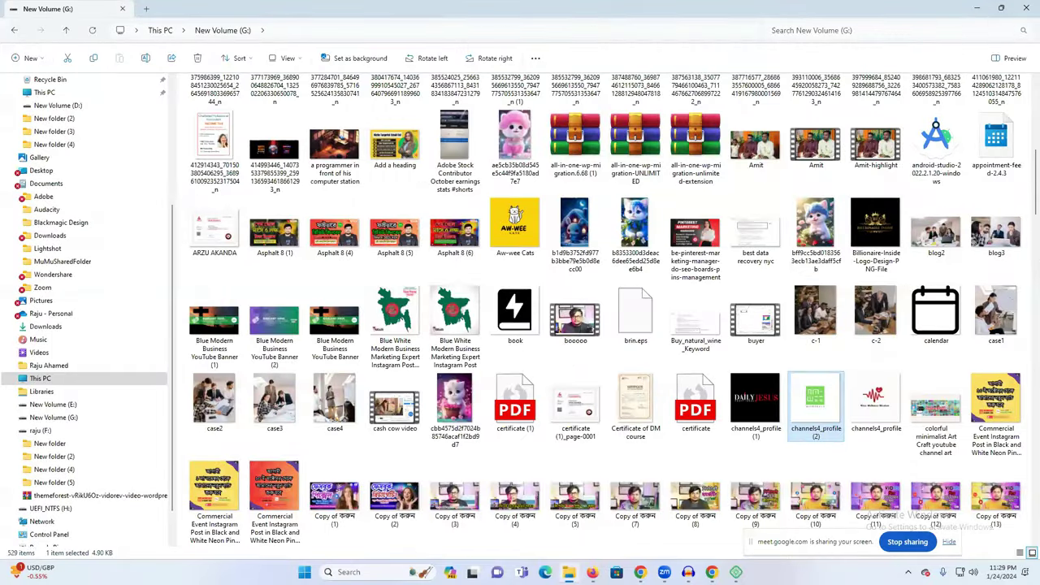
key(super+d)
click(640, 572)
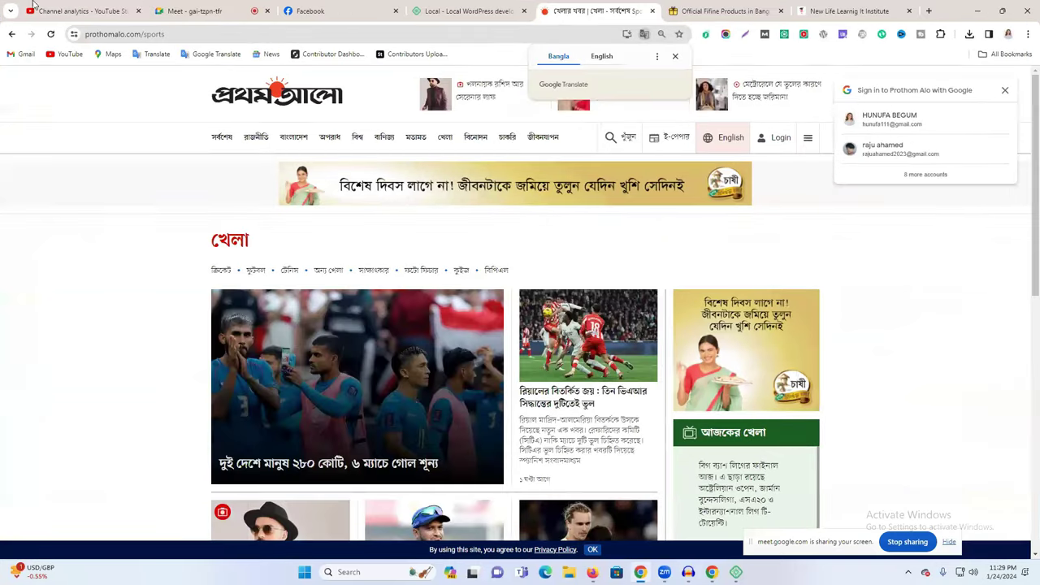
click(237, 6)
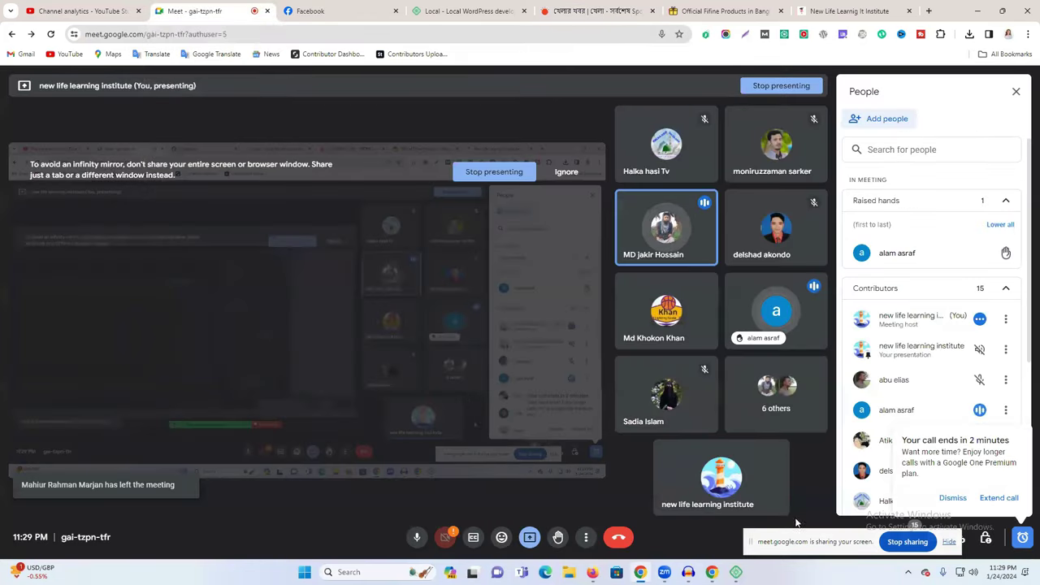